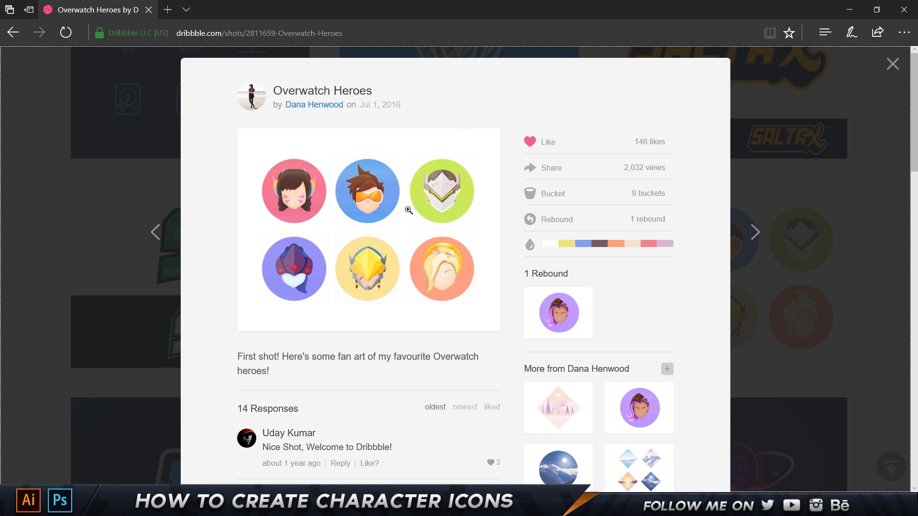
Enlarge the Overwatch Heroes shot on Dribbble and look over its six circular character icons.
drag(278, 356, 256, 356)
click(379, 210)
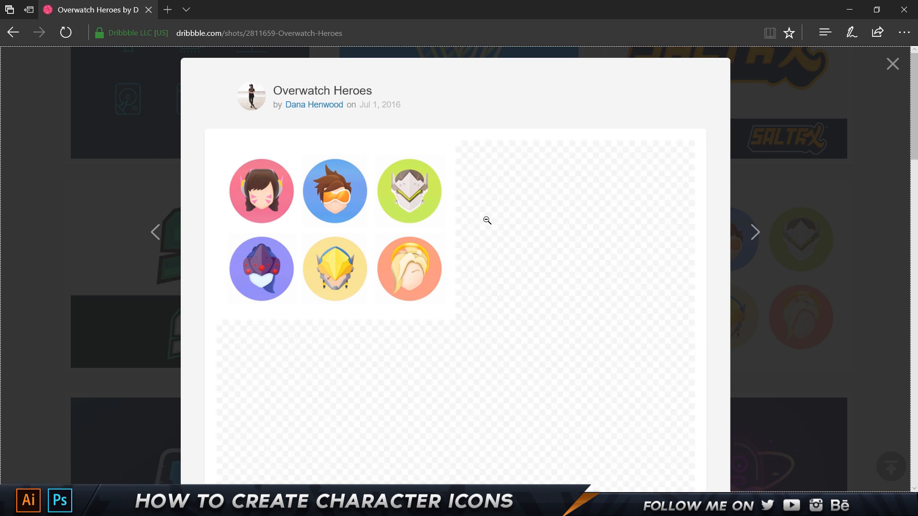
scroll(507, 205, down, 3)
scroll(483, 164, up, 3)
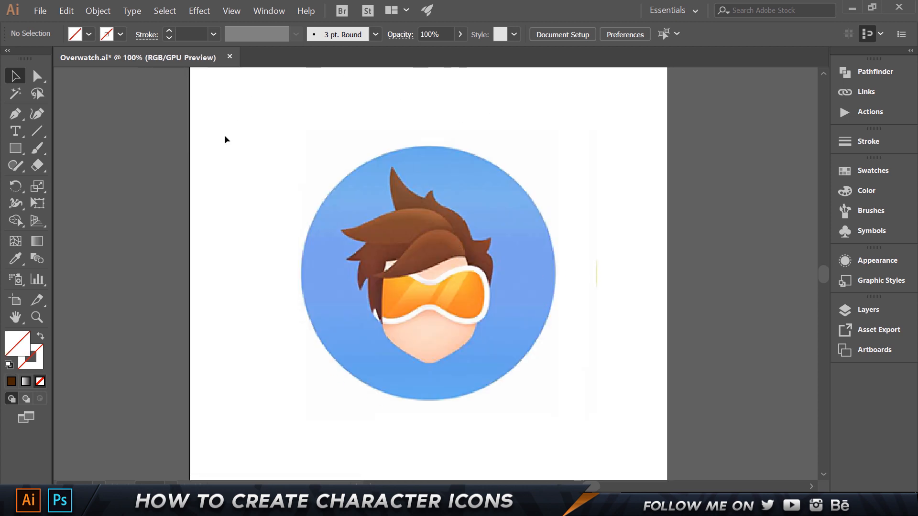
In Illustrator, start a Pen tool path at the front hair lock's right end and curve it over the lock's crest.
scroll(417, 331, up, 1)
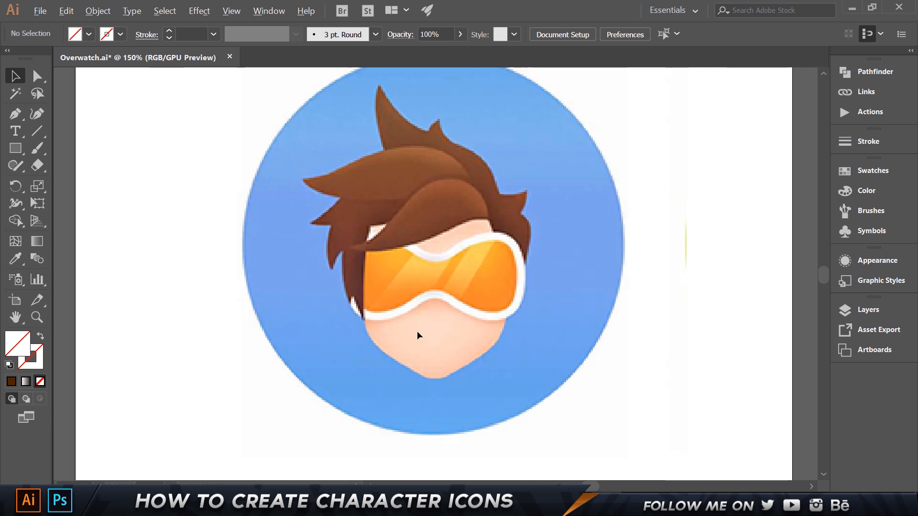
scroll(417, 331, up, 1)
scroll(432, 305, down, 1)
scroll(432, 305, up, 1)
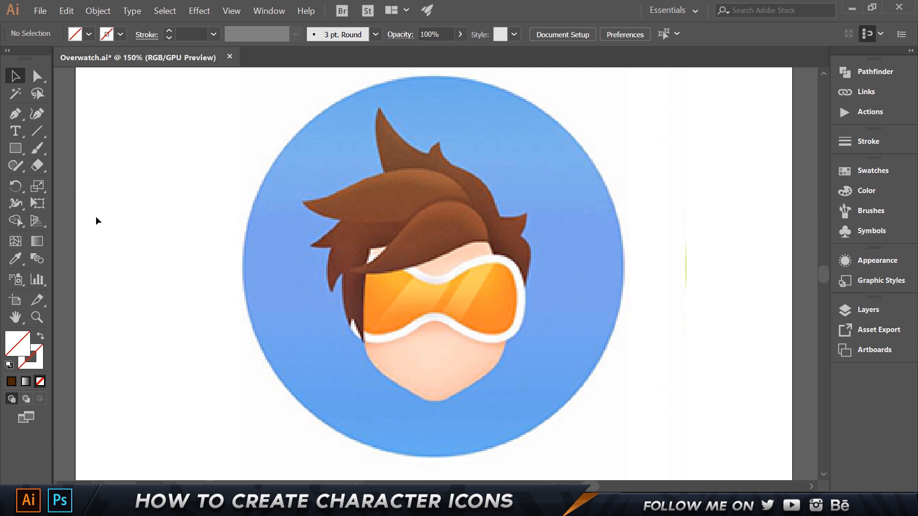
click(15, 113)
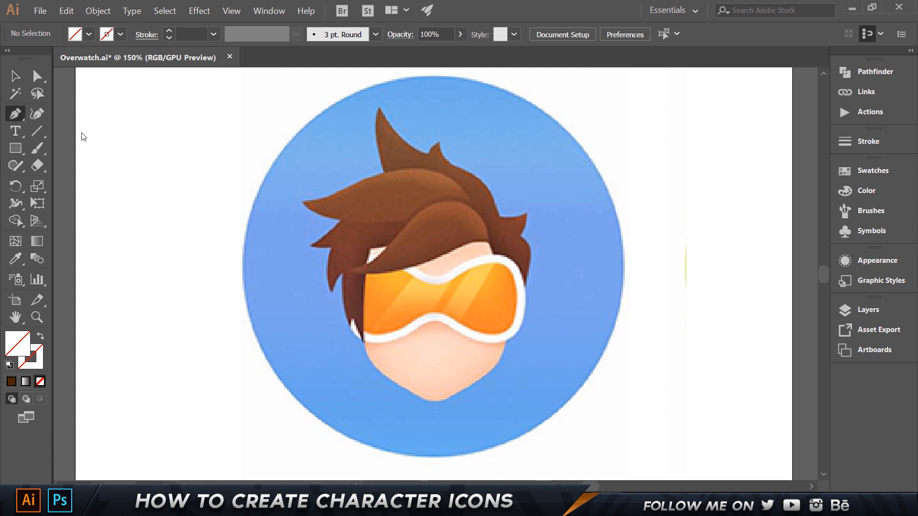
scroll(493, 246, up, 2)
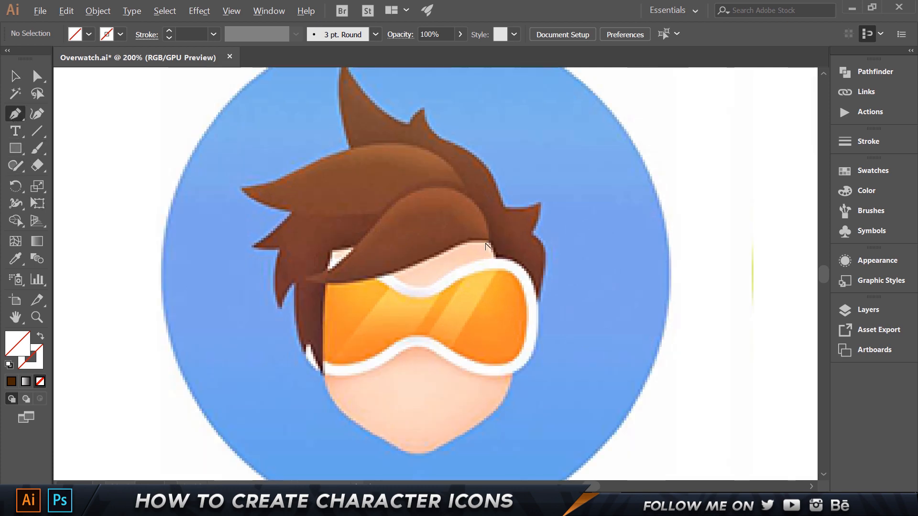
scroll(488, 233, down, 2)
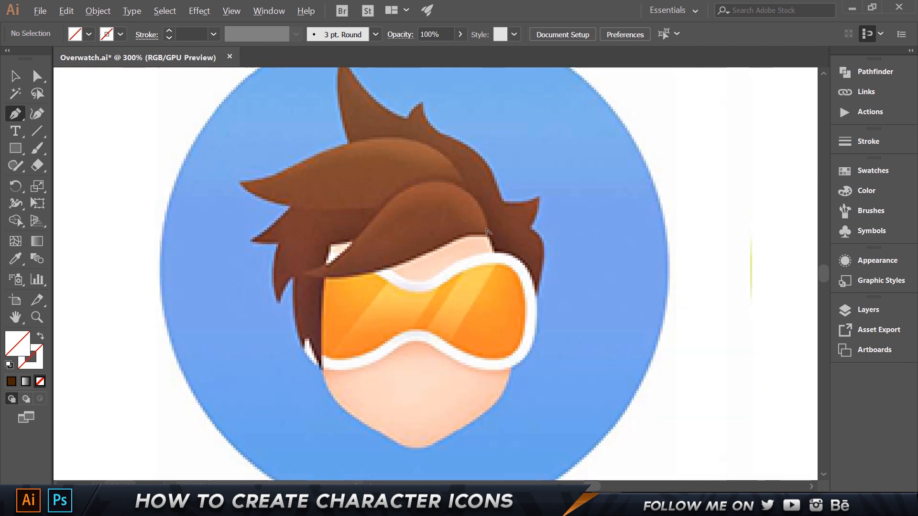
scroll(488, 233, up, 2)
drag(372, 211, 403, 220)
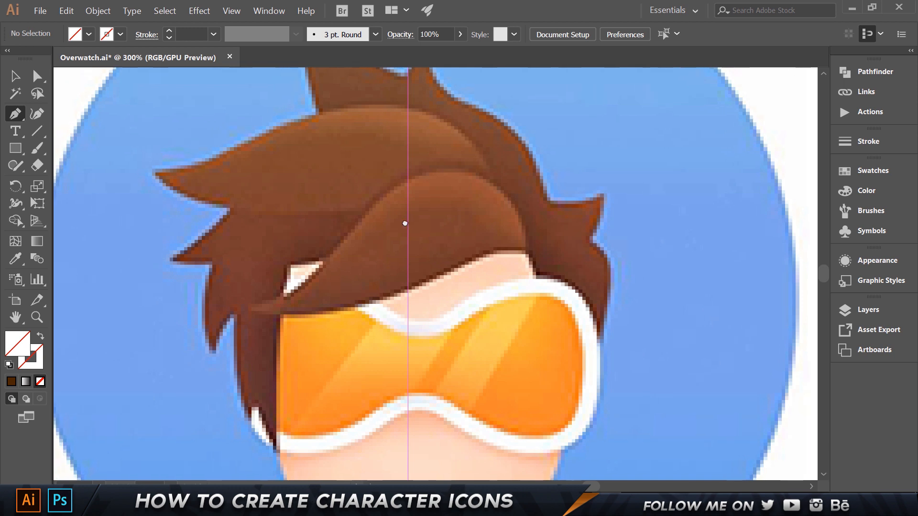
click(529, 252)
drag(458, 172, 396, 172)
Continue the front lock path down to its pointed tip and back along the lower edge, closing it at the starting anchor.
click(320, 262)
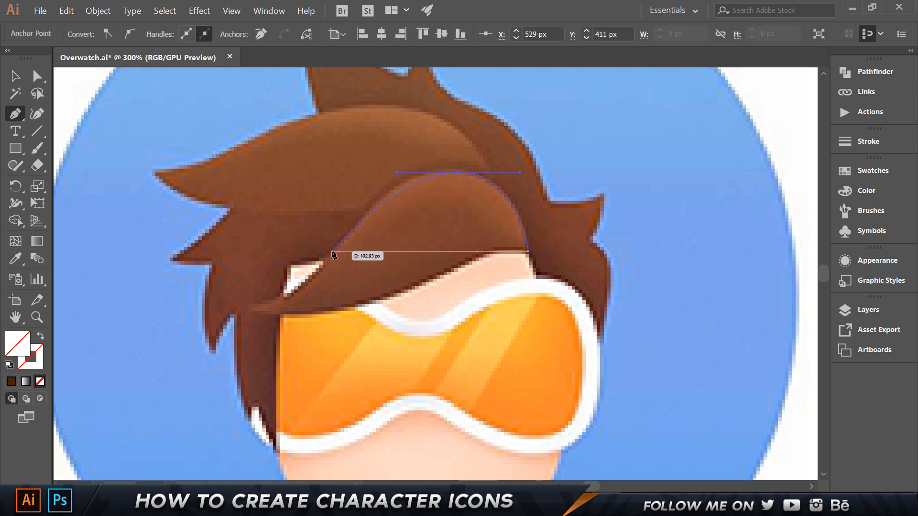
drag(319, 269, 312, 281)
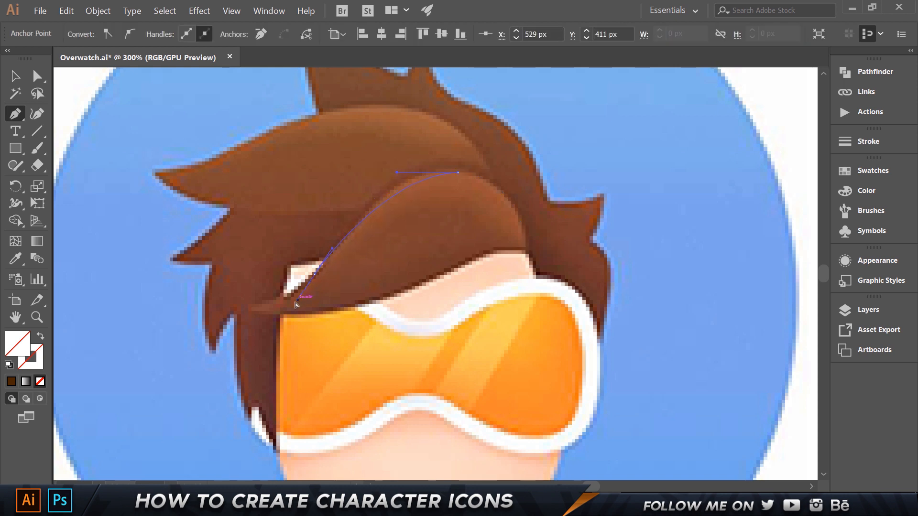
drag(279, 324, 369, 304)
drag(431, 303, 470, 276)
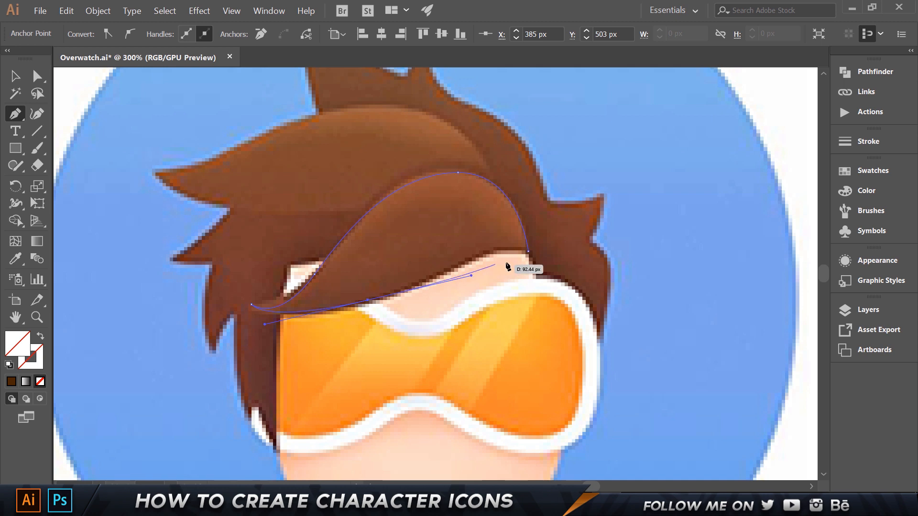
drag(528, 251, 583, 260)
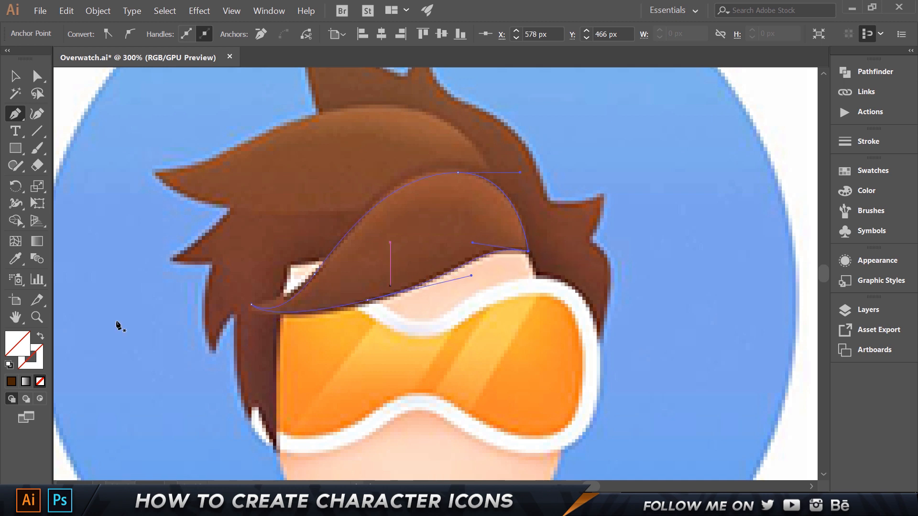
Give the front hair lock outline a black stroke with a weight of 2 pt.
click(38, 351)
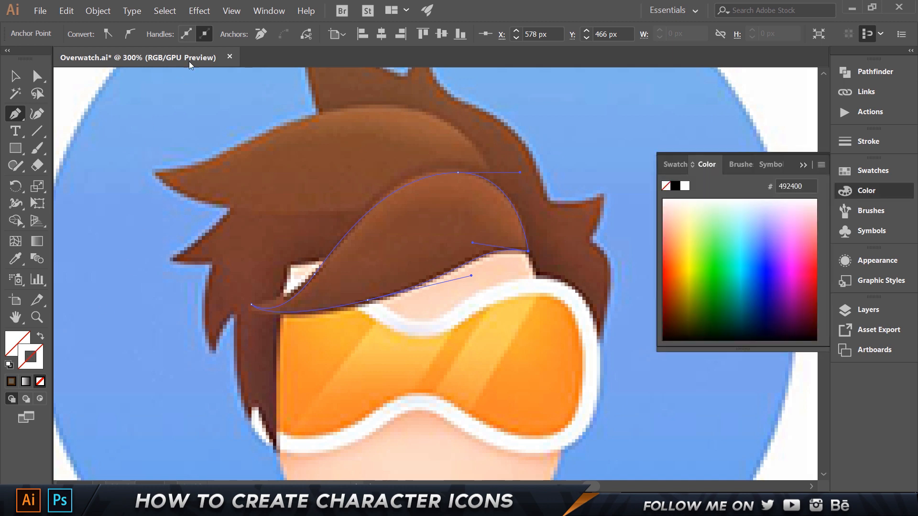
click(675, 186)
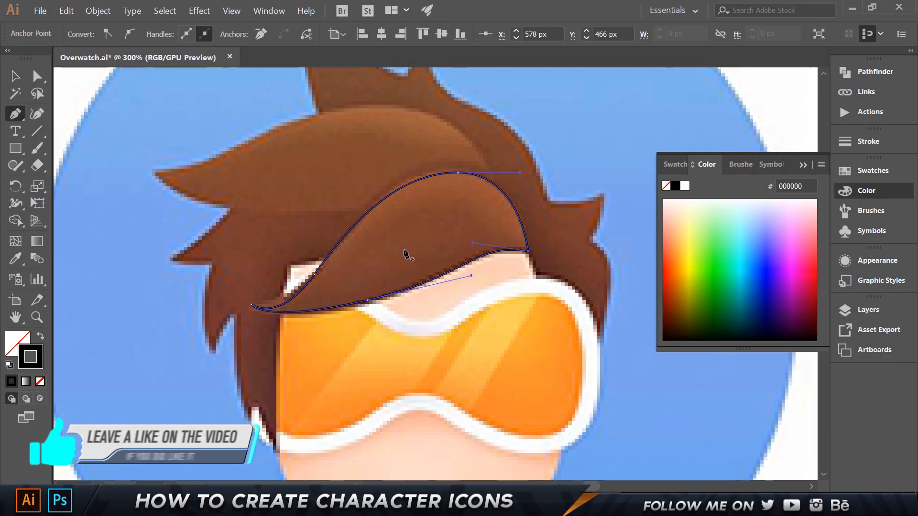
key(m)
click(852, 145)
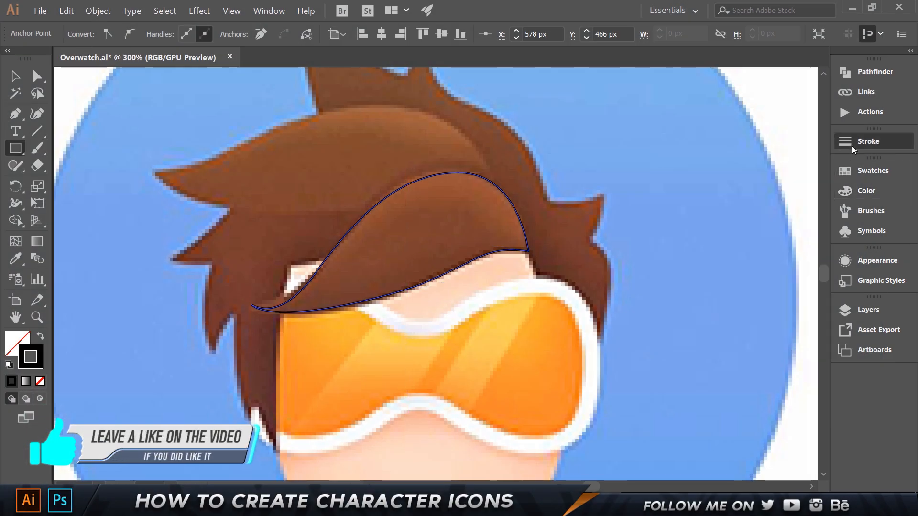
text(2)
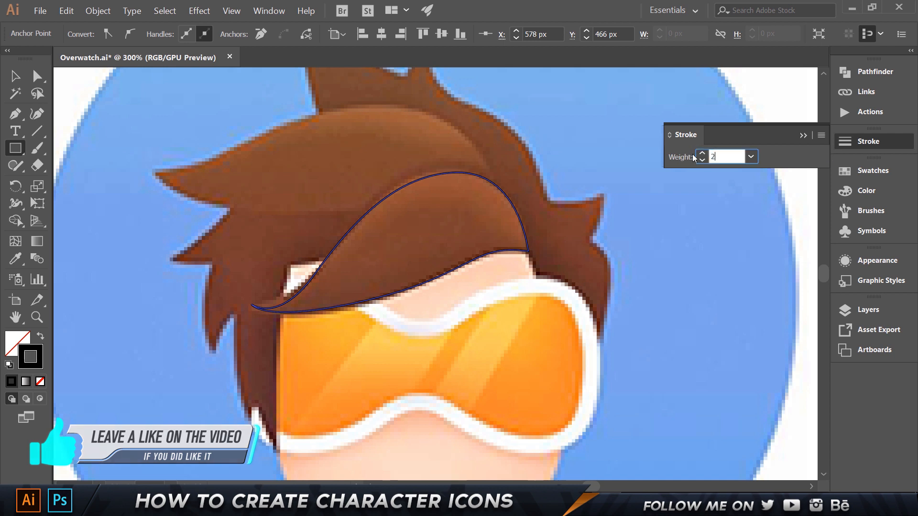
key(Return)
click(806, 139)
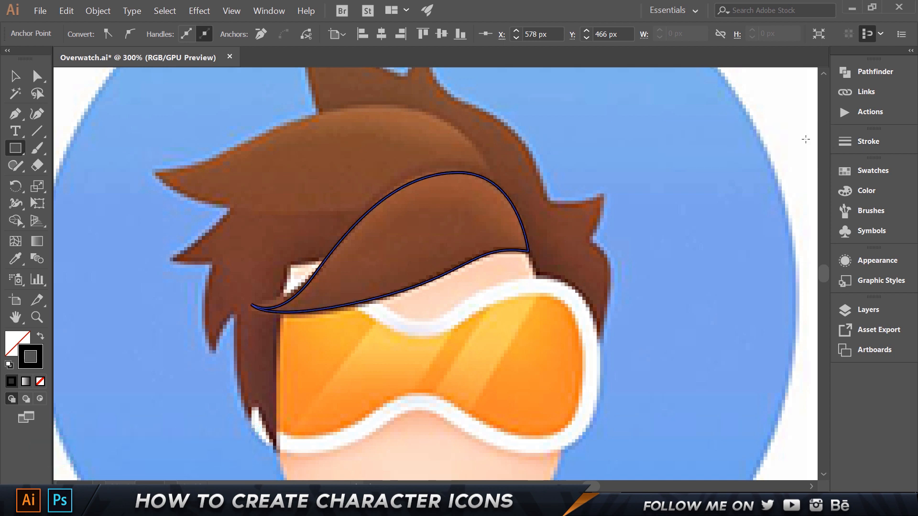
Refine the curve at the front lock's pointed tip with the Direct Selection tool and deselect the path.
key(v)
key(a)
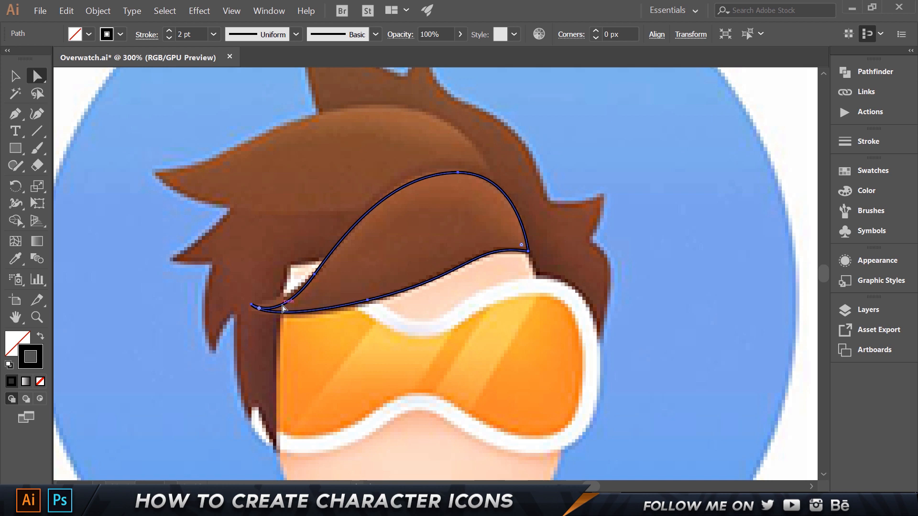
click(252, 307)
drag(279, 324, 286, 311)
click(187, 211)
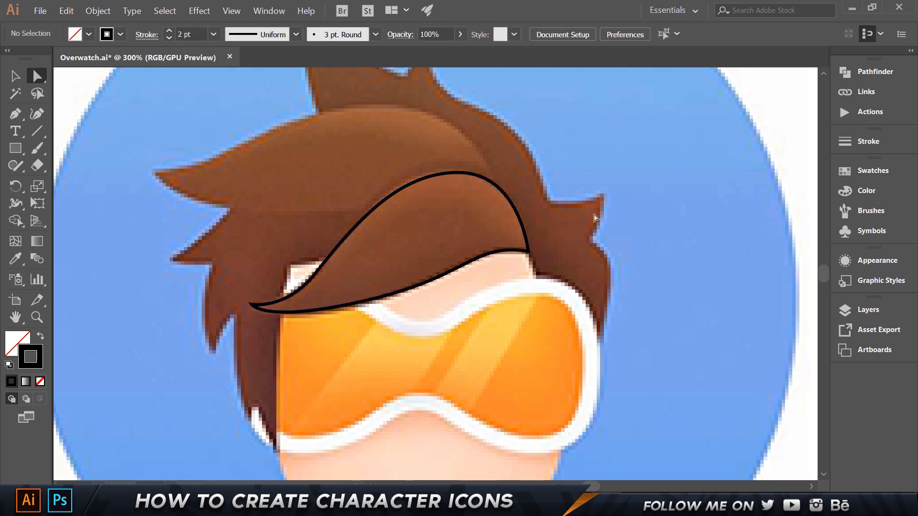
Start a Pen path for the back hair from the goggles' right edge up to the side spike's tip, removing the tip's outgoing handle.
key(p)
scroll(593, 243, up, 4)
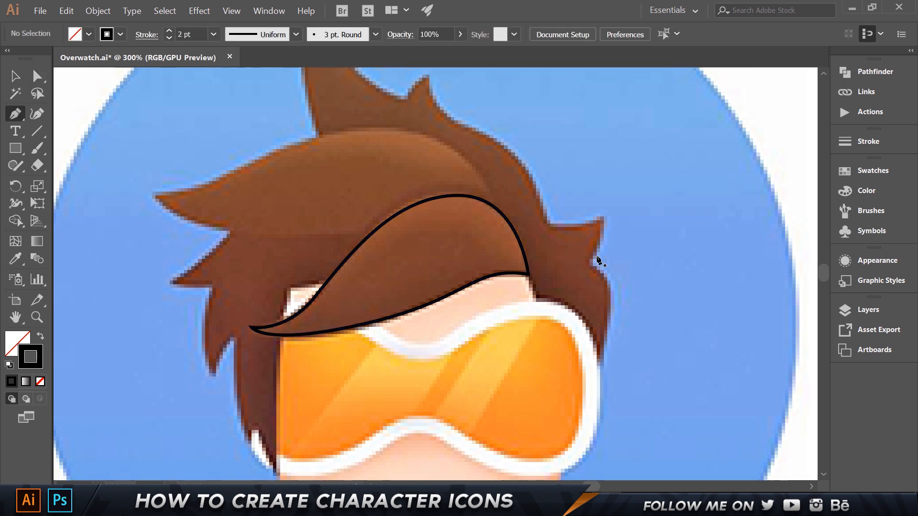
scroll(598, 265, up, 1)
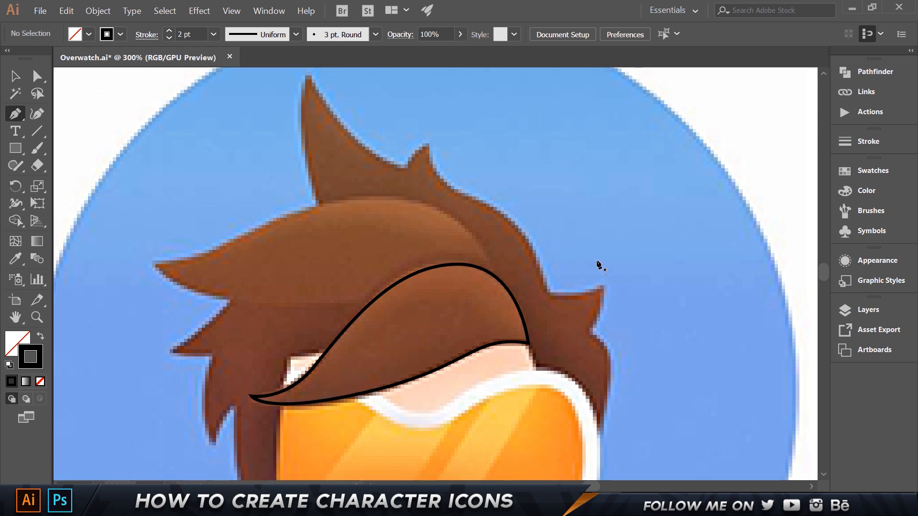
scroll(604, 424, down, 1)
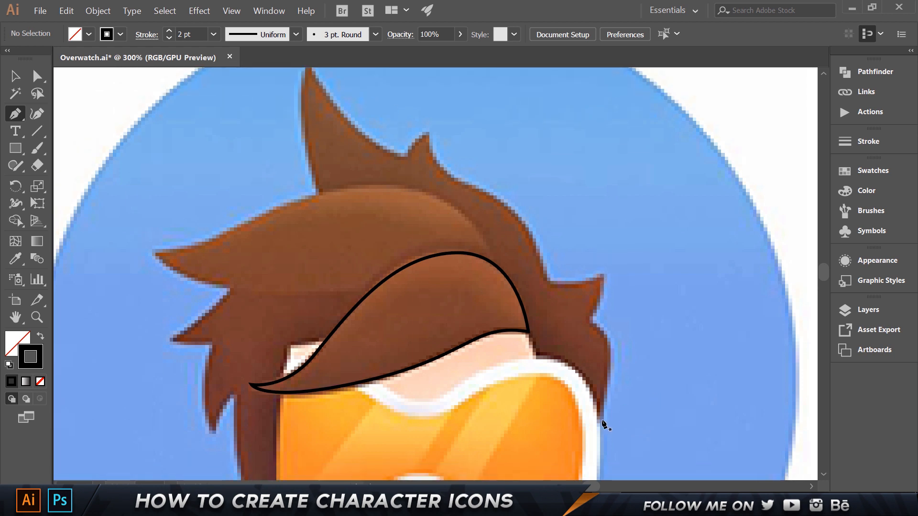
click(579, 450)
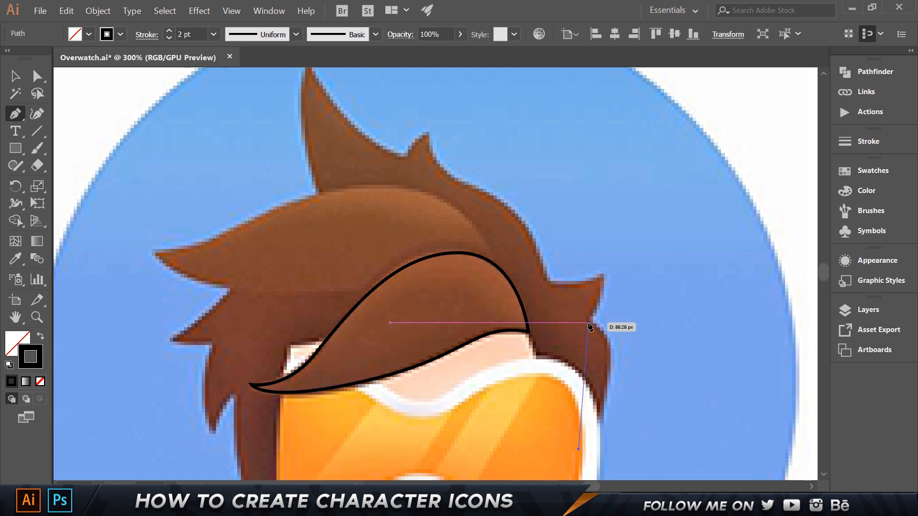
drag(588, 322, 537, 284)
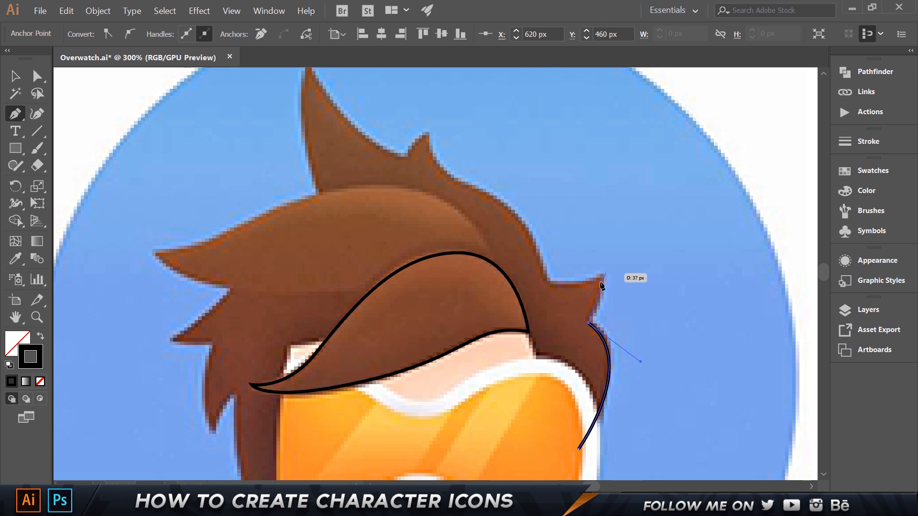
drag(604, 273, 597, 251)
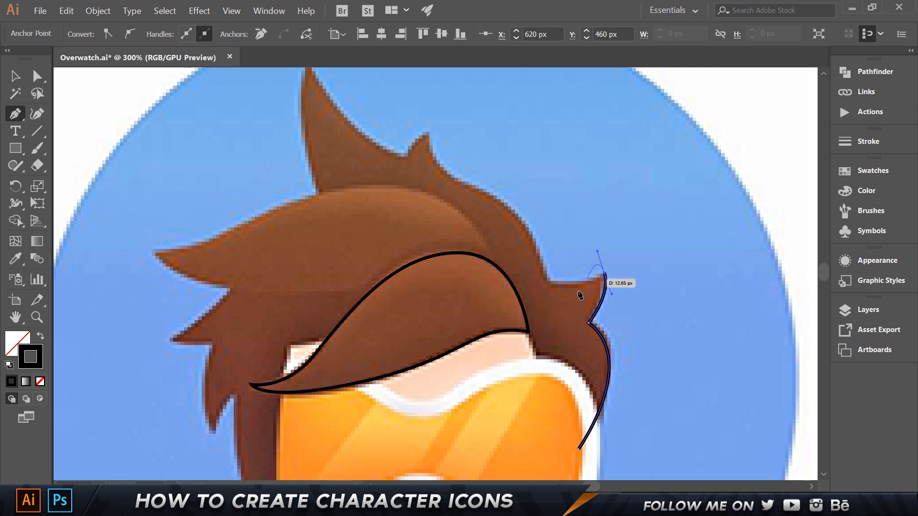
click(605, 274)
Extend the back hair outline through the notch and up the back of the head to the small tuft's tip, making it a corner.
drag(550, 287, 527, 287)
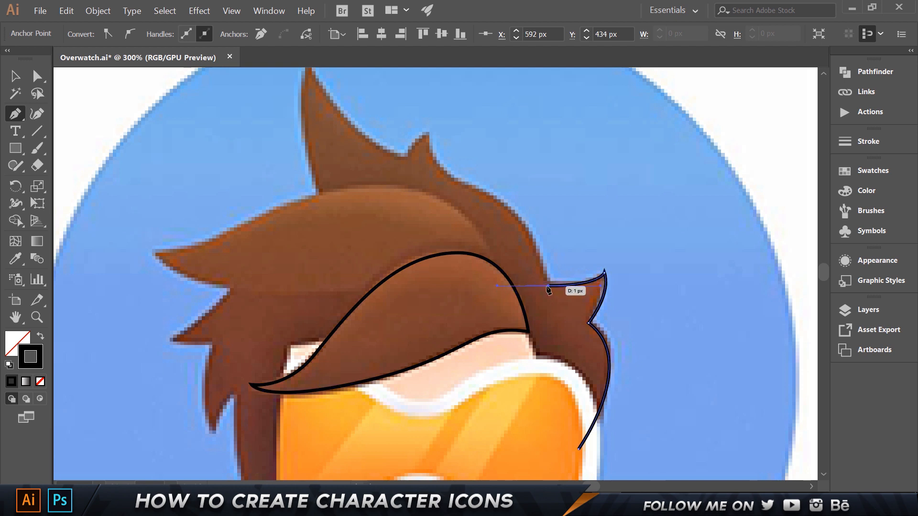
click(550, 287)
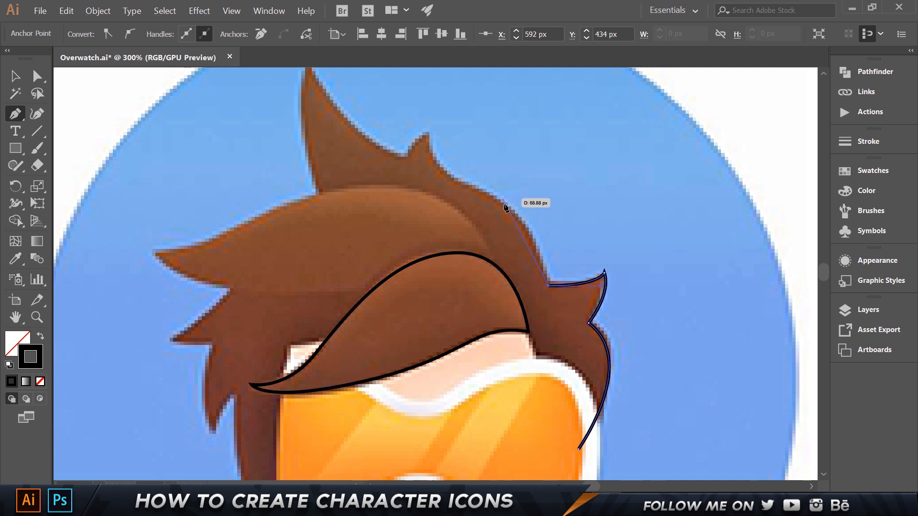
drag(504, 206, 471, 188)
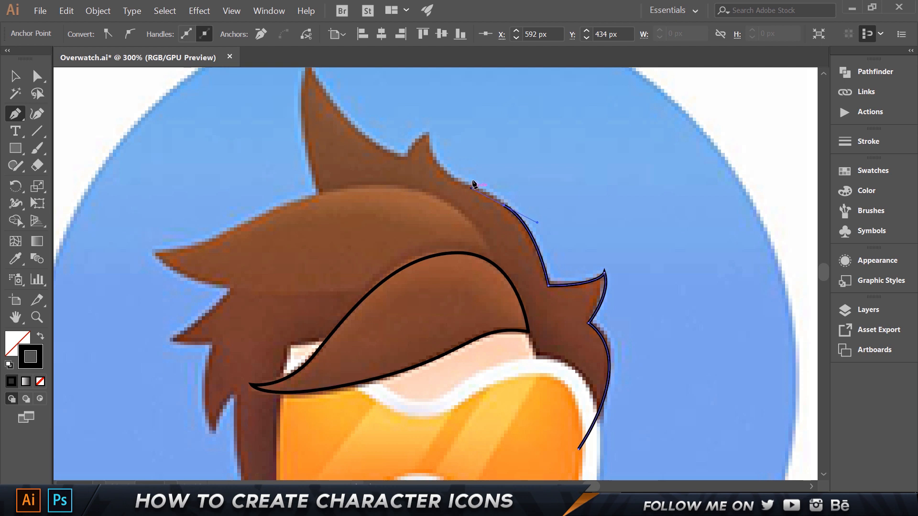
scroll(466, 194, up, 2)
drag(430, 169, 421, 120)
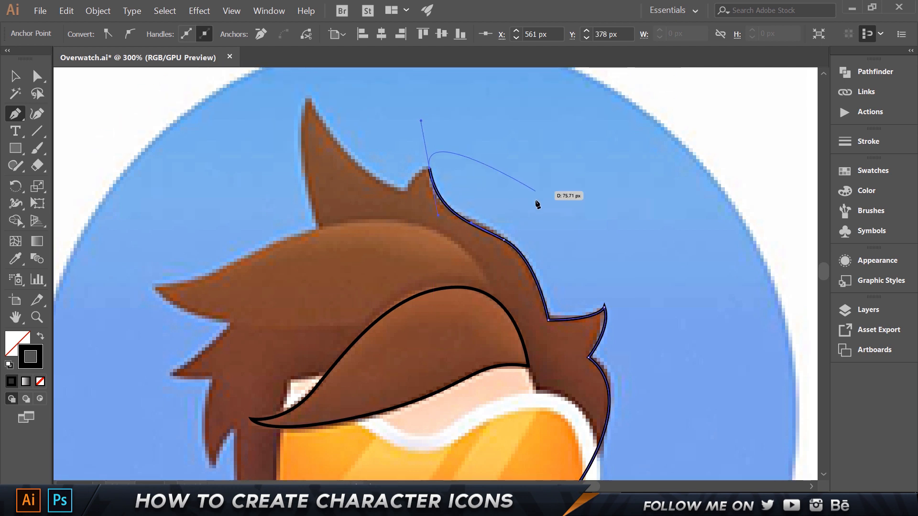
scroll(409, 201, up, 3)
scroll(408, 203, down, 3)
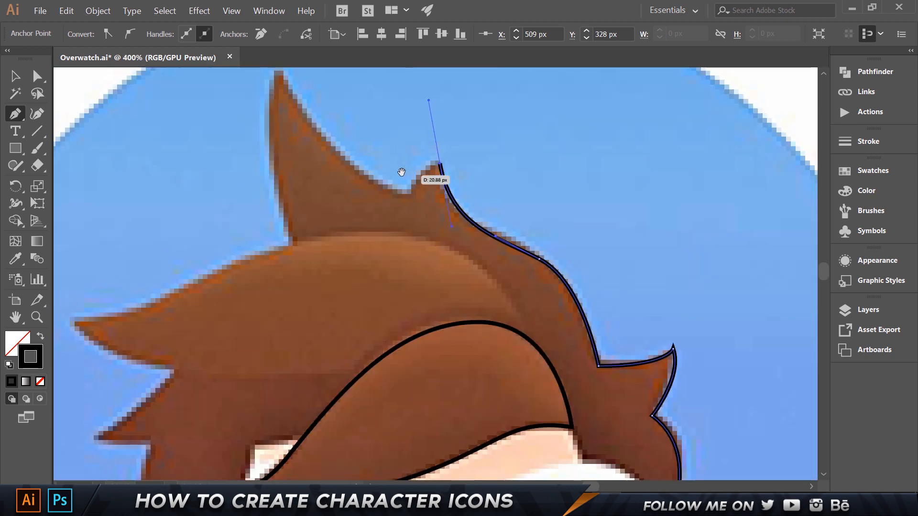
scroll(404, 181, up, 1)
click(457, 224)
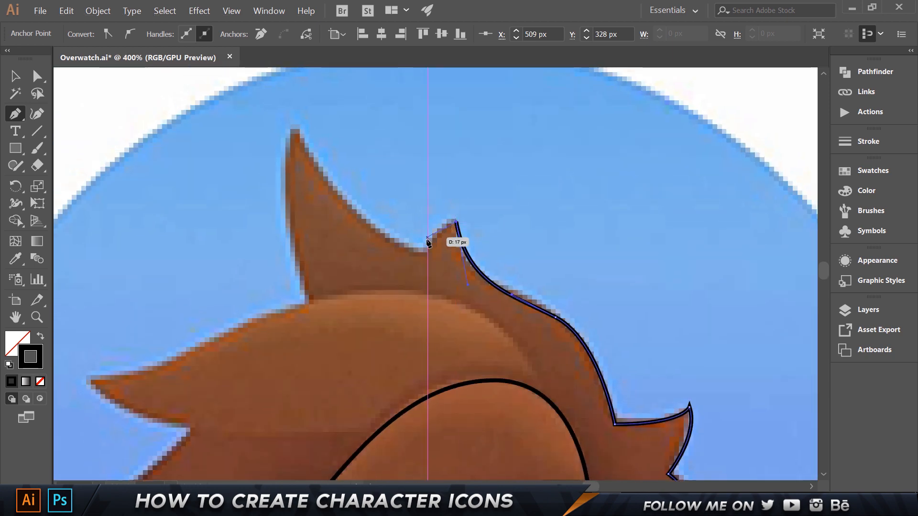
Extend the back hair outline from the small tuft through the notch to the tall spike's tip, making the tip a corner.
drag(423, 256, 414, 289)
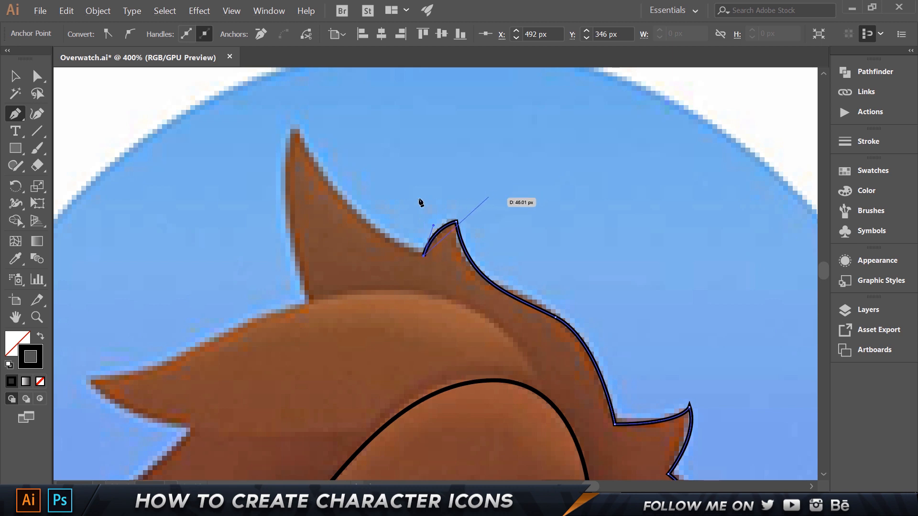
mouse_move(304, 135)
mouse_down()
mouse_move(347, 220)
mouse_move(332, 194)
mouse_move(331, 139)
mouse_move(294, 131)
mouse_move(295, 119)
mouse_up()
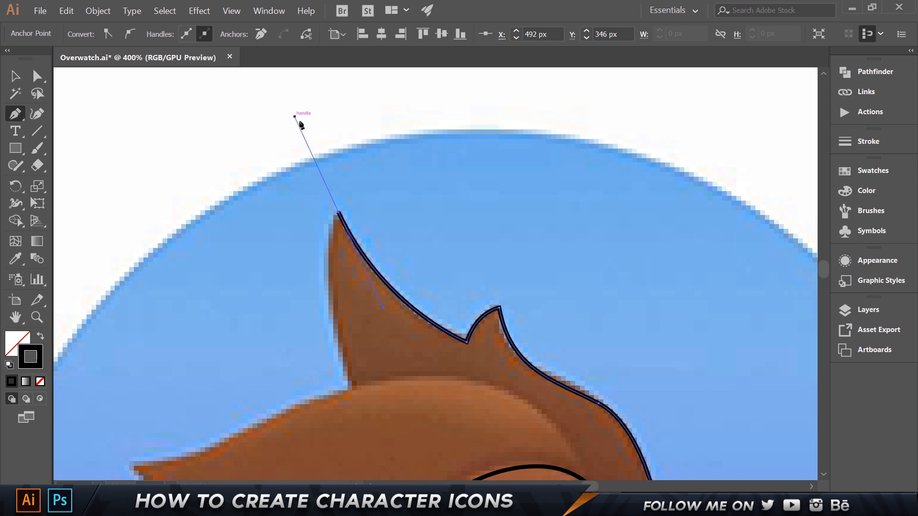
drag(339, 212, 372, 381)
Curve the back hair outline down from the tall spike's tip to an anchor inside the hair at about X 470, Y 419 px.
key(ctrl+minus)
key(ctrl+minus)
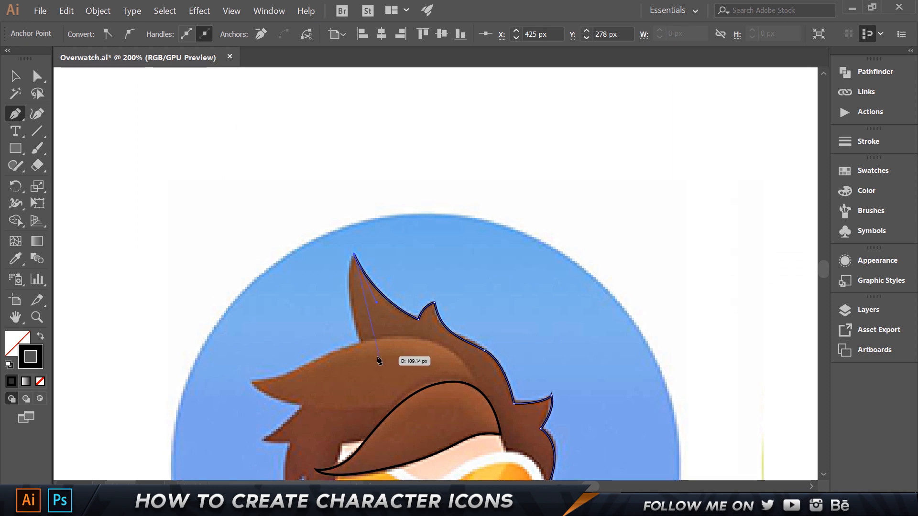
scroll(376, 356, up, 3)
scroll(377, 349, up, 2)
scroll(375, 356, up, 1)
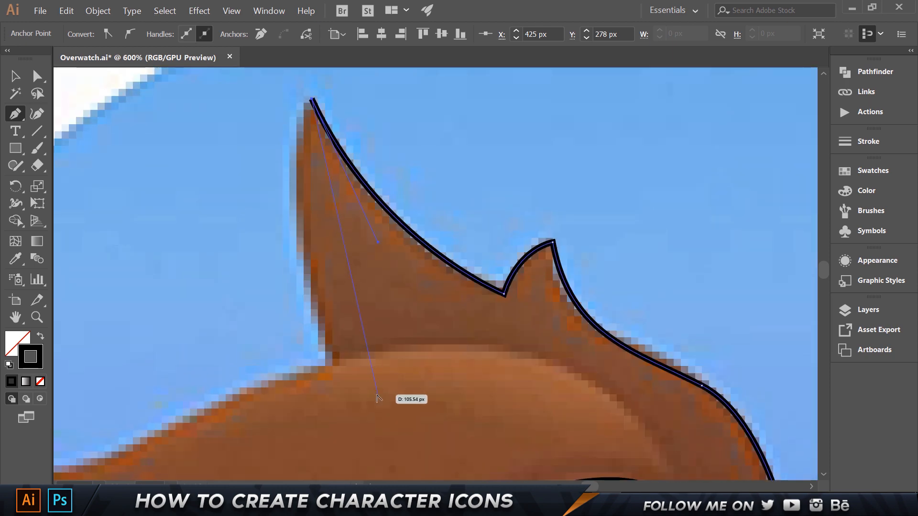
scroll(378, 396, down, 2)
scroll(381, 396, up, 1)
scroll(382, 399, down, 2)
drag(381, 398, 461, 433)
scroll(406, 410, down, 1)
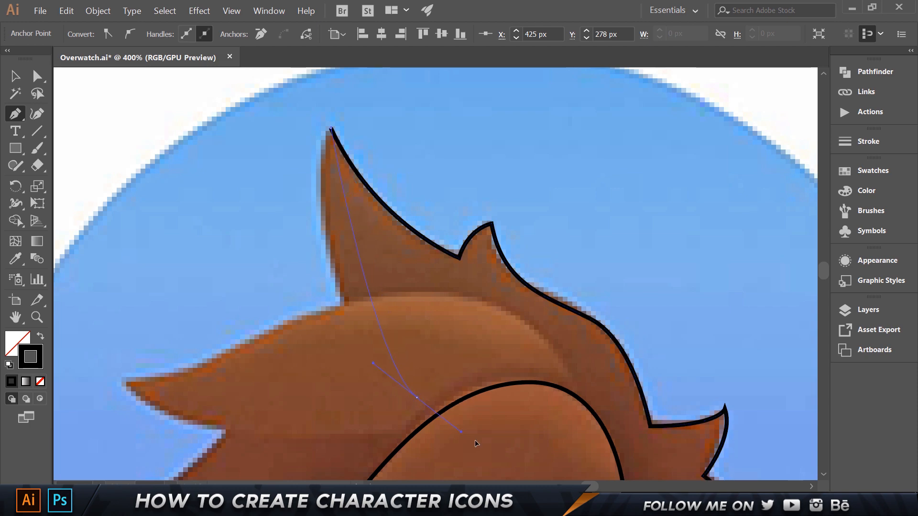
drag(530, 483, 531, 301)
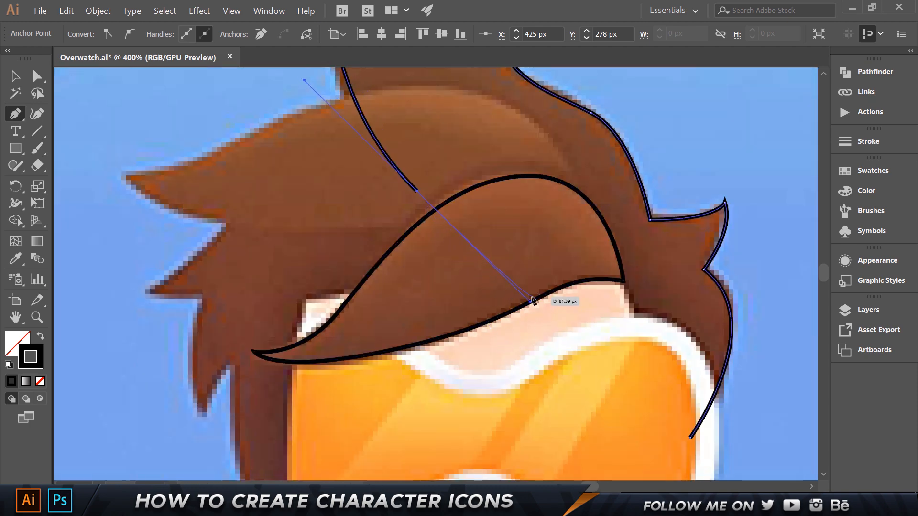
Close the back hair outline across the front lock to its starting anchor at the goggles' right edge.
scroll(533, 300, up, 7)
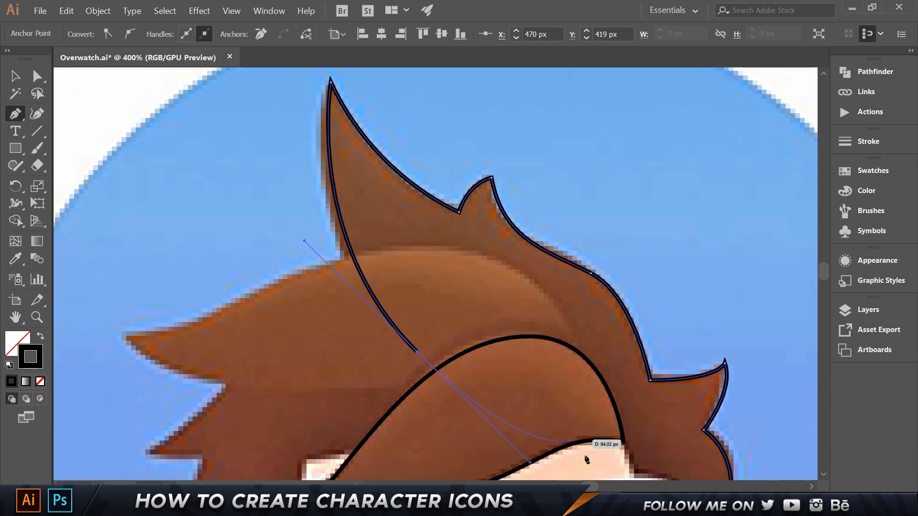
scroll(593, 459, down, 6)
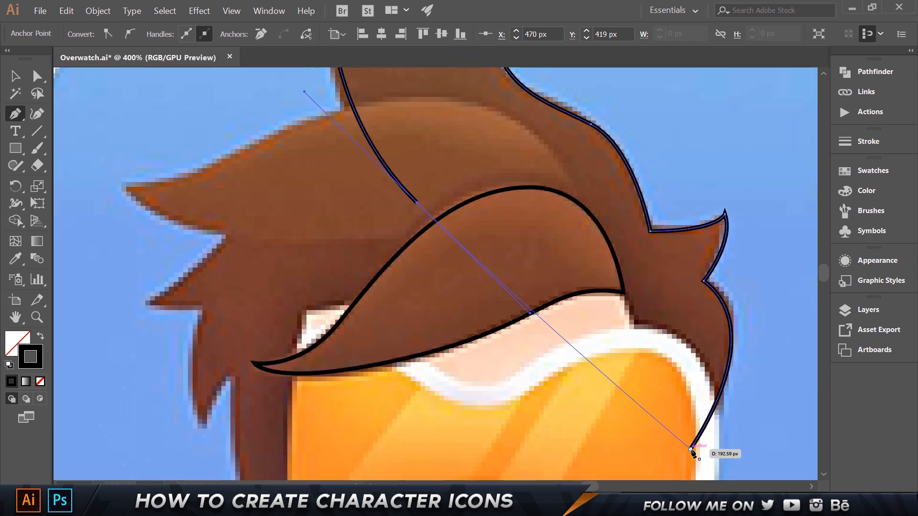
click(691, 449)
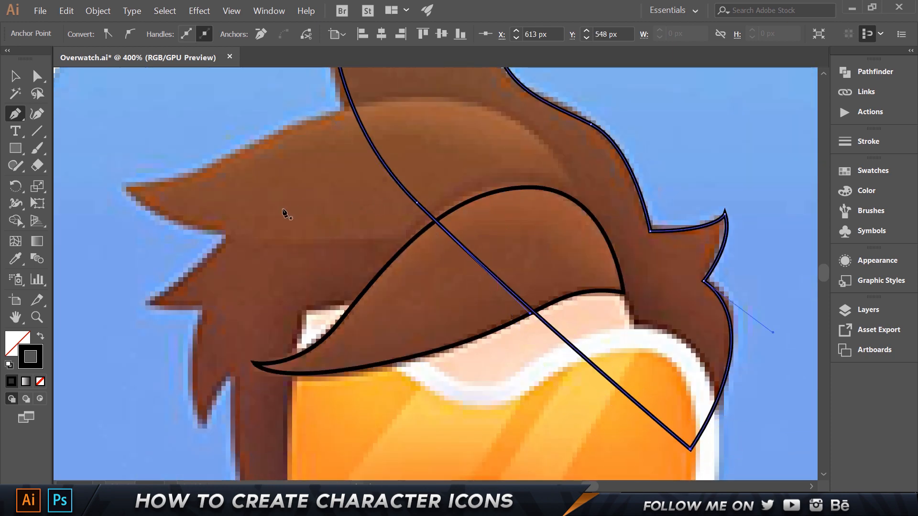
Start a Pen path for the left hair section at about X 553, Y 428 px and curve it up to the section's crown.
scroll(285, 210, up, 3)
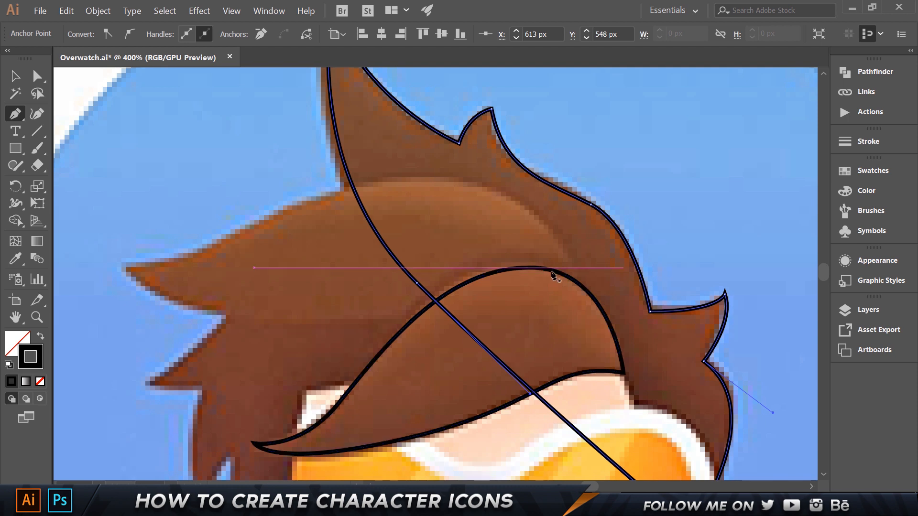
click(576, 302)
scroll(485, 188, up, 1)
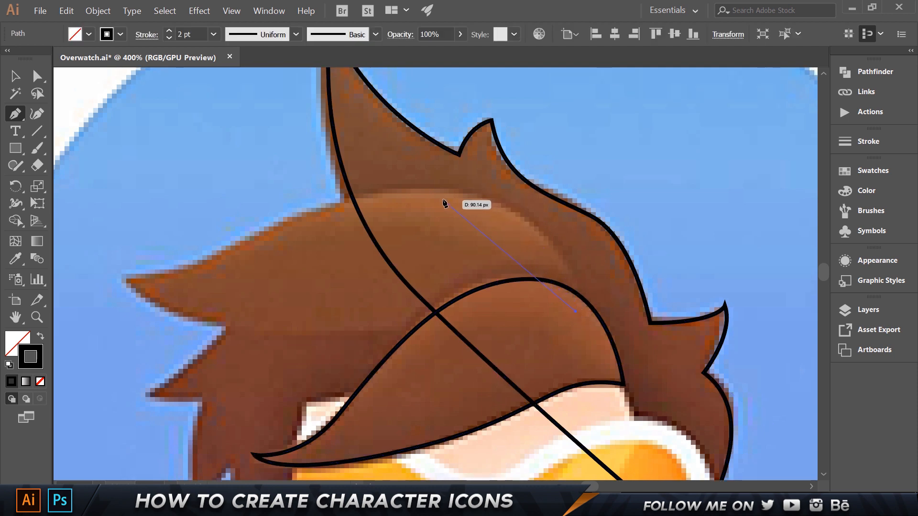
scroll(447, 201, up, 2)
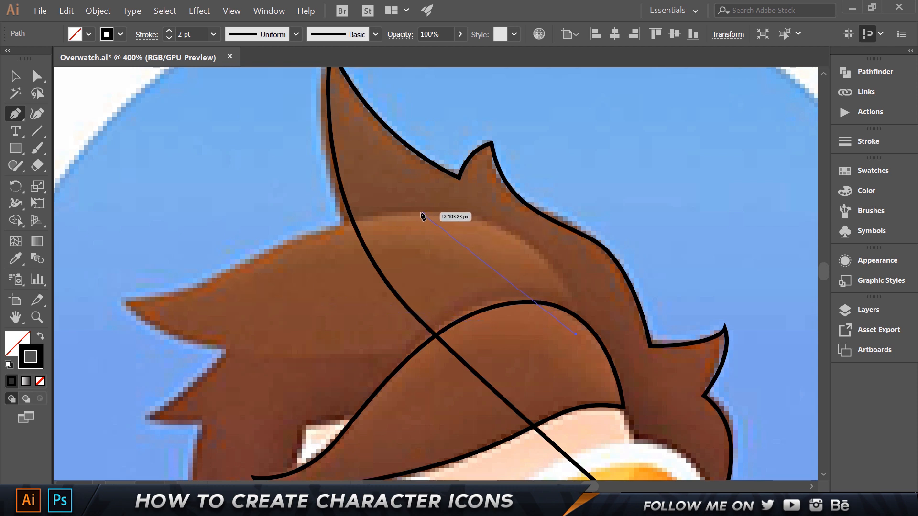
drag(429, 214, 345, 215)
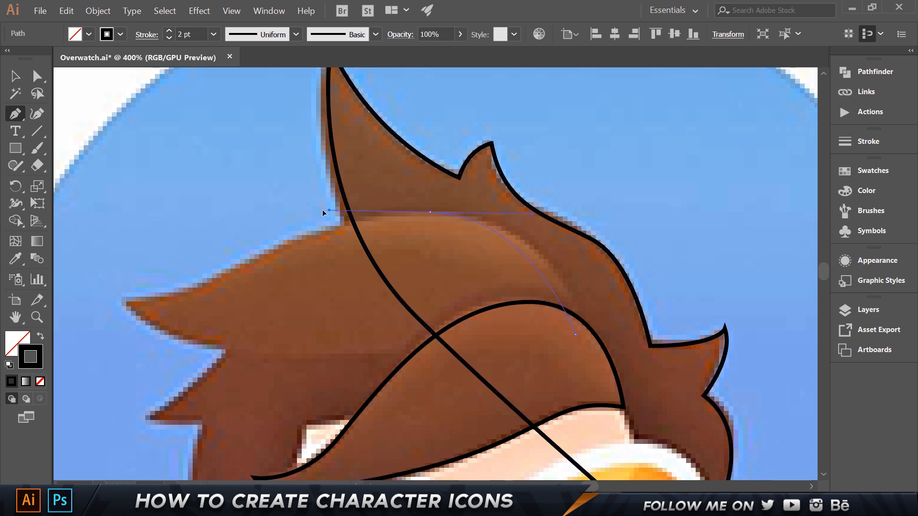
drag(300, 219, 300, 219)
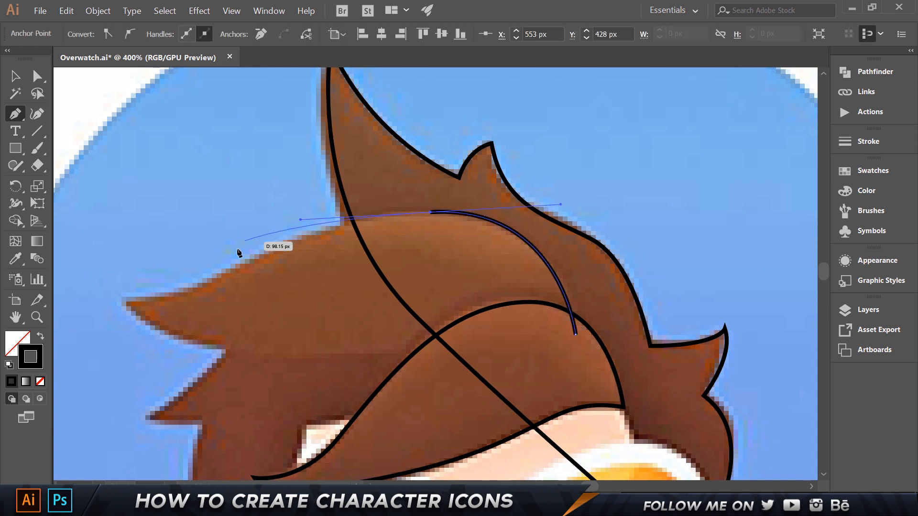
Extend the left hair outline along the upper edge to the leftmost lock's tip, removing the tip's outgoing handle.
click(206, 288)
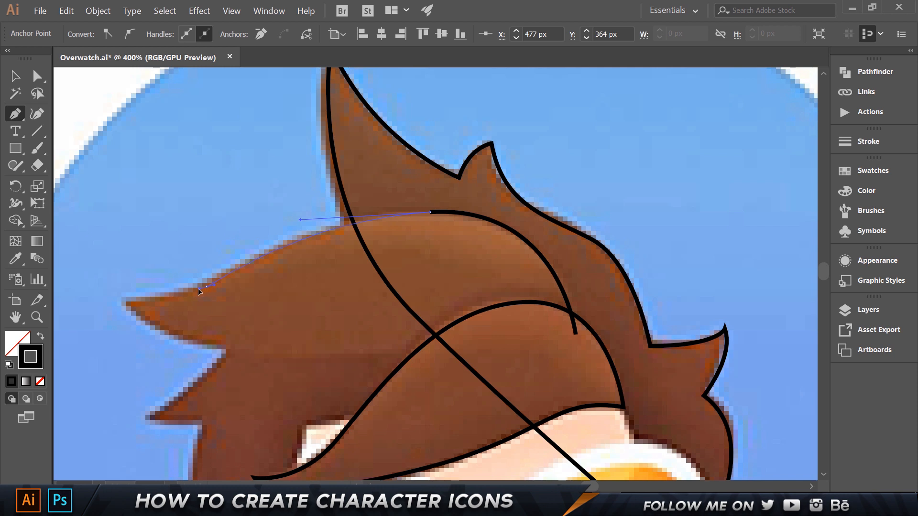
drag(187, 294, 188, 294)
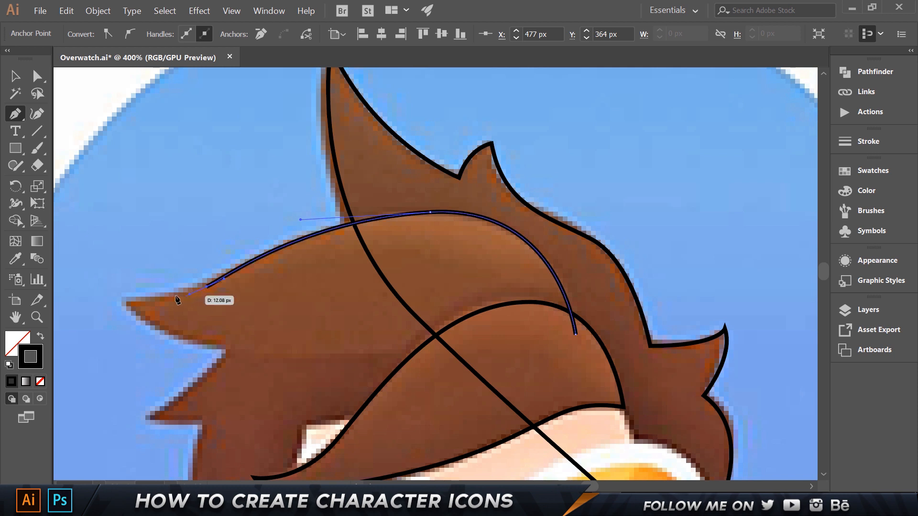
click(123, 302)
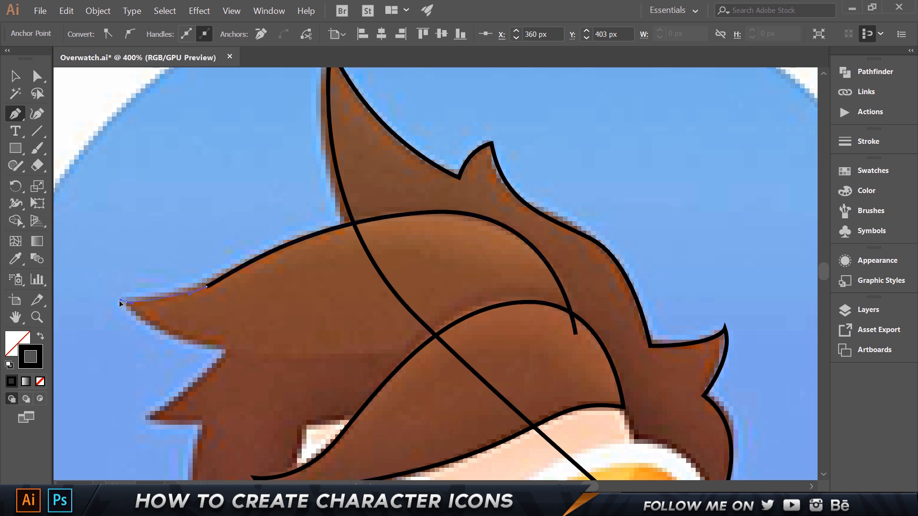
drag(113, 300, 113, 300)
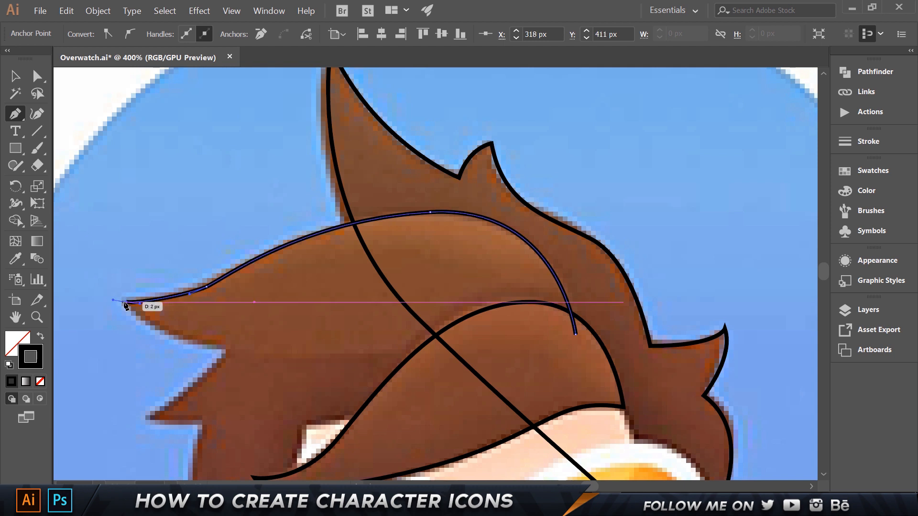
click(126, 303)
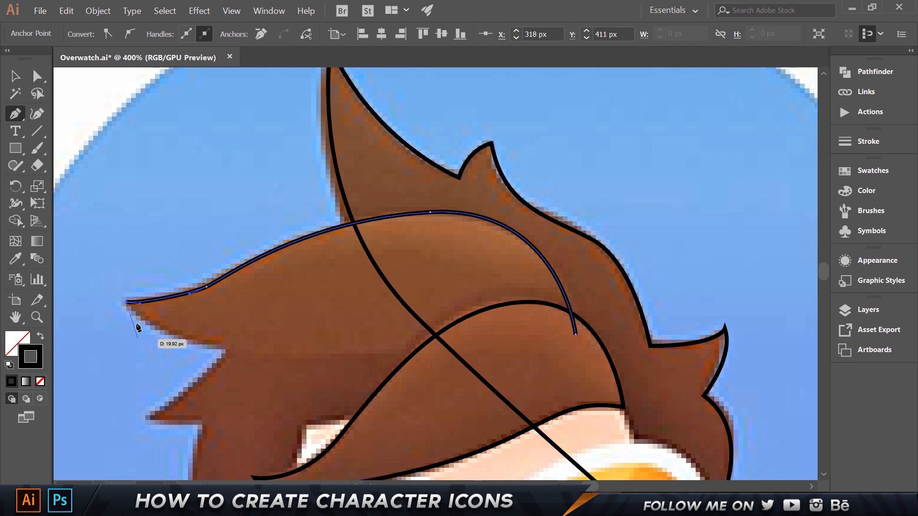
Trace under the leftmost lock to the notch and out to the second lock's tip, making both anchors corners.
drag(230, 348, 314, 350)
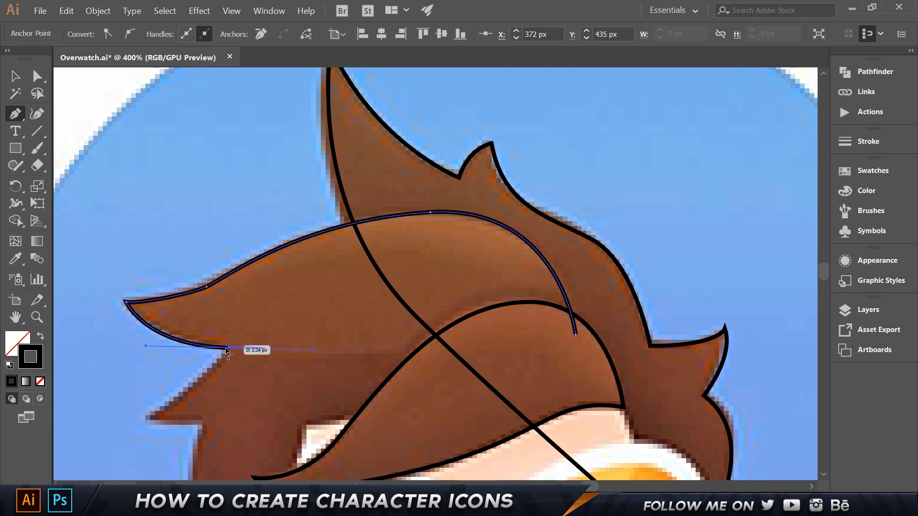
click(230, 349)
drag(149, 415, 125, 424)
scroll(144, 411, down, 1)
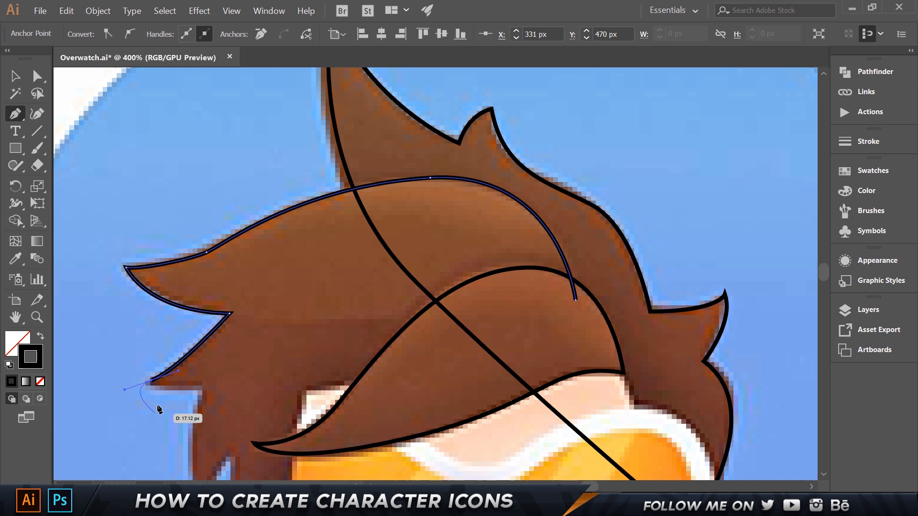
click(150, 381)
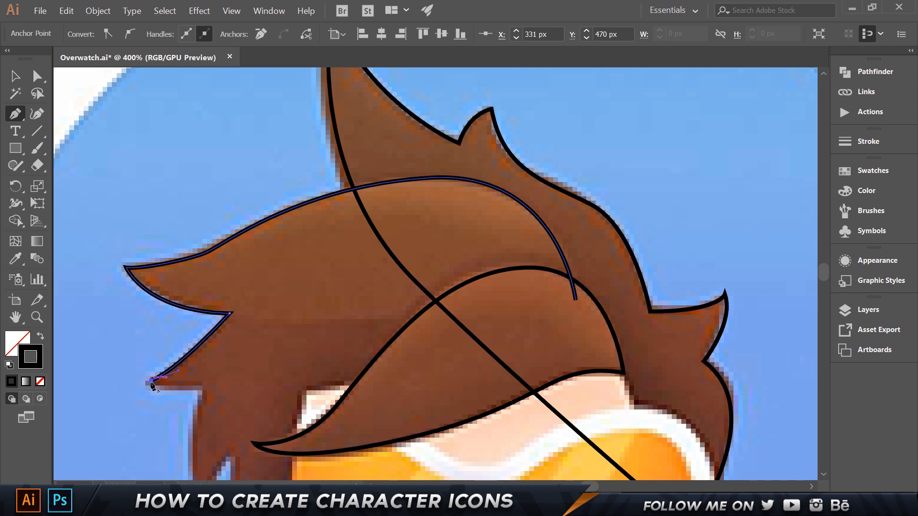
Continue the left hair outline through the notch below the second lock and down to the third lock's tip, with corner anchors.
drag(207, 375, 249, 365)
click(207, 375)
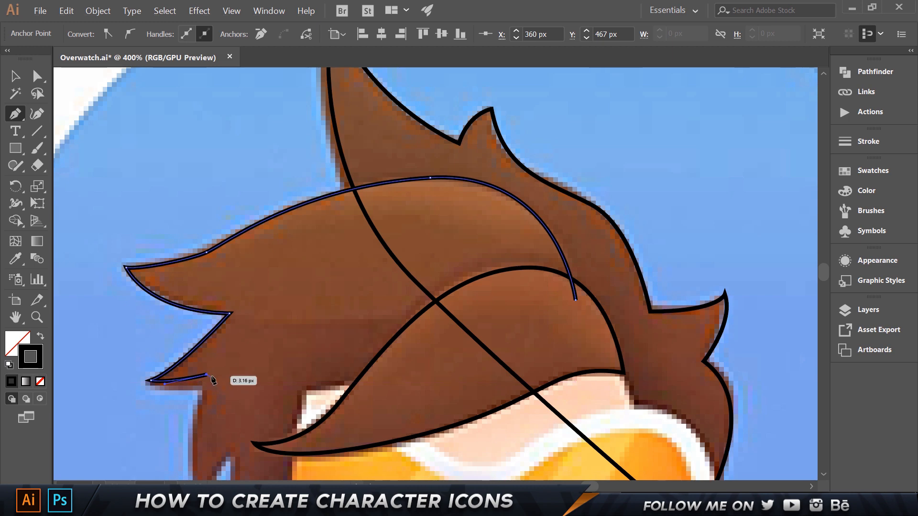
scroll(216, 387, down, 3)
drag(204, 423, 230, 475)
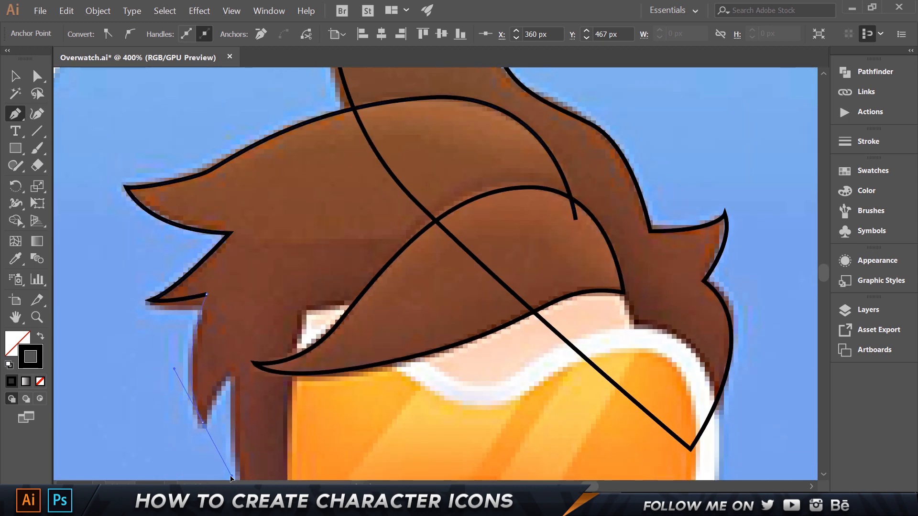
click(203, 423)
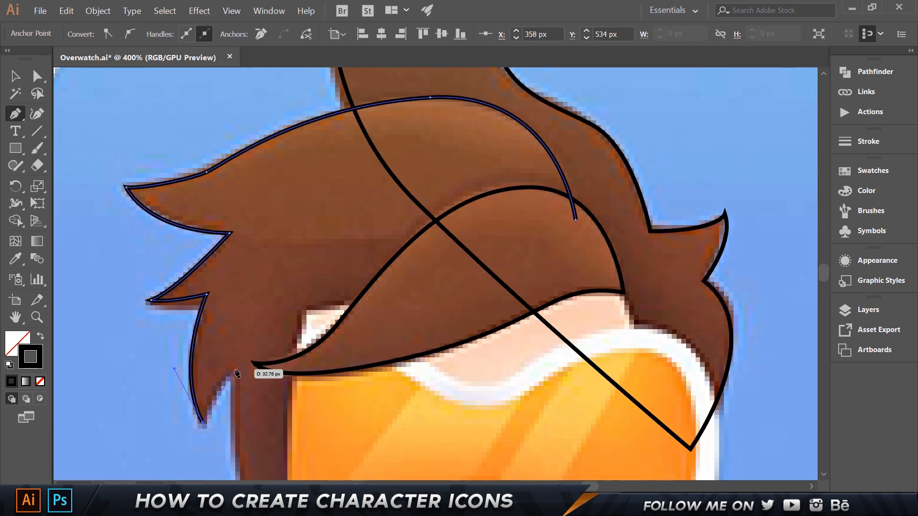
Trace from the third lock's tip up to the sideburn's corner and down the sideburn's outer edge, ending in a corner anchor.
drag(235, 371, 262, 365)
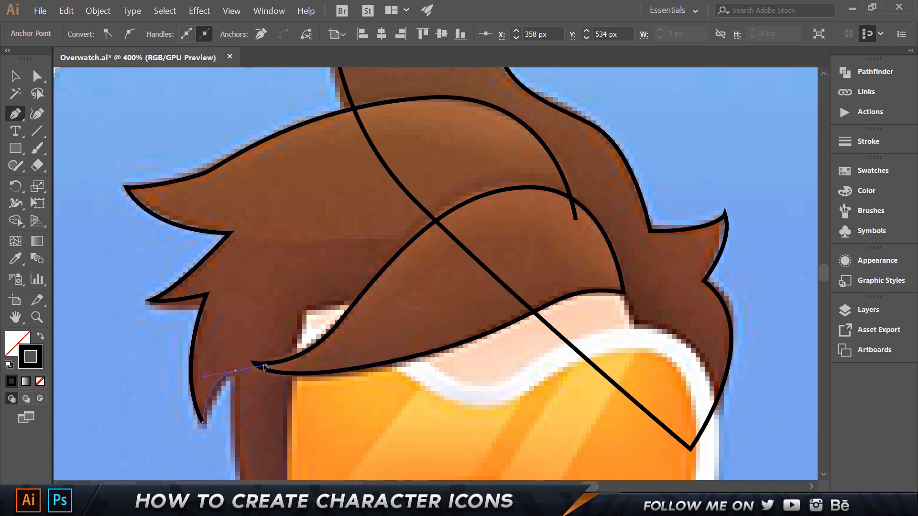
scroll(242, 382, down, 3)
click(233, 303)
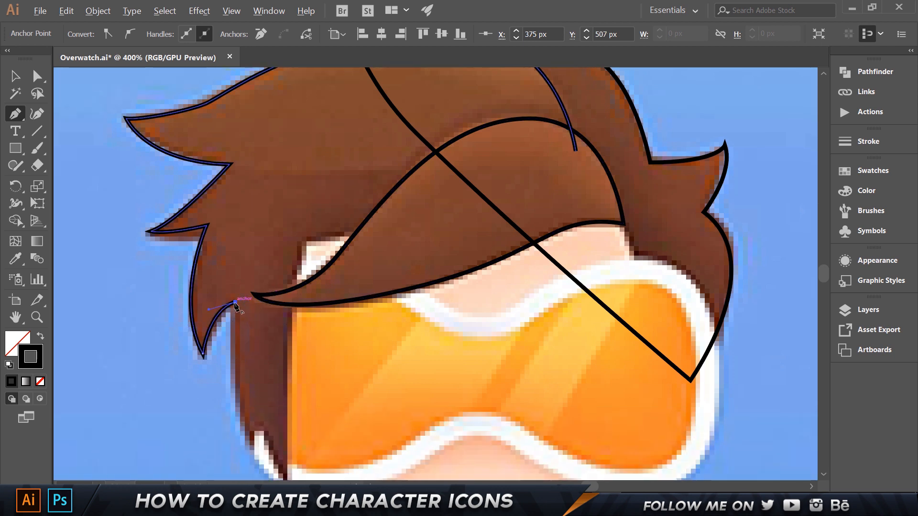
scroll(260, 390, down, 3)
drag(248, 396, 271, 434)
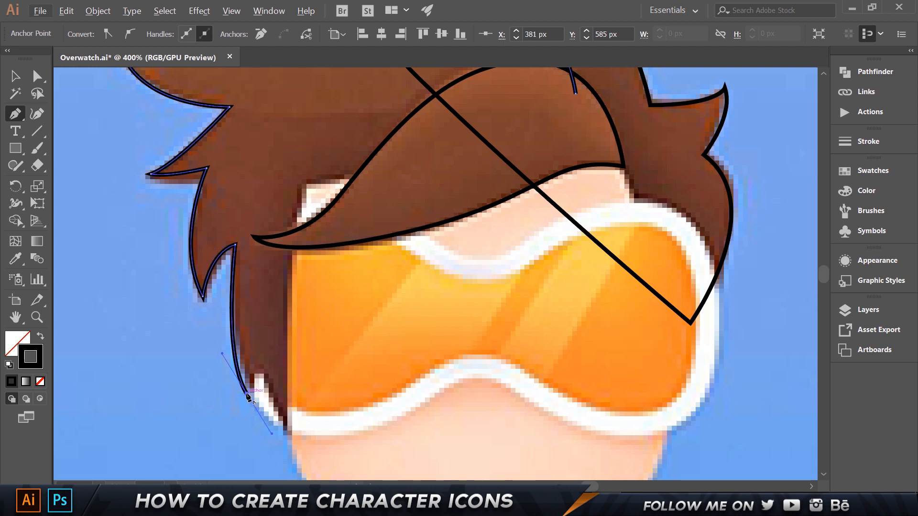
click(248, 397)
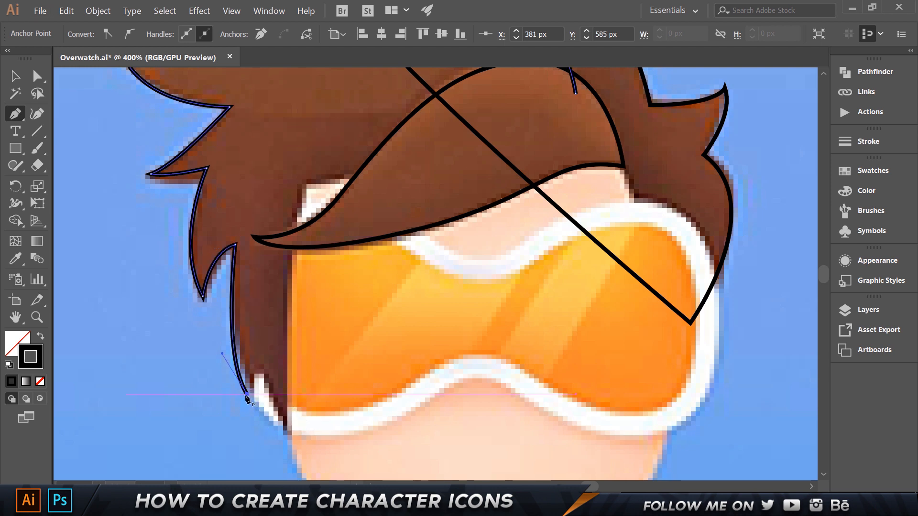
Move the sideburn's end anchor to X 384, Y 592 px with the Direct Selection tool and reshape its curve handle.
key(a)
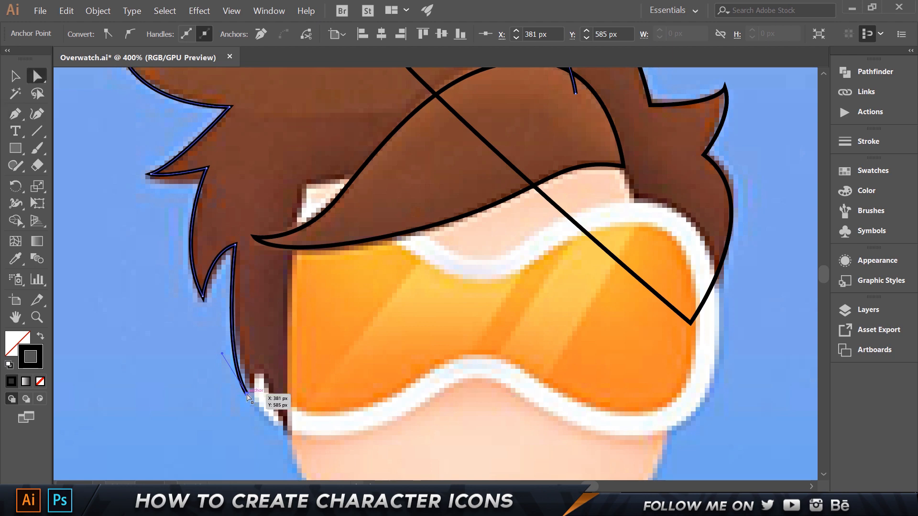
drag(254, 403, 252, 407)
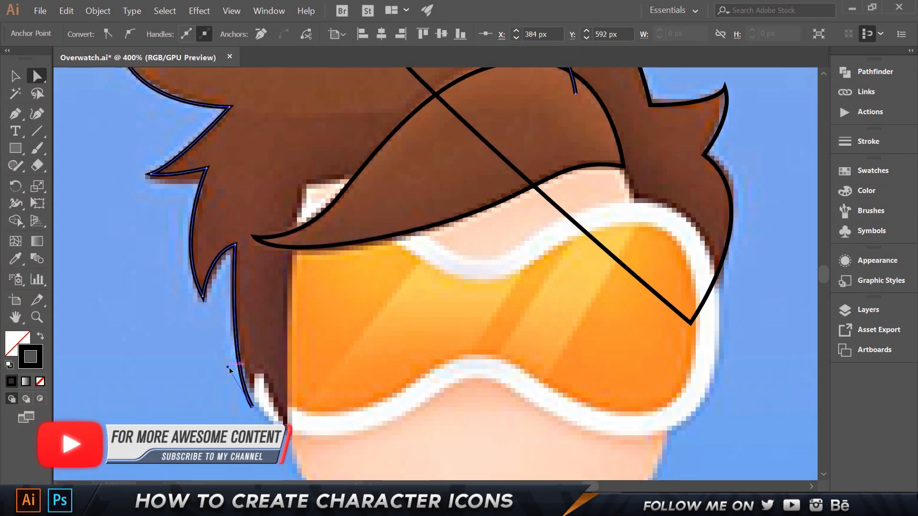
drag(229, 367, 217, 363)
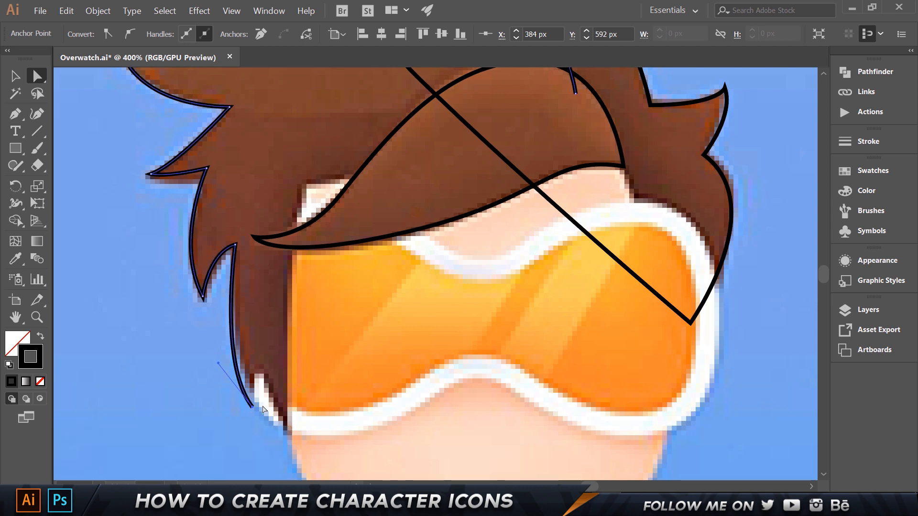
Resume the Pen path at the sideburn's tip, adding a corner at the small notch and a curve to the goggles' lower-left edge.
key(p)
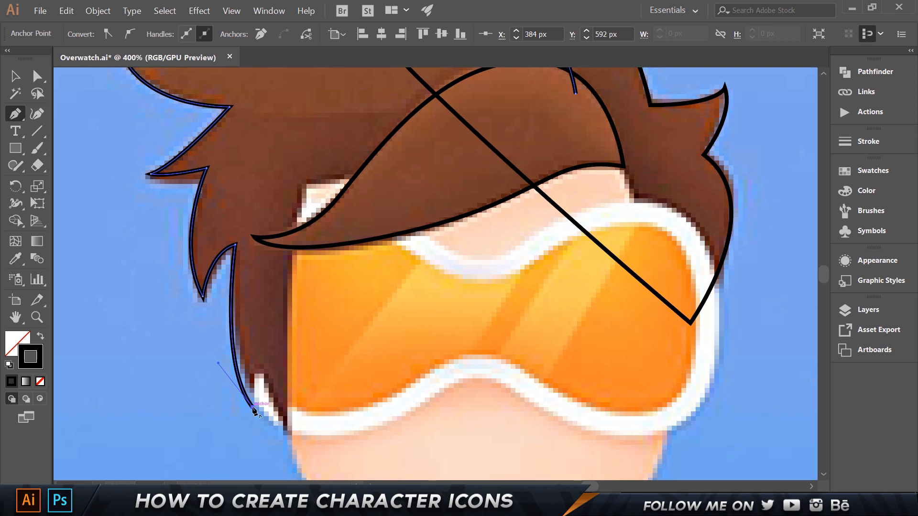
drag(256, 366, 263, 362)
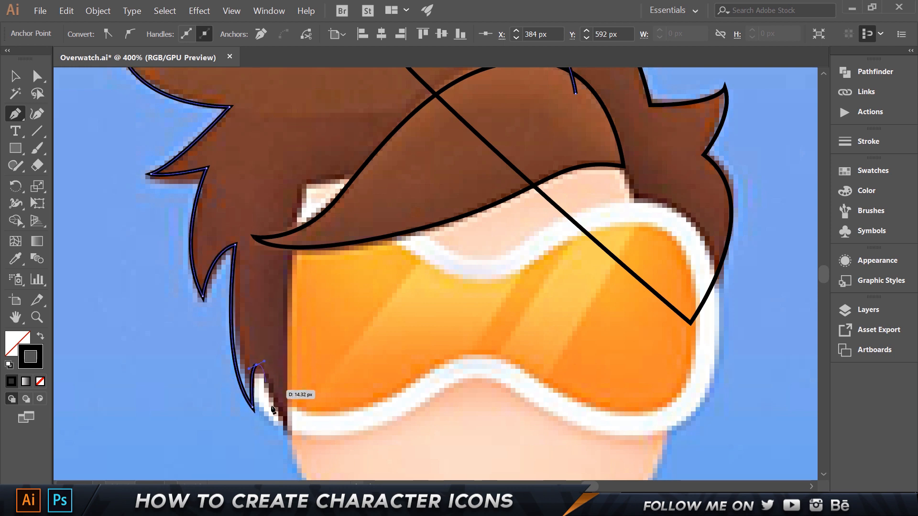
click(256, 365)
drag(290, 428, 327, 464)
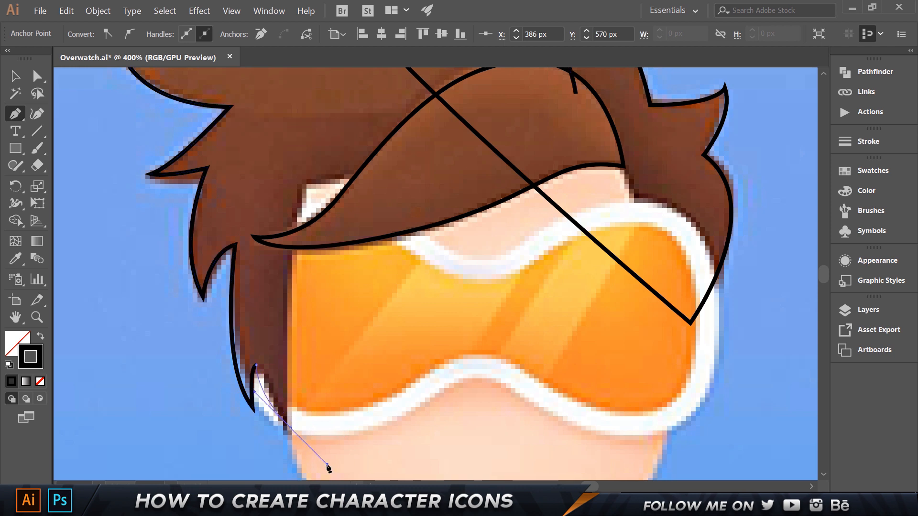
Trace from the sideburn's tip up the goggles' edge and across the forehead, close the left hair path, and deselect it.
click(291, 429)
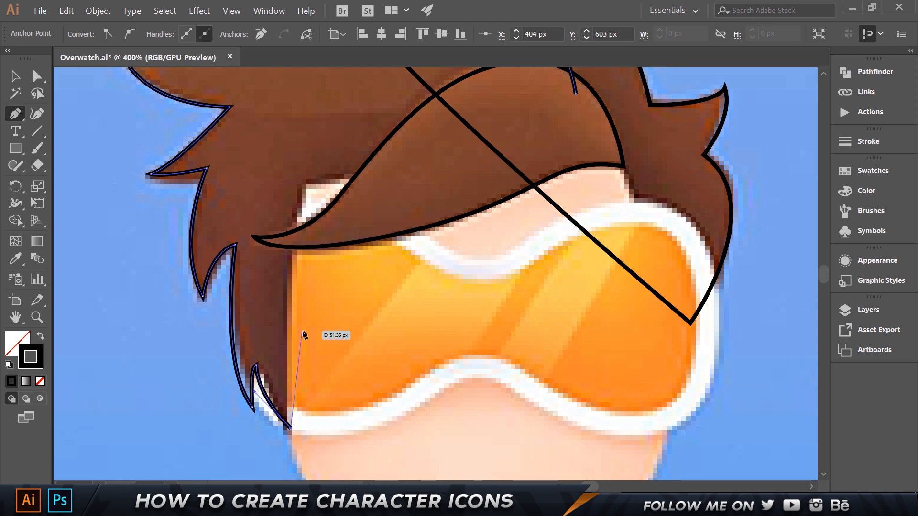
drag(302, 184, 323, 165)
click(302, 184)
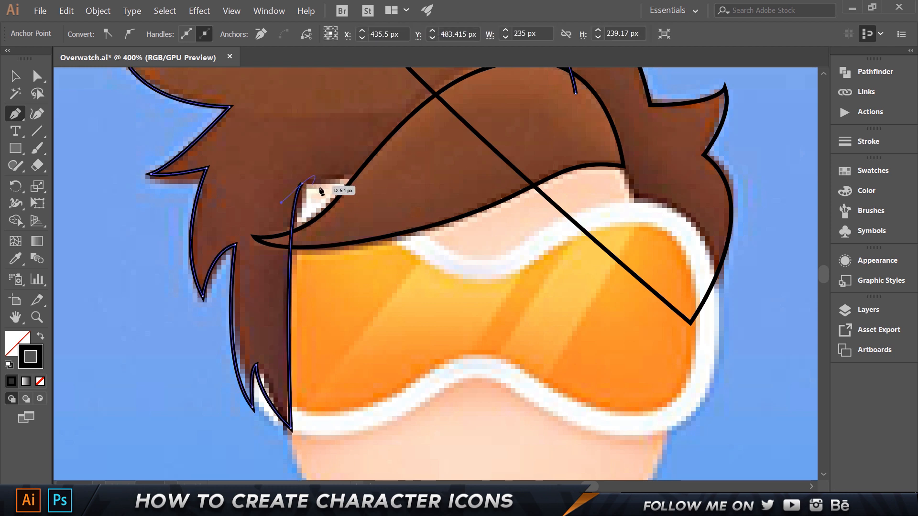
scroll(313, 186, up, 2)
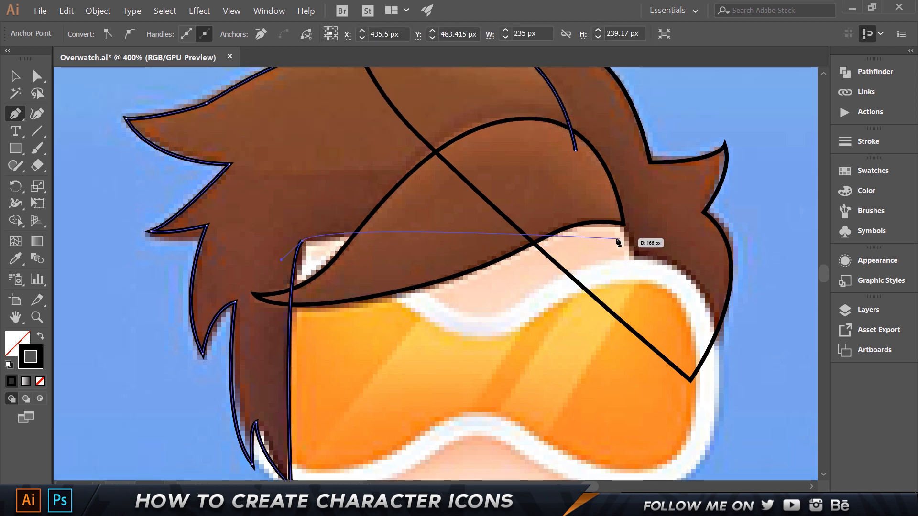
click(598, 249)
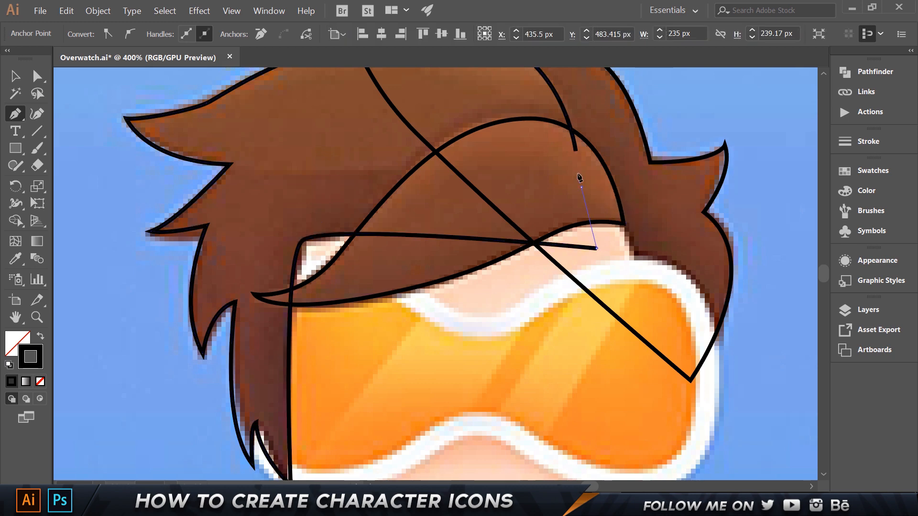
click(576, 151)
key(v)
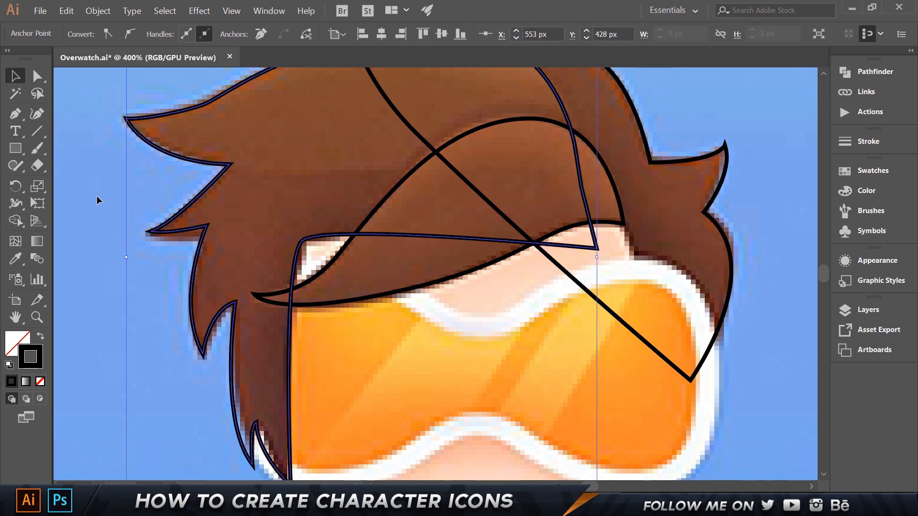
click(97, 196)
Select all three traced hair paths and swap fill and stroke so they have a black fill and no stroke.
scroll(108, 196, down, 3)
scroll(182, 188, up, 3)
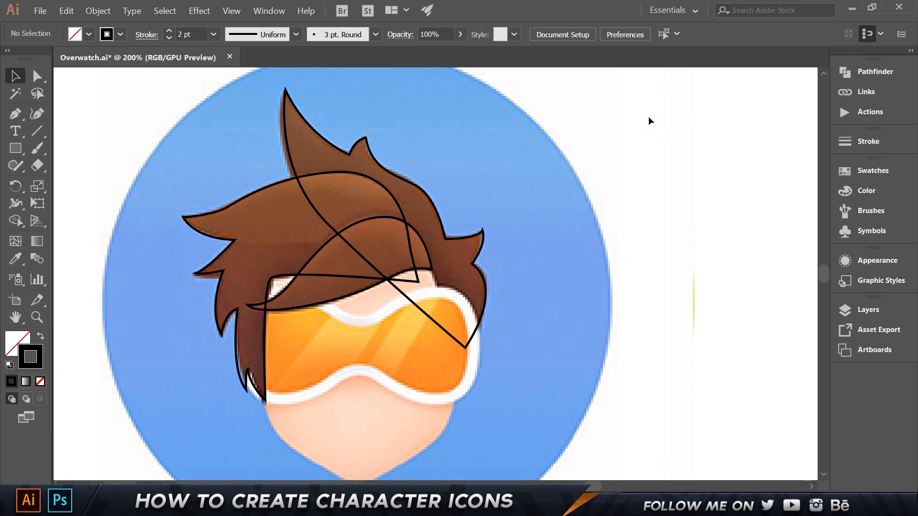
drag(478, 422, 480, 423)
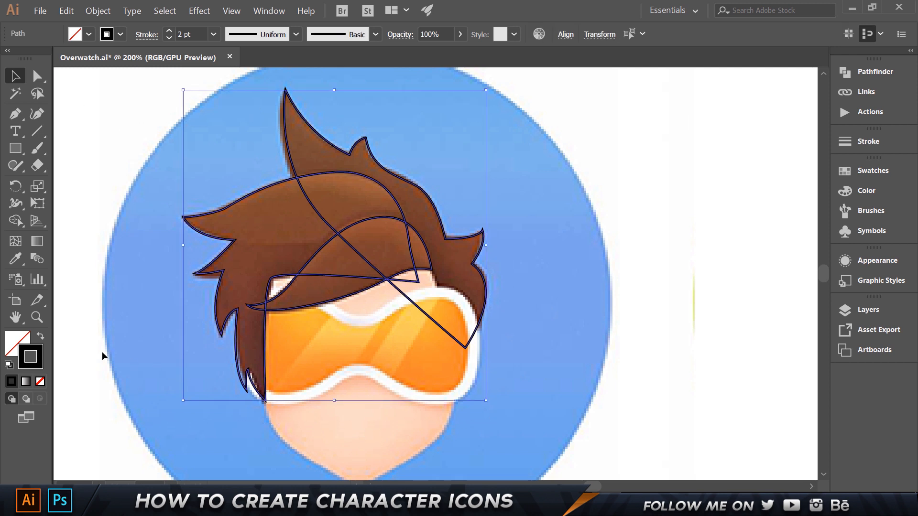
click(41, 338)
click(546, 251)
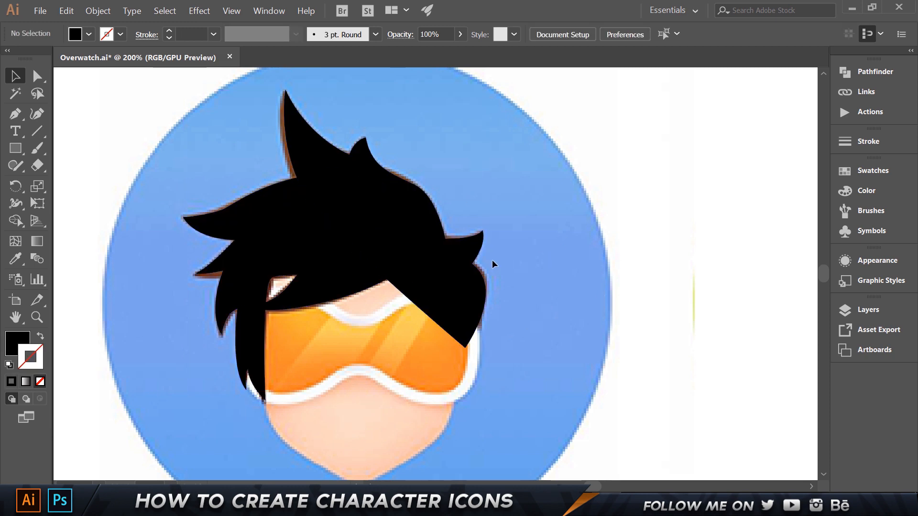
Try a brown fill of RGB 160, 104, 48 on the left hair shape, and undo the colour change.
click(378, 191)
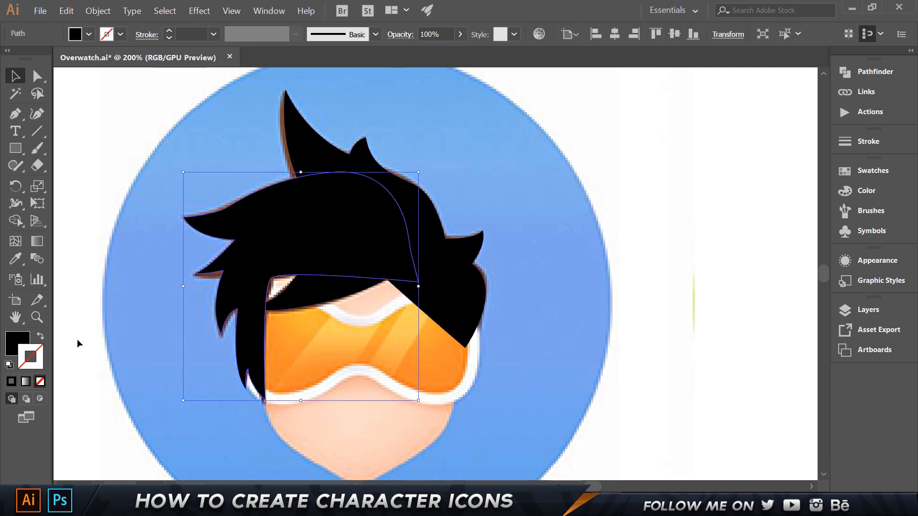
double_click(17, 350)
click(558, 249)
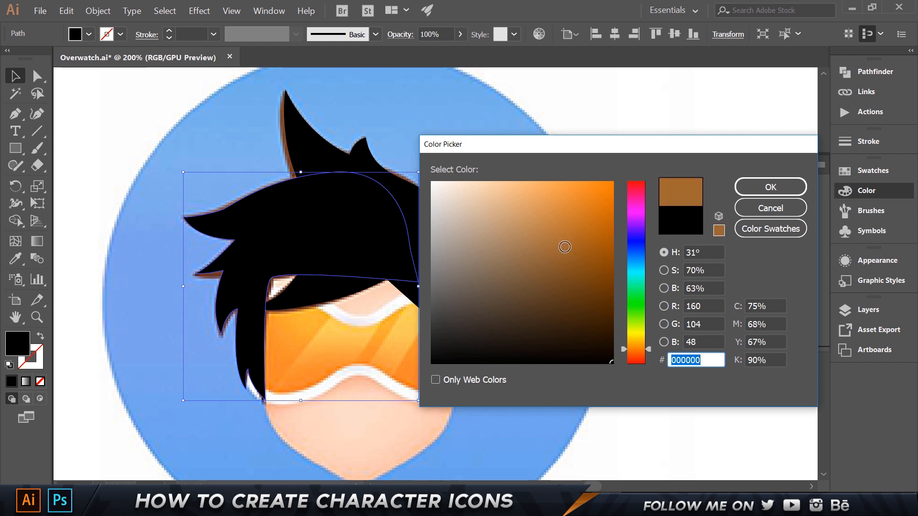
click(770, 189)
click(445, 281)
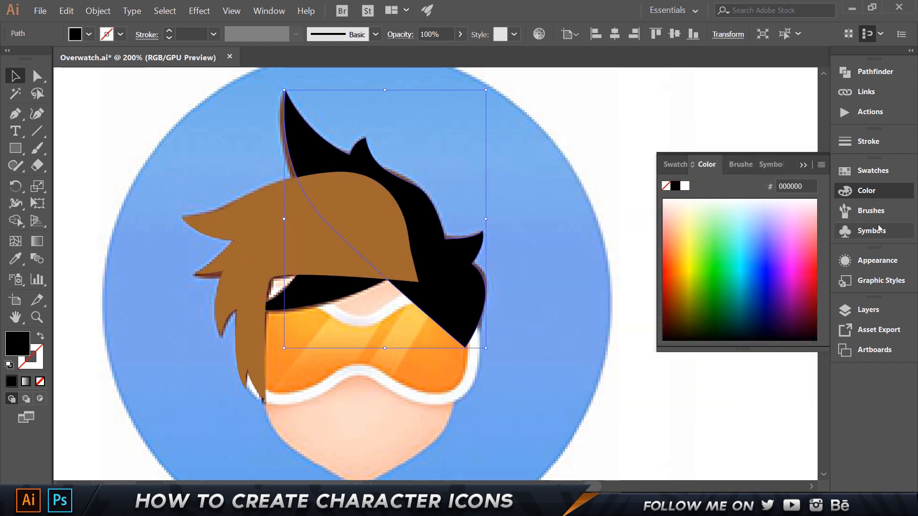
click(805, 166)
key(ctrl+z)
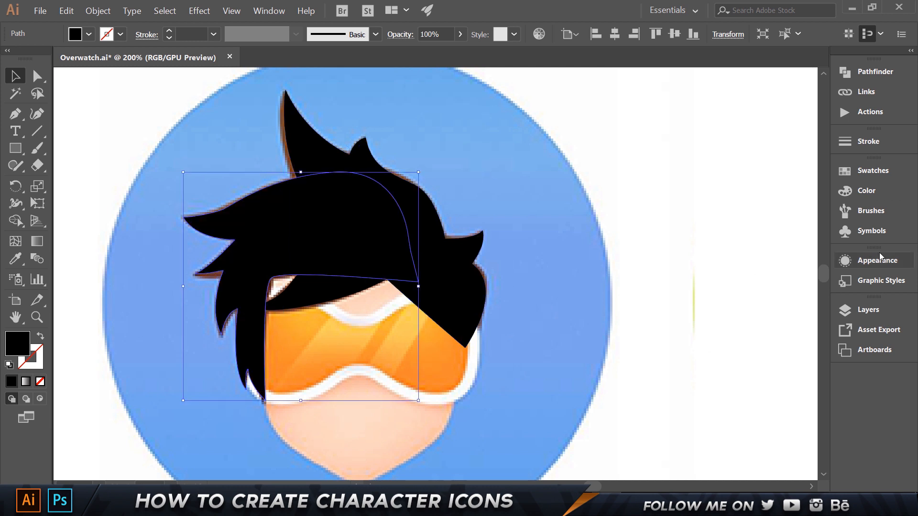
Lock and hide Layer 14 containing the hair shapes, and add a new layer.
click(871, 263)
click(867, 263)
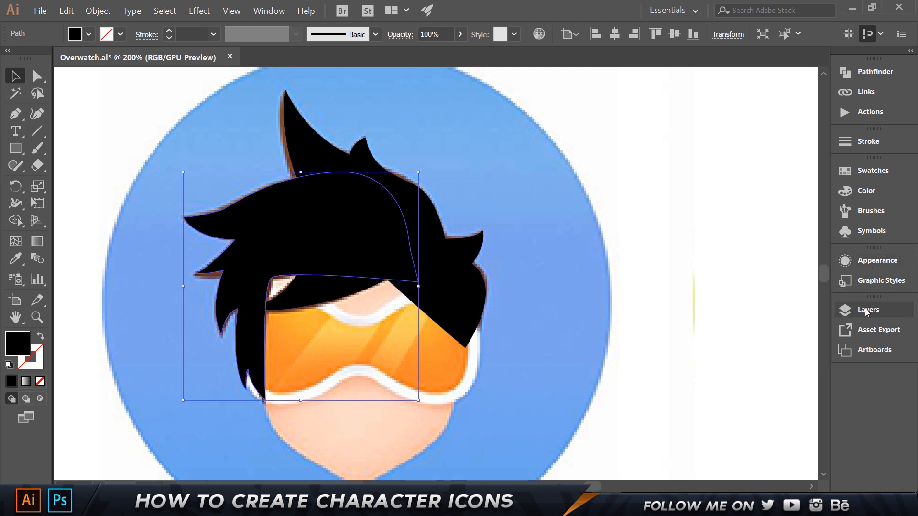
click(866, 311)
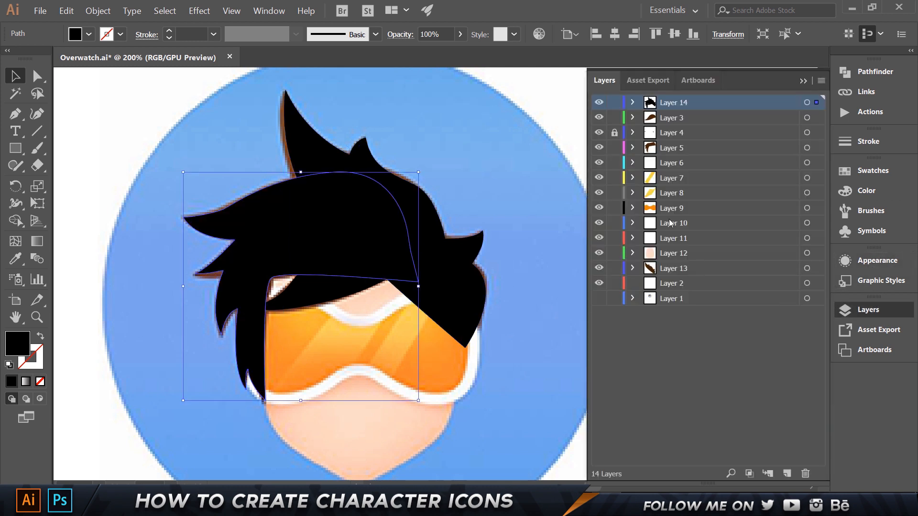
click(614, 102)
click(600, 102)
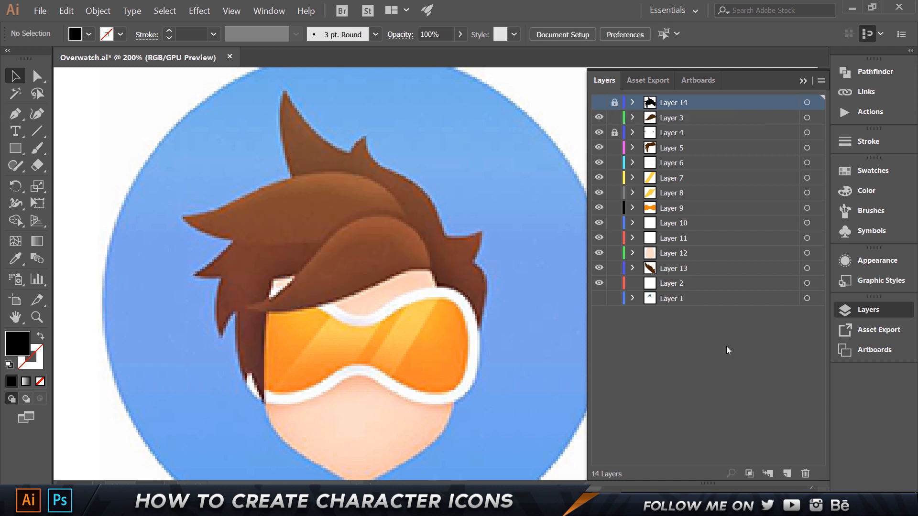
click(787, 473)
click(803, 81)
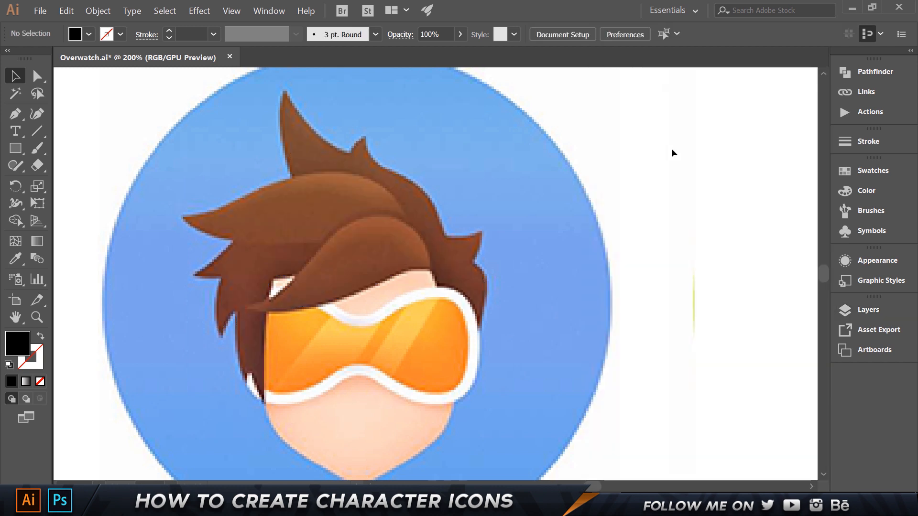
Draw a rectangle with no fill and a 1 pt black stroke around the goggles, and fit its sides to the frame's outer edges.
scroll(330, 346, up, 1)
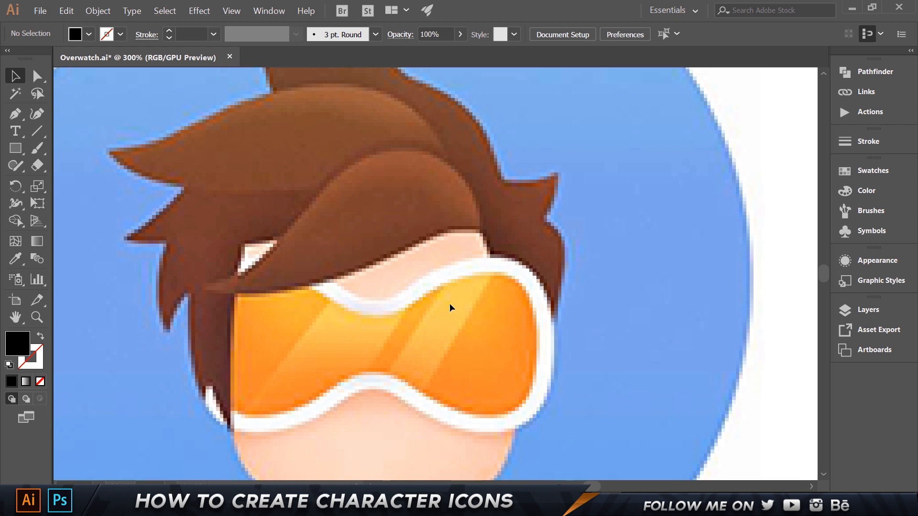
scroll(375, 289, down, 1)
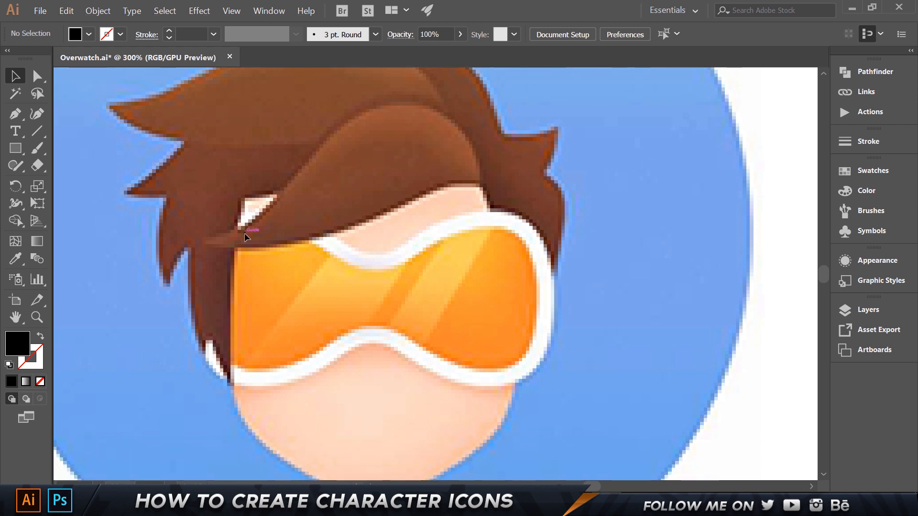
click(15, 148)
click(41, 337)
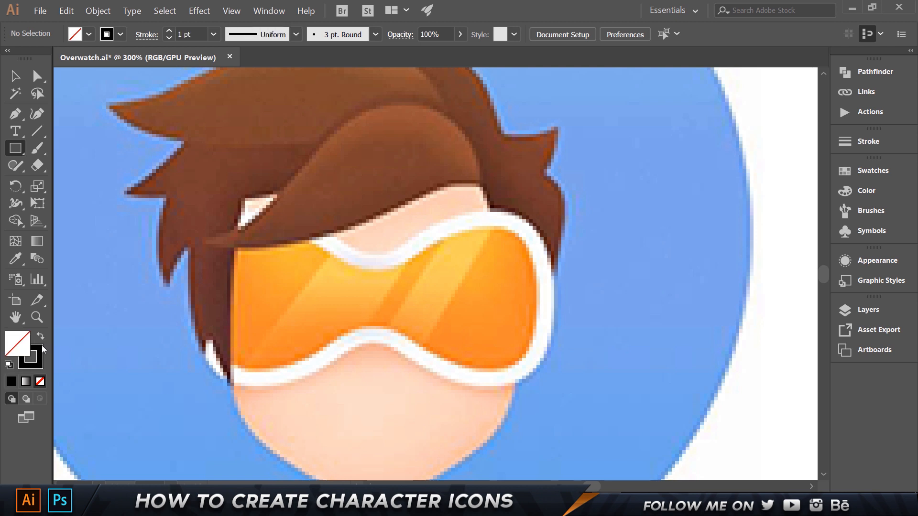
click(34, 351)
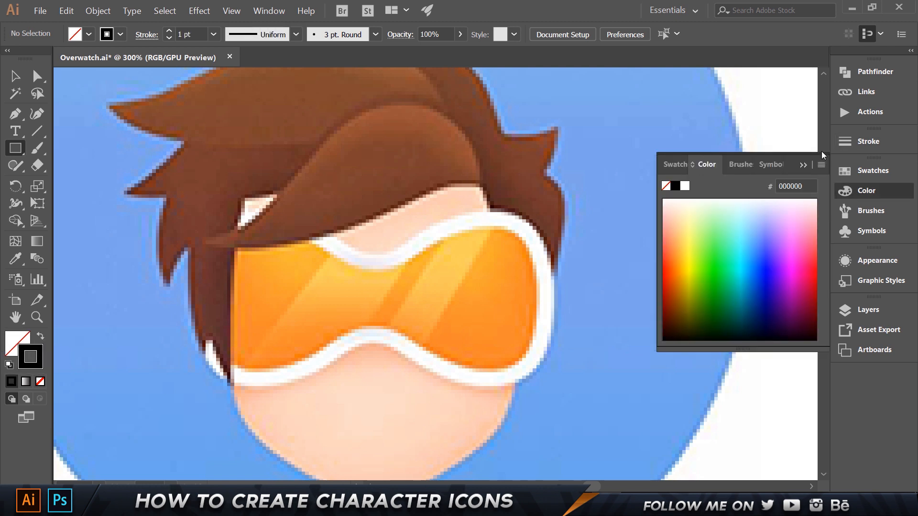
click(800, 167)
drag(180, 211, 555, 388)
drag(181, 302, 201, 302)
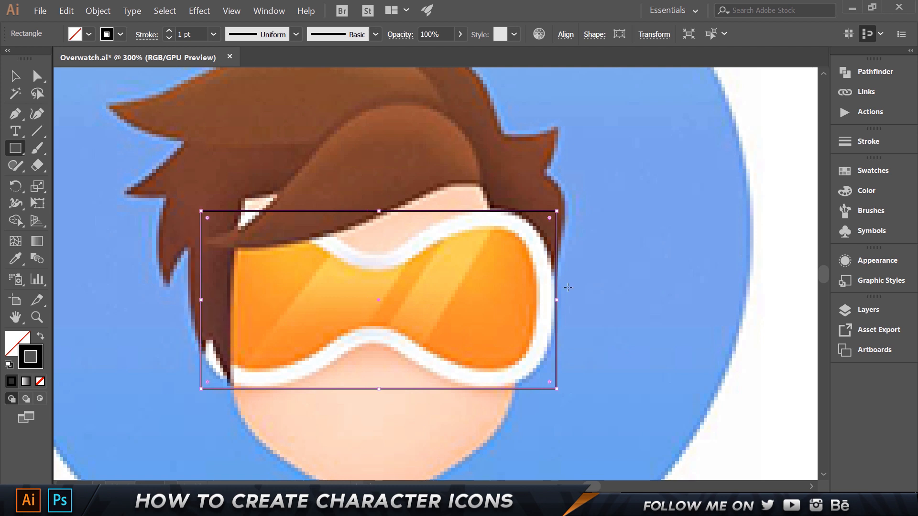
drag(558, 300, 553, 301)
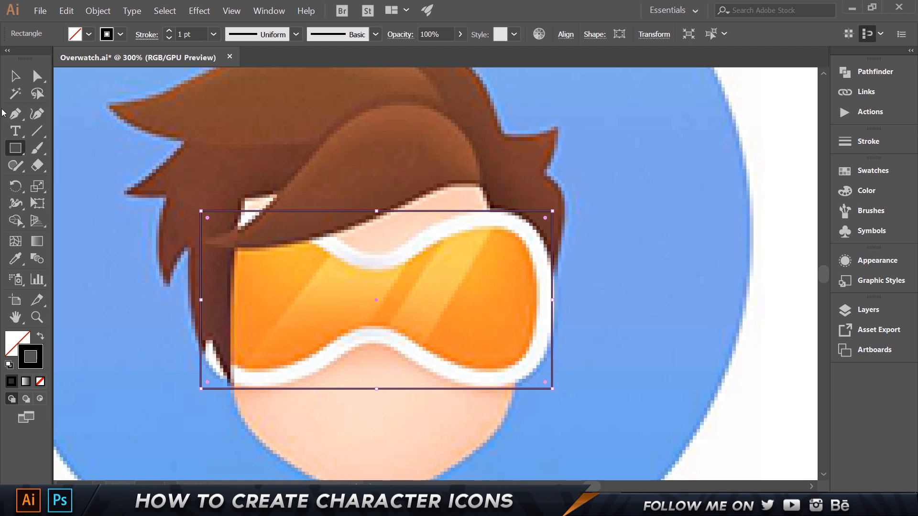
Round all four corners of the goggles rectangle to about 45.17 px with the Direct Selection tool.
click(41, 79)
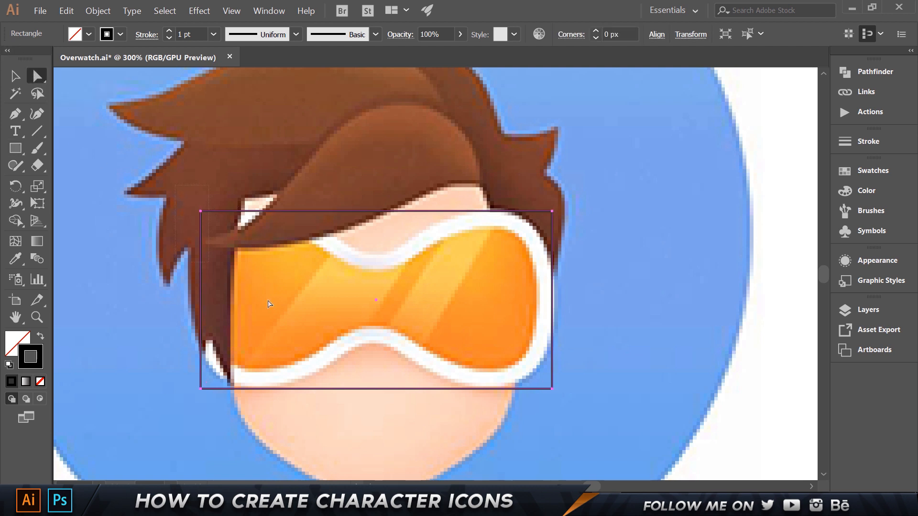
drag(269, 304, 608, 444)
drag(209, 382, 288, 350)
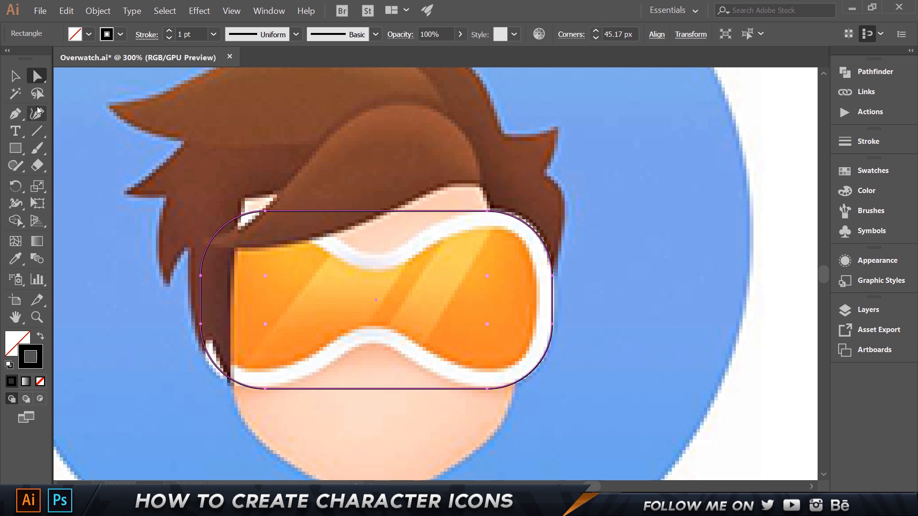
Add an anchor point at the midpoint of the goggles shape's upper and lower edges with the Pen tool.
click(15, 113)
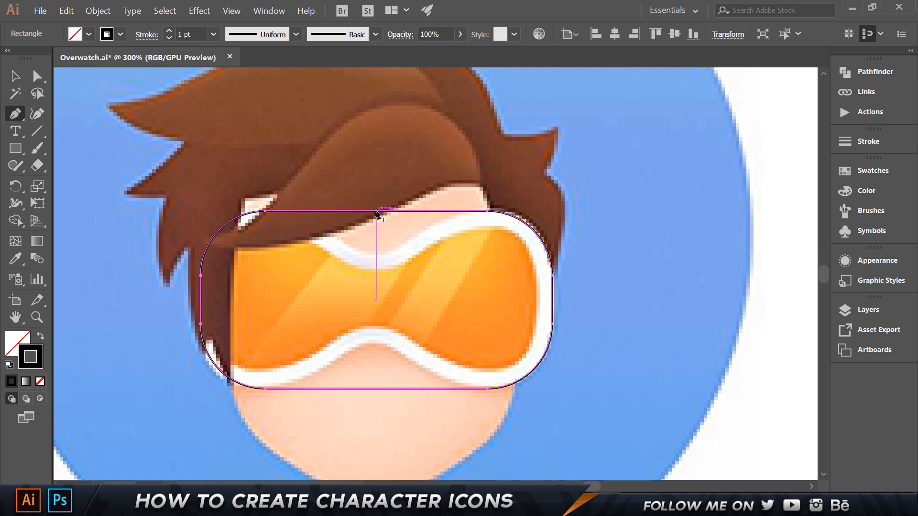
click(231, 10)
click(591, 1)
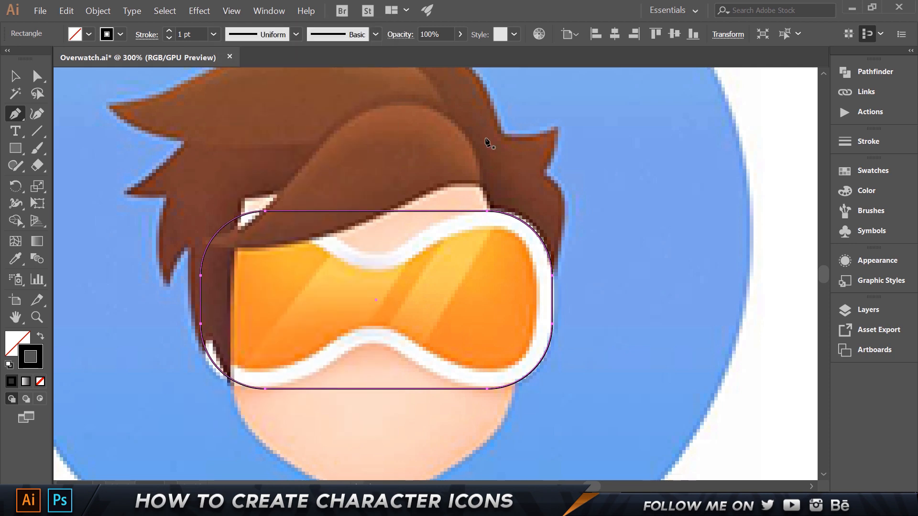
click(376, 211)
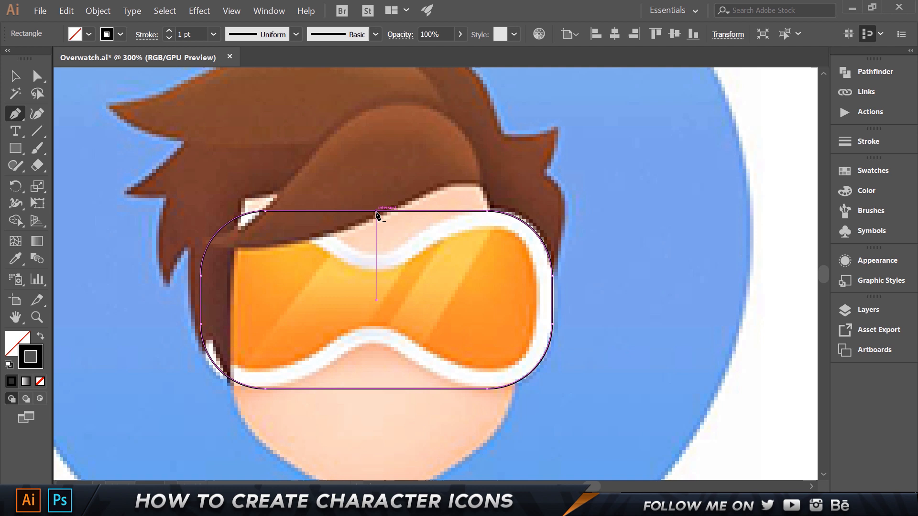
click(376, 389)
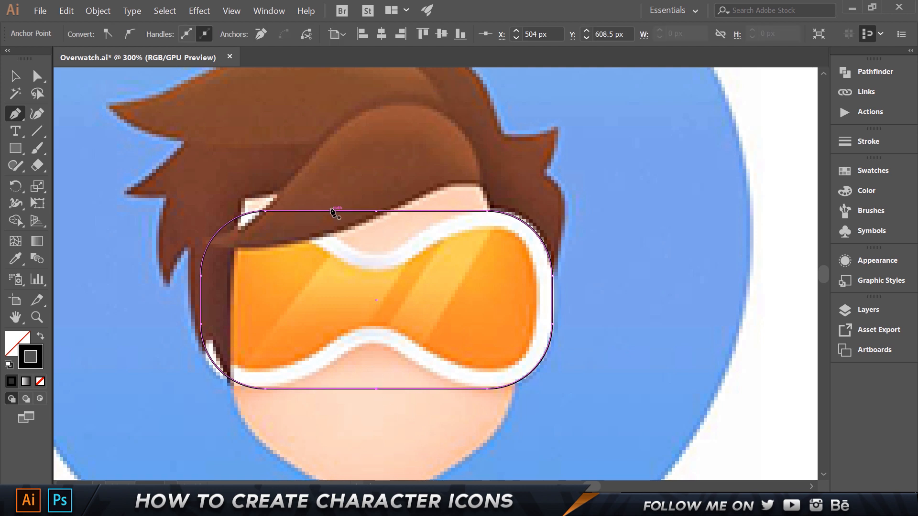
Convert both midpoint anchors to smooth points and lower the upper one by 30 px to Y 514.5 px.
key(a)
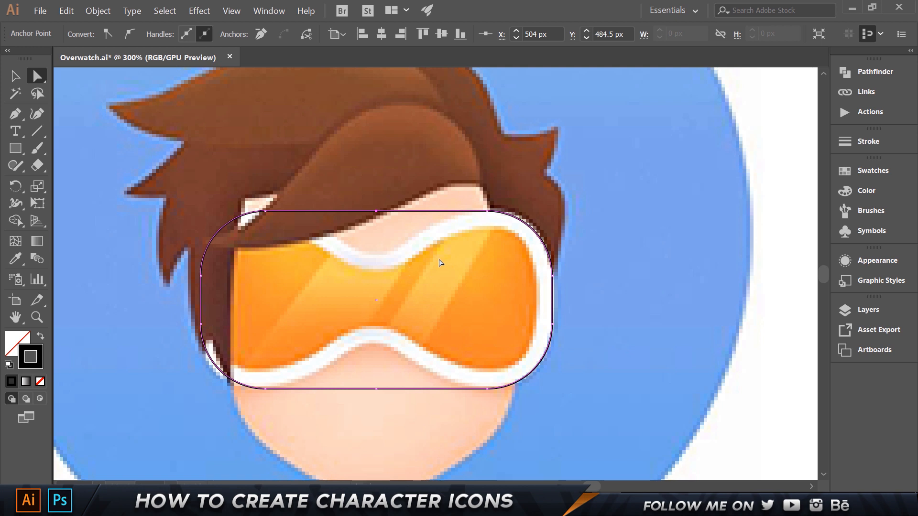
drag(417, 425, 414, 431)
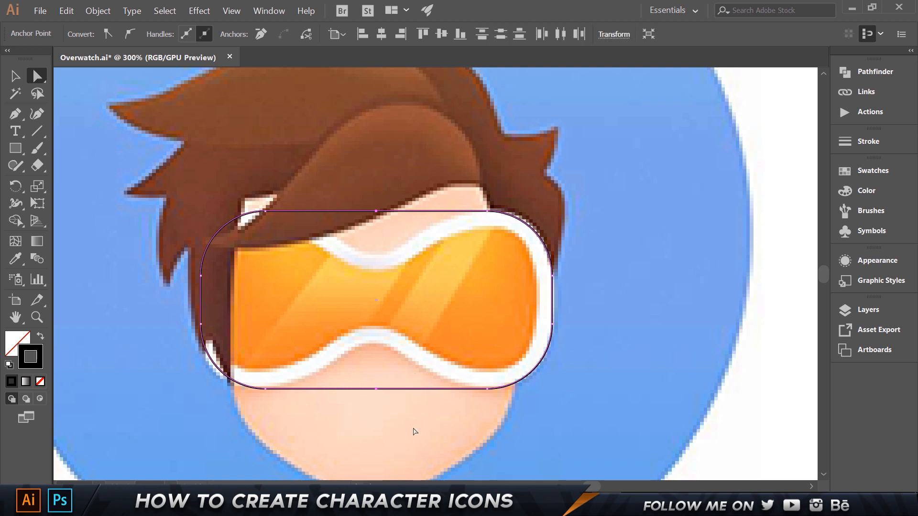
click(129, 34)
drag(390, 228, 403, 235)
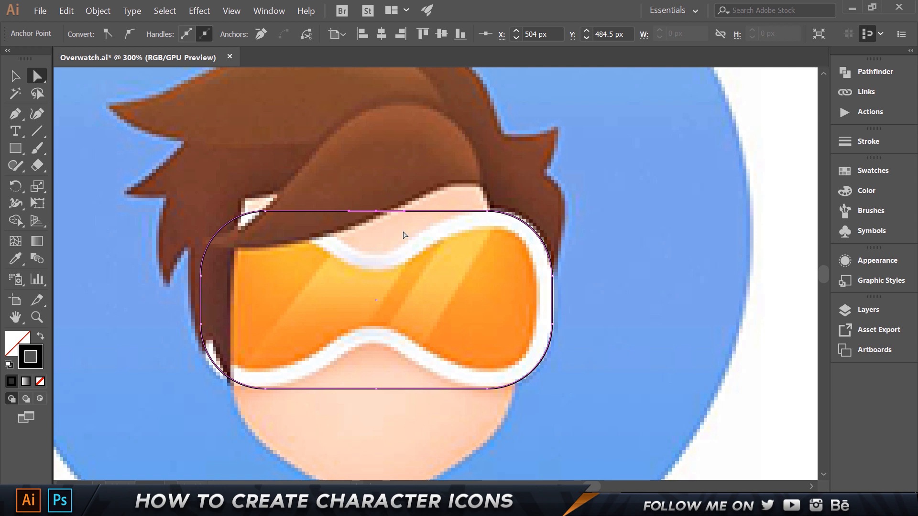
key(shift+Down)
key(shift+Down)
key(shift+Down)
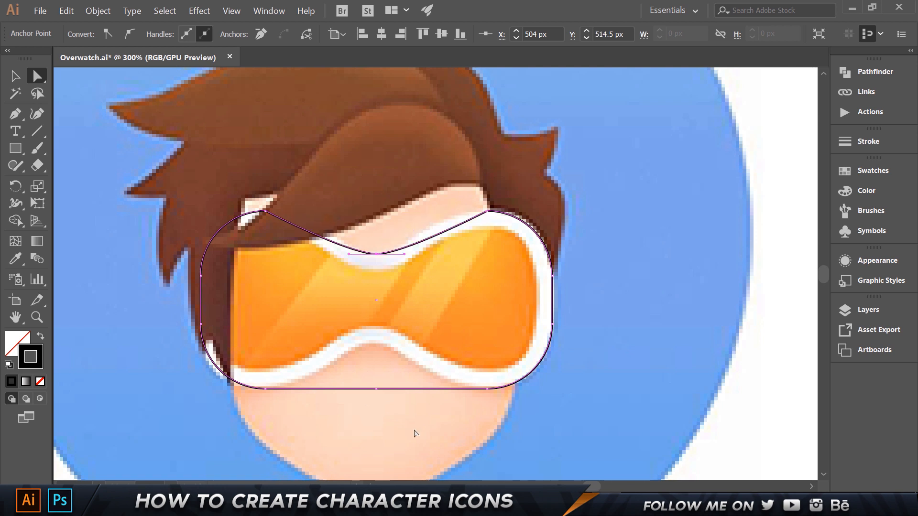
Raise the goggles shape's lower midpoint anchor to the frame's nose arch, and deselect the shape.
drag(397, 416, 363, 363)
key(shift+Up)
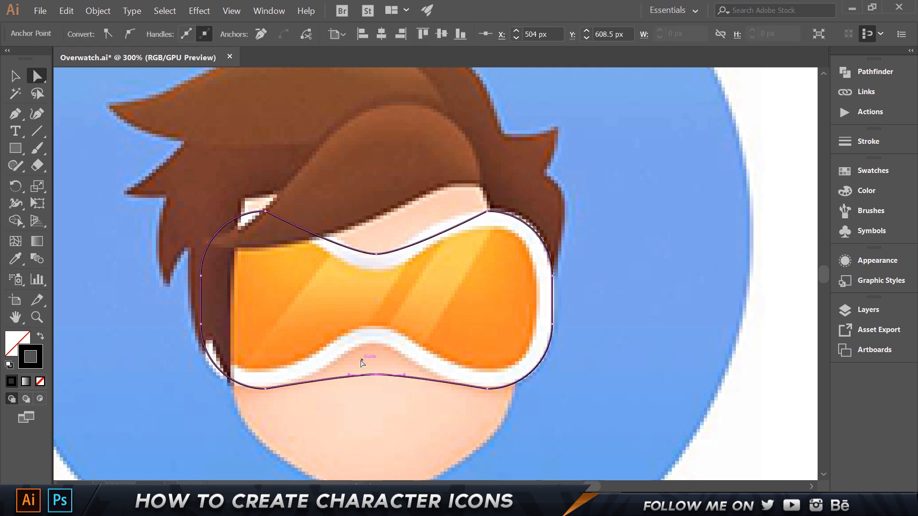
key(shift+Up)
key(shift+Up)
key(shift+Up)
click(247, 201)
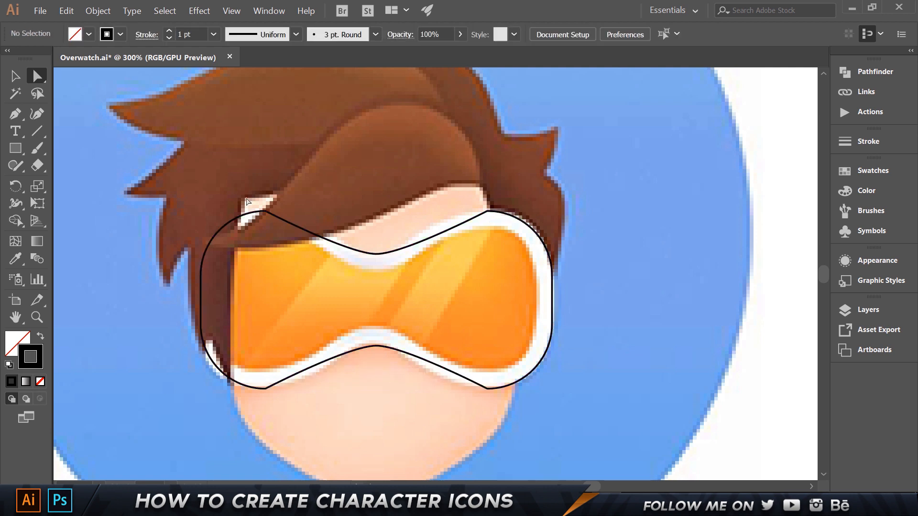
Convert the four outer corner anchor pairs of the goggles path to smooth points, and deselect the path.
drag(237, 182, 313, 437)
drag(453, 168, 500, 440)
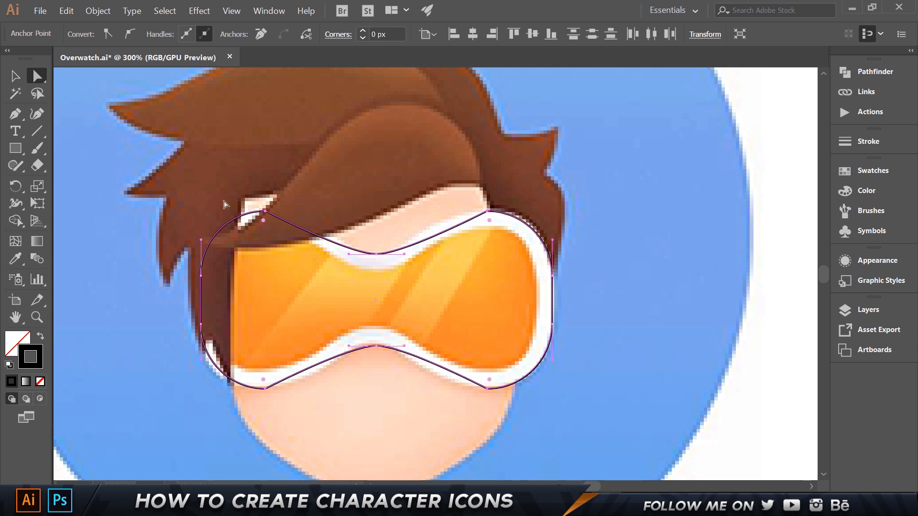
click(130, 34)
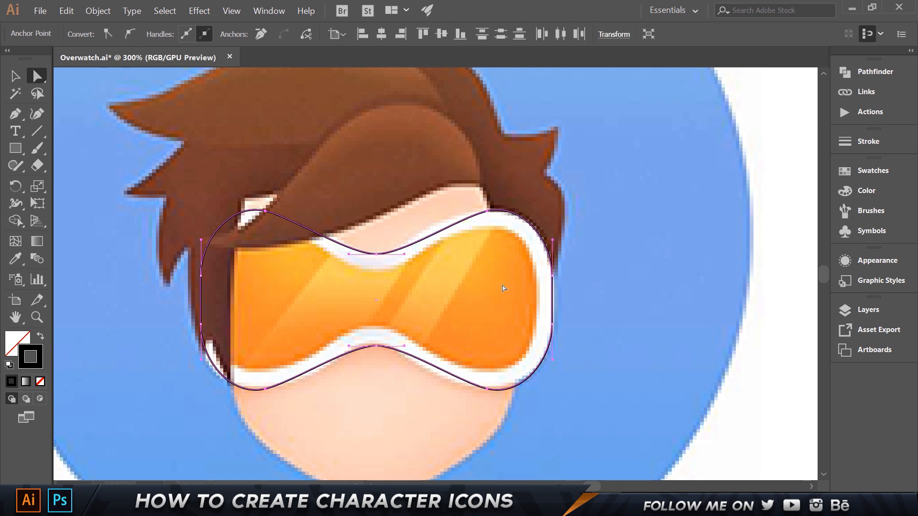
key(v)
click(180, 299)
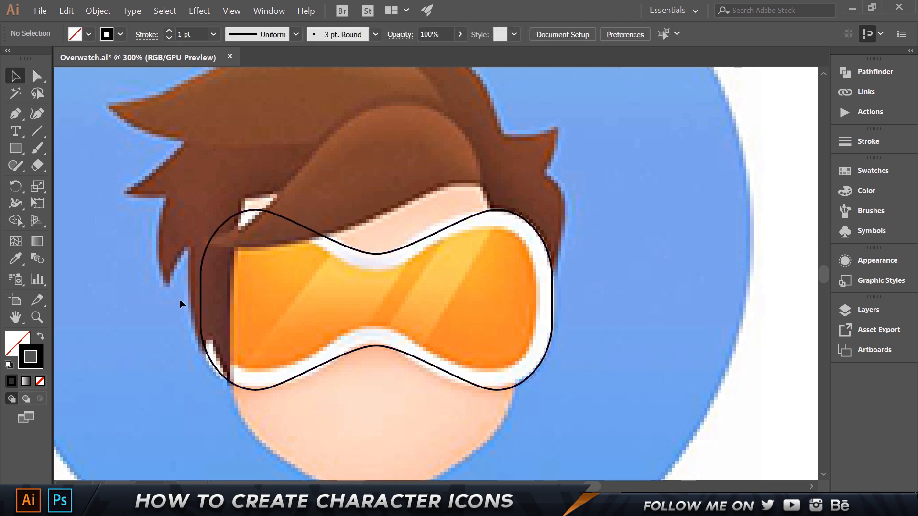
Select the goggles path, try a white (ffffff) stroke on it, and set the stroke color to brown 9e5b18.
click(322, 240)
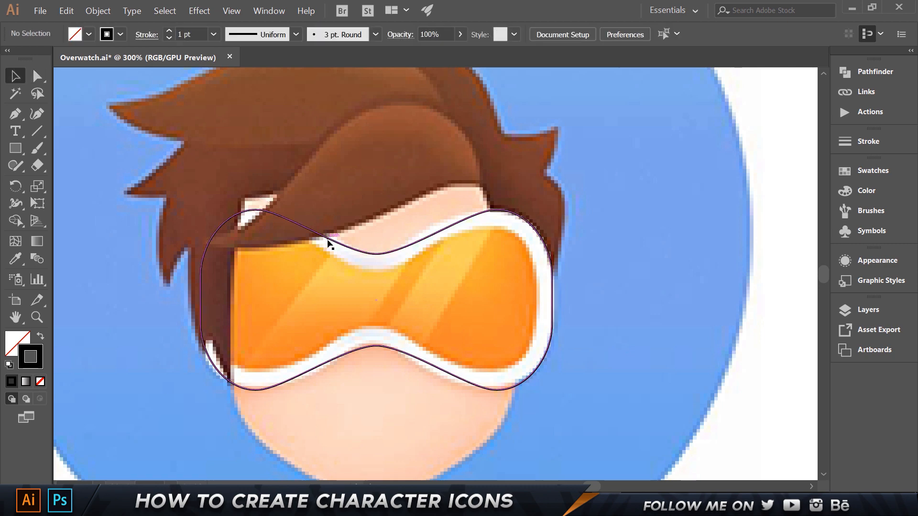
double_click(30, 357)
click(512, 256)
click(432, 182)
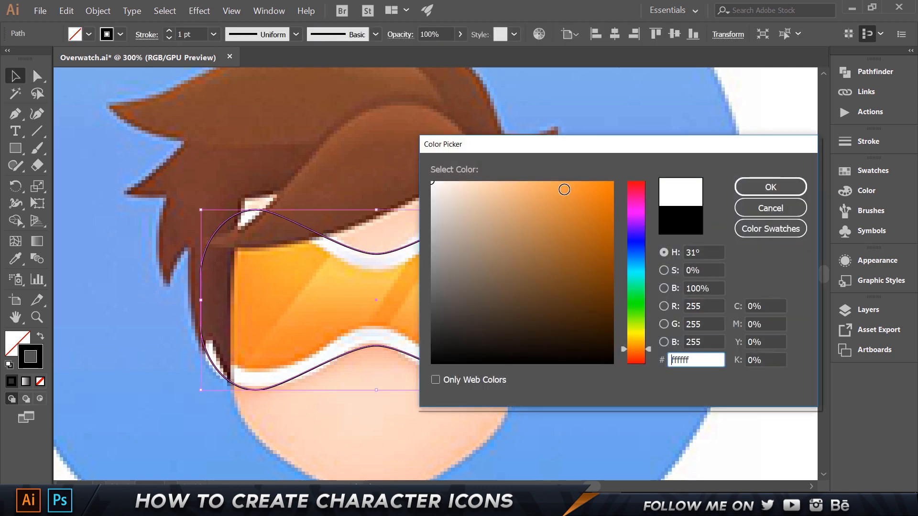
click(801, 190)
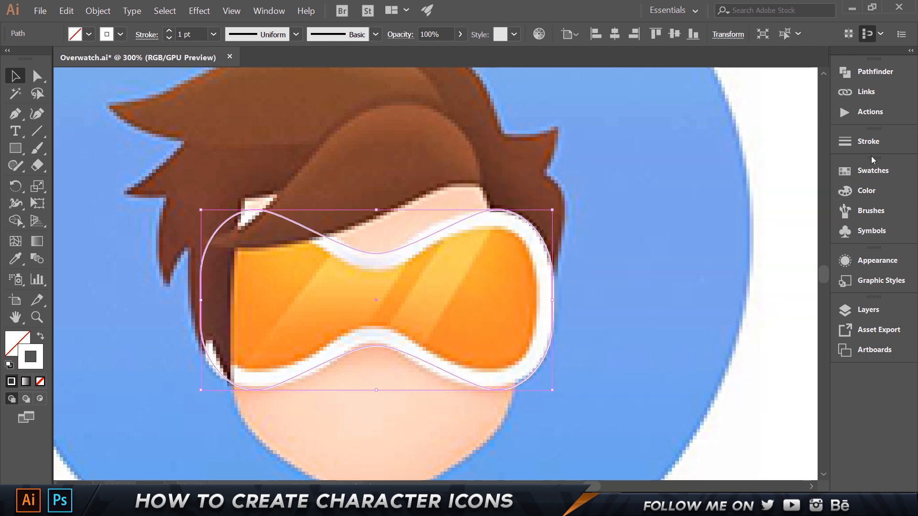
double_click(43, 348)
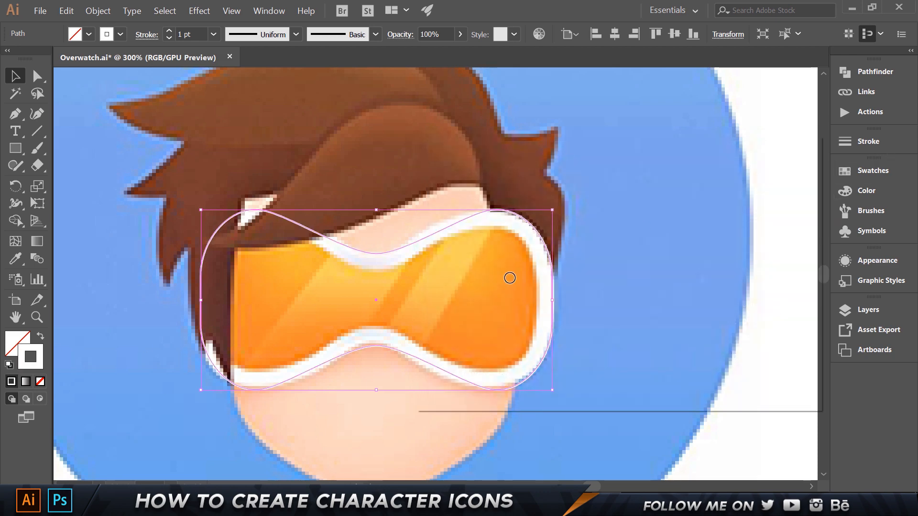
click(586, 251)
click(762, 188)
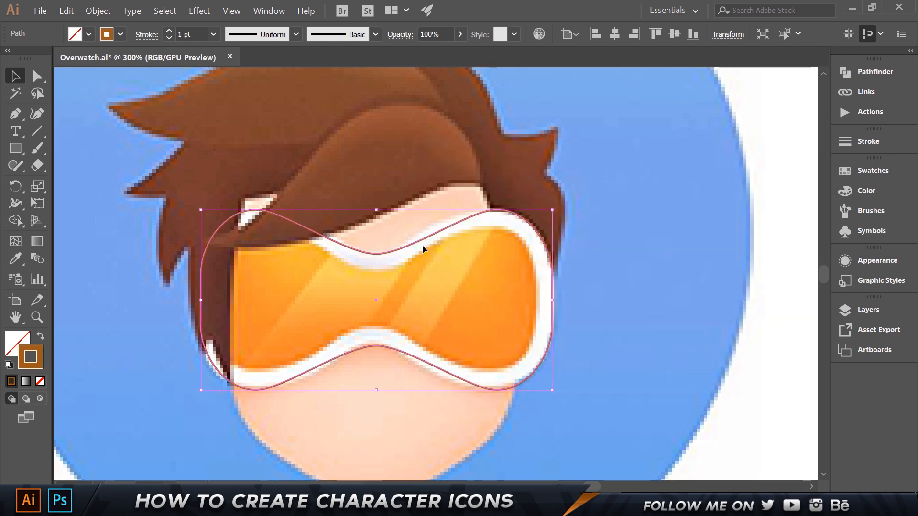
Set the goggles outline's stroke weight to 20 pt and align the stroke to the inside of the path.
click(858, 145)
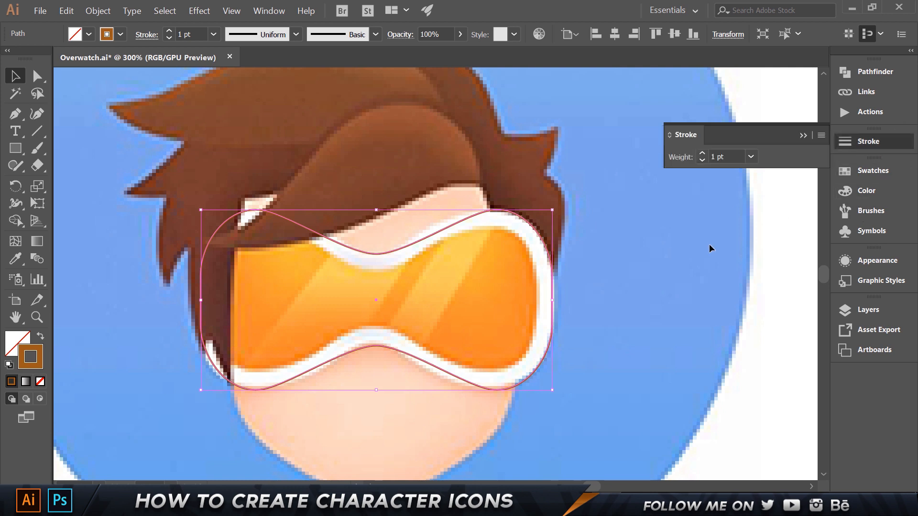
click(722, 157)
text(0)
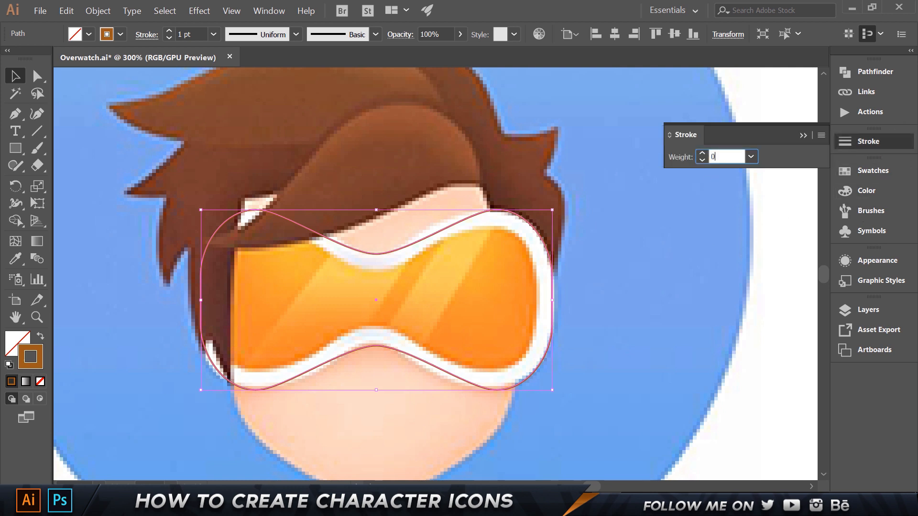
key(Return)
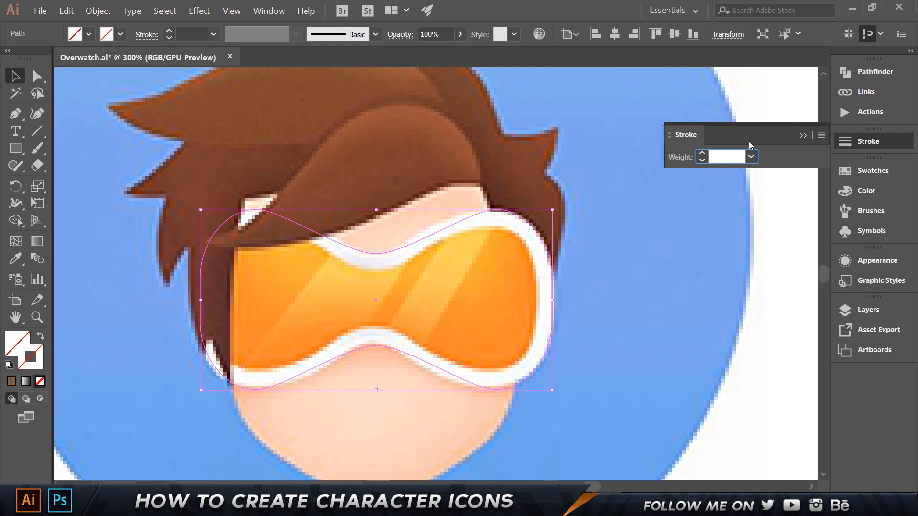
text(20)
key(Return)
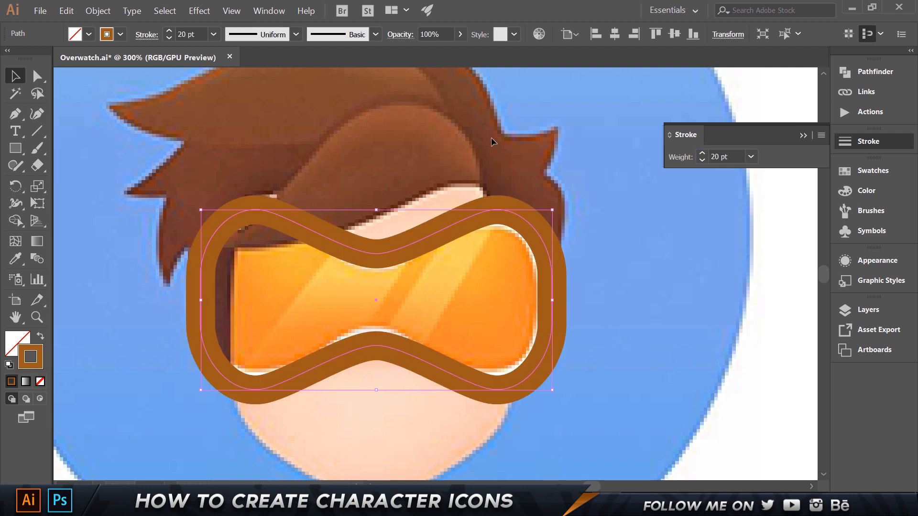
click(142, 36)
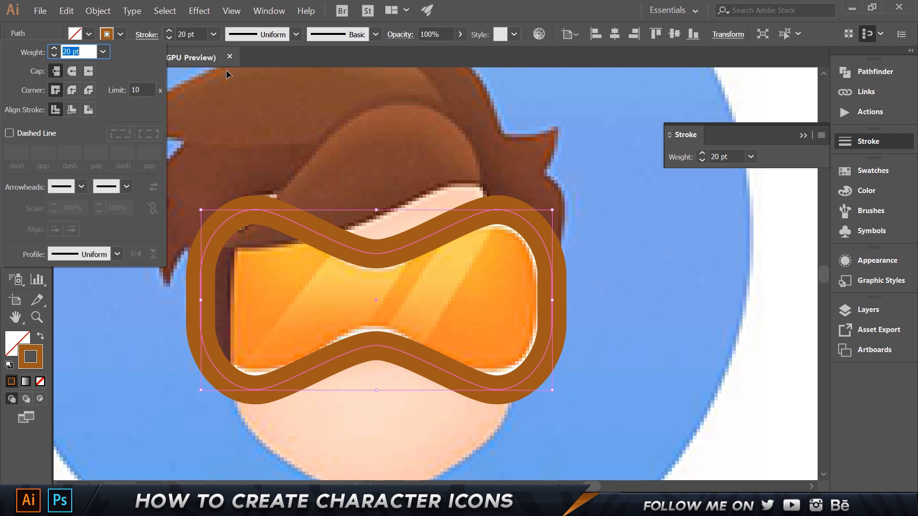
click(72, 110)
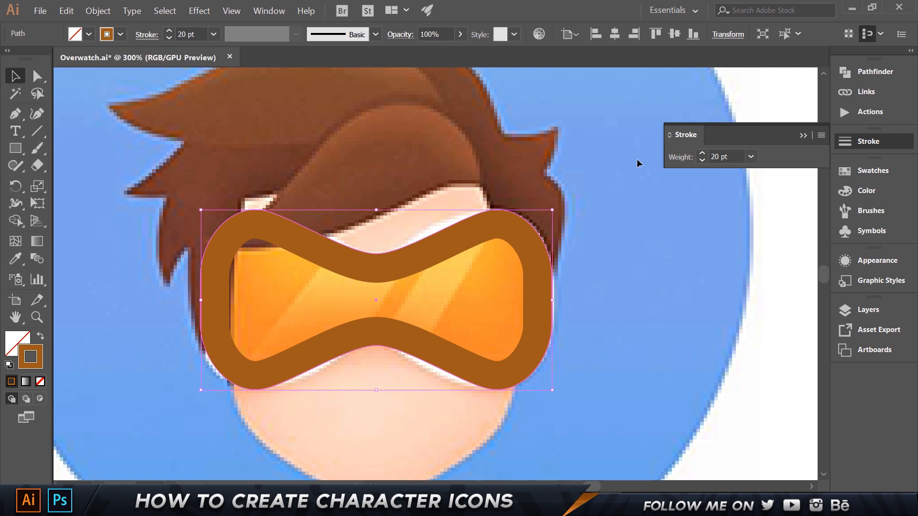
Try stroke weights of 15 pt and 10 pt on the goggles outline, and settle on 12 pt.
click(678, 157)
text(15)
key(Return)
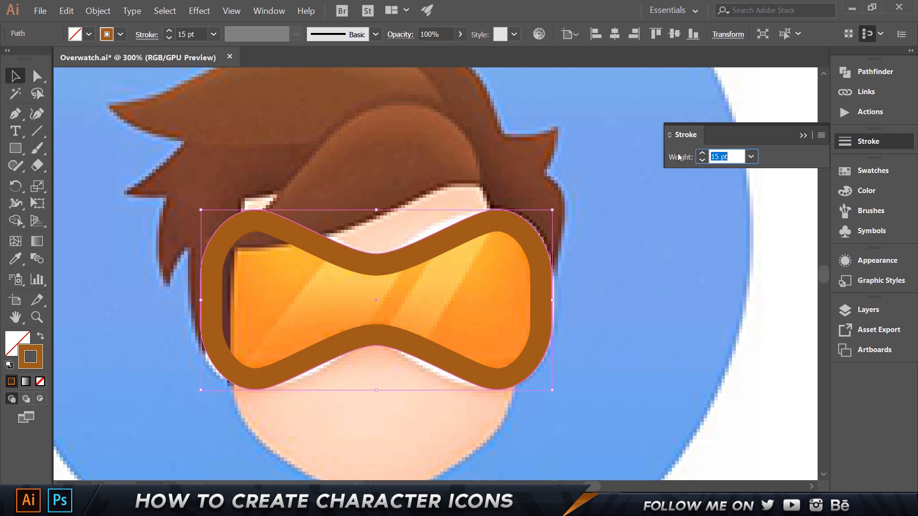
text(10)
key(Return)
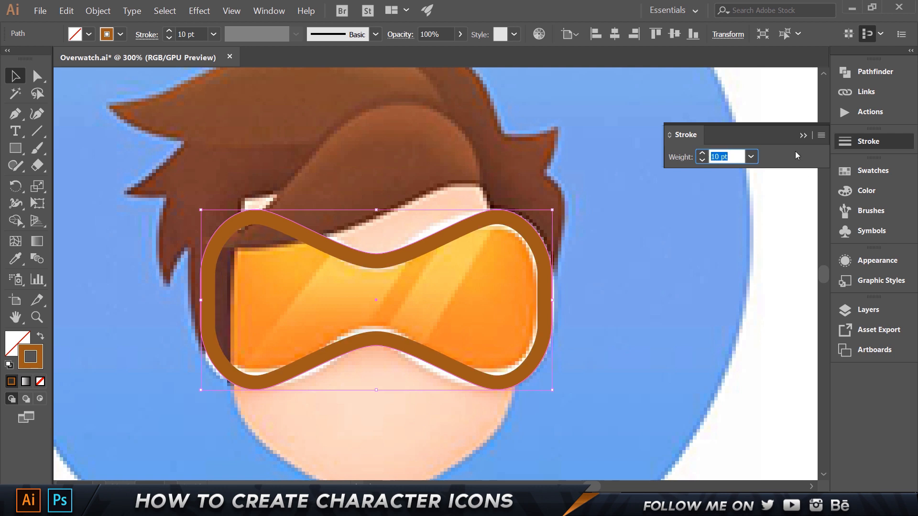
key(Up)
key(Up)
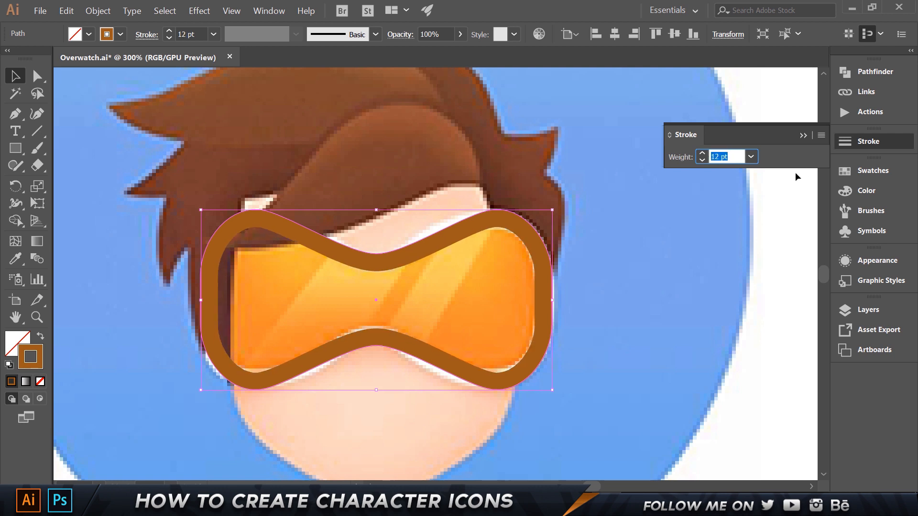
click(724, 239)
click(548, 307)
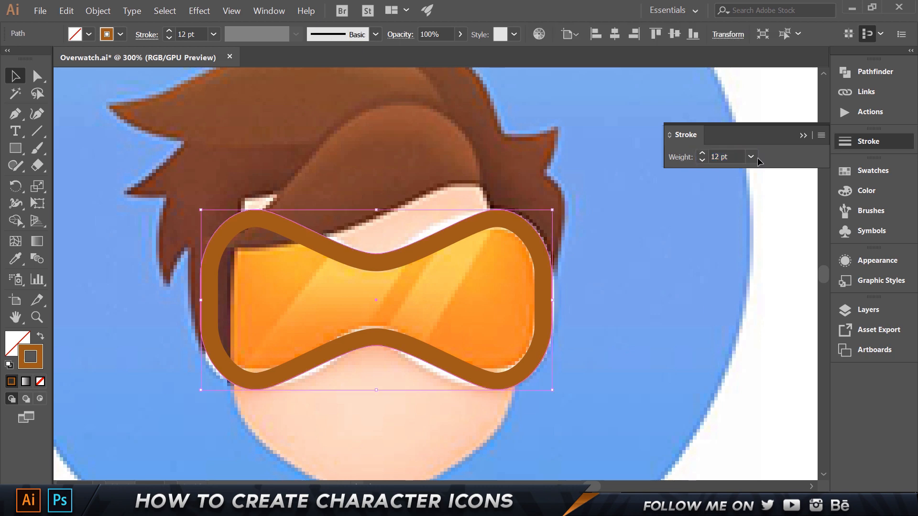
click(804, 136)
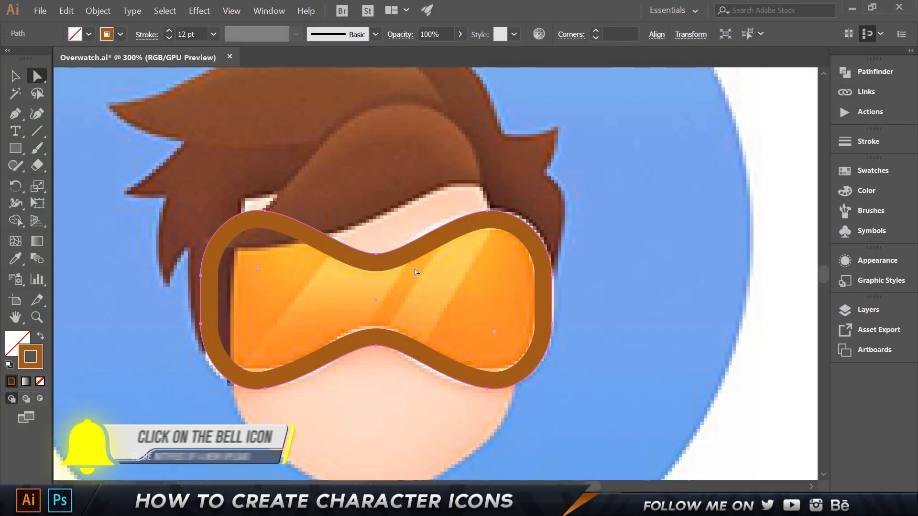
drag(413, 260, 706, 236)
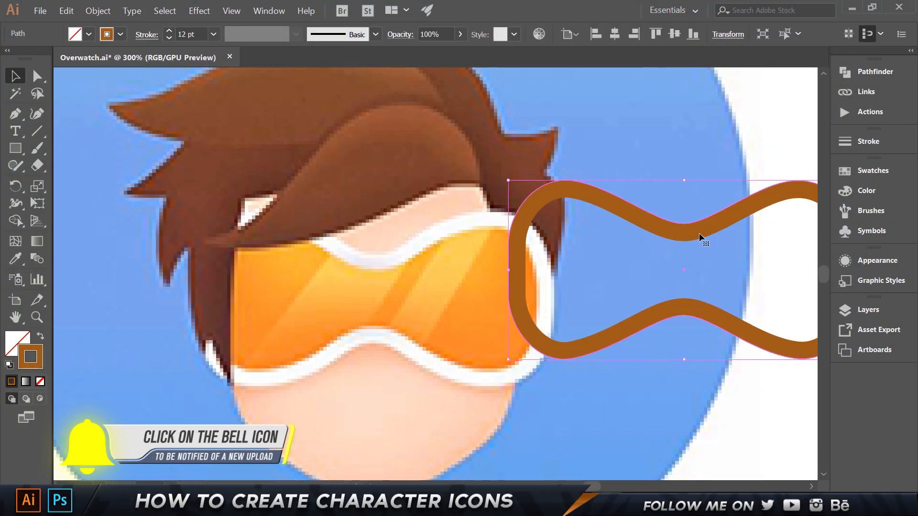
key(ctrl+z)
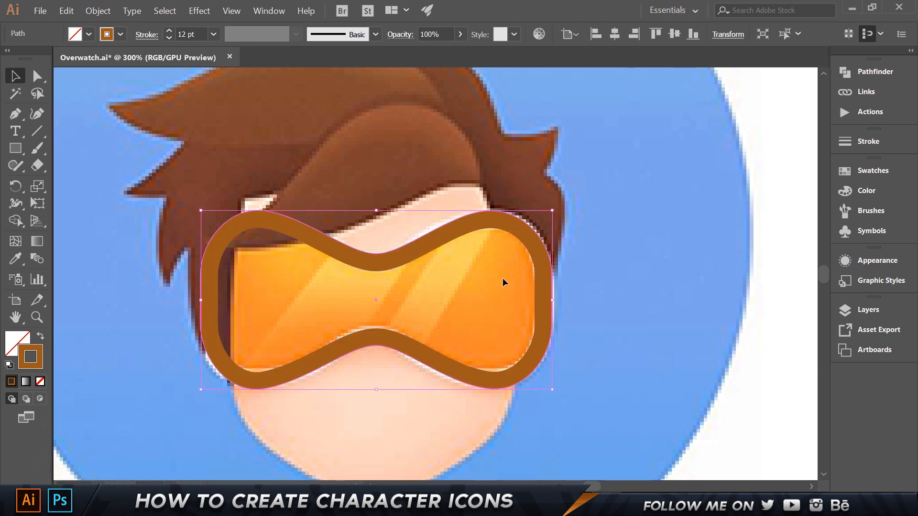
key(a)
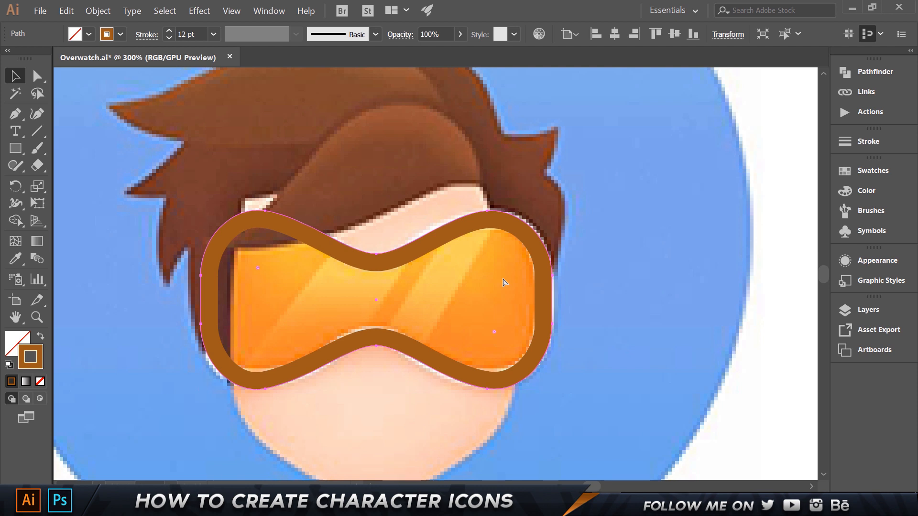
key(v)
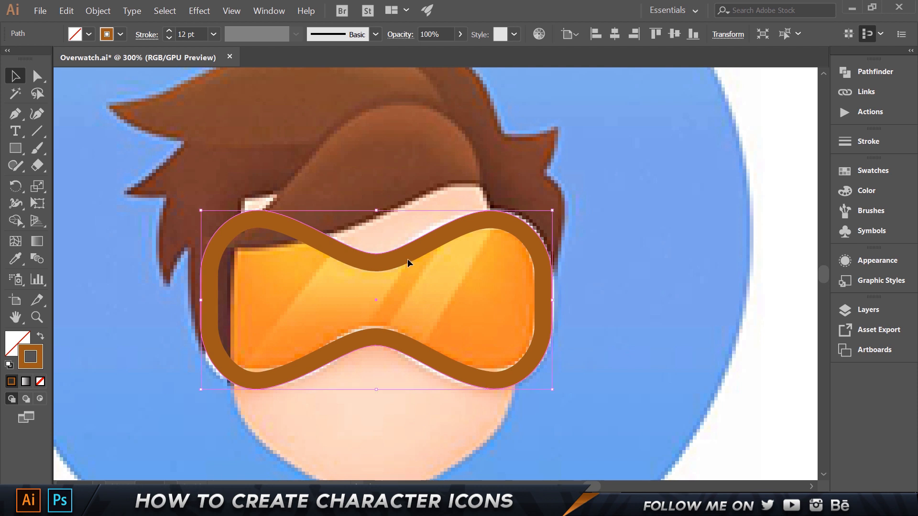
alt+drag(409, 253, 565, 181)
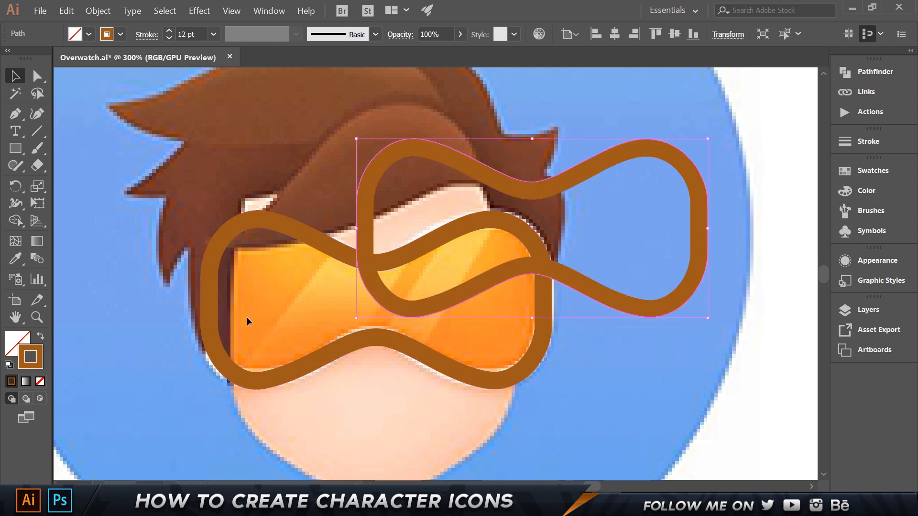
key(ctrl+z)
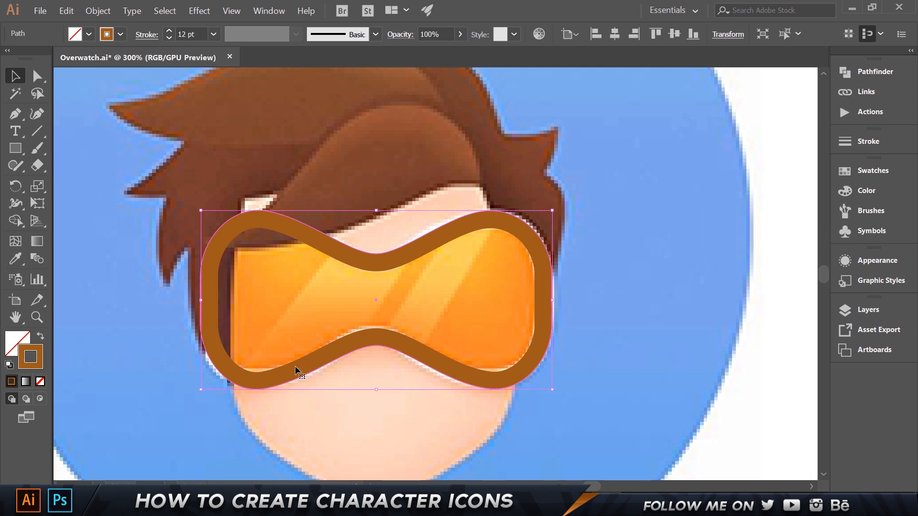
Duplicate the goggles outline in place and turn the copy into a lens shape with an orange ffa930 fill and no stroke.
click(41, 336)
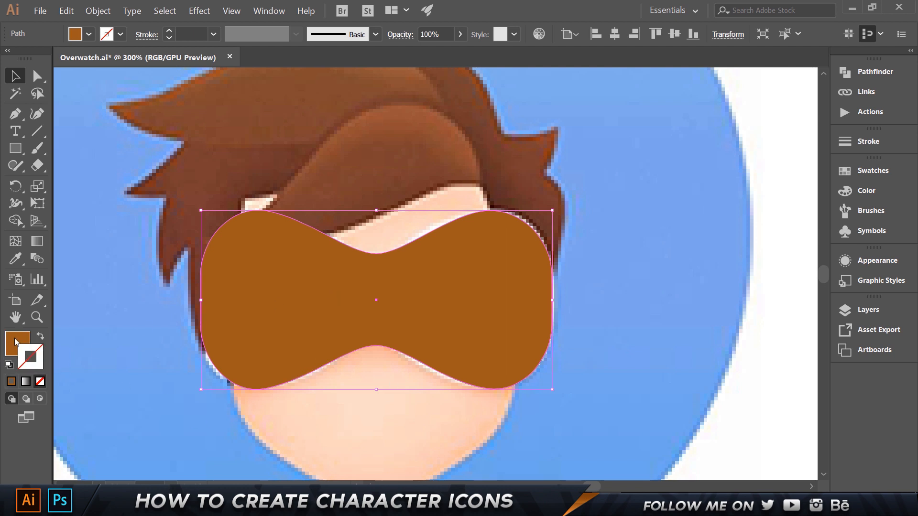
click(866, 190)
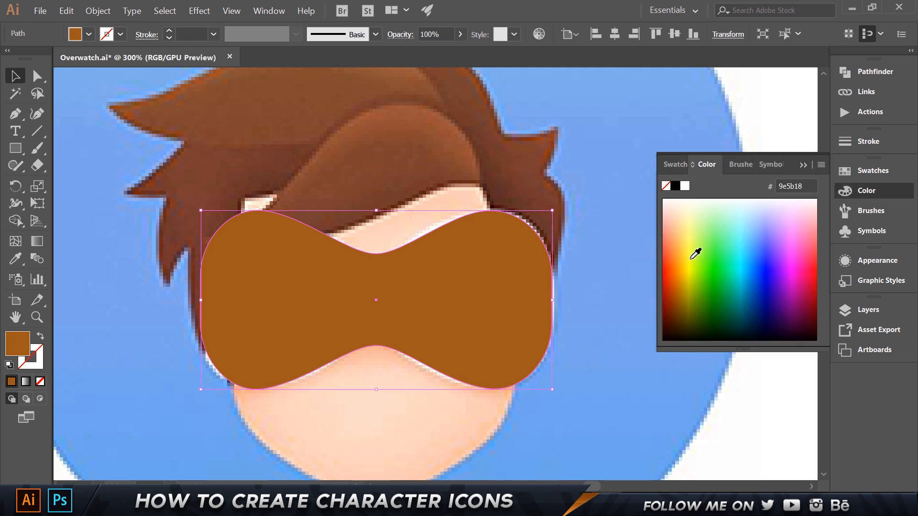
drag(695, 283, 691, 256)
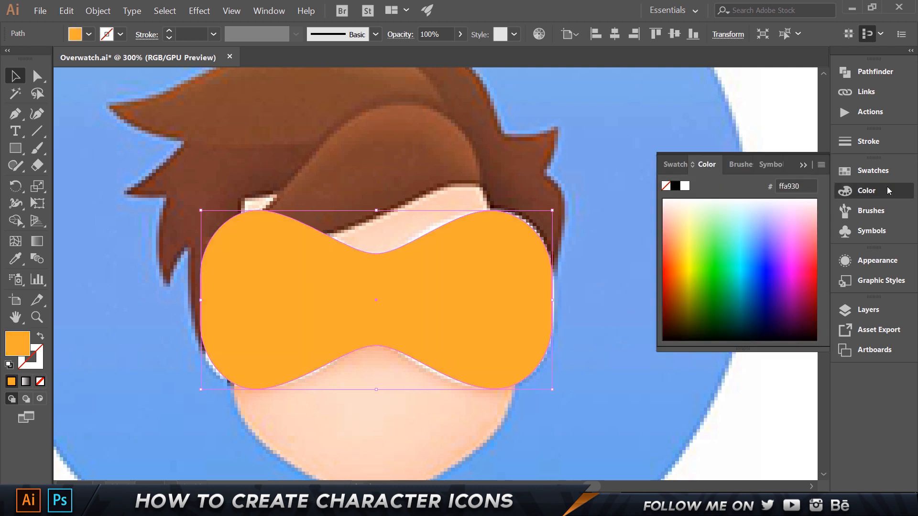
click(802, 168)
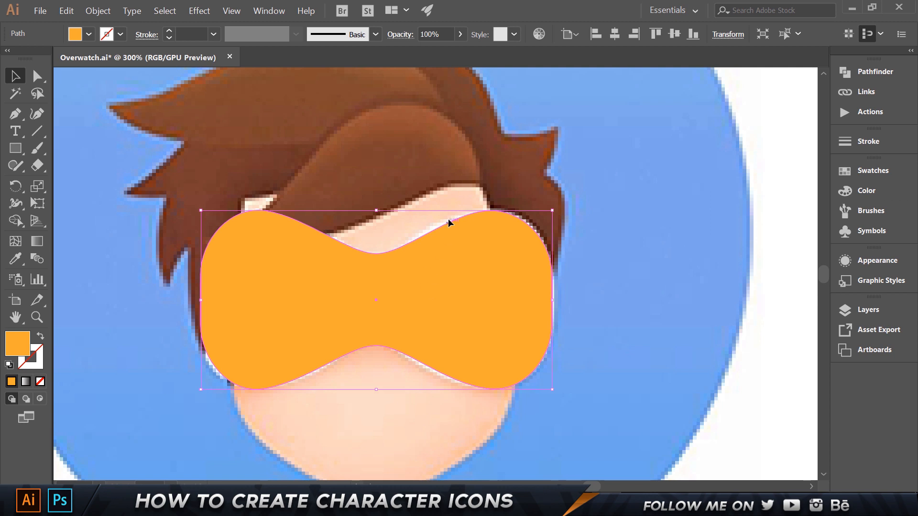
Send the orange lens shape to the back, behind the goggles outline.
right_click(466, 249)
mouse_move(538, 414)
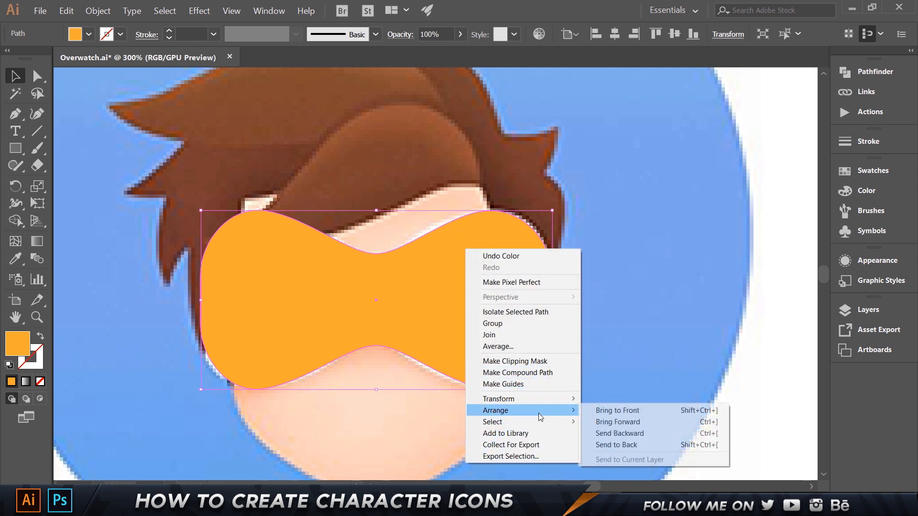
click(616, 443)
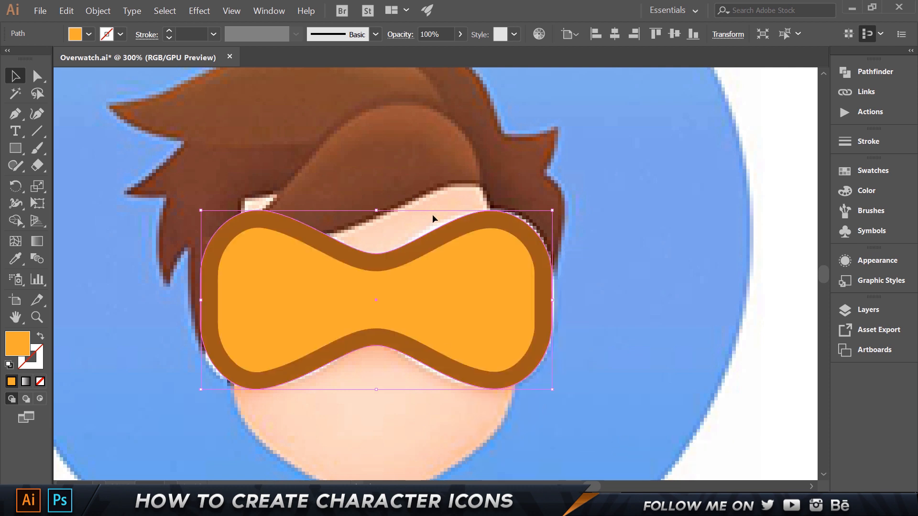
Select the goggles frame outline, set its stroke color to white (ffffff), and deselect it.
click(478, 225)
click(601, 222)
click(476, 221)
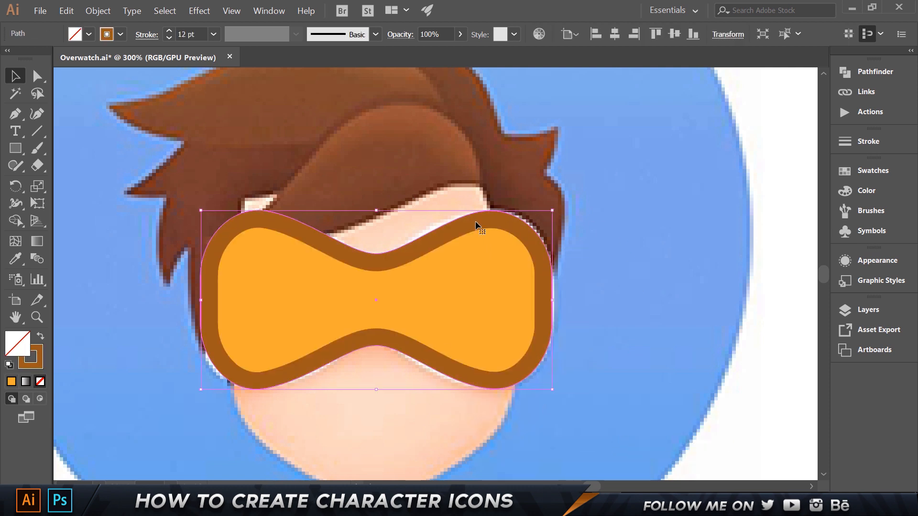
double_click(30, 357)
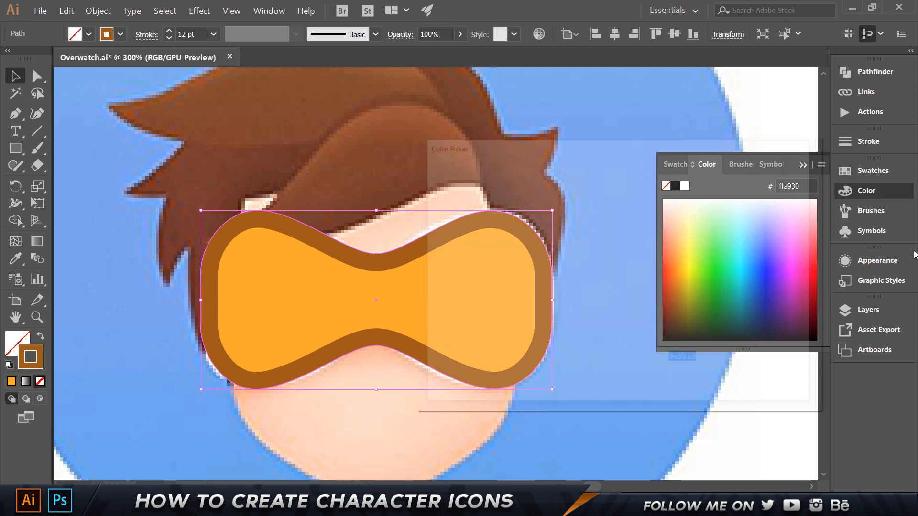
mouse_move(582, 254)
mouse_down()
mouse_move(328, 147)
mouse_move(433, 177)
mouse_move(425, 167)
mouse_up()
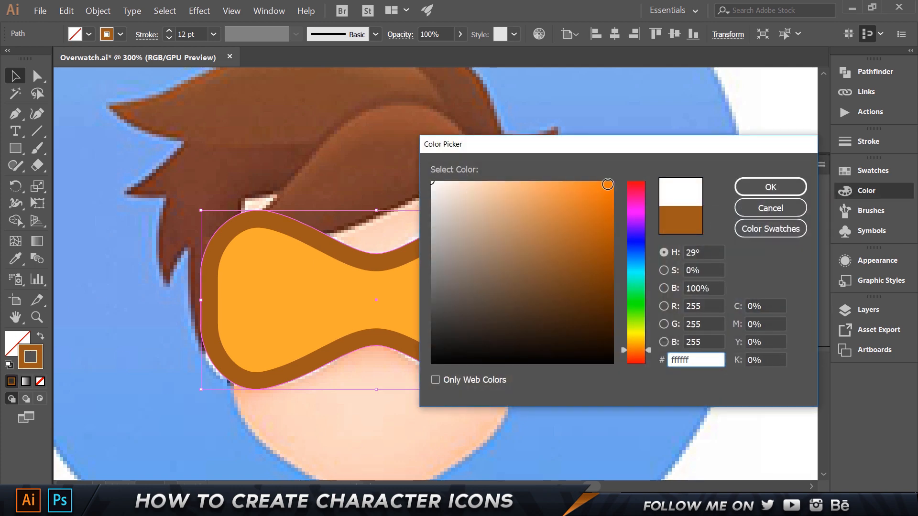
click(771, 187)
click(623, 158)
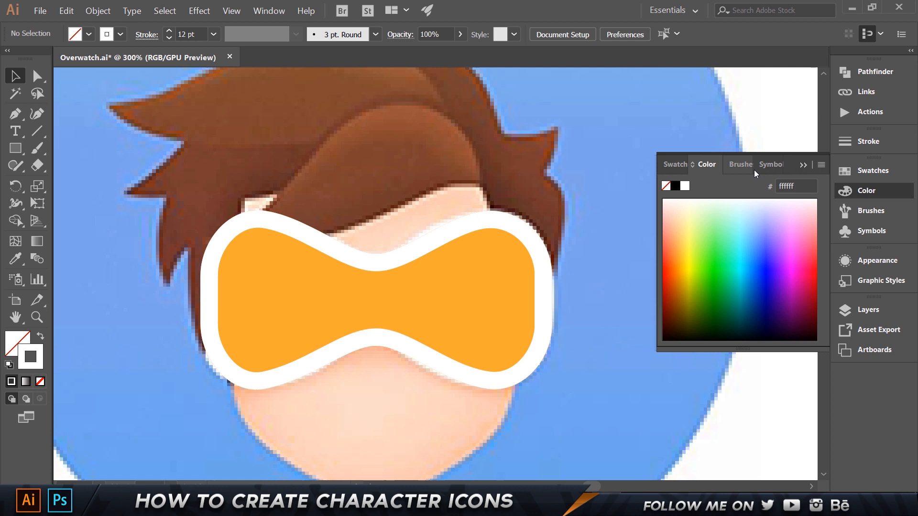
Move the goggles frame and orange lens together to the right, uncovering the glare stripes on the reference goggles.
click(803, 166)
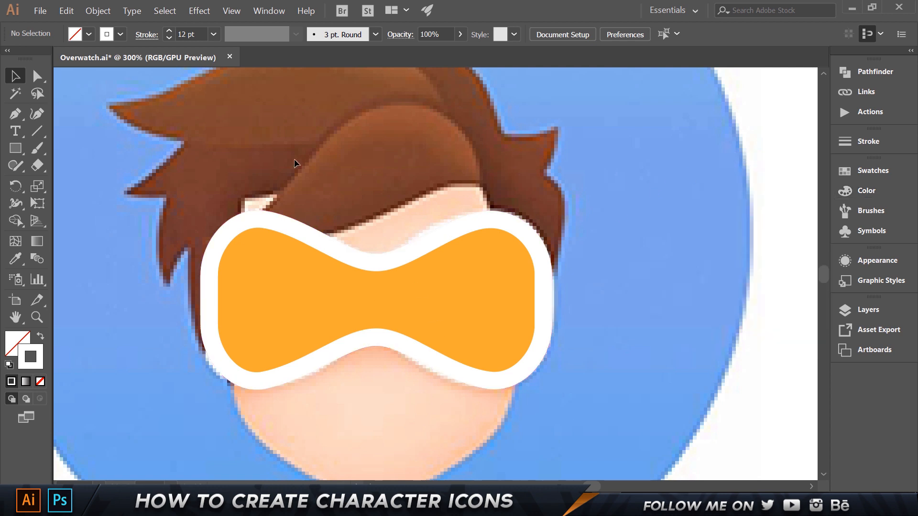
drag(283, 301, 535, 301)
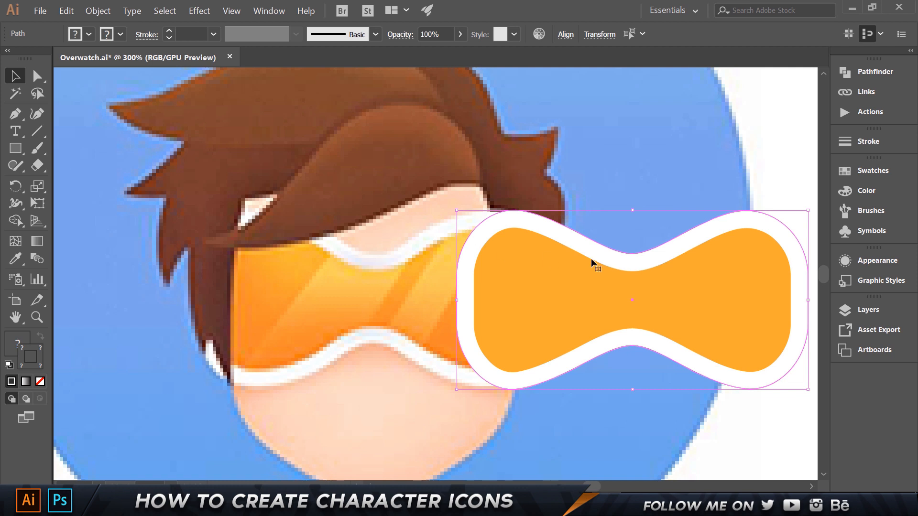
click(606, 289)
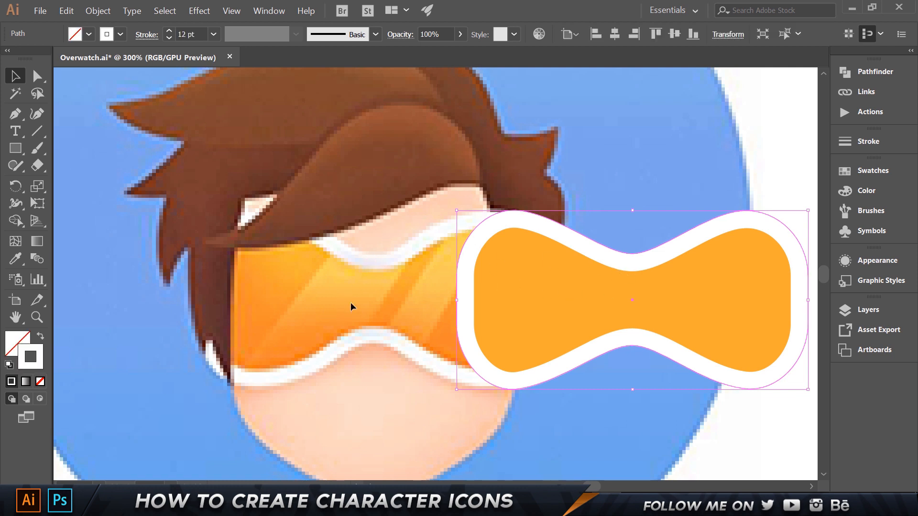
Draw a tall rectangle over the left half of the reference goggles and give it a purple 743293 fill with no stroke.
click(16, 149)
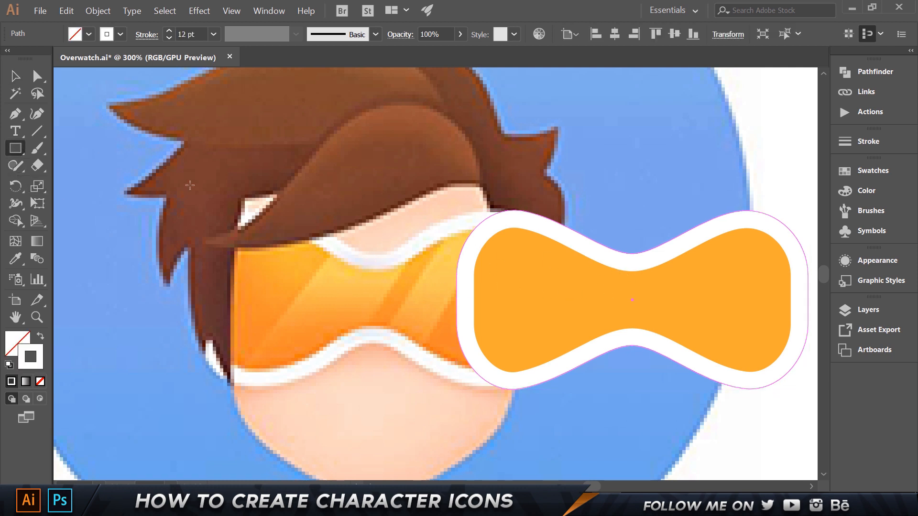
drag(218, 125, 347, 455)
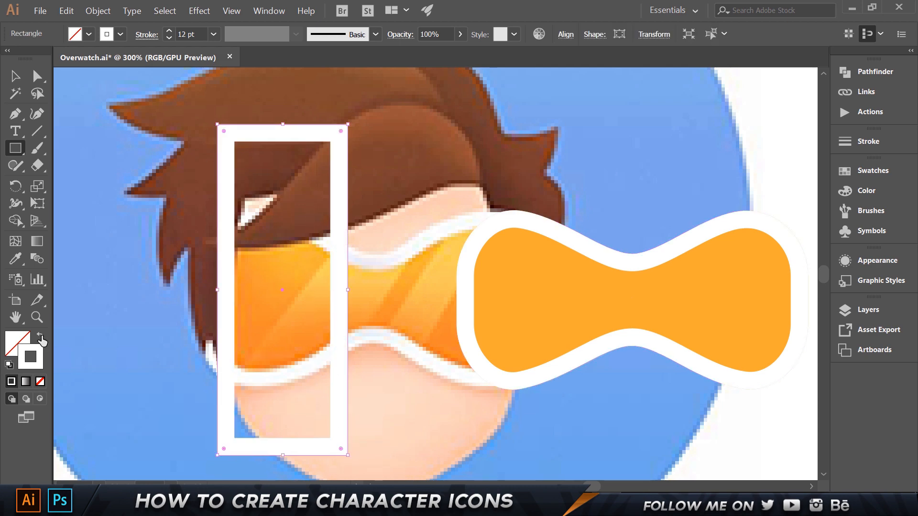
click(41, 337)
double_click(17, 344)
mouse_move(542, 256)
mouse_down()
mouse_move(535, 262)
mouse_move(551, 258)
mouse_up()
click(639, 222)
click(770, 187)
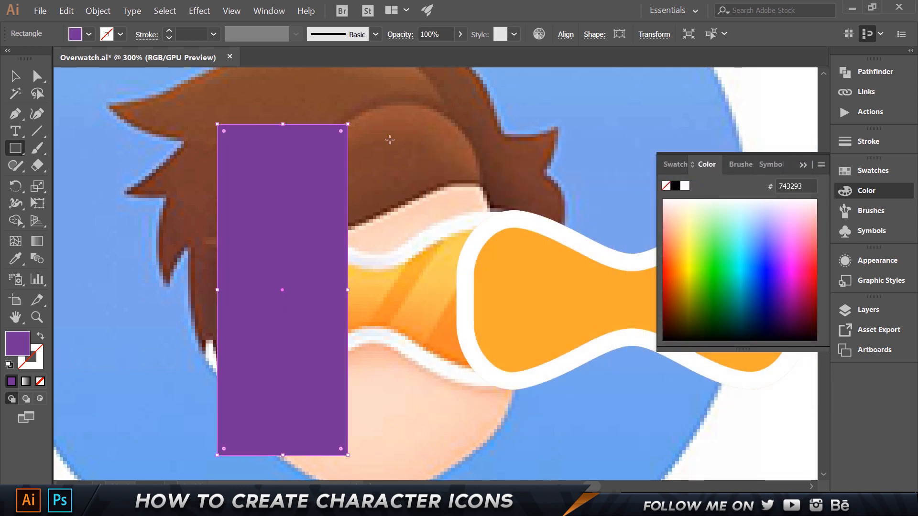
Rotate, move and narrow the purple rectangle so it matches the slanted wide glare stripe on the reference lens.
key(v)
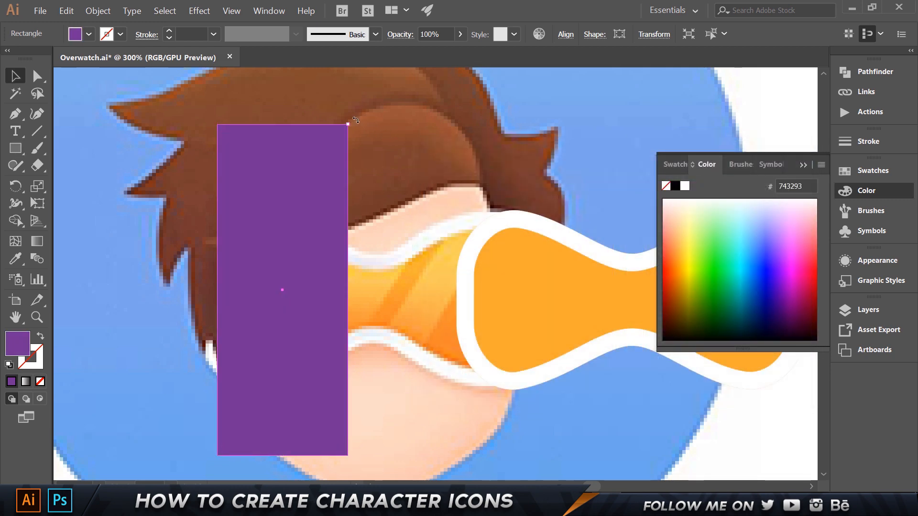
drag(356, 120, 426, 183)
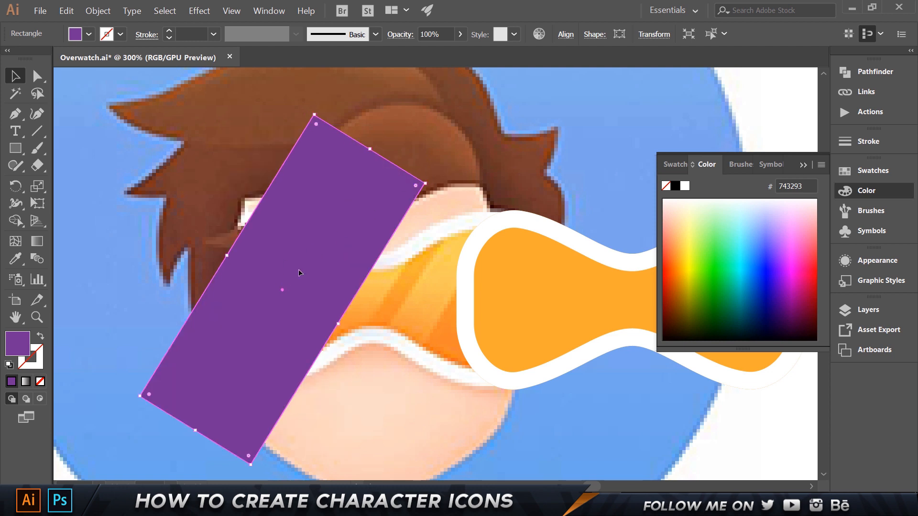
drag(299, 271, 346, 245)
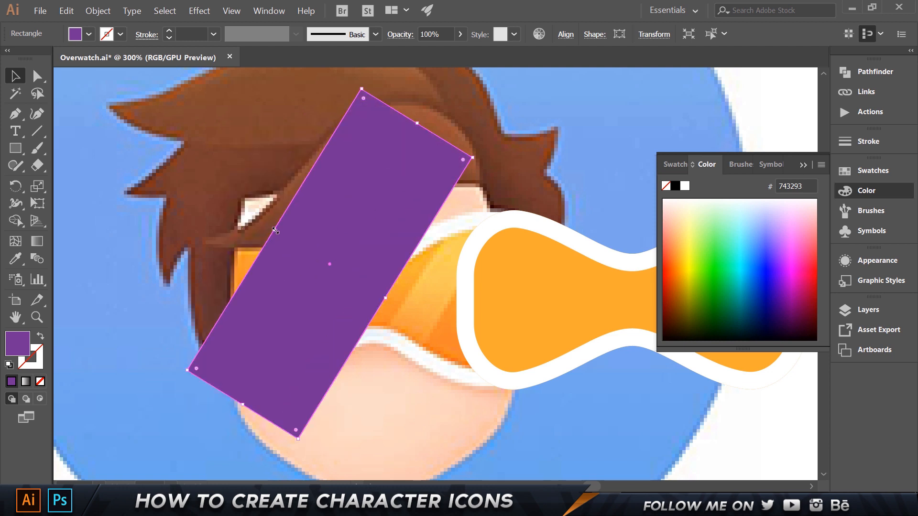
drag(275, 231, 325, 261)
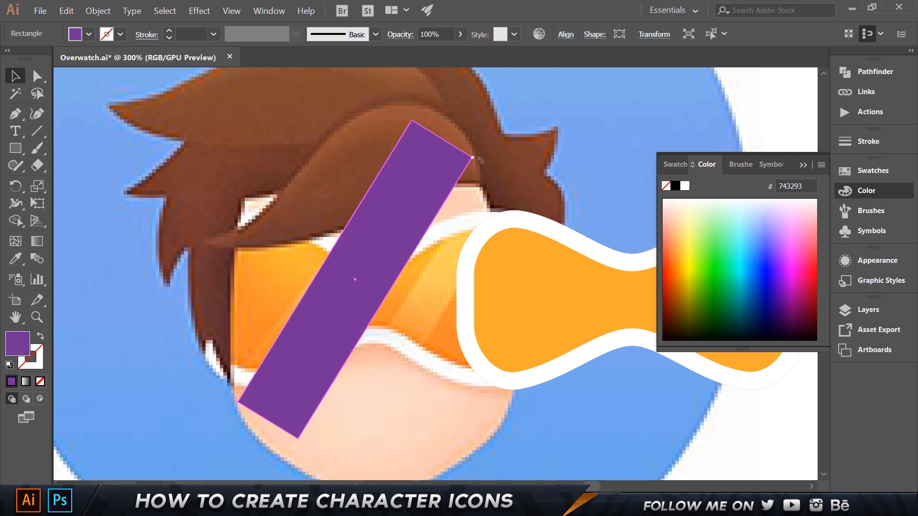
drag(478, 160, 485, 169)
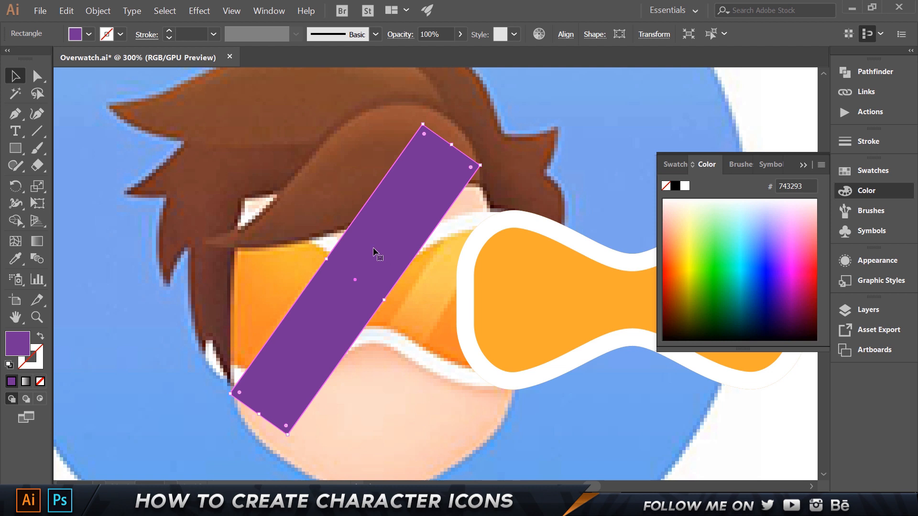
Duplicate the purple stripe to its right and narrow the copy to match the thinner reference glare stripe.
drag(375, 254, 479, 256)
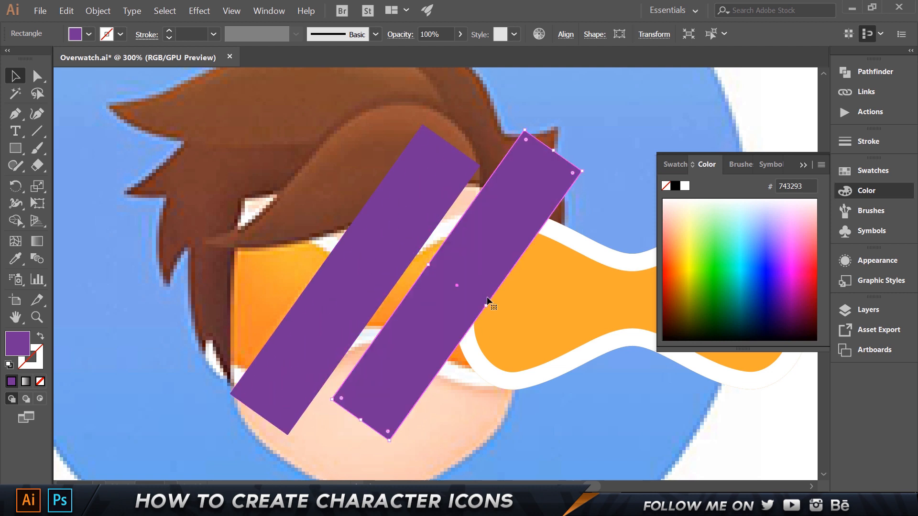
drag(485, 307, 460, 287)
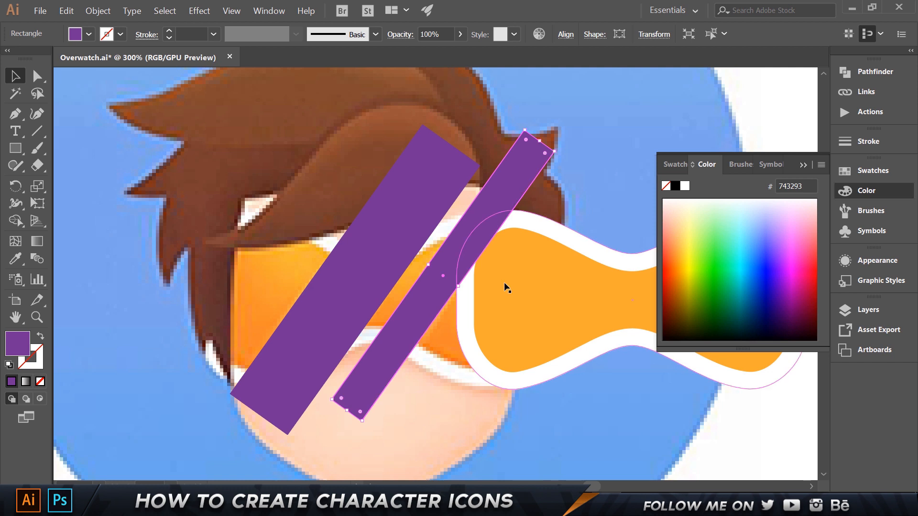
Move the goggles frame and lens back over the reference goggles and nudge them right into alignment.
click(803, 166)
click(655, 170)
click(648, 301)
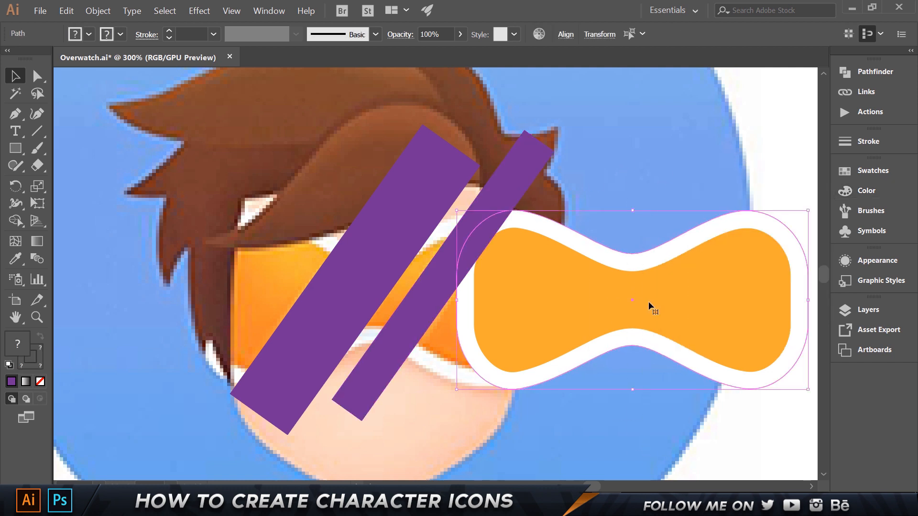
drag(585, 303, 322, 308)
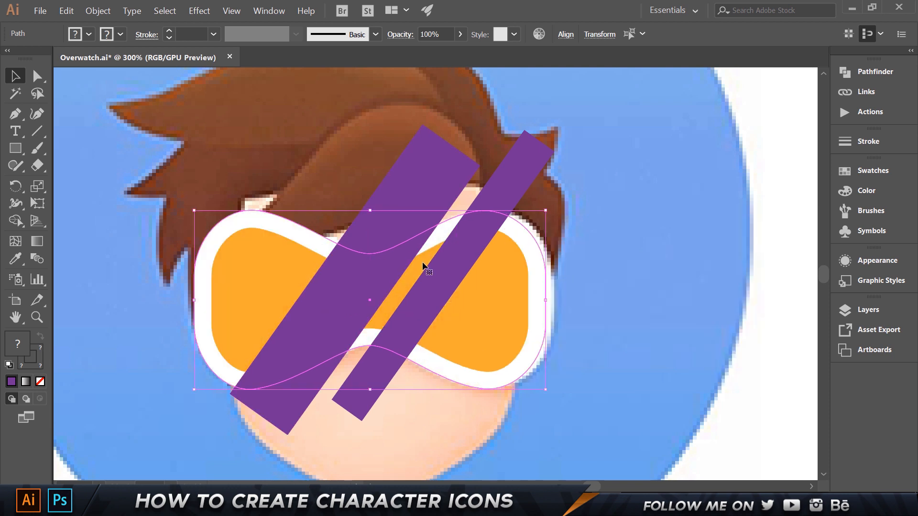
key(Right)
key(Right)
key(Right)
key(Right)
key(Right)
key(Right)
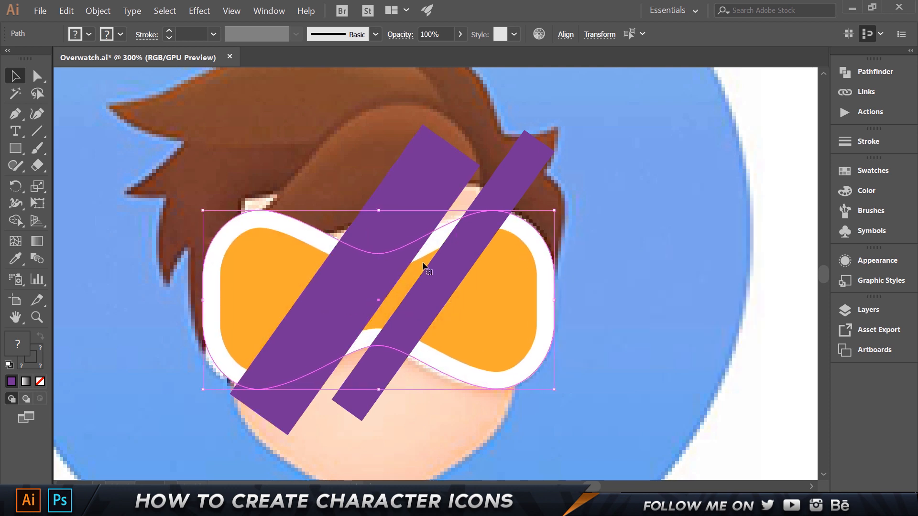
click(768, 188)
Trim away the parts of both purple stripes that extend above and below the goggles shape with the Shape Builder tool.
drag(152, 156, 657, 412)
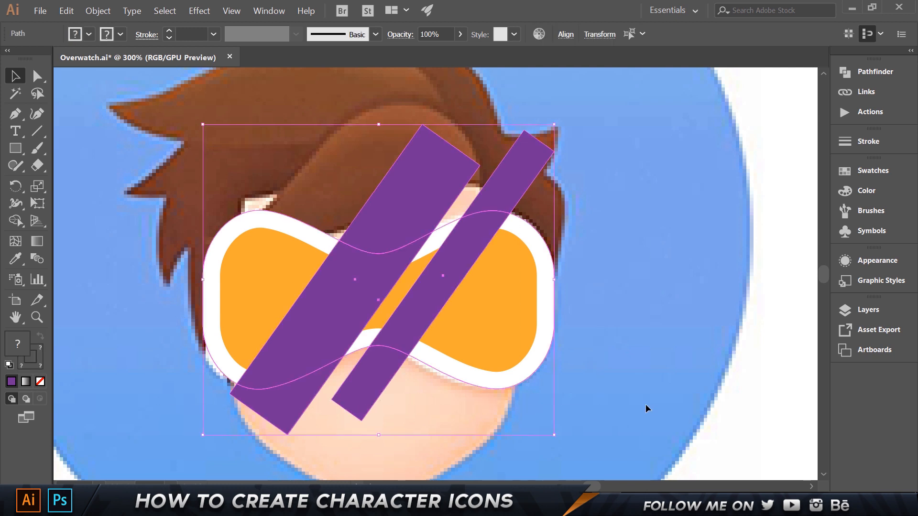
click(23, 222)
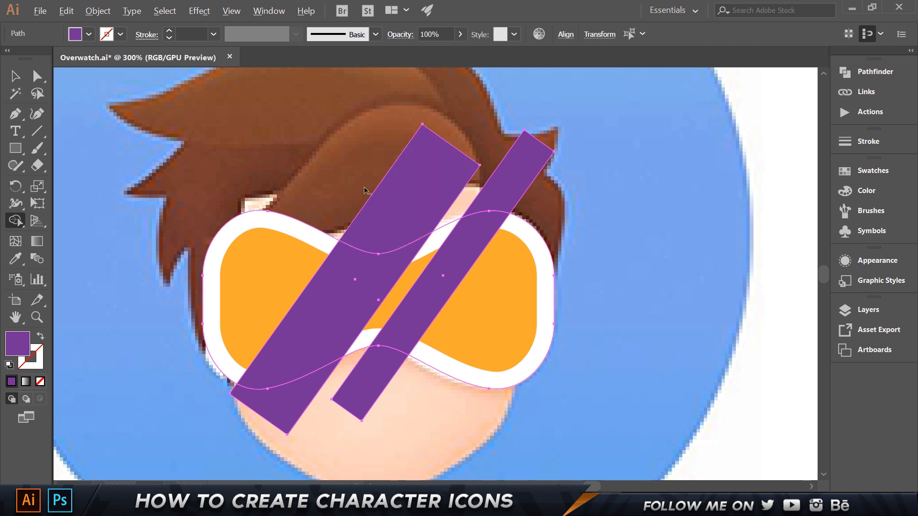
alt+click(406, 208)
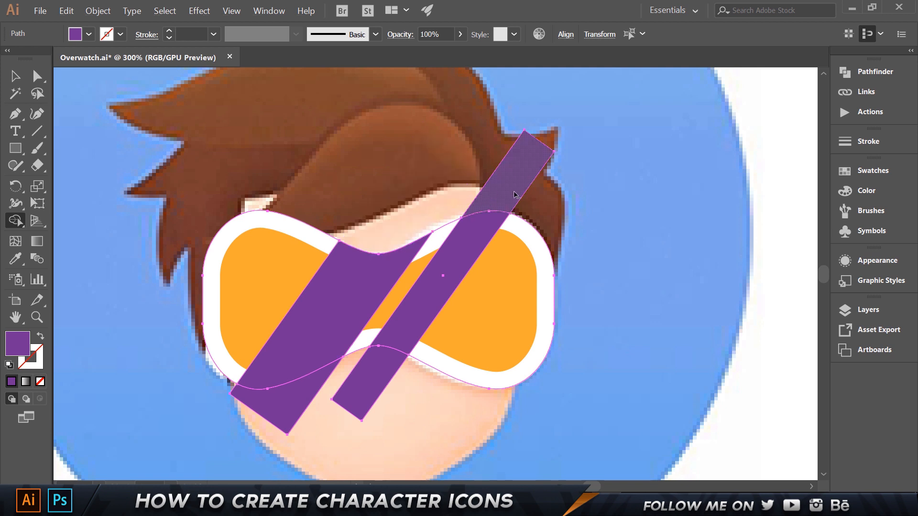
alt+click(518, 191)
alt+click(398, 367)
alt+click(306, 407)
key(v)
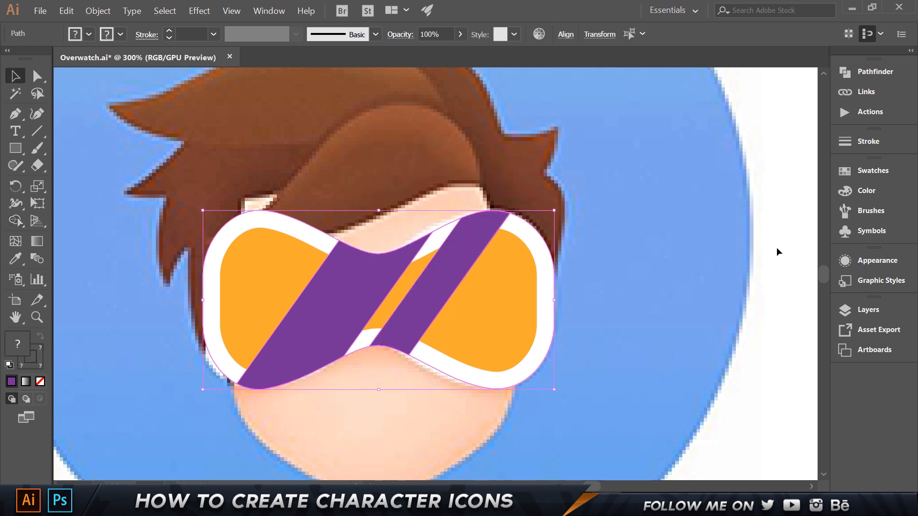
click(776, 248)
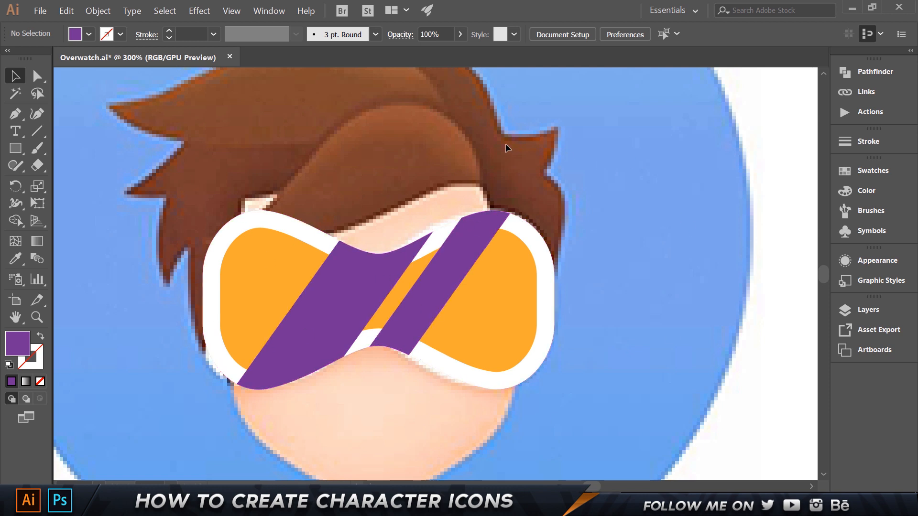
Bring the white goggles frame to the front, above the purple stripes, and deselect it.
click(270, 228)
right_click(270, 225)
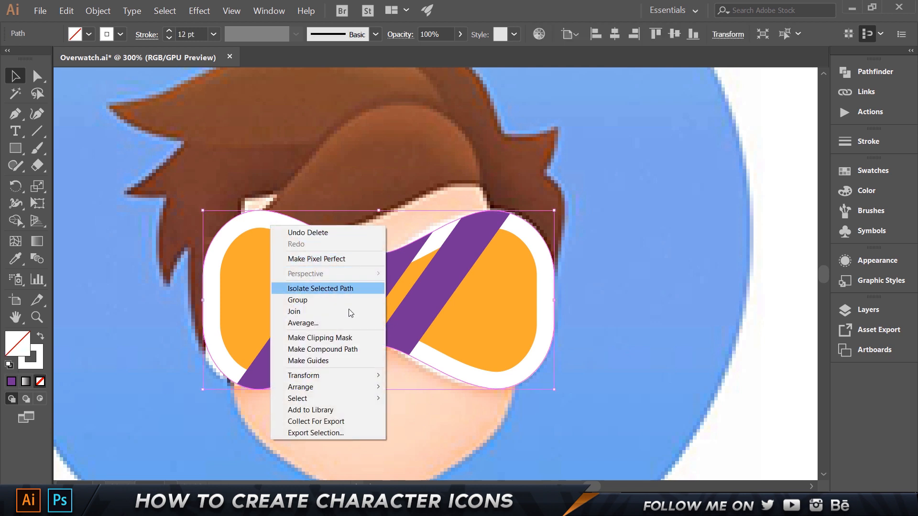
mouse_move(370, 391)
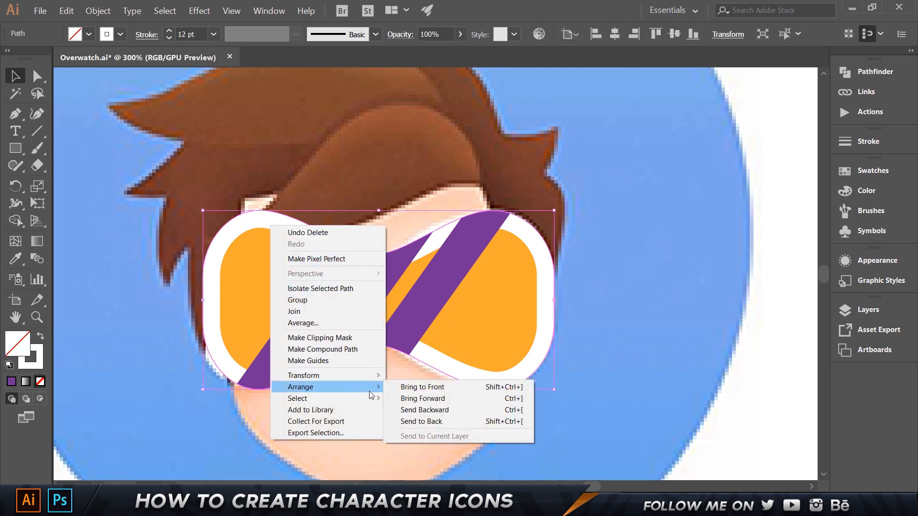
click(466, 395)
click(635, 313)
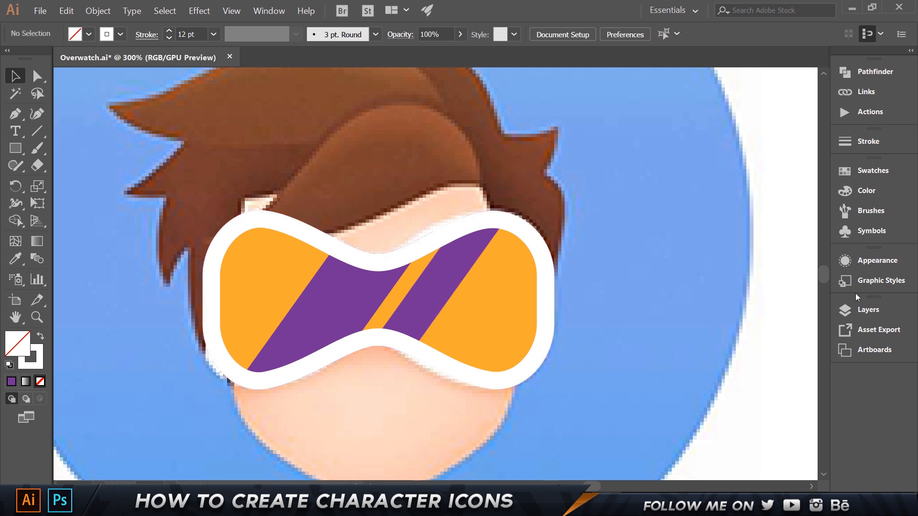
Show the hair on Layer 14 and move the goggles' Layer 15 below it in the layer order.
click(872, 310)
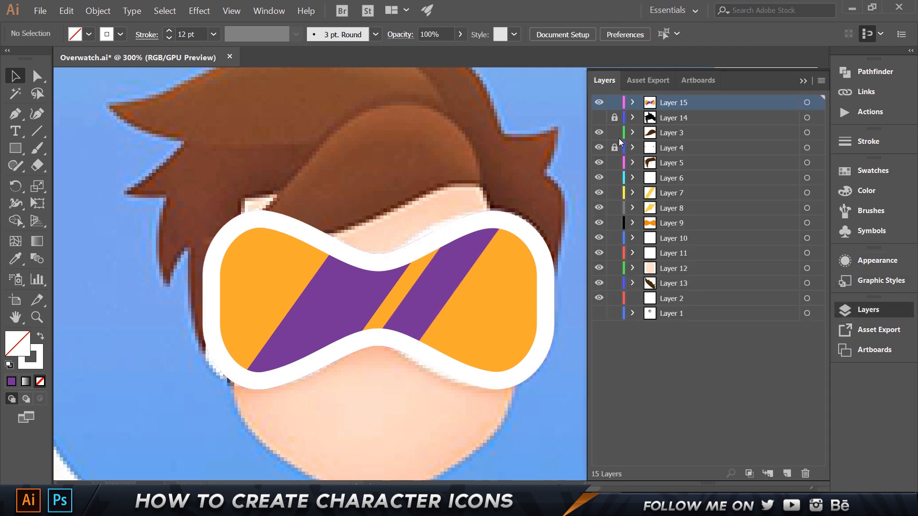
click(607, 120)
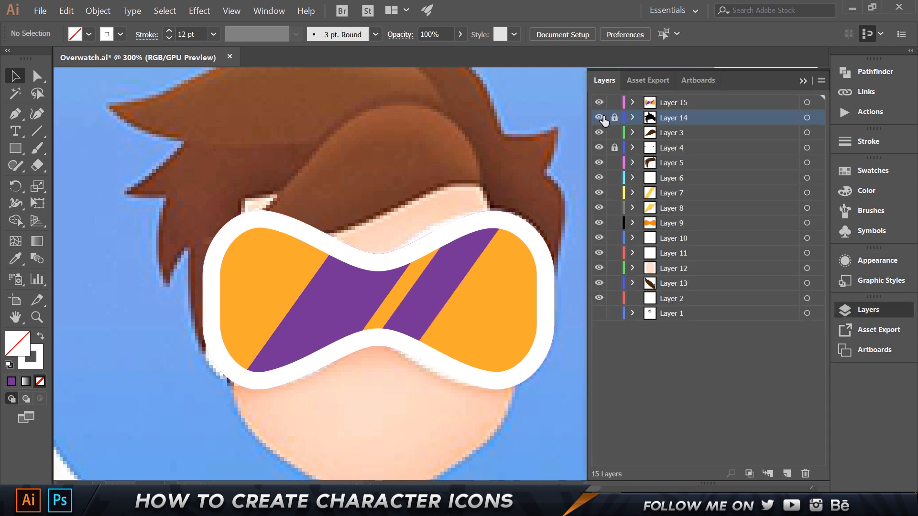
click(600, 118)
drag(678, 103, 676, 123)
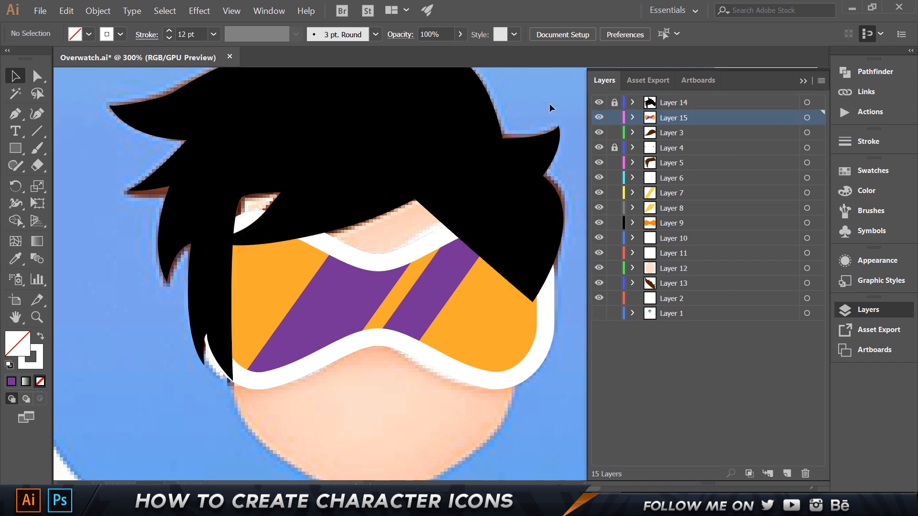
scroll(473, 158, down, 2)
drag(519, 116, 486, 138)
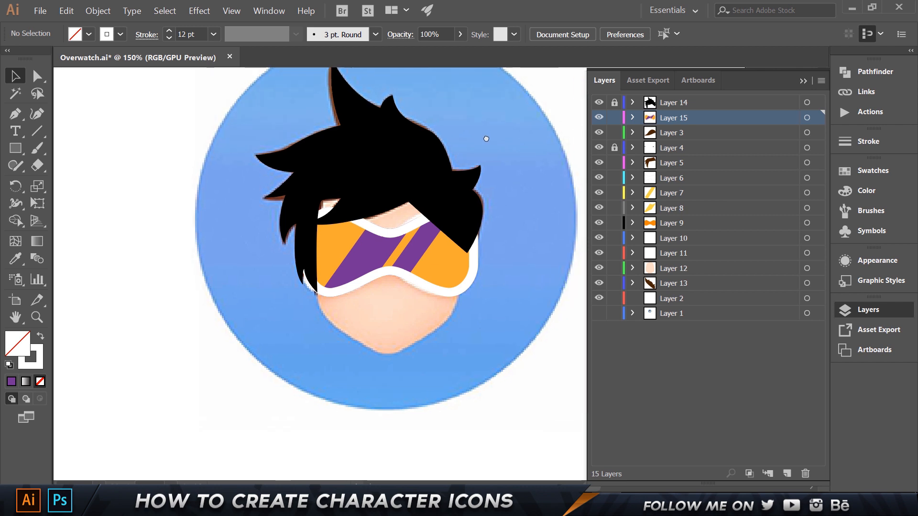
scroll(416, 199, up, 1)
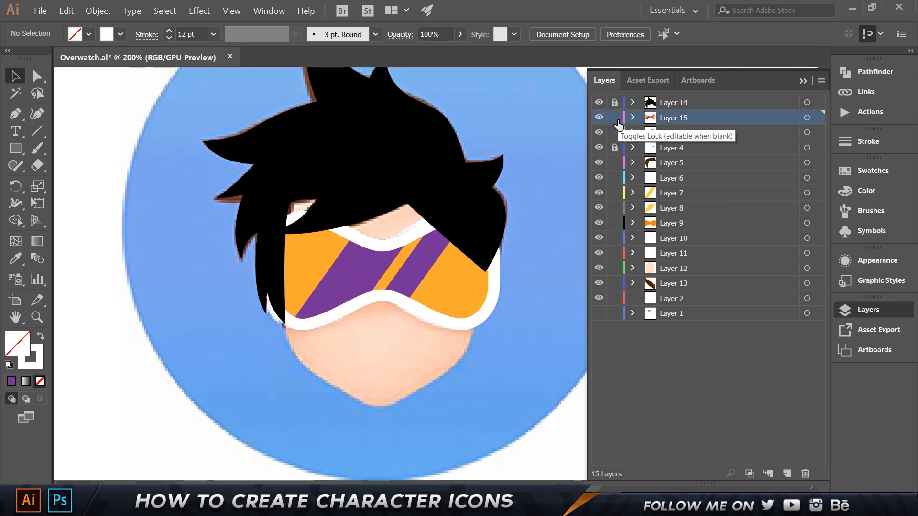
Hide Layer 15 and Layer 14 to reveal the reference face, and lock Layer 15.
click(598, 118)
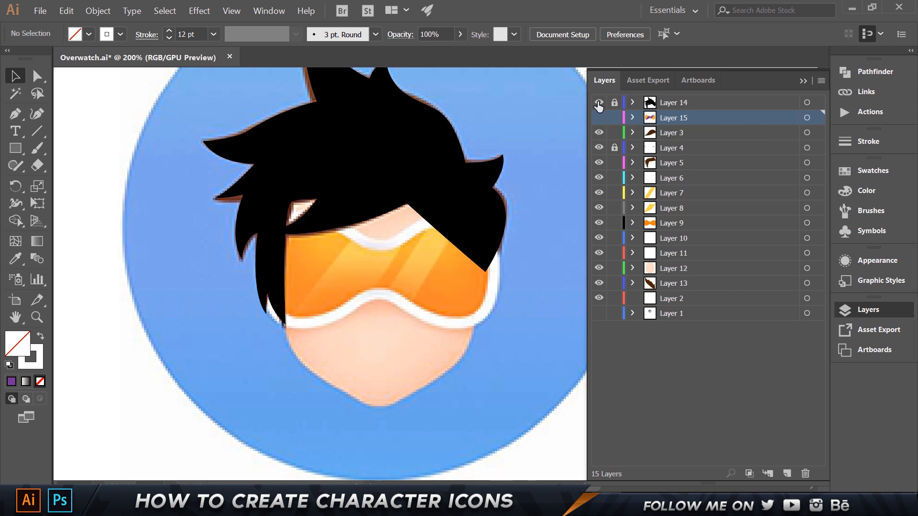
click(598, 102)
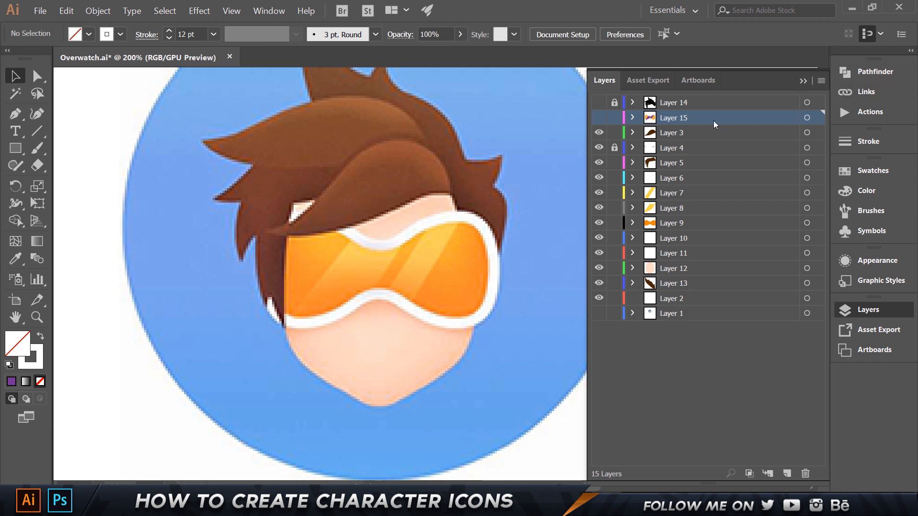
click(714, 100)
click(614, 118)
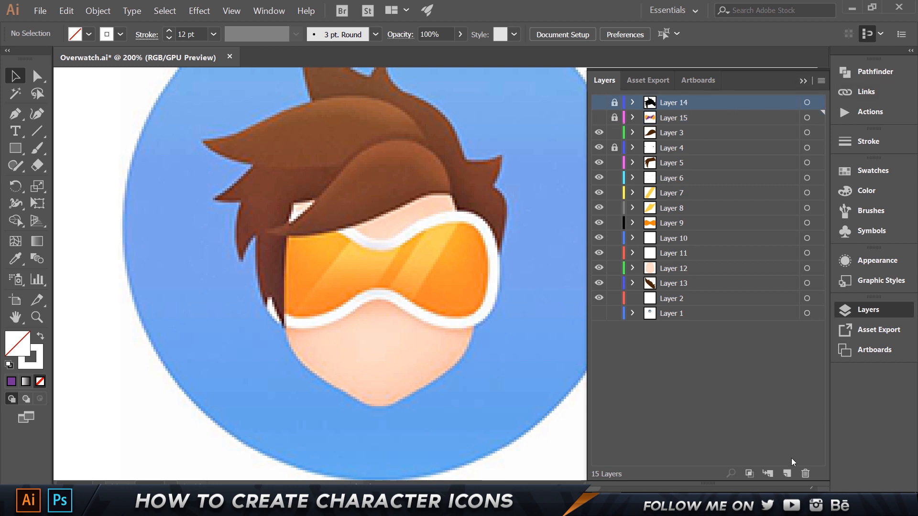
Create a new layer and place it at the top of the layer order.
click(786, 473)
drag(708, 119, 712, 97)
click(803, 81)
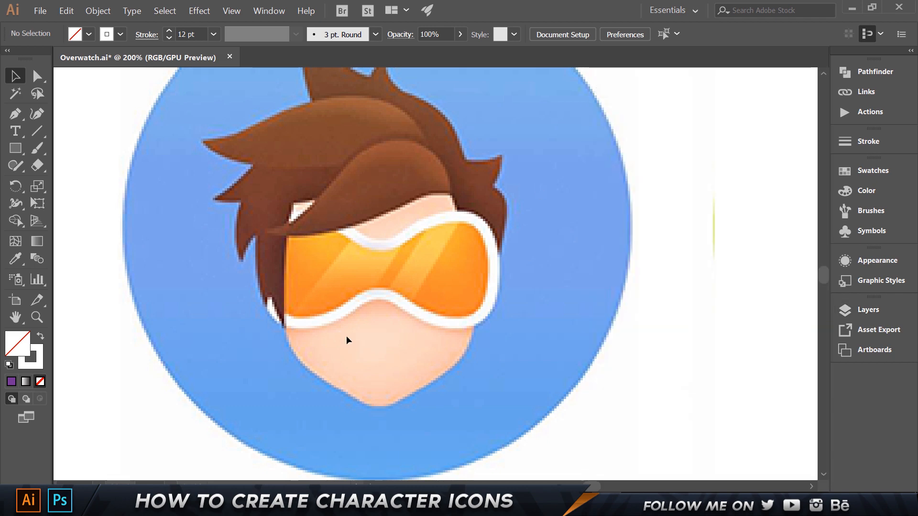
Show the rulers and guides, and add a vertical guide through the centre of the reference face for the Pen tool trace.
scroll(388, 322, up, 1)
scroll(400, 320, down, 1)
key(p)
key(x)
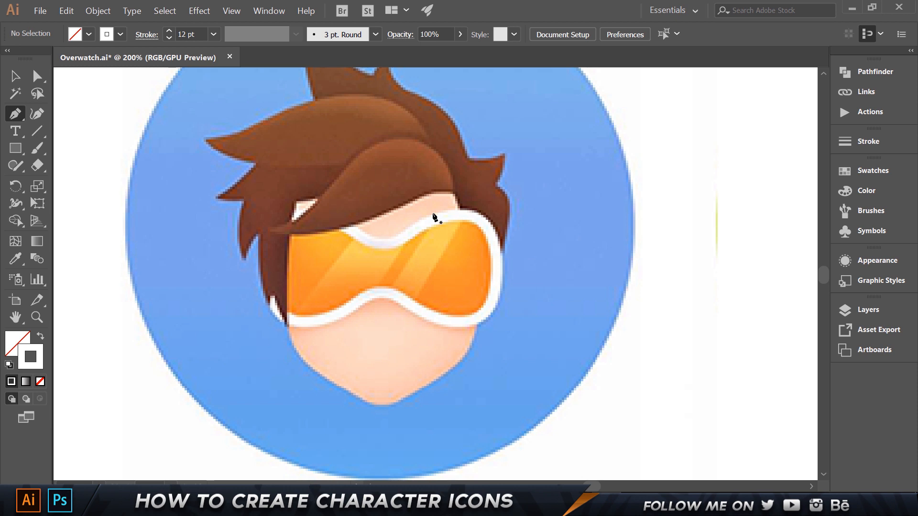
key(ctrl+r)
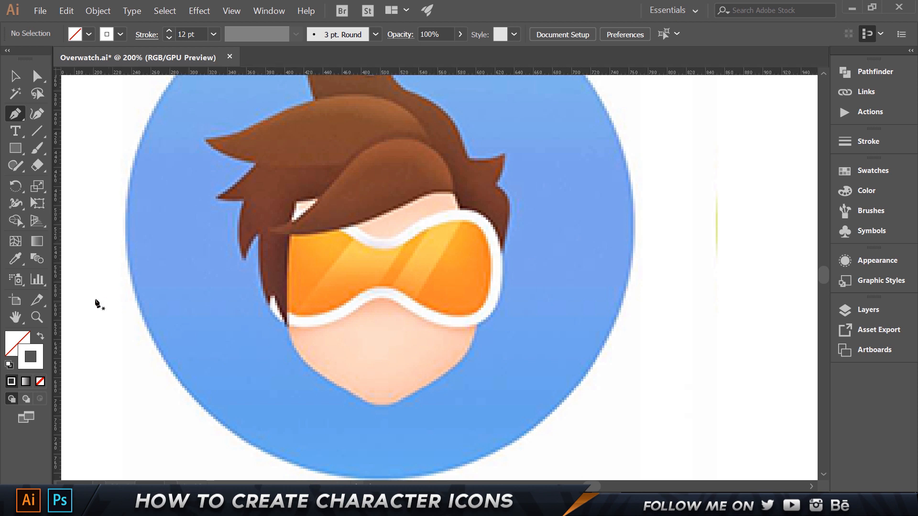
drag(57, 289, 383, 286)
key(ctrl+semicolon)
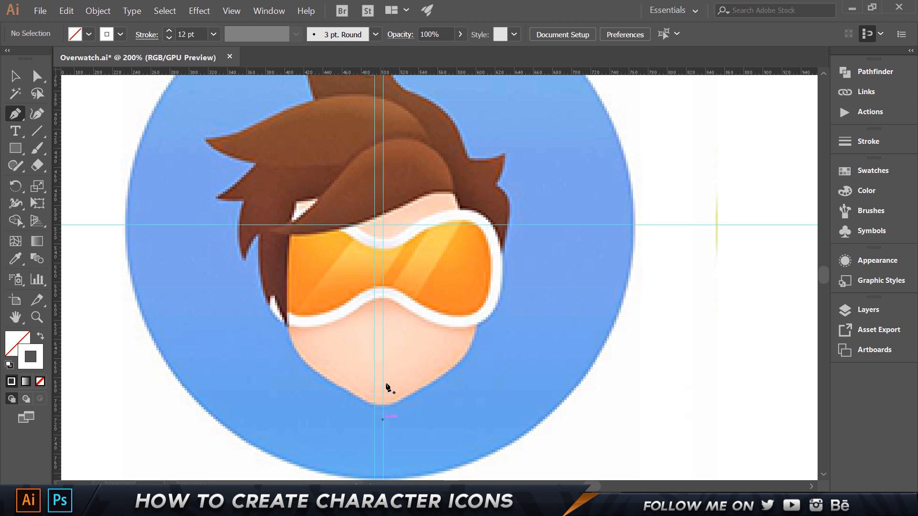
Begin a Pen path from the hair down the right side of the face past the goggles, with a 2 pt stroke.
click(450, 187)
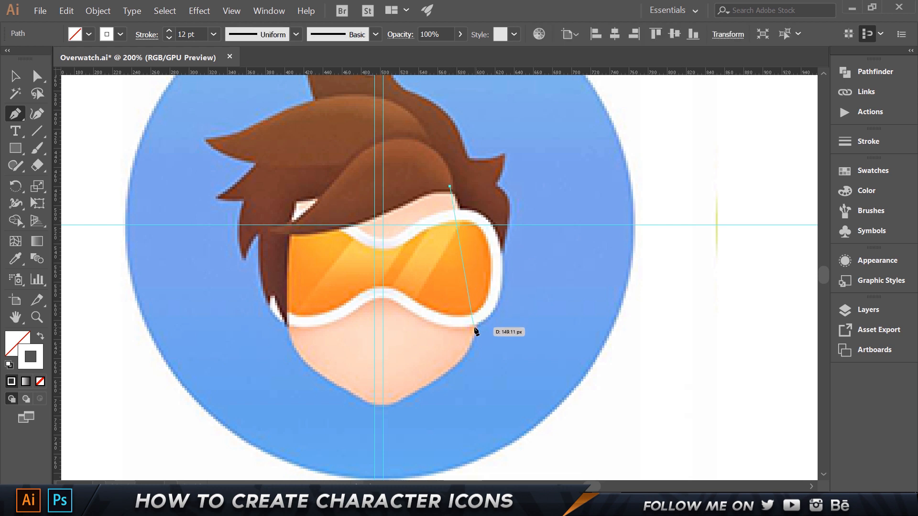
drag(474, 301, 473, 362)
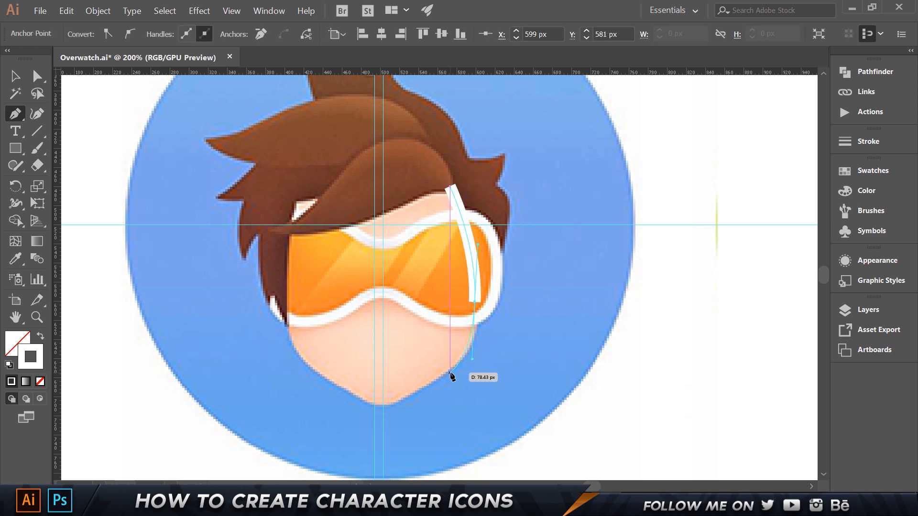
key(ctrl+F10)
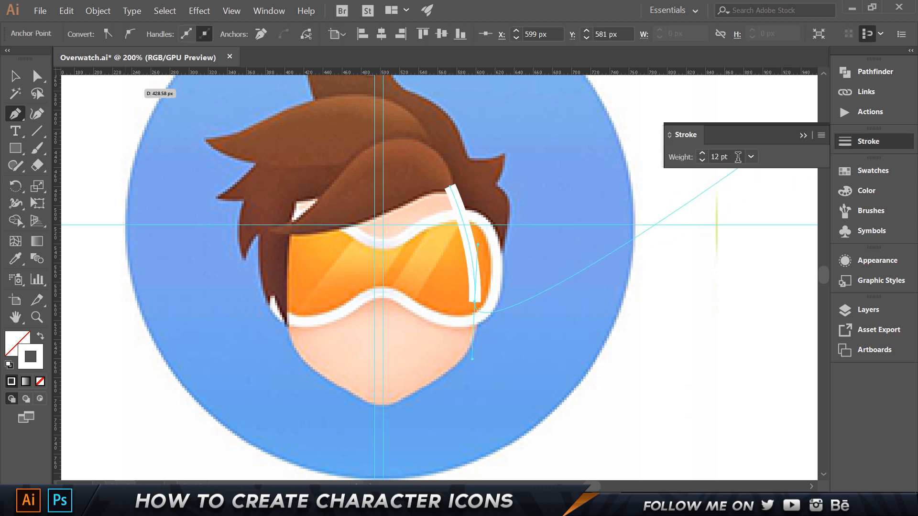
text(1)
key(Return)
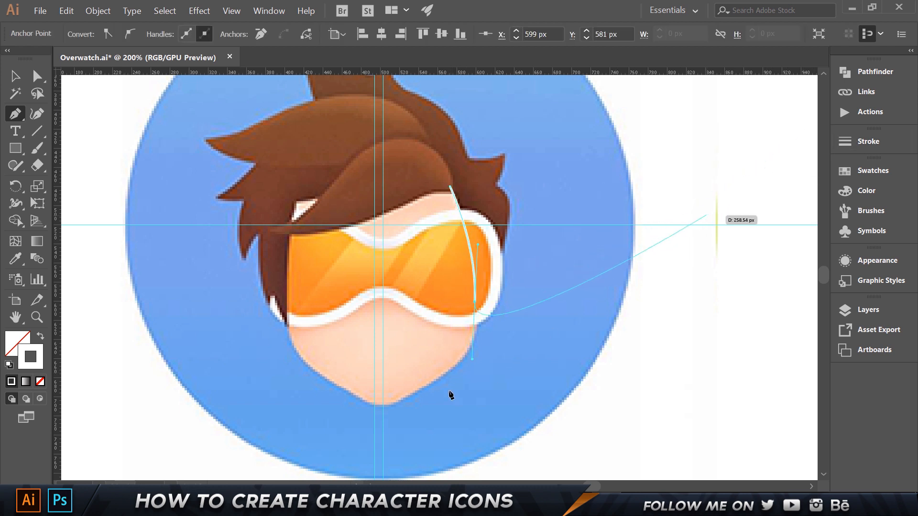
Continue the face path along the right jaw to the chin, ending it with a corner on the centre guide.
drag(446, 376, 405, 403)
scroll(401, 411, up, 3)
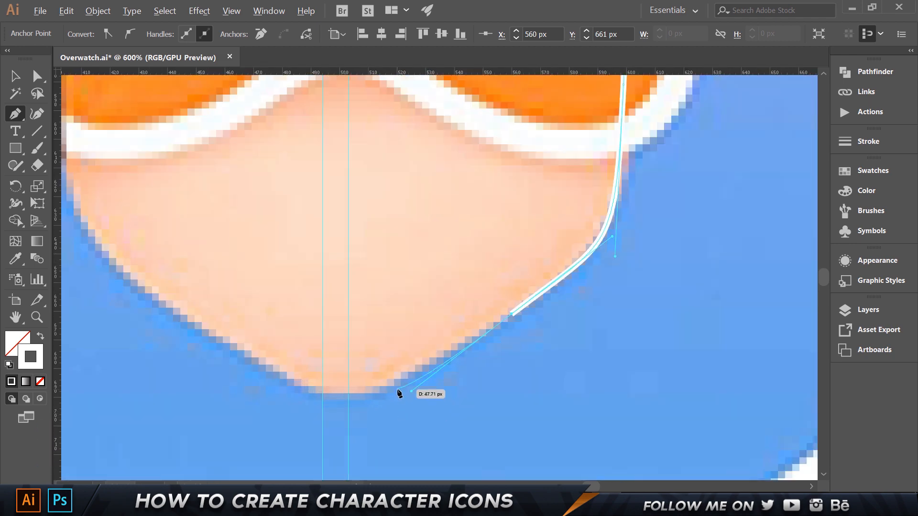
click(393, 386)
drag(300, 403, 299, 403)
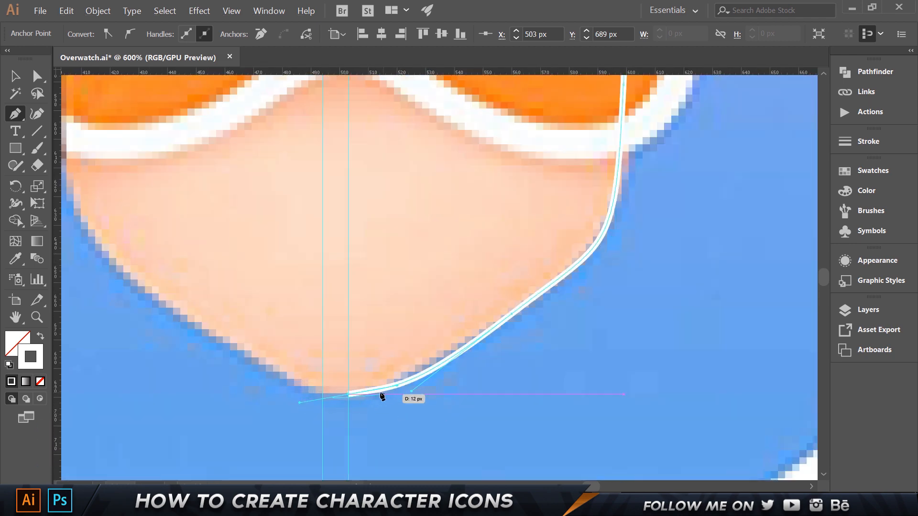
click(348, 395)
Close the half-face outline straight up the centre guide and back to its starting point in the hair.
scroll(374, 286, down, 3)
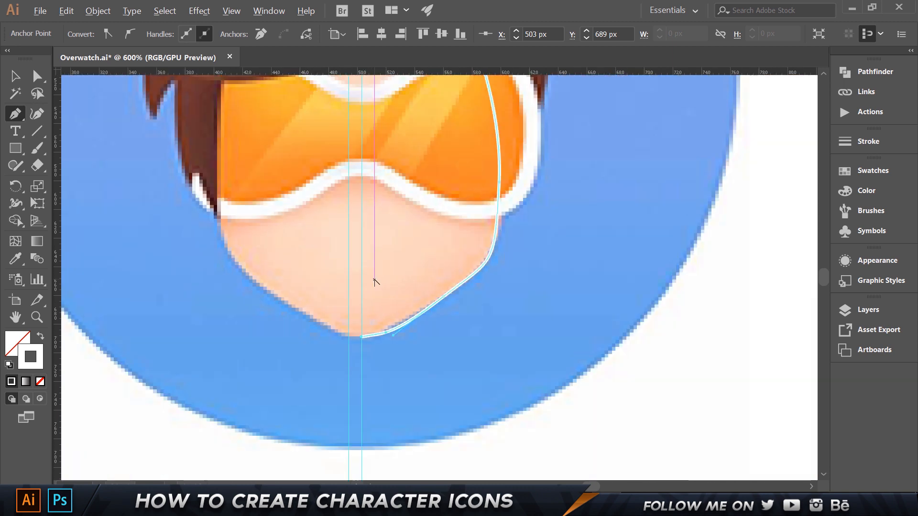
scroll(374, 282, down, 4)
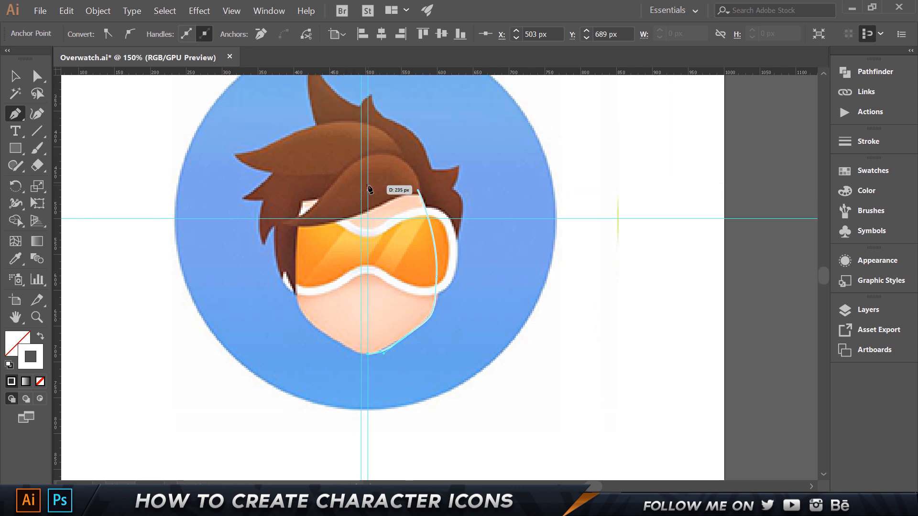
click(368, 179)
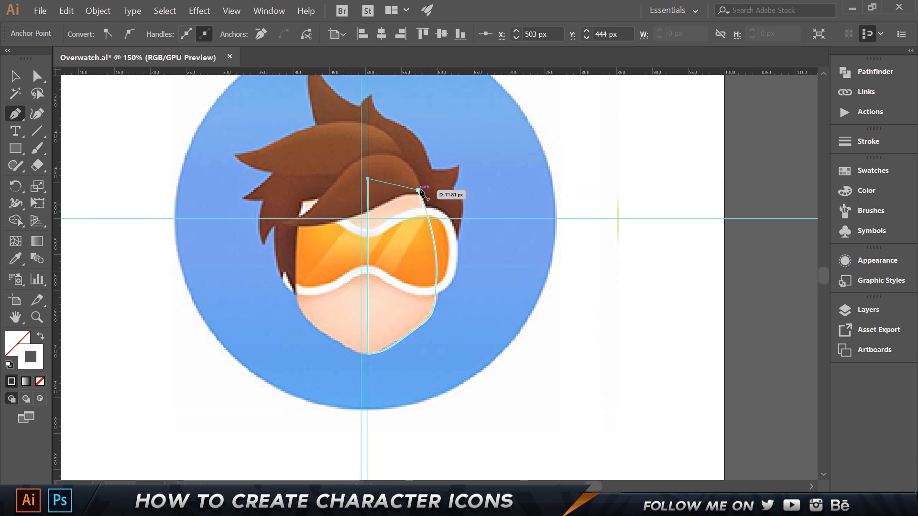
click(418, 190)
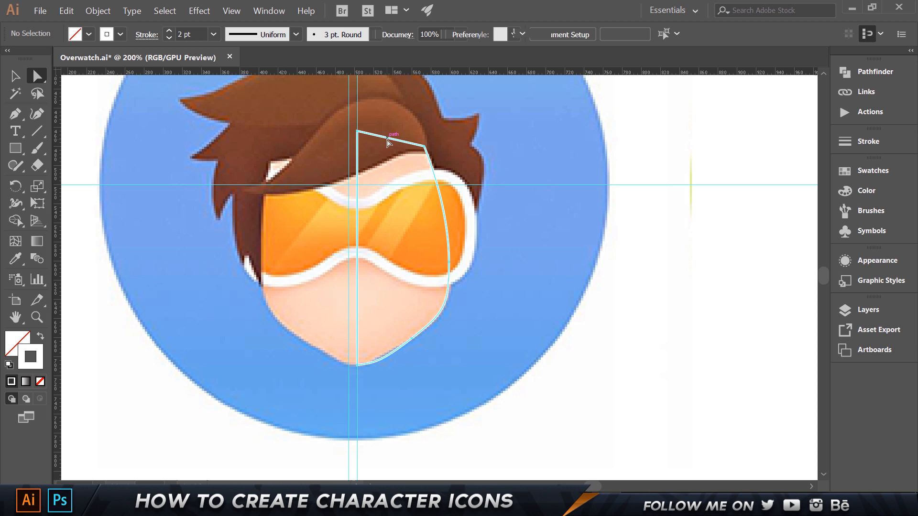
click(389, 138)
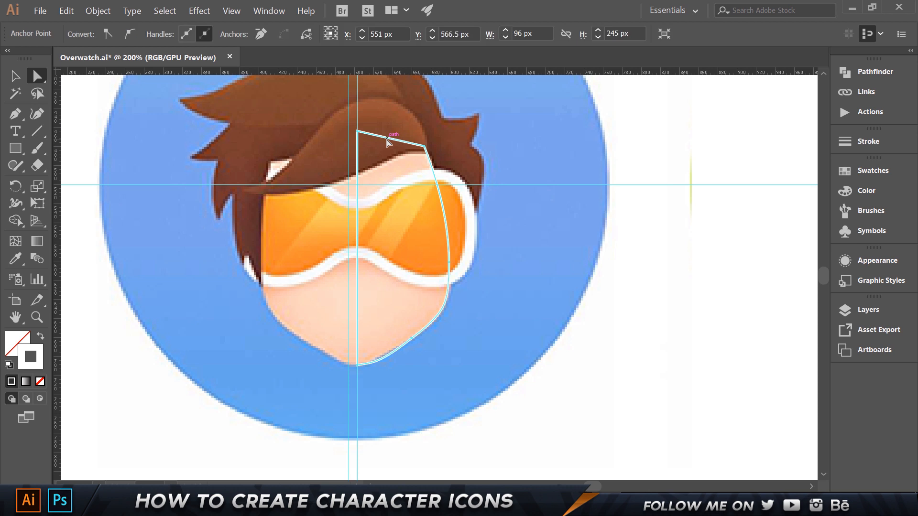
right_click(389, 138)
mouse_move(430, 288)
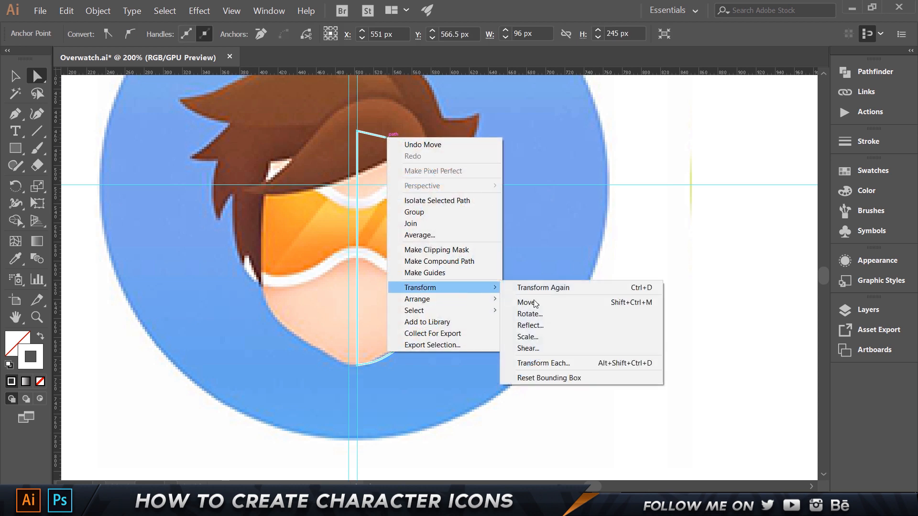
click(543, 325)
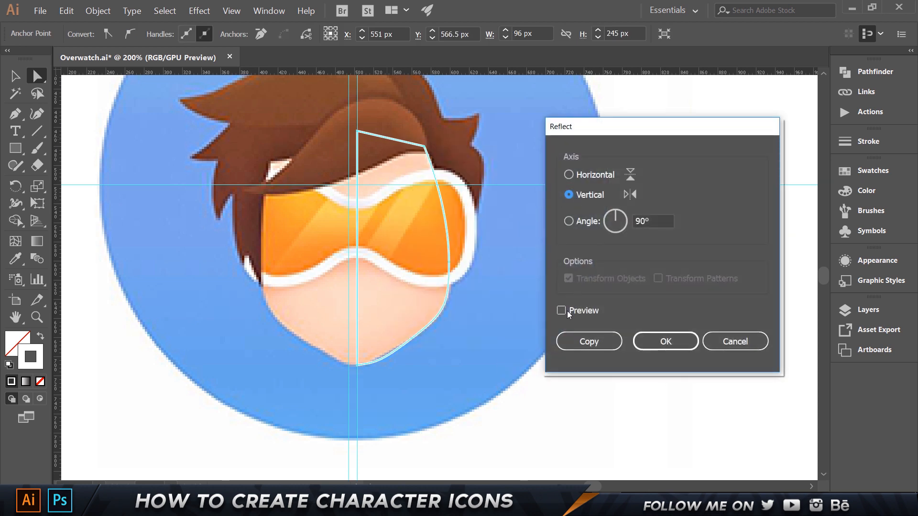
click(562, 311)
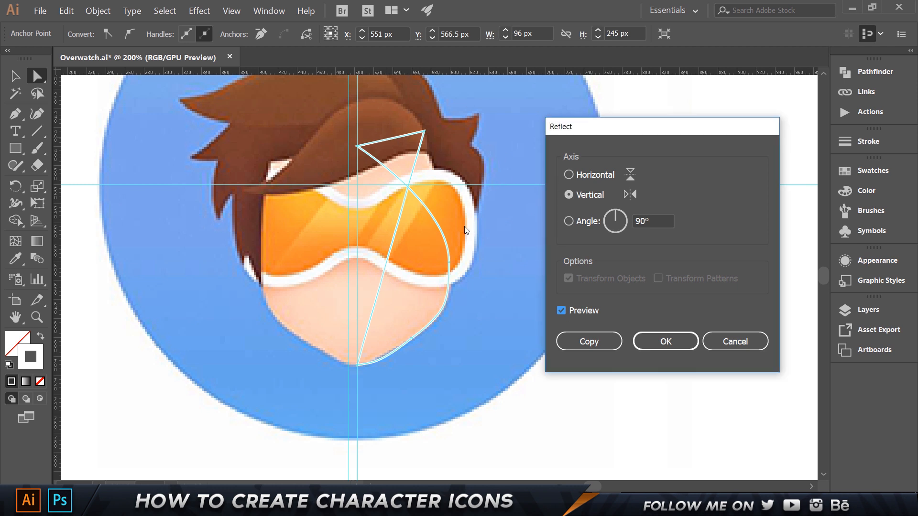
click(735, 341)
Select the whole half-face path and make a copy reflected across the vertical axis.
key(v)
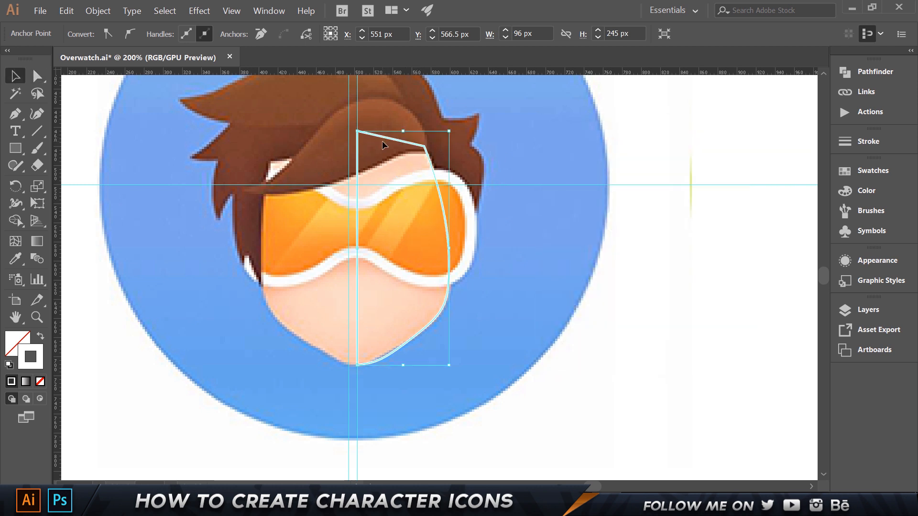
click(385, 139)
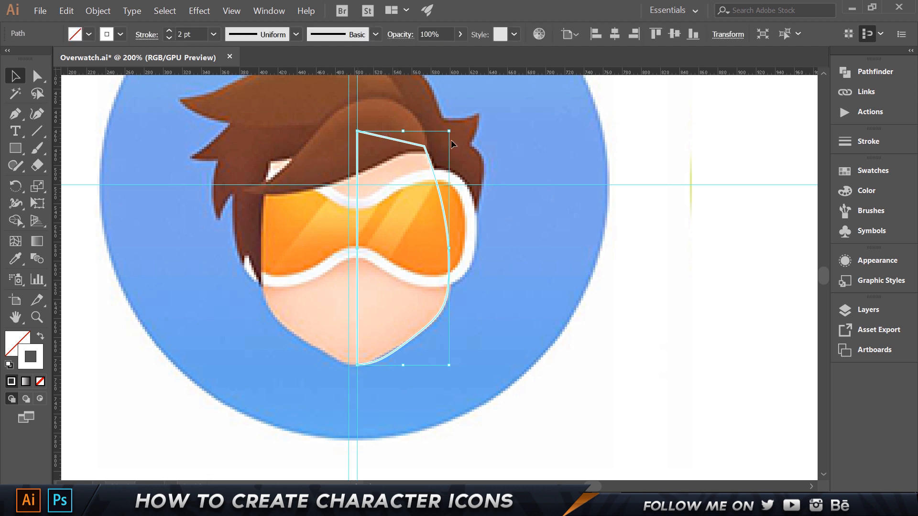
right_click(384, 242)
mouse_move(469, 390)
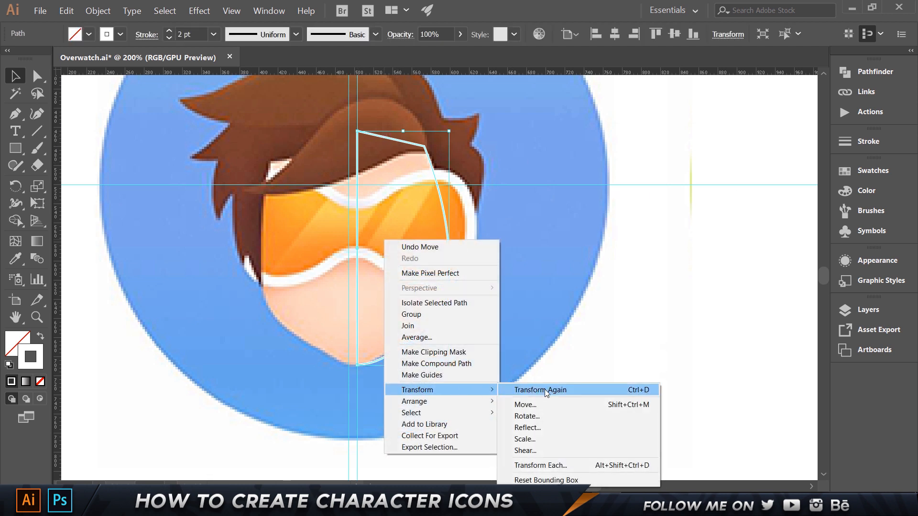
click(543, 429)
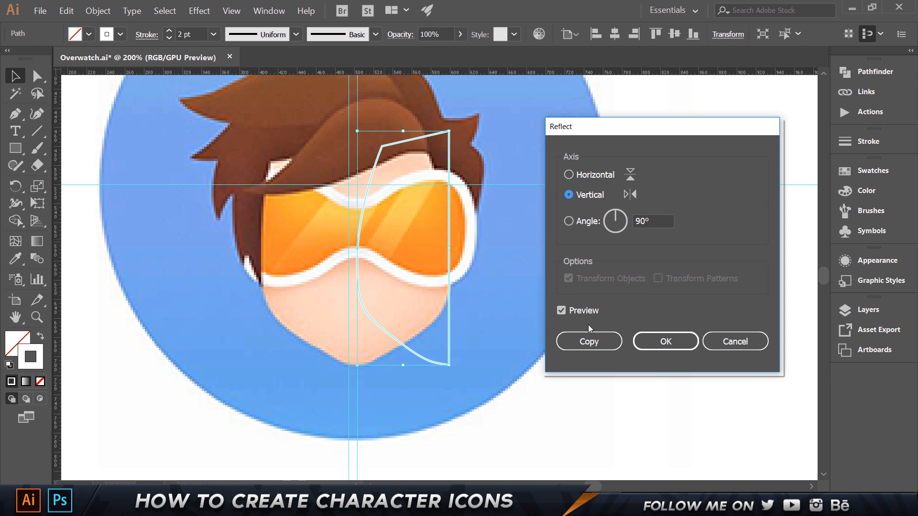
click(597, 343)
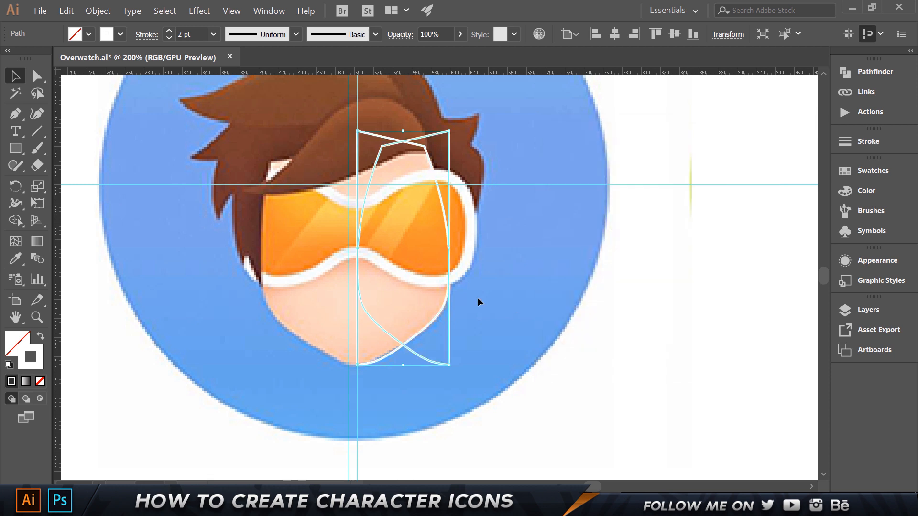
Move the reflected copy over the left half of the face, placing its straight edge beside the centre guide.
drag(434, 138, 340, 149)
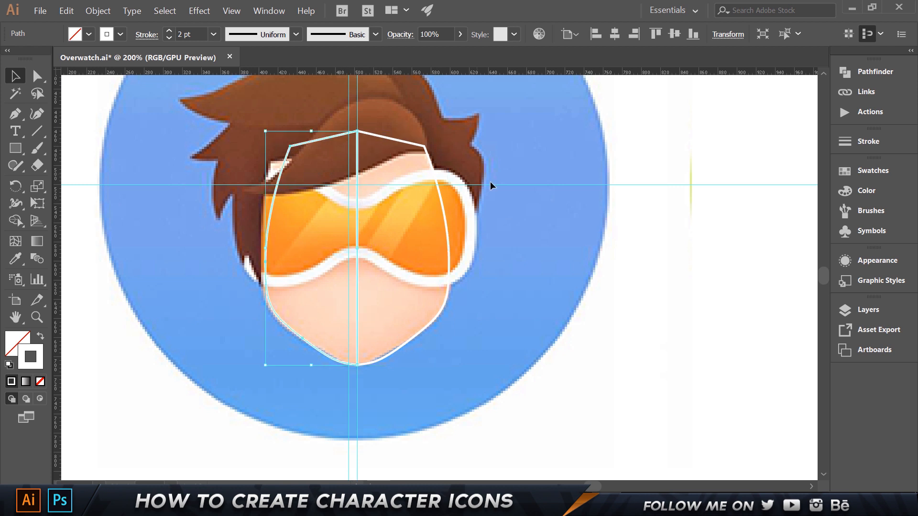
key(Left)
key(Left)
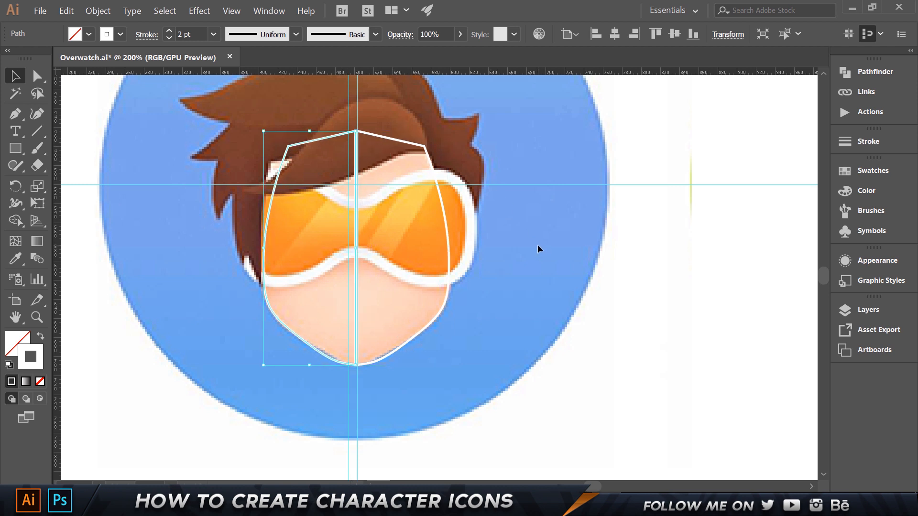
key(Right)
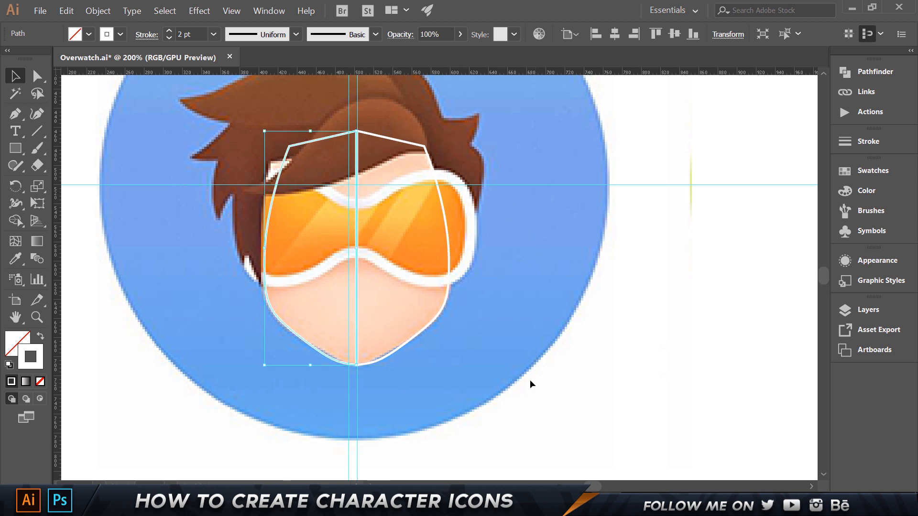
Try to unite the two face halves into one shape with Pathfinder.
drag(529, 380, 207, 152)
click(874, 71)
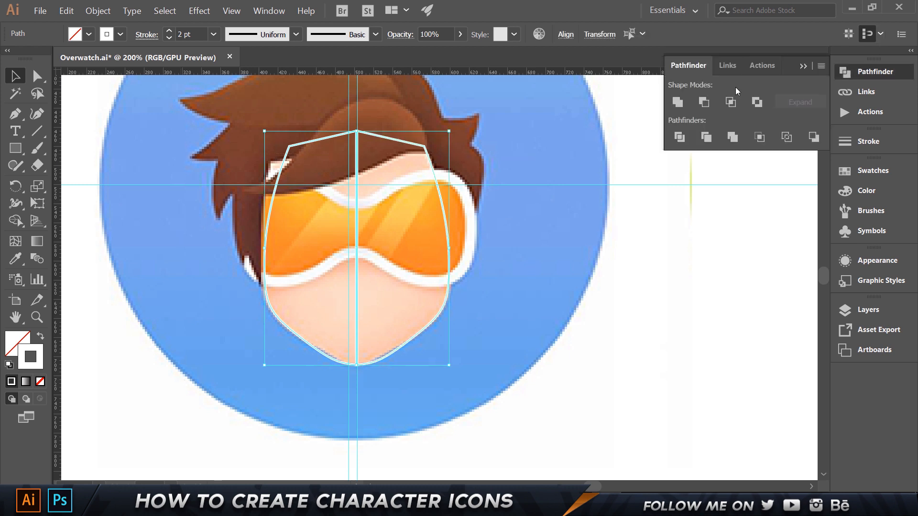
click(678, 102)
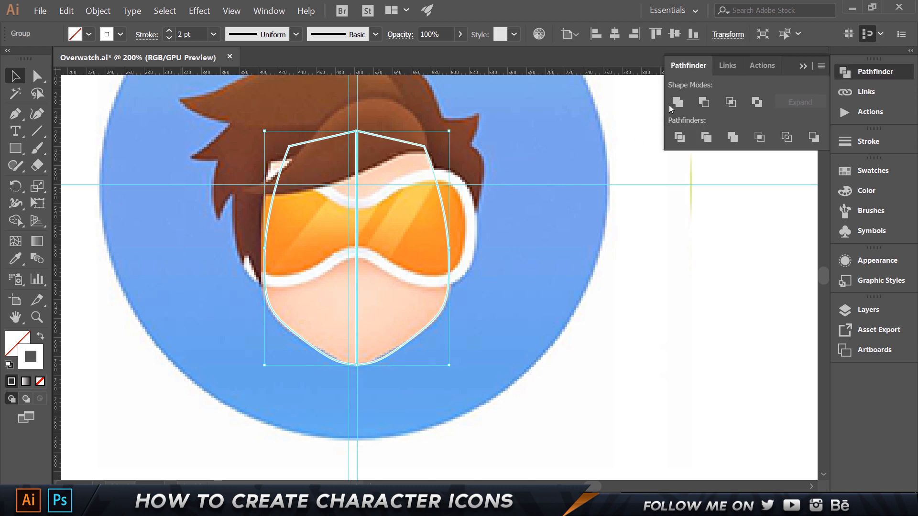
scroll(347, 151, up, 5)
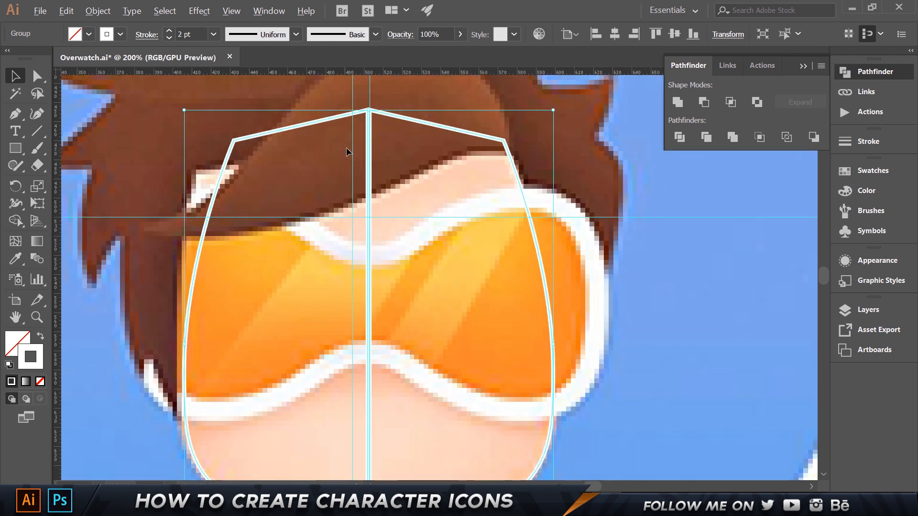
scroll(437, 145, up, 3)
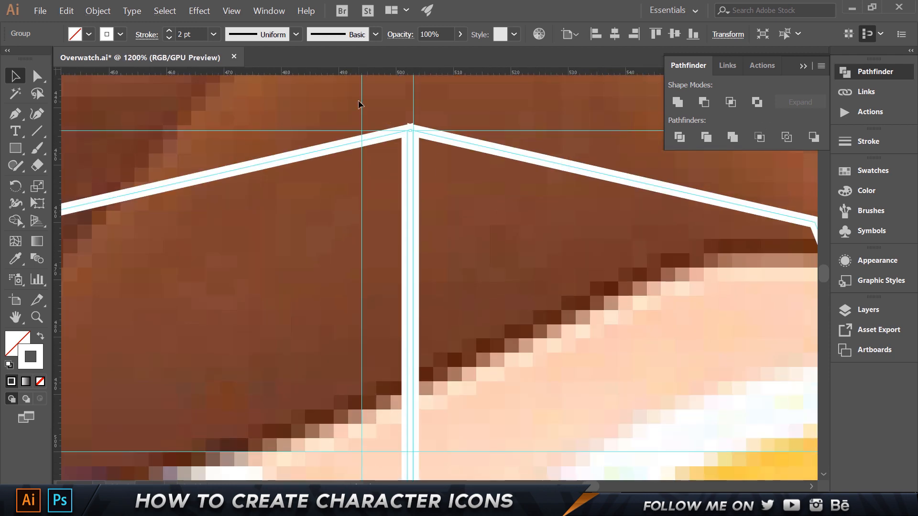
click(678, 103)
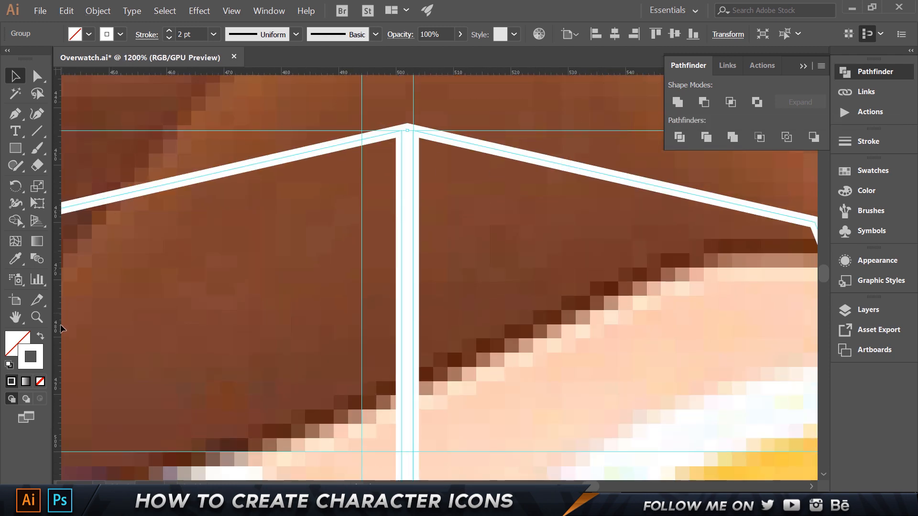
Swap the face halves' stroke and fill to give a white fill without a stroke, and ungroup them.
click(41, 336)
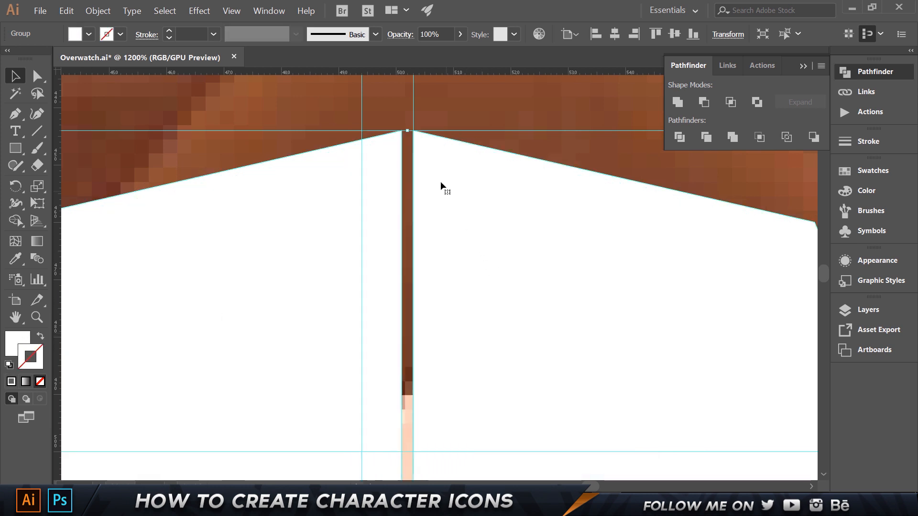
key(ctrl+minus)
drag(376, 85, 483, 214)
right_click(420, 227)
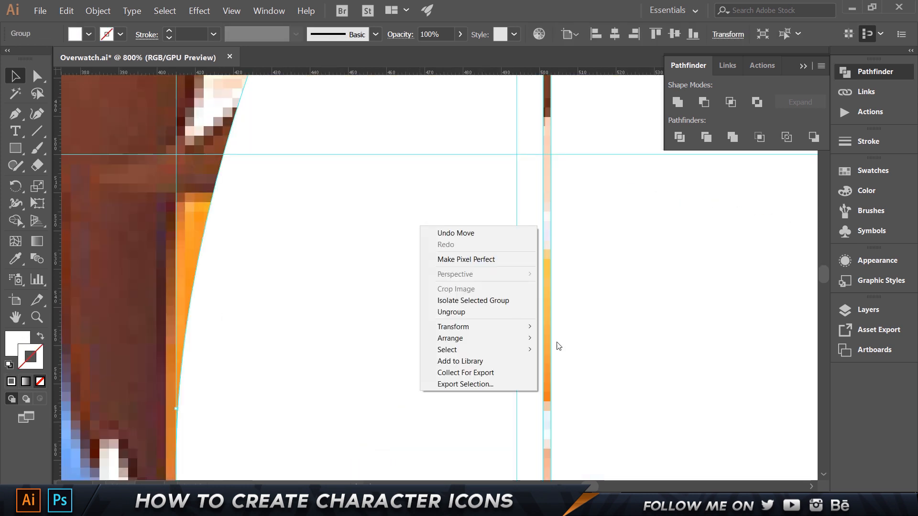
click(471, 312)
Nudge the left face half right until it meets the right half, and unite both into a single white shape.
click(313, 258)
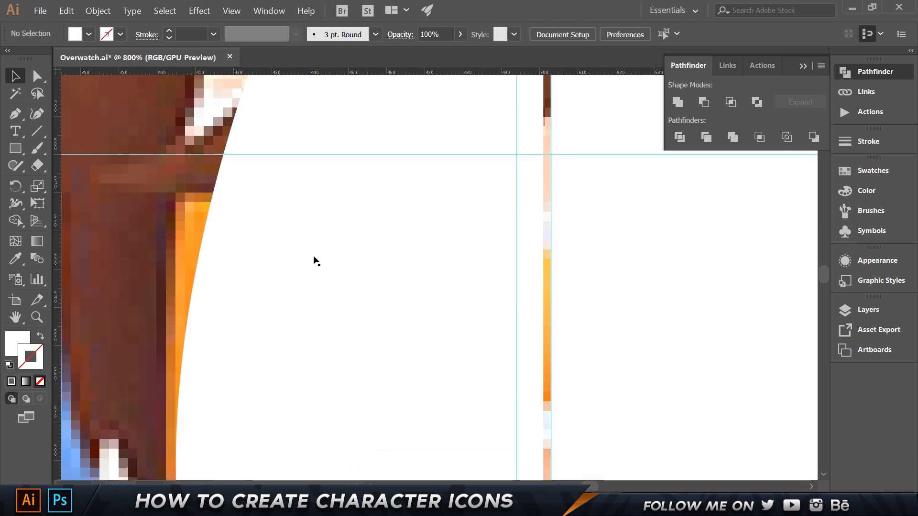
key(Right)
key(Right)
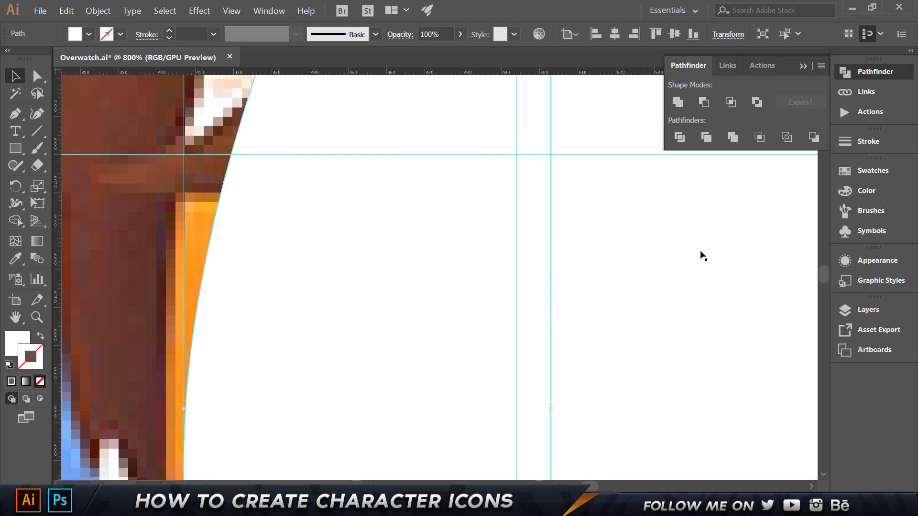
key(ctrl+minus)
key(ctrl+minus)
key(ctrl+minus)
key(ctrl+minus)
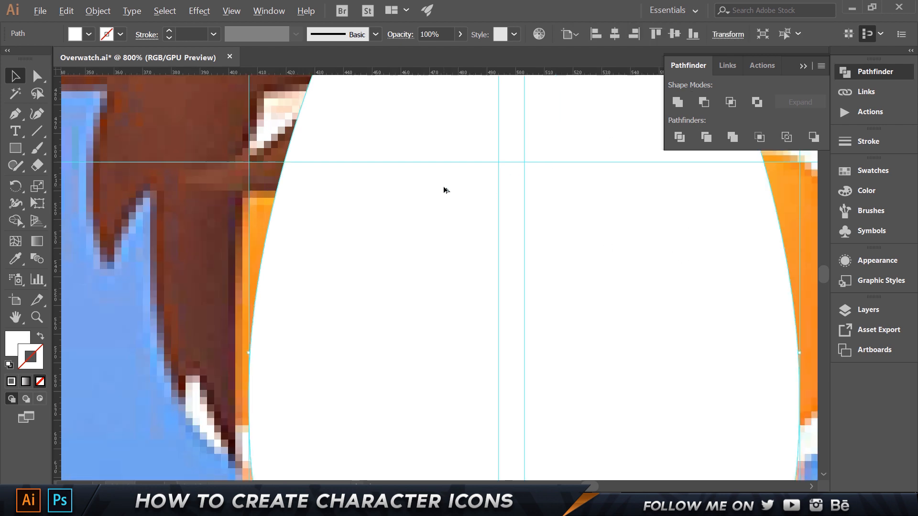
click(667, 277)
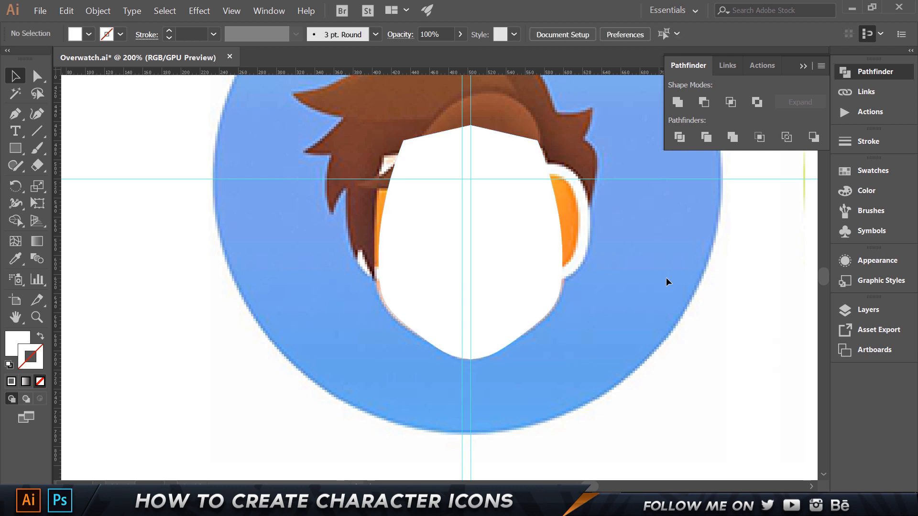
Move the face's Layer 16 below Layer 15 in the layer order, and show Layer 15 and Layer 14.
click(860, 311)
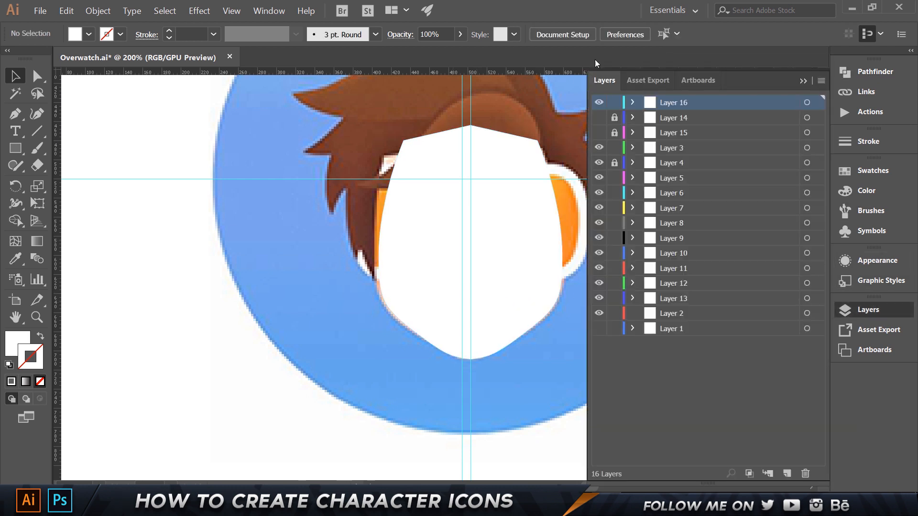
mouse_move(670, 109)
mouse_down()
mouse_move(665, 130)
mouse_move(670, 111)
mouse_up()
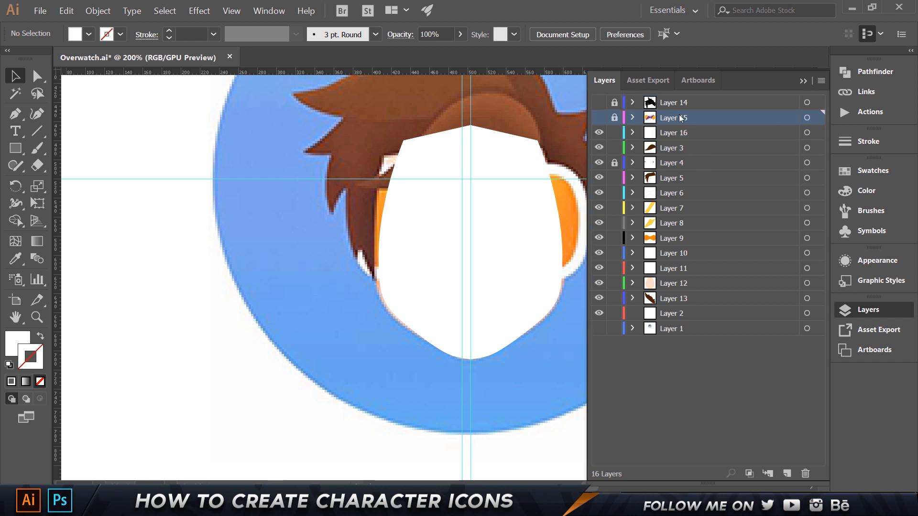
click(598, 118)
click(596, 103)
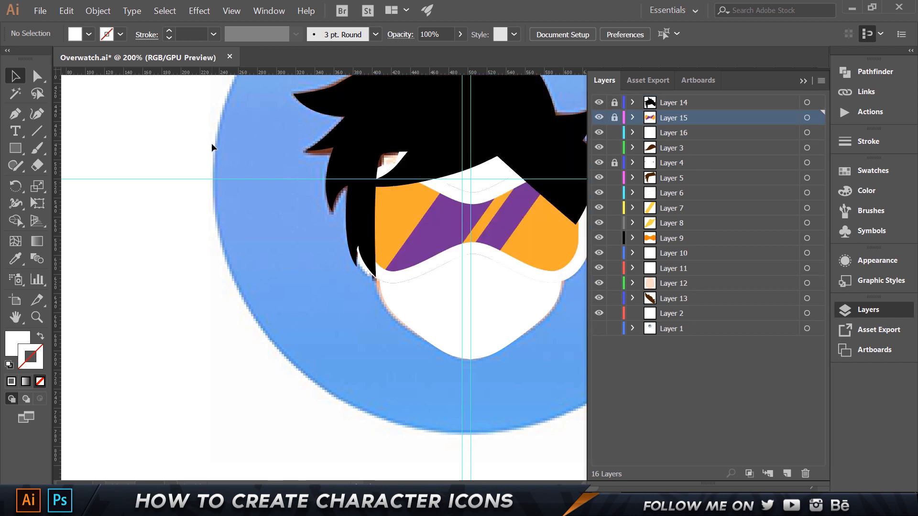
drag(465, 129, 310, 176)
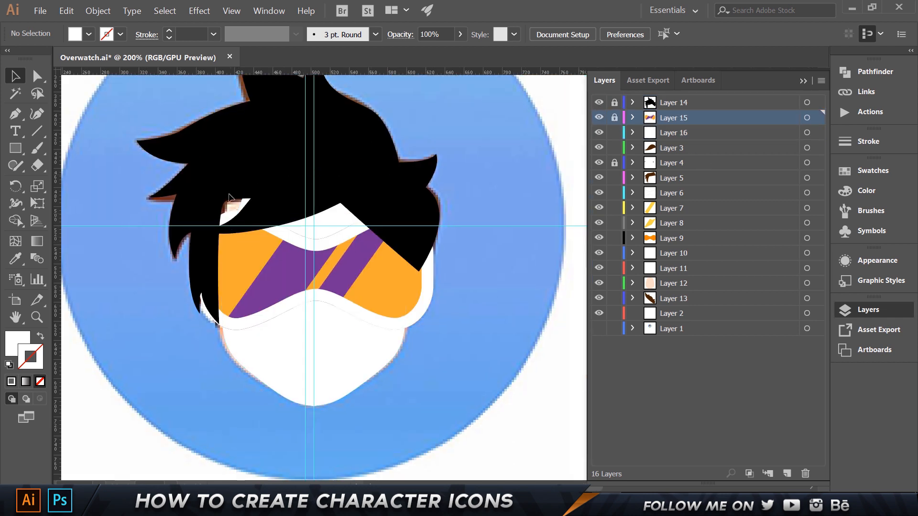
Move the hair shape's corner anchor beside the gap above the goggles to about X 439 px, Y 471 px.
scroll(227, 204, up, 4)
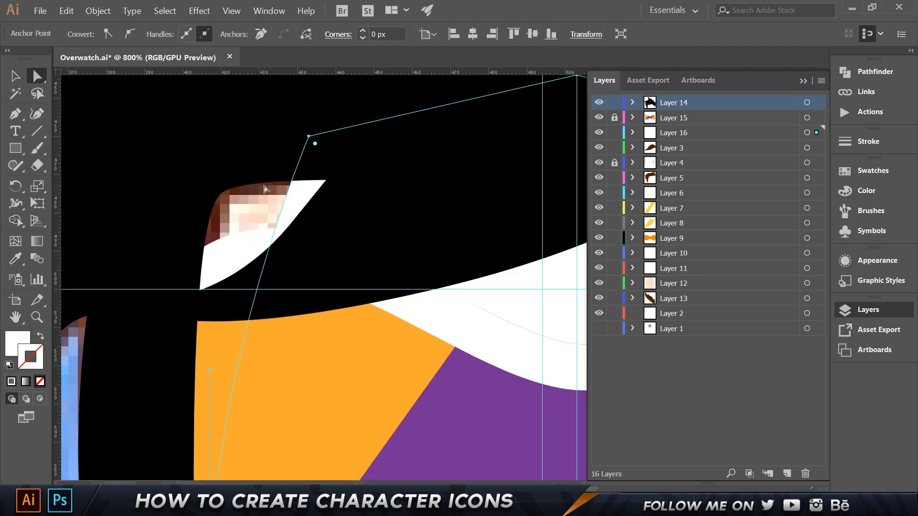
click(266, 189)
click(221, 193)
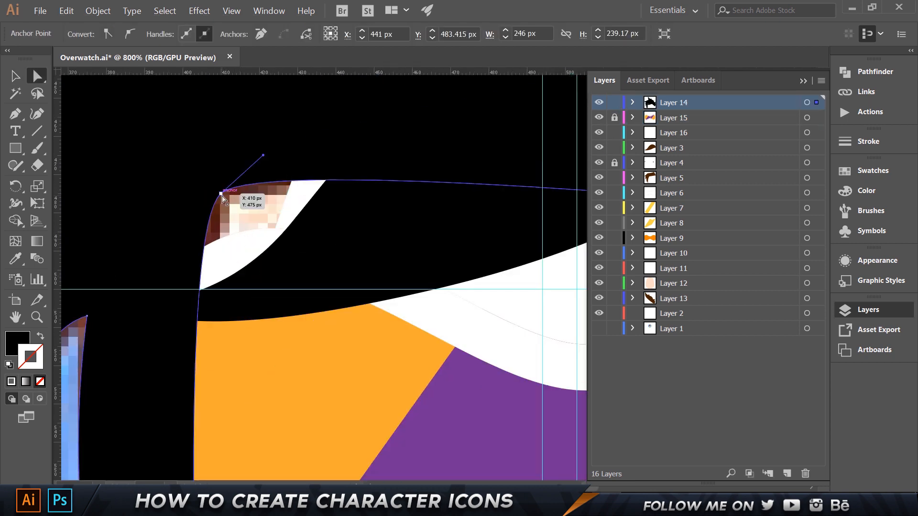
drag(223, 196, 333, 181)
key(ctrl+0)
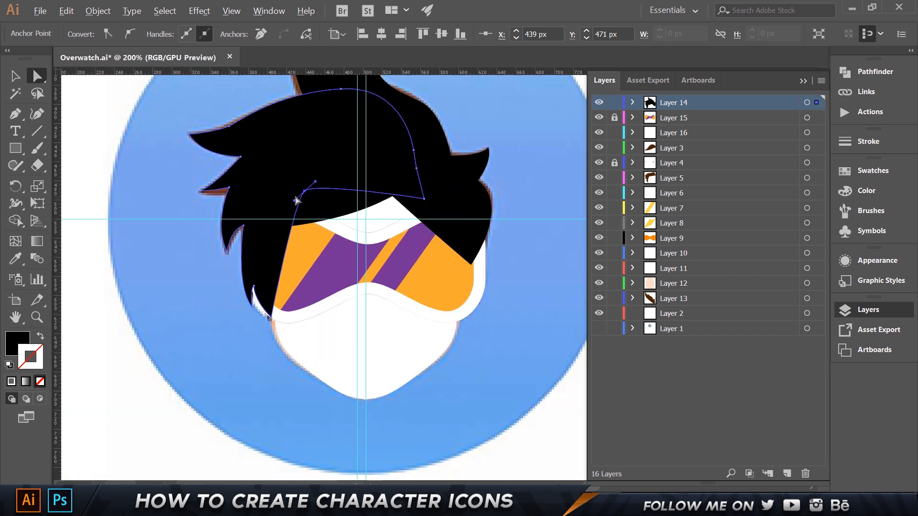
Deselect the artwork and hide the rulers and guides.
click(658, 194)
key(ctrl+r)
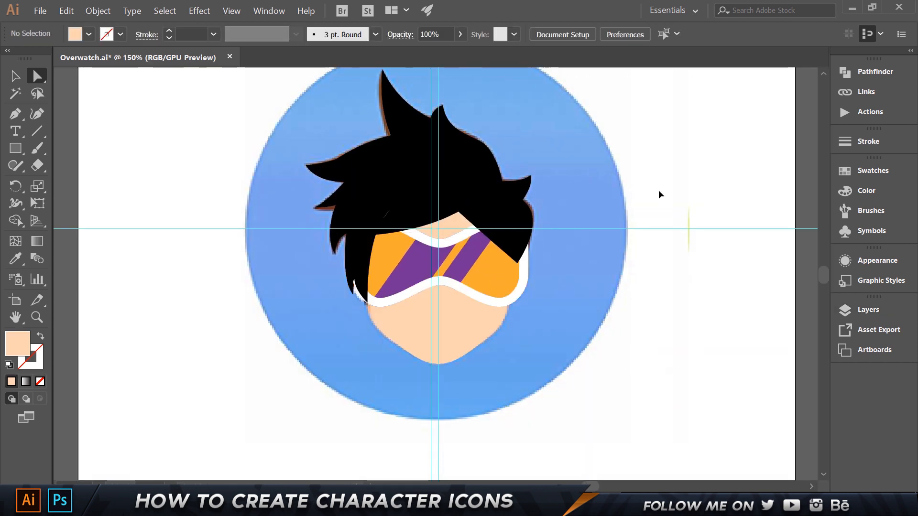
key(ctrl+semicolon)
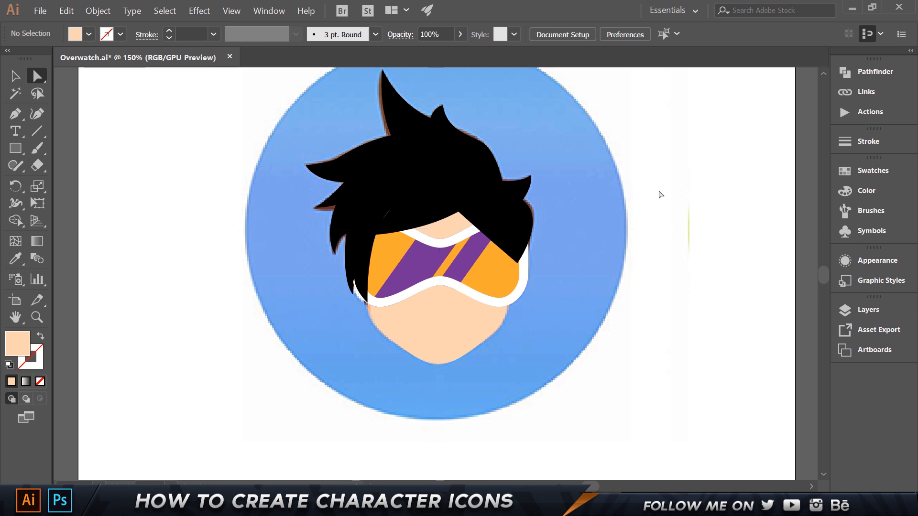
scroll(631, 156, up, 1)
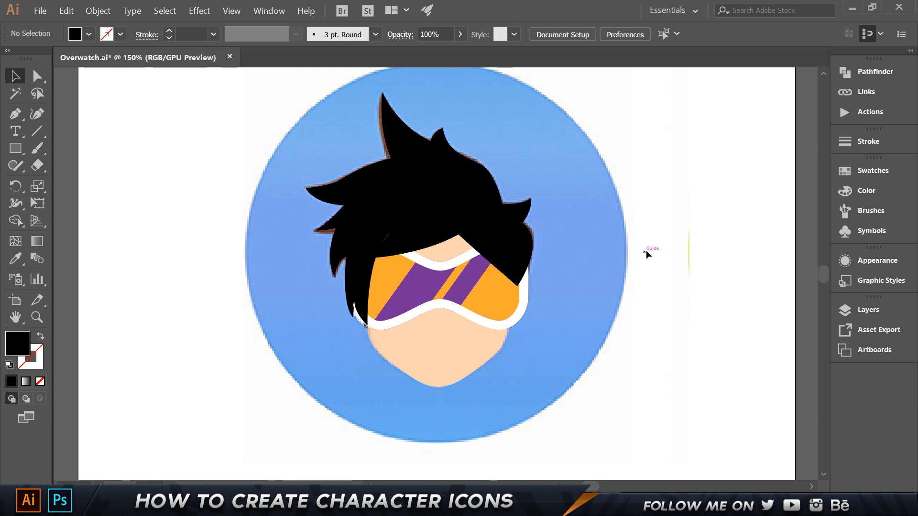
Delete the old layers from Layer 3 down to Layer 1 and unlock Layer 15.
click(880, 308)
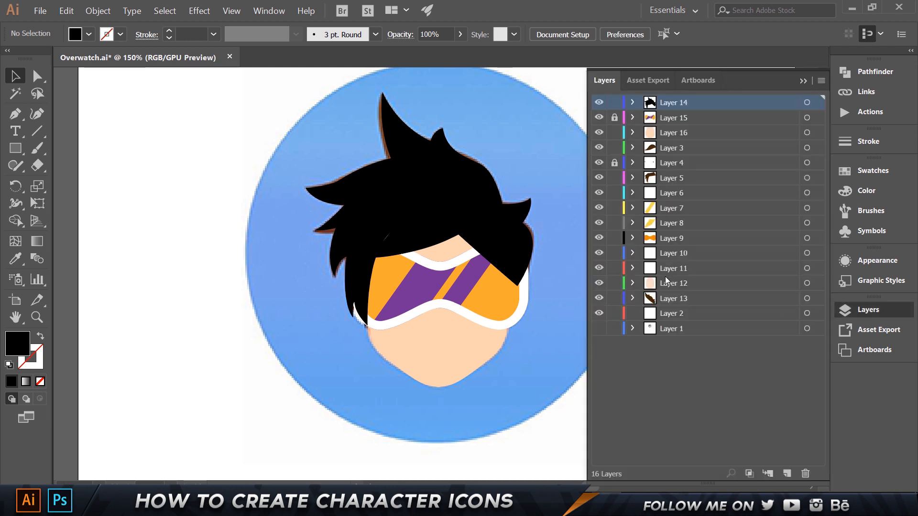
click(672, 148)
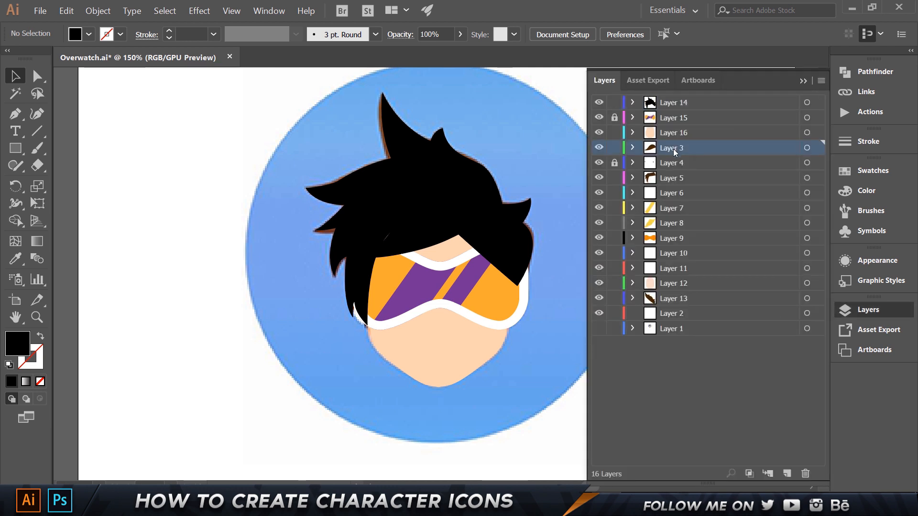
shift+click(681, 330)
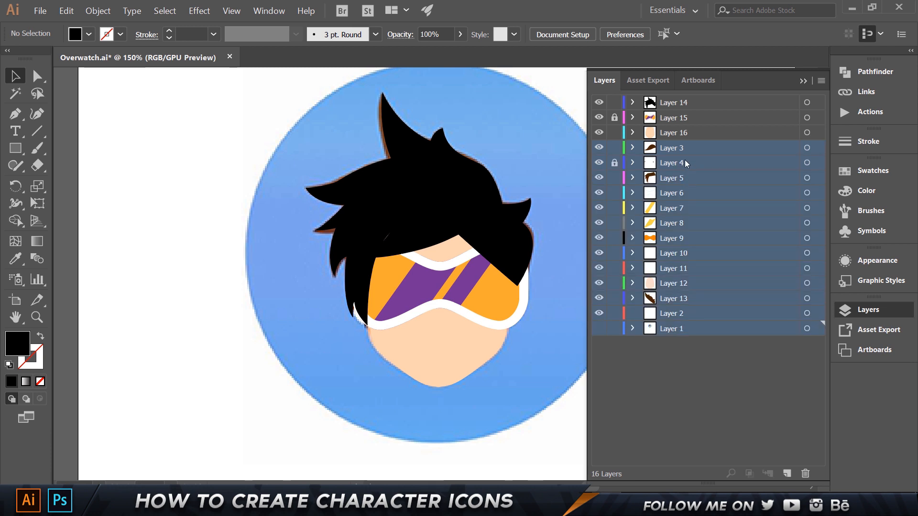
drag(729, 309, 806, 473)
click(615, 118)
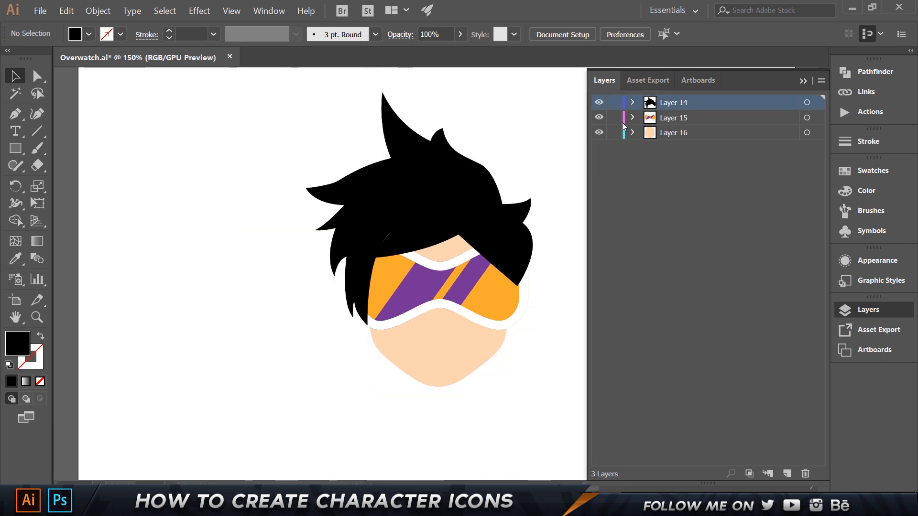
Release the hair artwork in Layer 14 to separate layers using the Sequence option.
ctrl+click(680, 101)
click(681, 102)
click(821, 81)
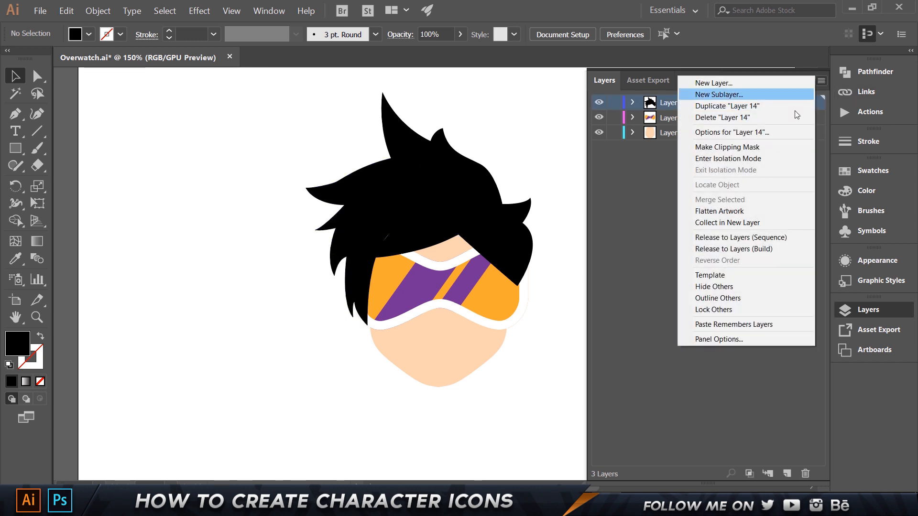
click(760, 238)
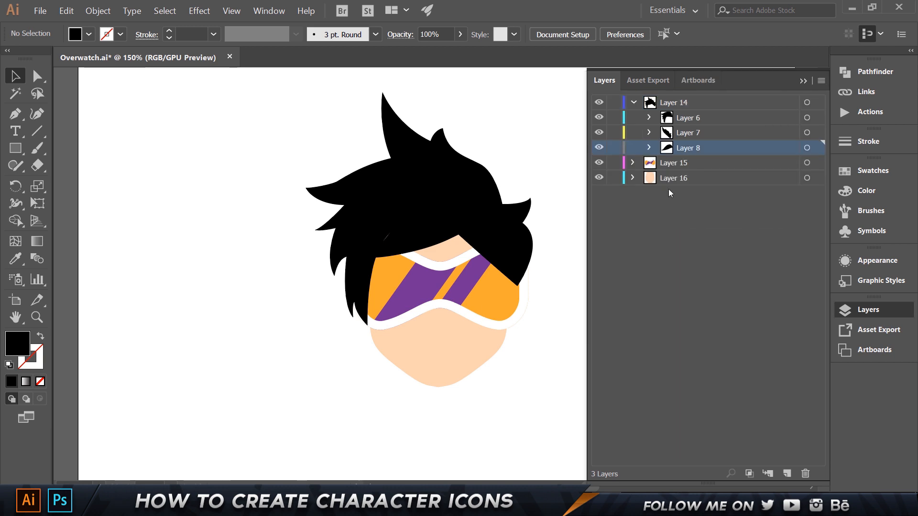
Move the three hair sublayers out of Layer 14 to the top level, between Layer 15 and Layer 16.
click(689, 120)
shift+click(694, 149)
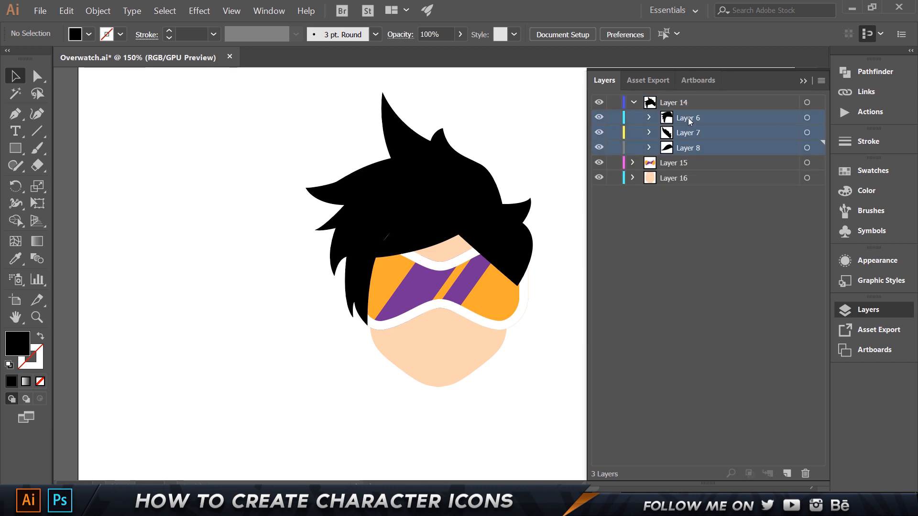
mouse_move(694, 150)
mouse_down()
mouse_move(656, 165)
mouse_move(638, 159)
mouse_move(632, 172)
mouse_move(667, 172)
mouse_up()
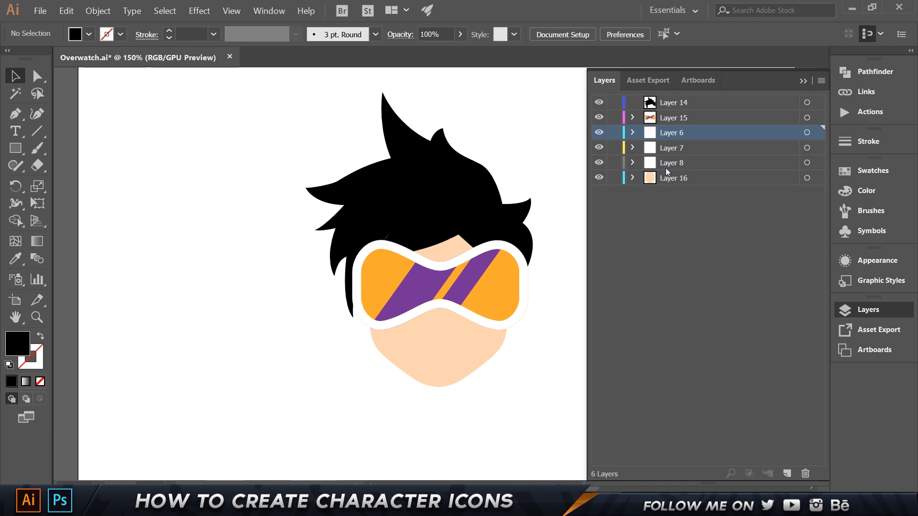
click(669, 103)
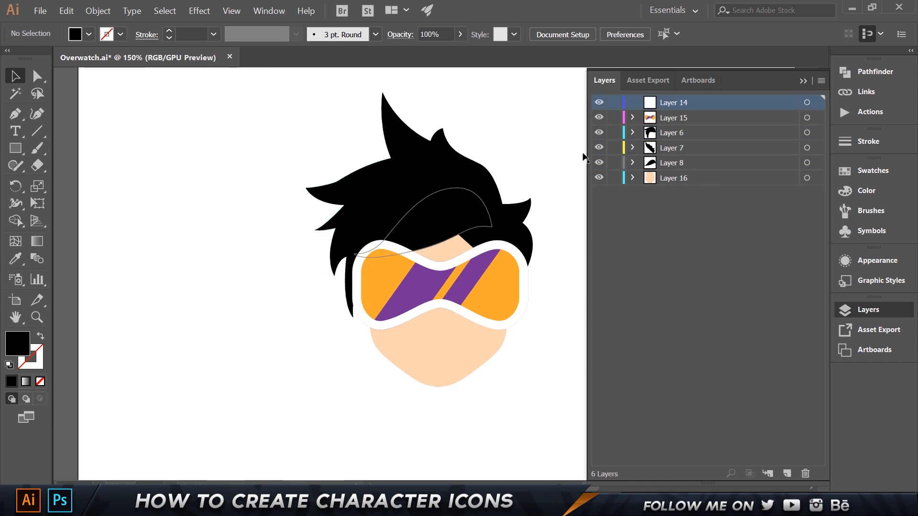
Release the goggle artwork in Layer 15 to separate layers using the Sequence option.
click(632, 118)
click(670, 118)
click(821, 80)
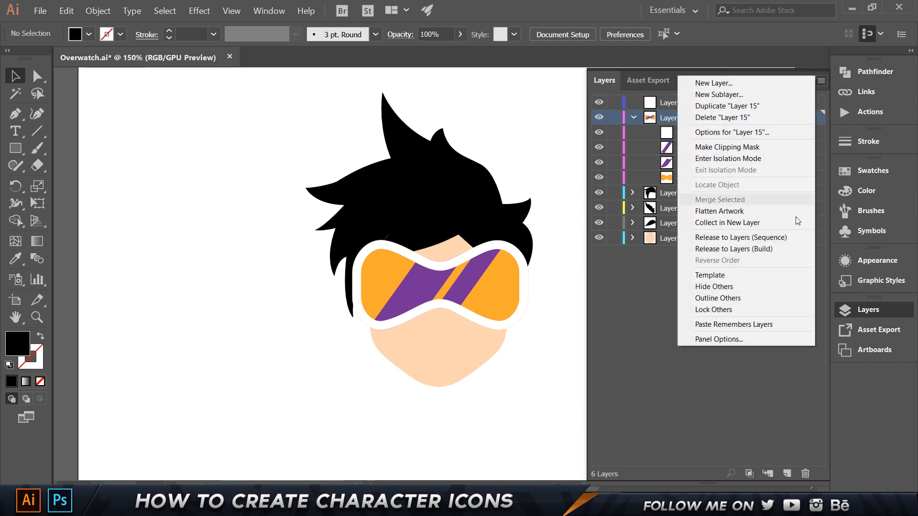
click(726, 238)
Move the four goggle sublayers to the top level, below the hair layers and above Layer 16.
shift+click(686, 176)
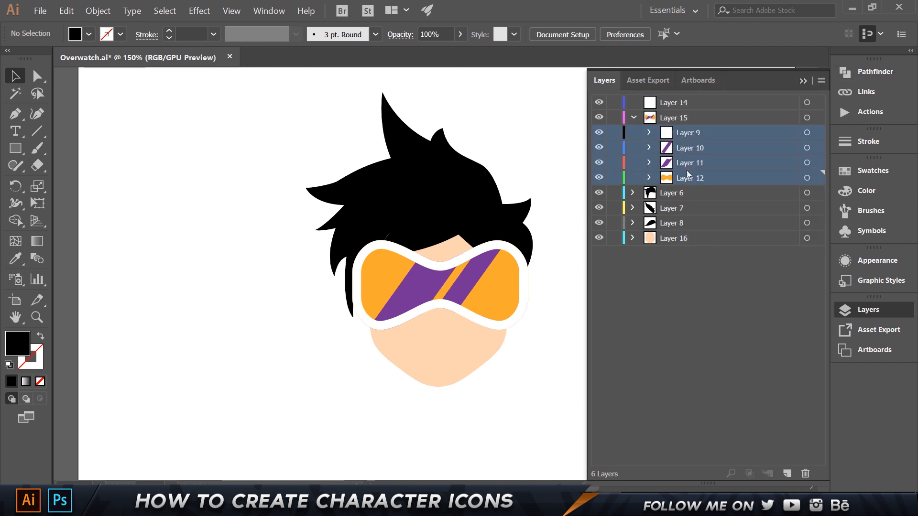
drag(687, 176, 688, 104)
click(693, 133)
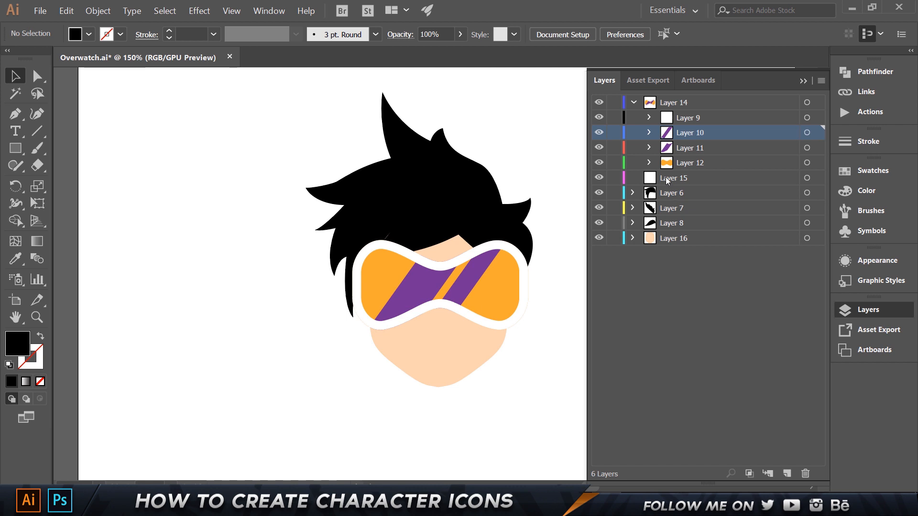
click(666, 177)
click(683, 120)
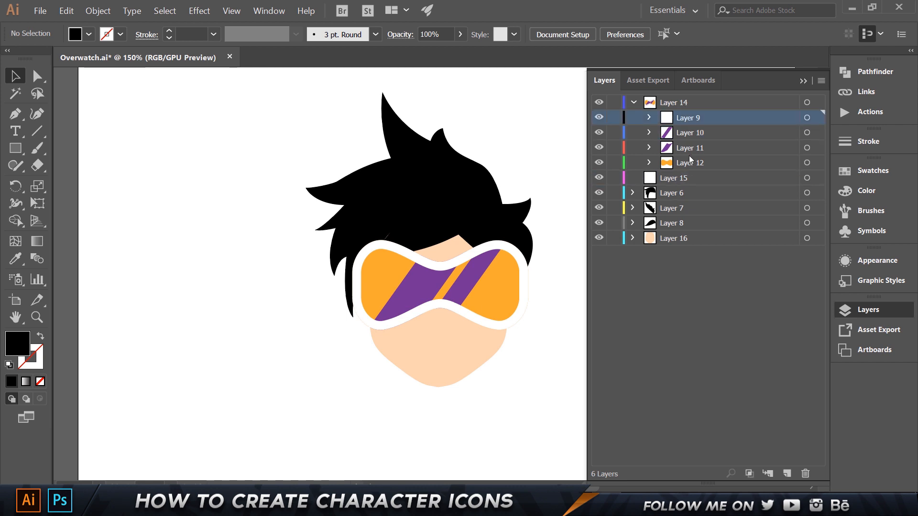
shift+click(688, 163)
drag(682, 132, 678, 231)
click(679, 134)
shift+click(679, 177)
click(681, 286)
click(642, 242)
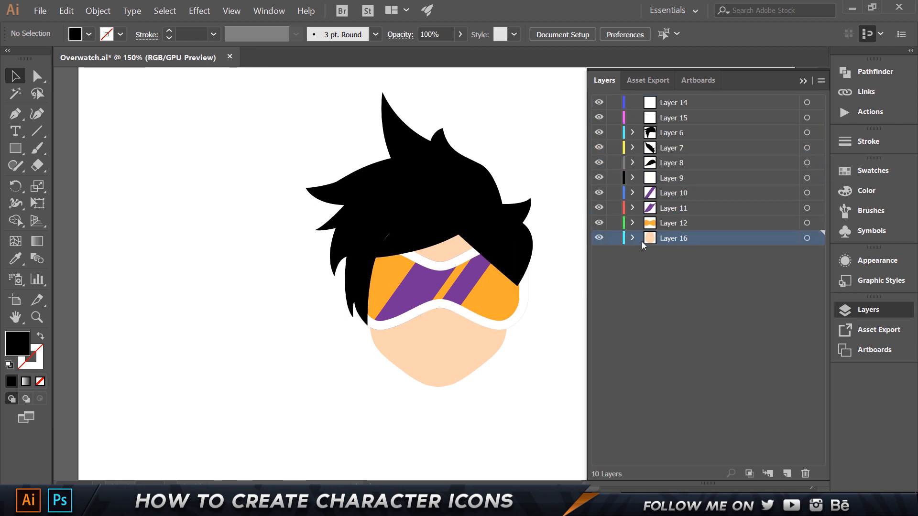
Check the contents of Layer 16 and delete the emptied Layers 14 and 15.
click(632, 238)
click(631, 240)
click(666, 123)
shift+click(674, 105)
drag(674, 105, 806, 473)
click(806, 83)
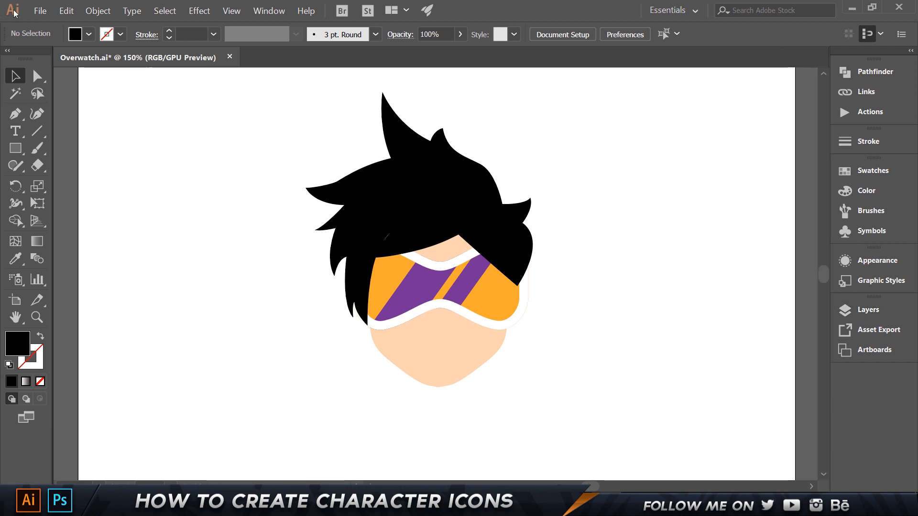
click(41, 10)
mouse_move(66, 197)
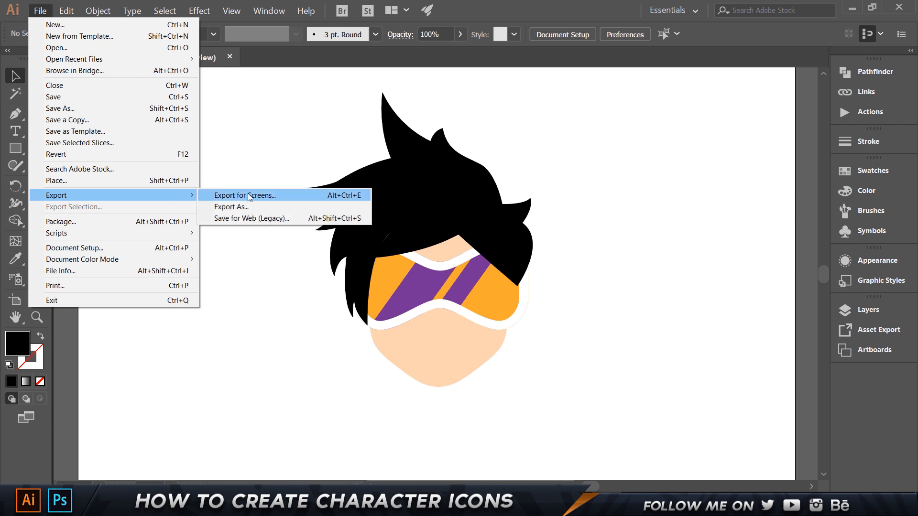
click(242, 206)
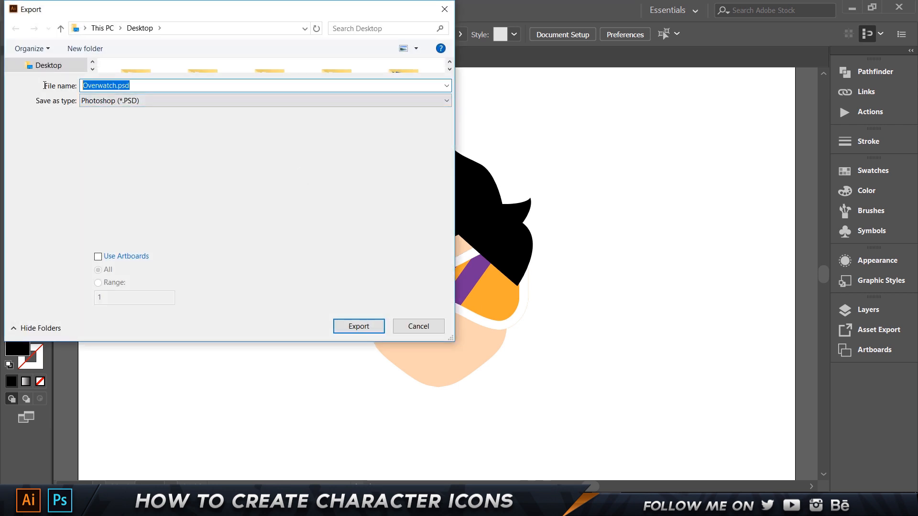
click(116, 101)
click(141, 86)
key(ctrl+a)
key(BackSpace)
text(Tuto)
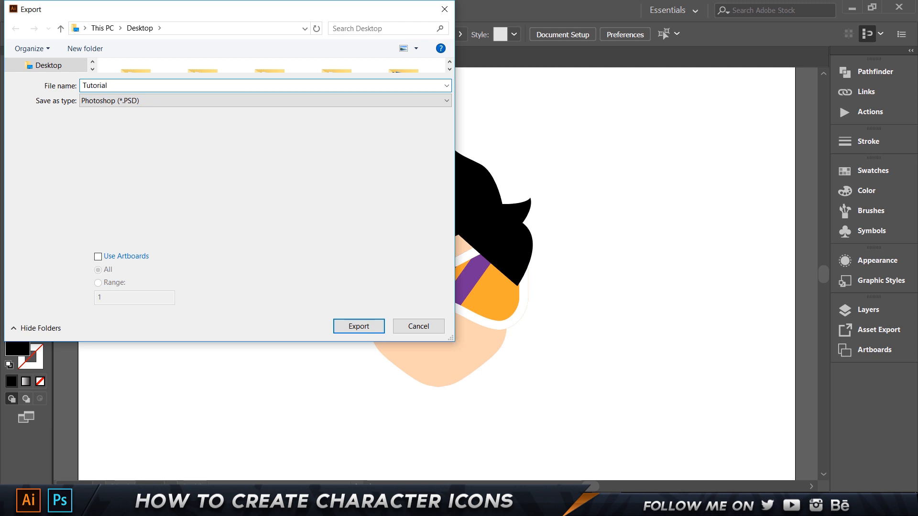
key(Return)
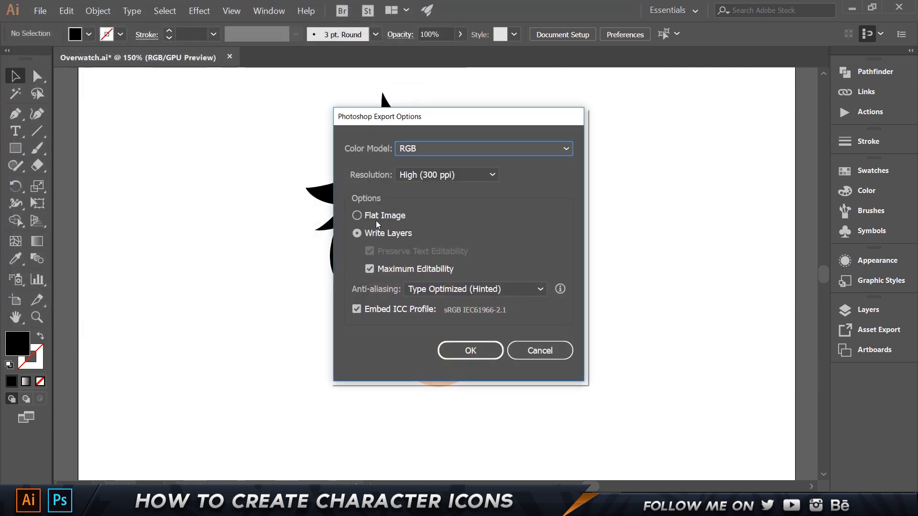
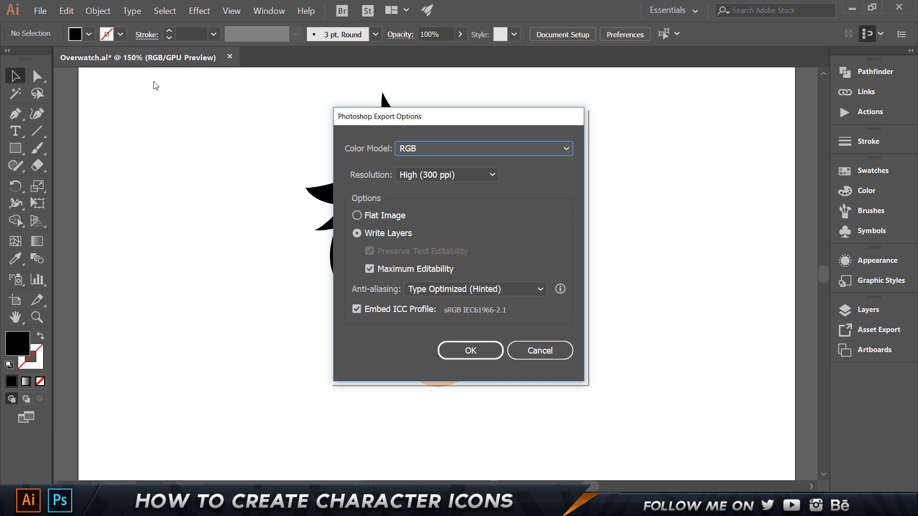
click(546, 355)
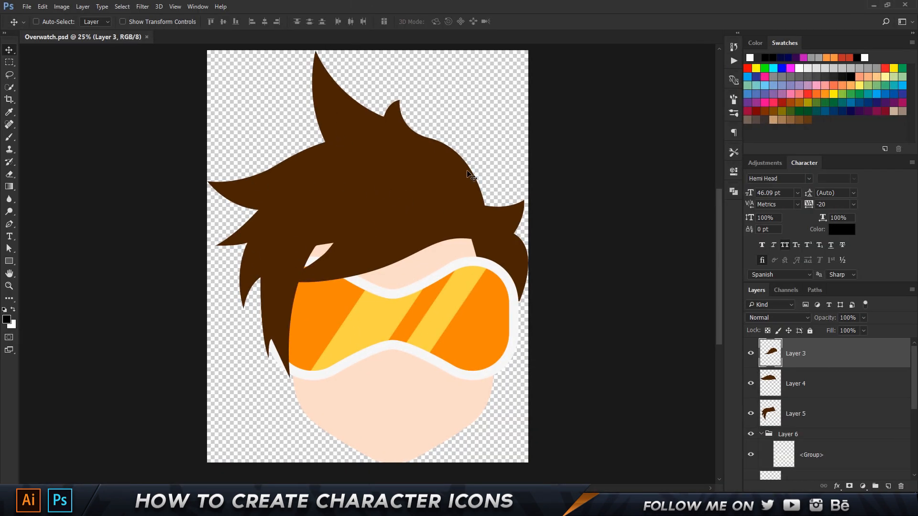
In Photoshop, try moving the Layer 3 hair piece down over the goggles, and undo the move.
drag(398, 175, 332, 221)
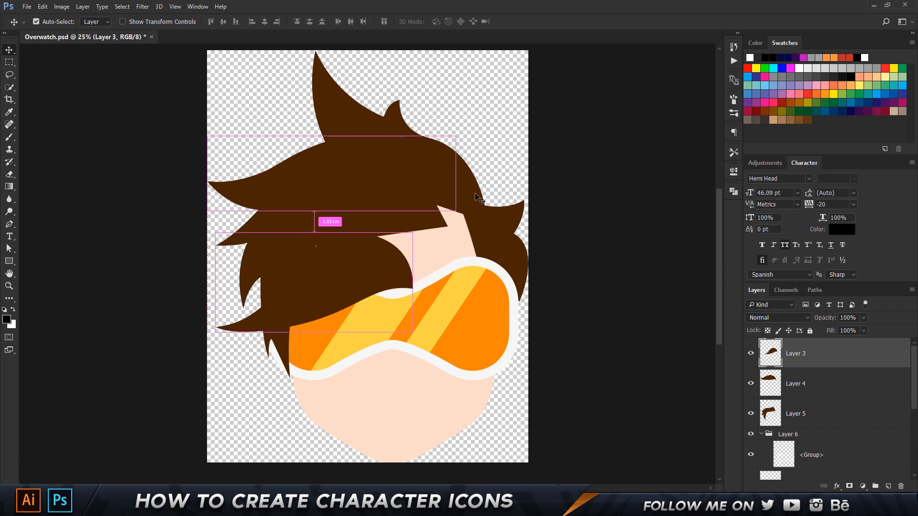
key(ctrl+z)
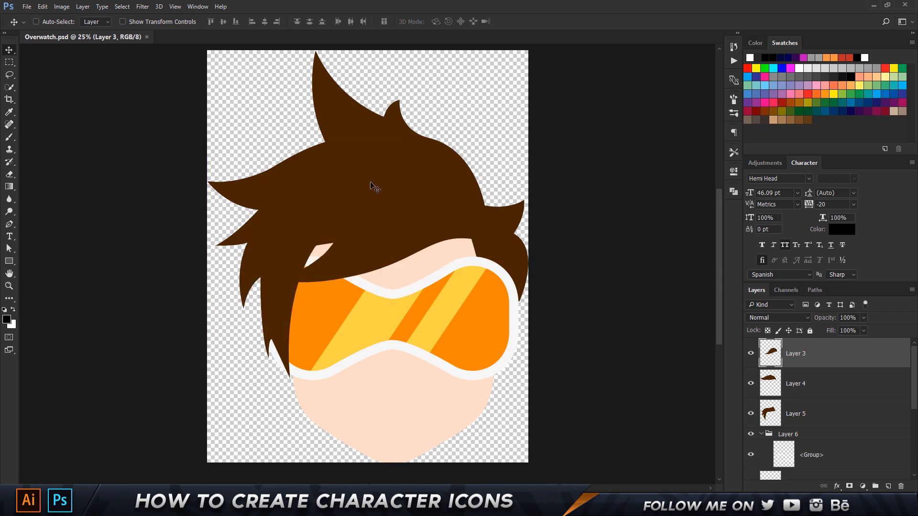
scroll(404, 169, down, 1)
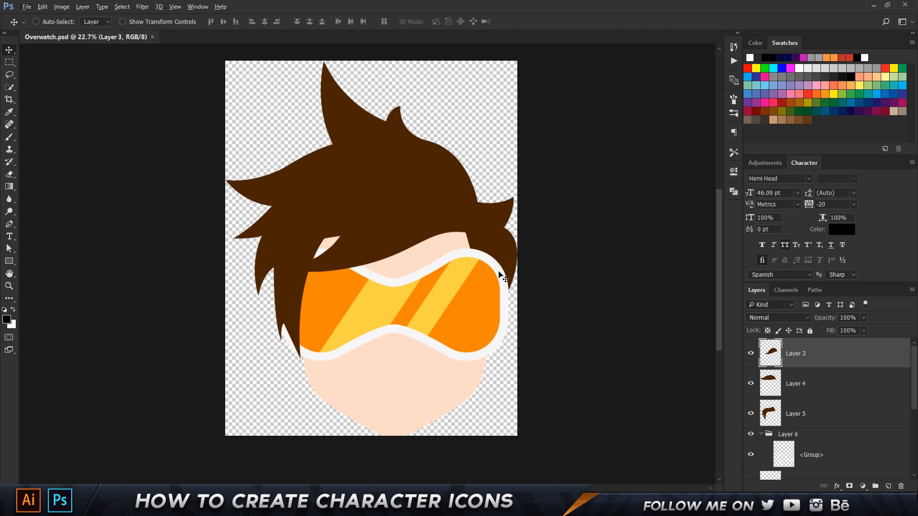
Create a new 1000 x 1000 px document at 72 ppi and return to the Overwatch.psd document.
click(26, 7)
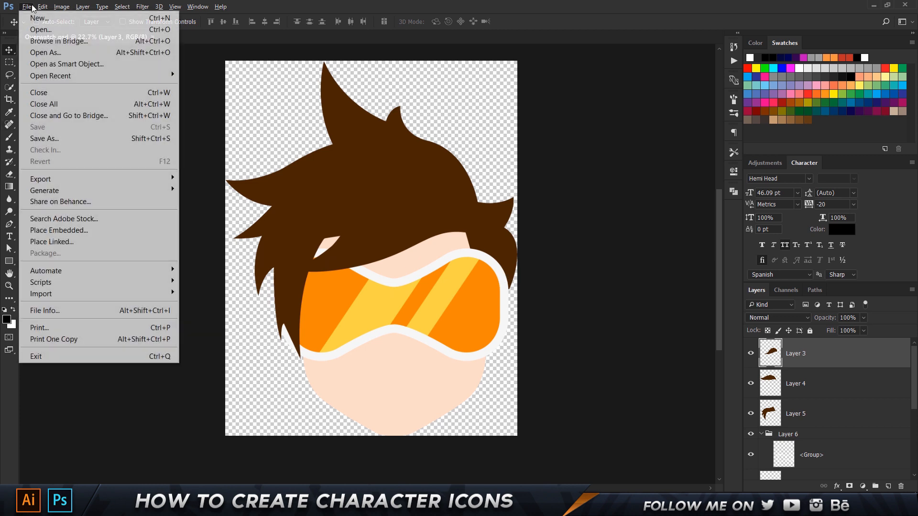
click(35, 13)
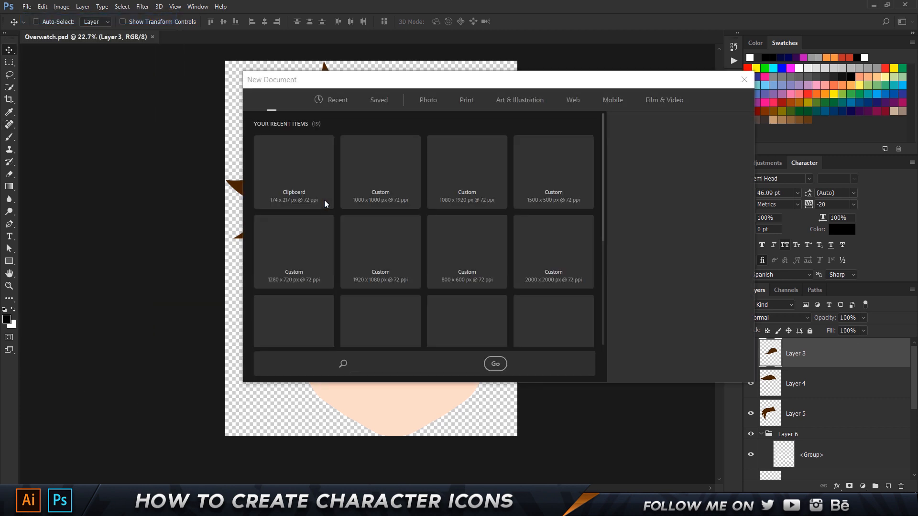
click(431, 169)
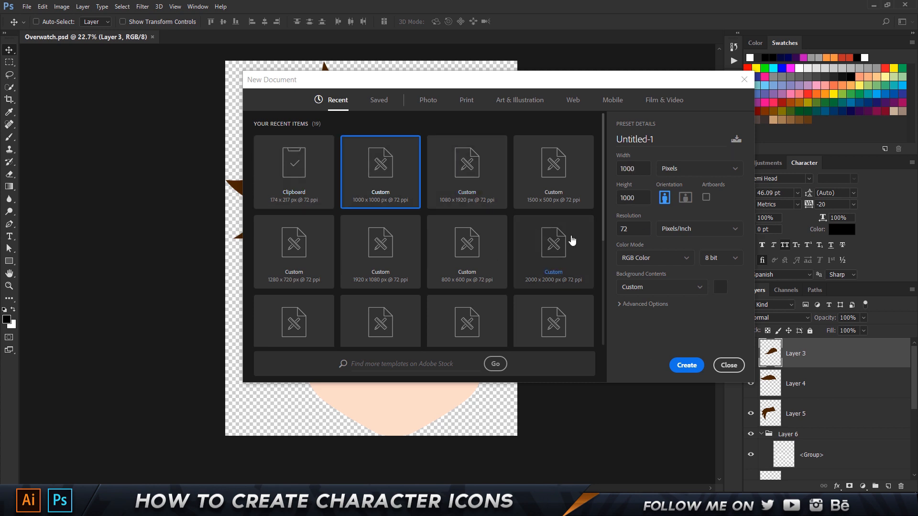
click(688, 365)
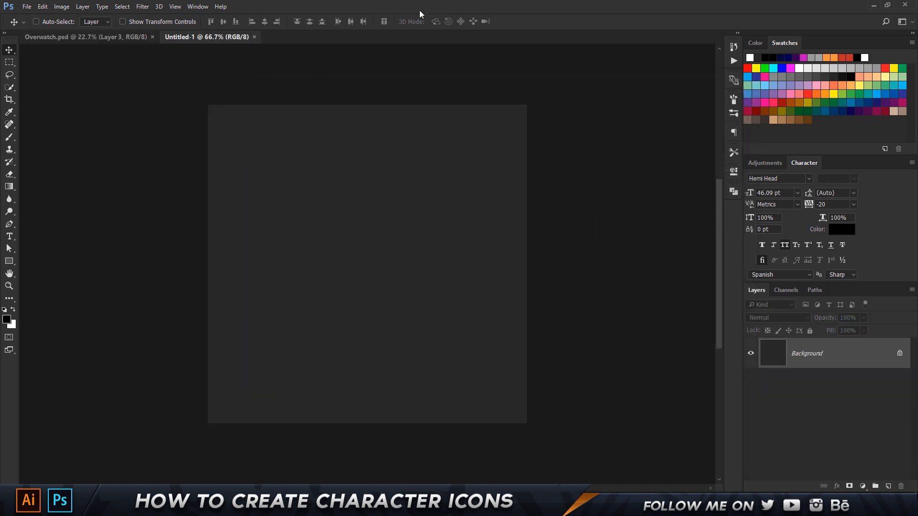
click(90, 37)
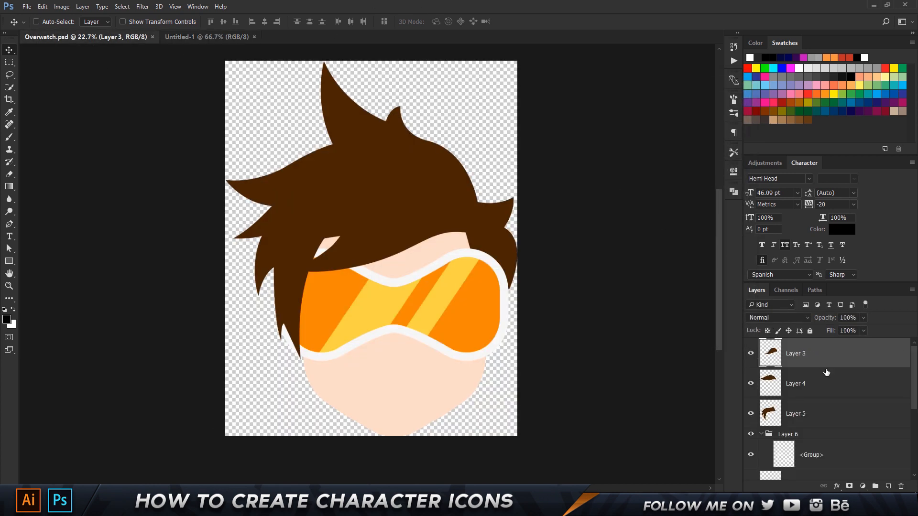
Select all the artwork layers in Overwatch.psd, copy them into the new 1000 x 1000 px document, and group them there.
scroll(827, 377, down, 5)
shift+click(814, 468)
drag(429, 185, 456, 250)
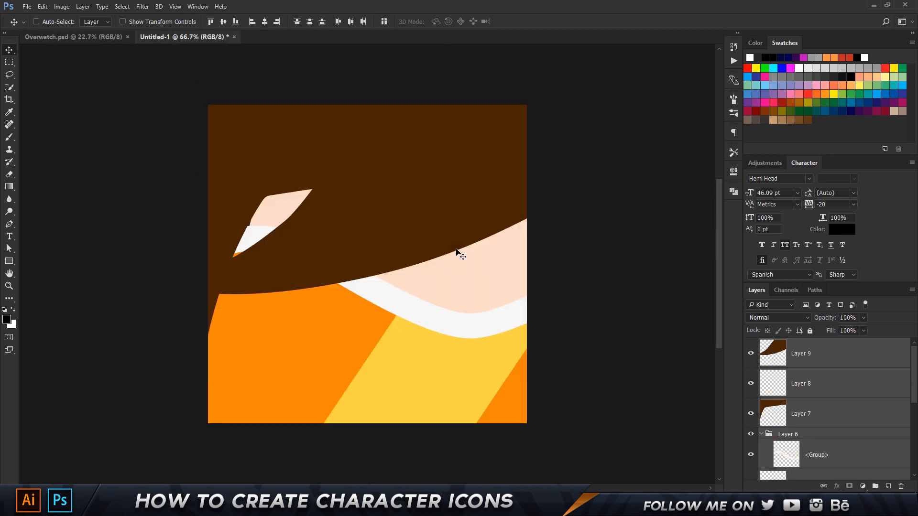
scroll(368, 205, down, 2)
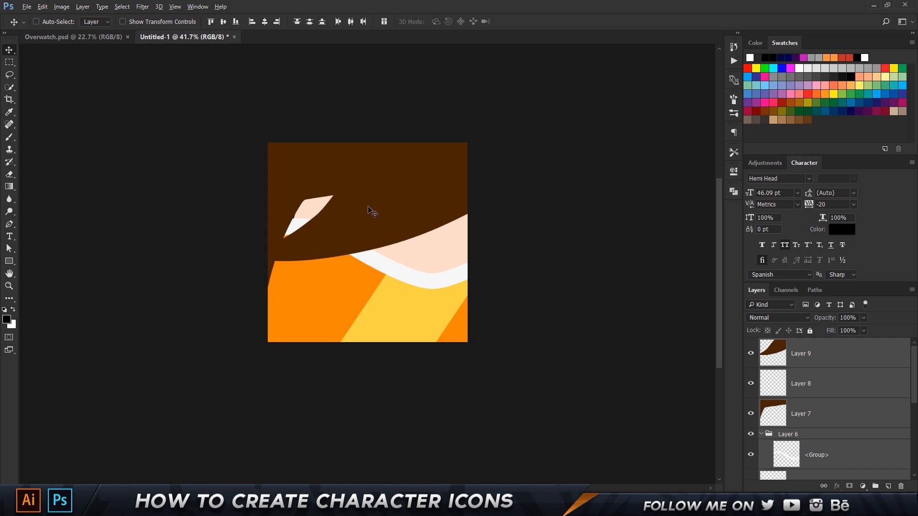
key(ctrl+g)
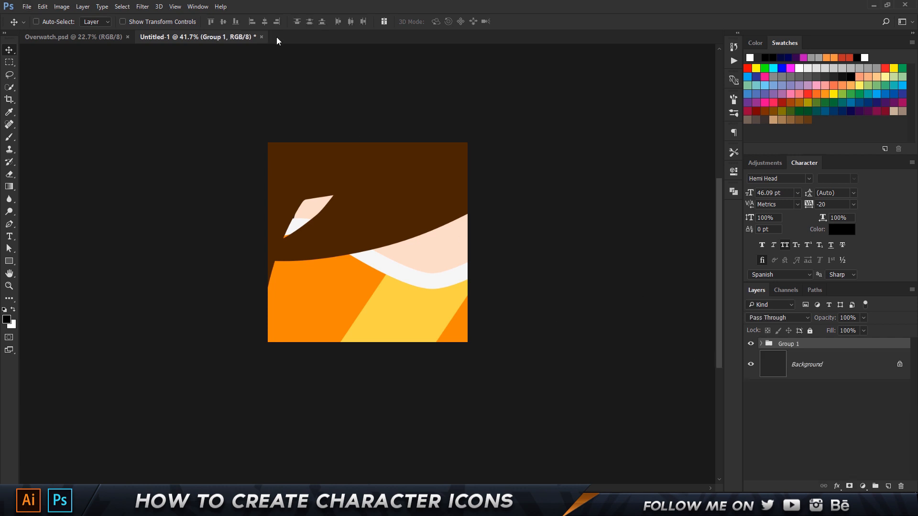
Centre the grouped head artwork horizontally and vertically on the canvas.
key(ctrl+a)
click(266, 22)
click(224, 20)
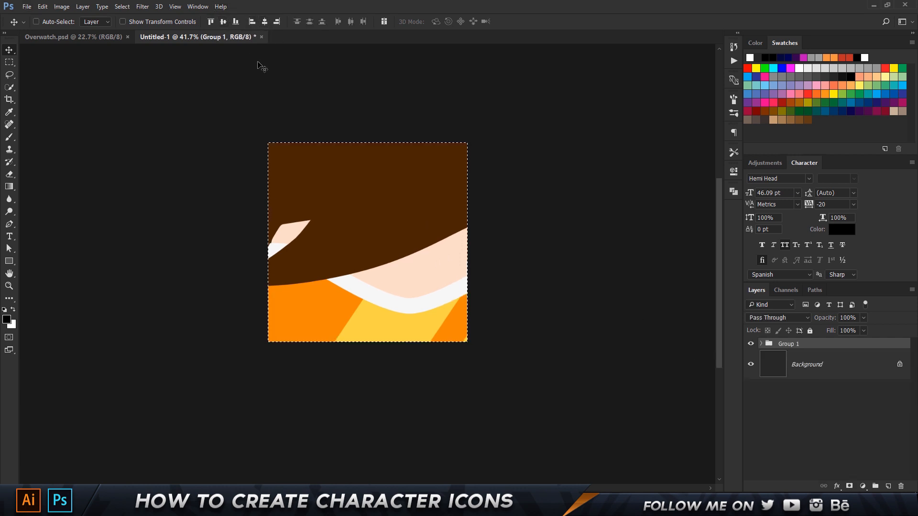
key(ctrl+d)
Scale the head group down proportionally to about 19.6% so it fits the canvas, and shift it to the right of centre.
key(ctrl+t)
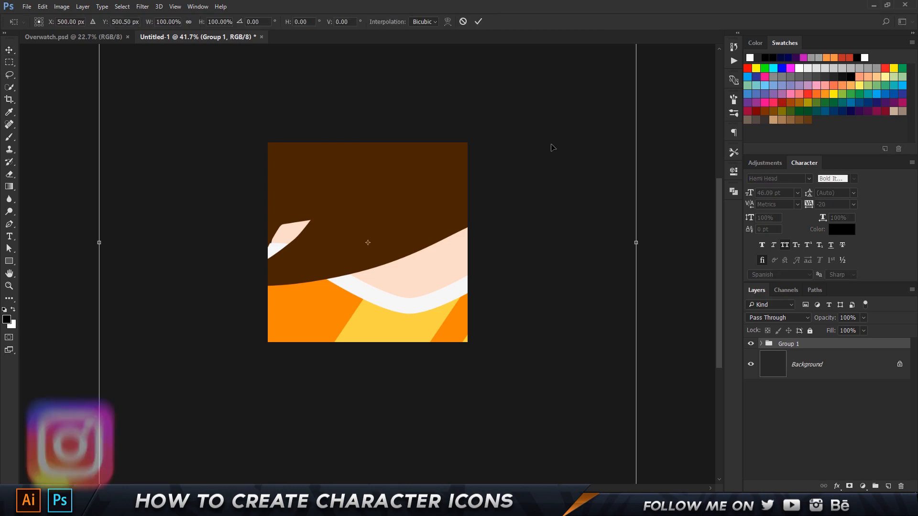
scroll(553, 147, down, 3)
drag(514, 154, 420, 249)
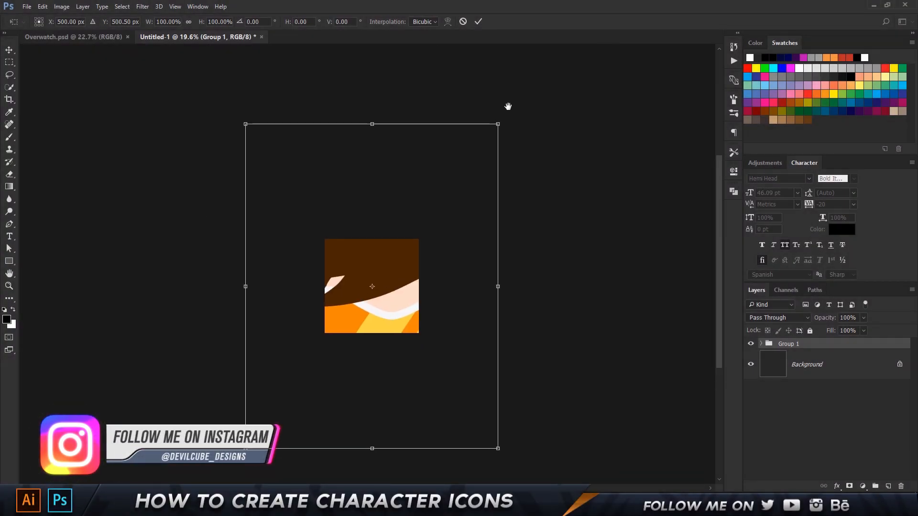
drag(491, 137, 374, 257)
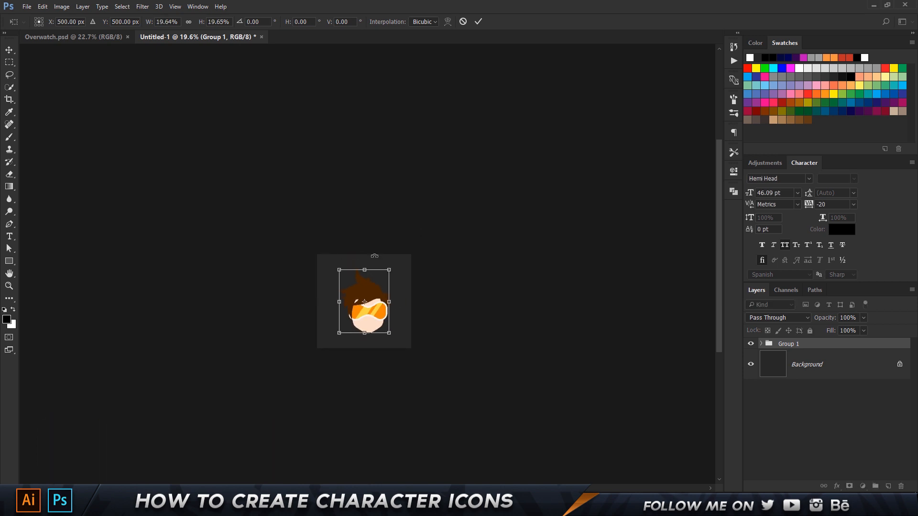
key(Return)
key(ctrl+0)
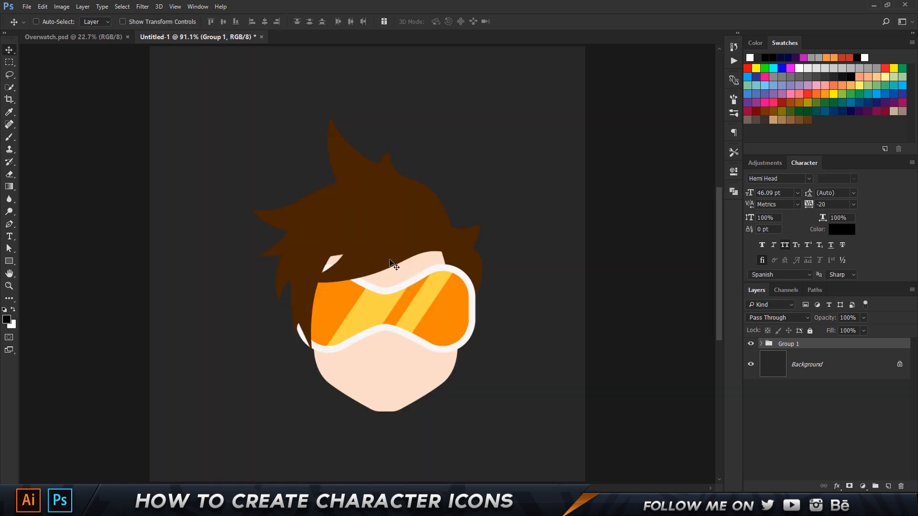
drag(379, 270, 457, 282)
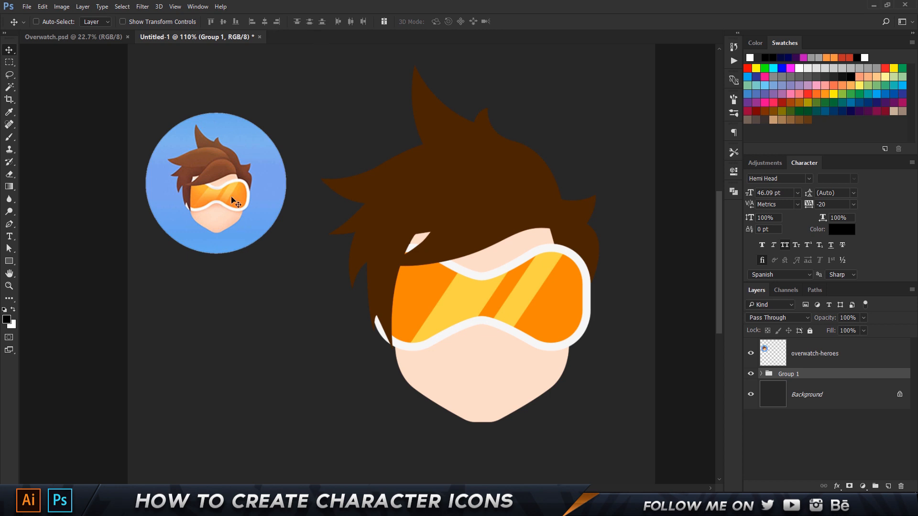
Expand Group 1 and hide hair Layers 8, 7 and 1, keeping the front strand on Layer 9 visible.
scroll(220, 186, up, 5)
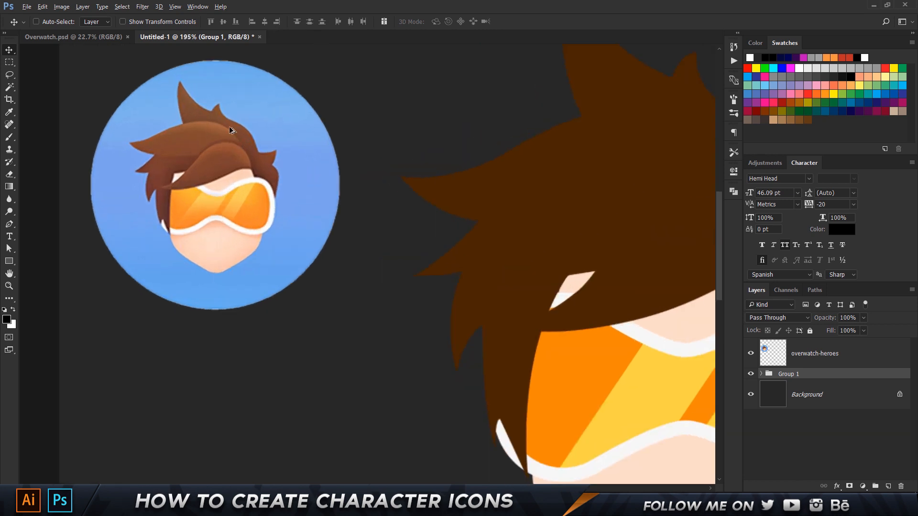
scroll(229, 130, down, 1)
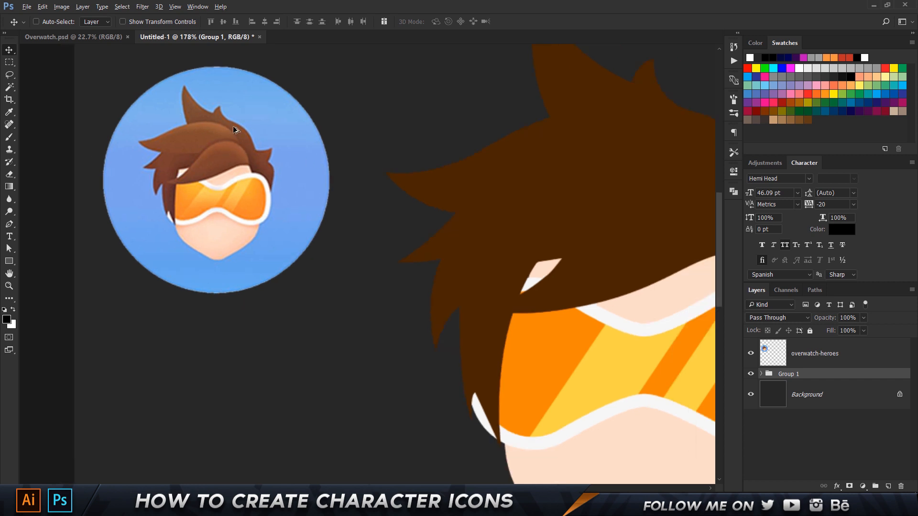
scroll(304, 172, down, 2)
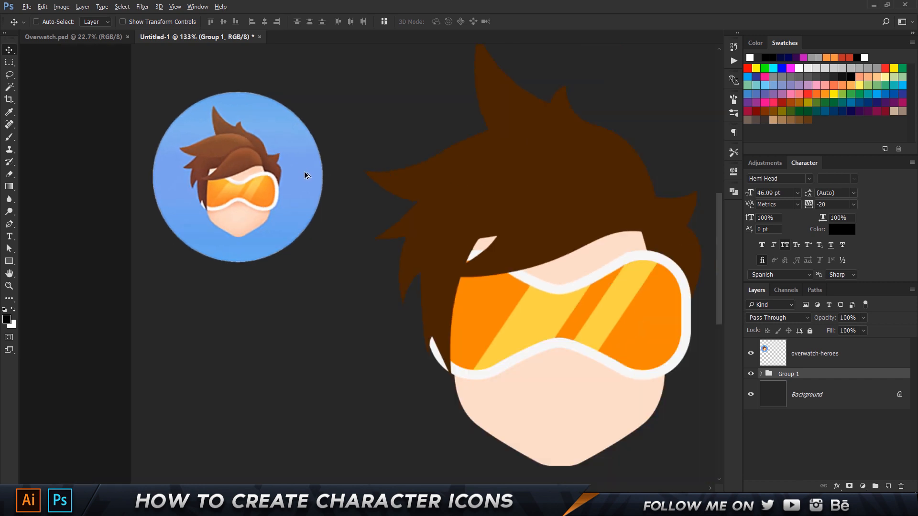
click(762, 374)
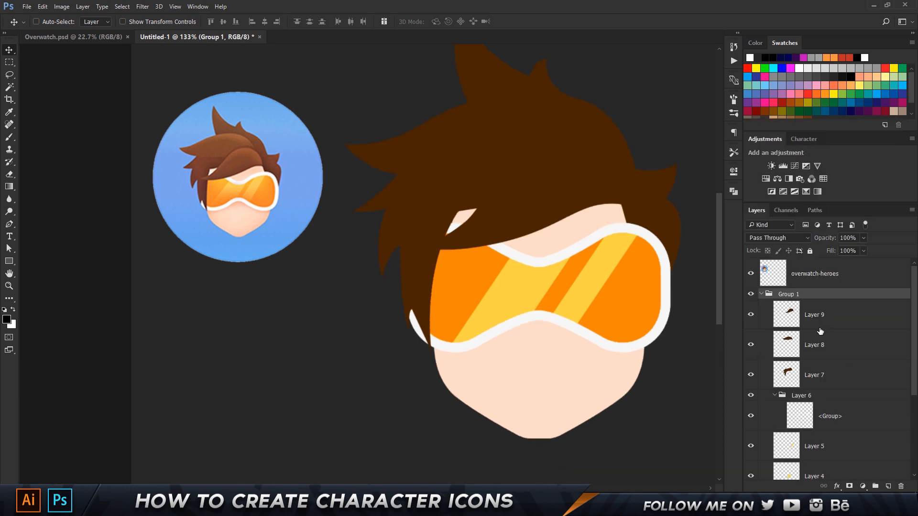
click(751, 375)
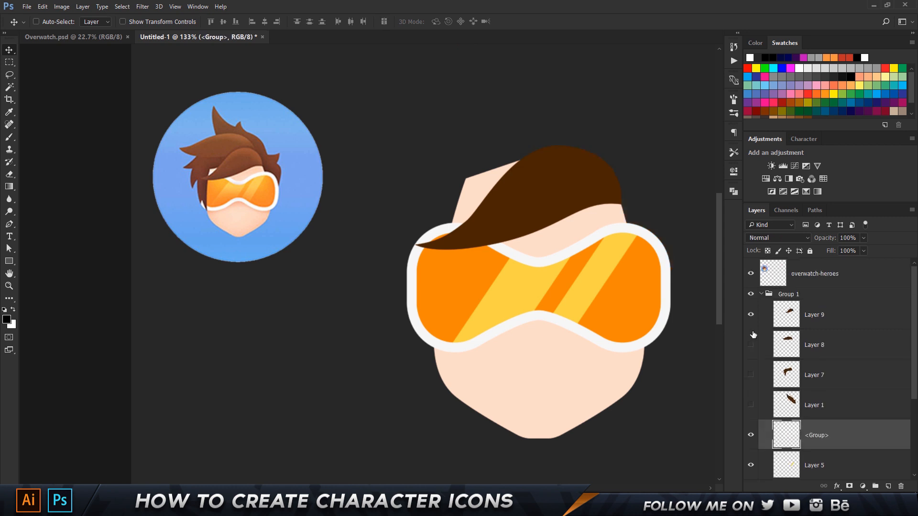
Choose a soft brush of about 69 px and add a new layer directly above Layer 9.
click(811, 311)
scroll(539, 206, up, 3)
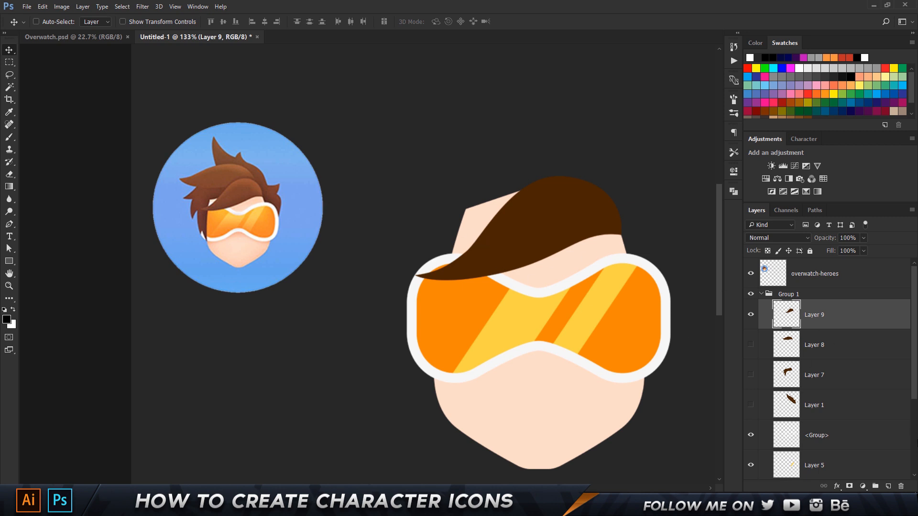
key(b)
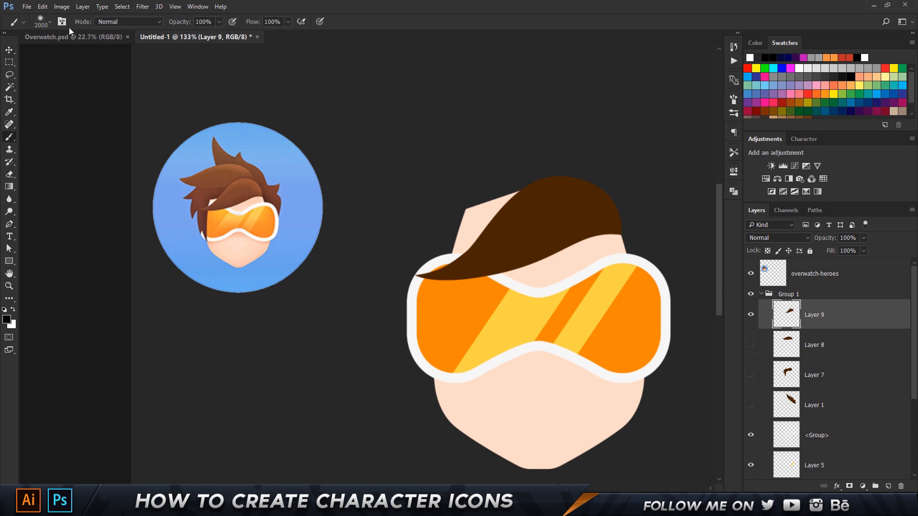
click(50, 22)
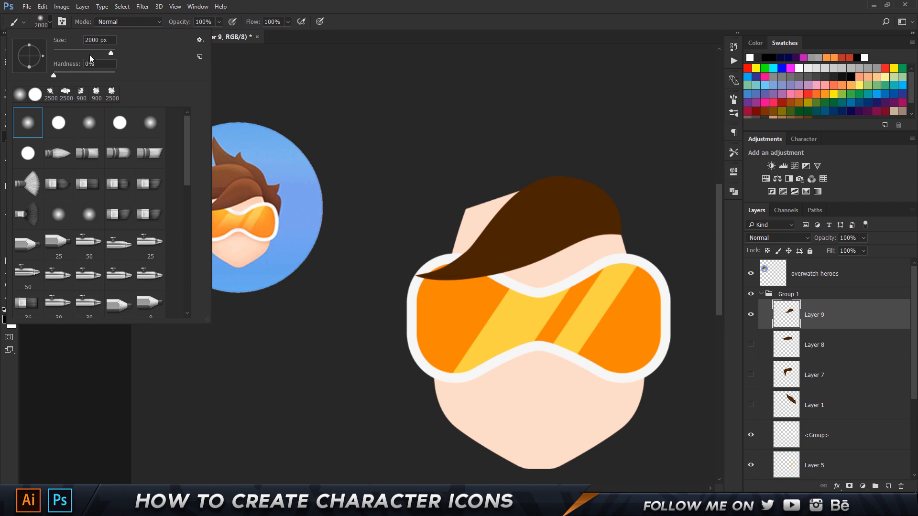
drag(111, 53, 75, 53)
click(393, 122)
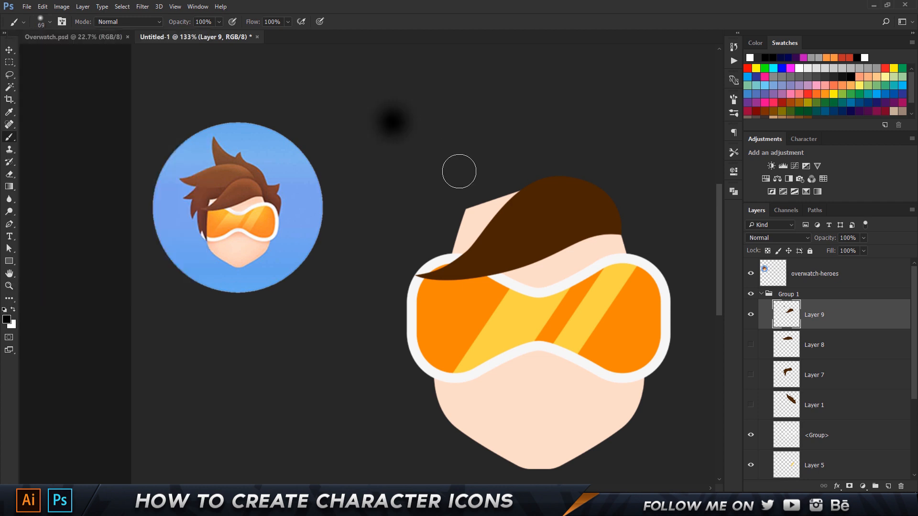
key(ctrl+z)
click(887, 486)
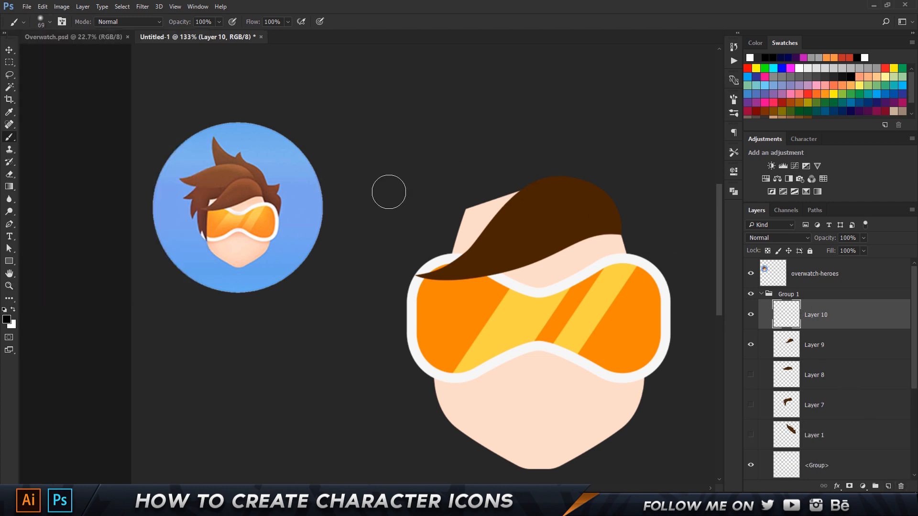
Make white the foreground colour and enlarge the brush to 400 px.
click(13, 309)
key(bracketright)
key(bracketright)
key(bracketright)
key(bracketright)
key(bracketright)
key(bracketright)
key(bracketright)
key(bracketright)
key(bracketright)
key(bracketright)
key(bracketright)
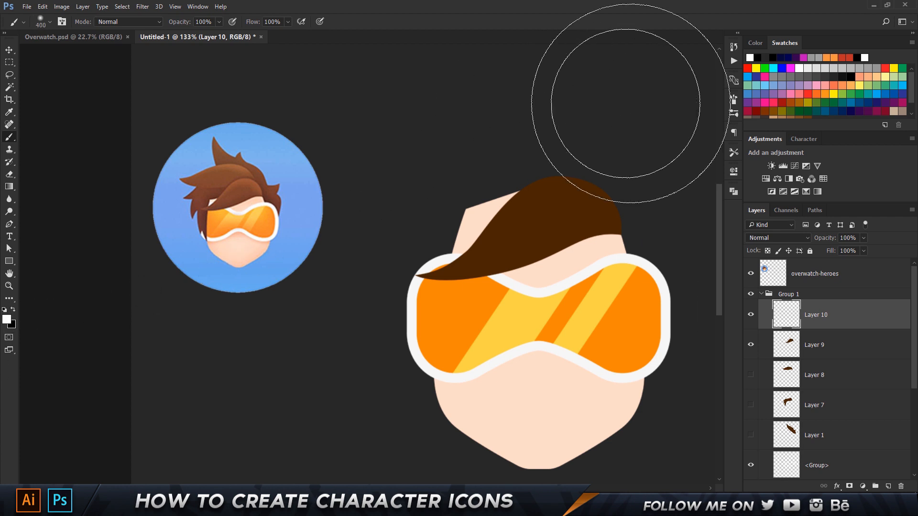
Set the brush to 0% hardness and 300 px, and clip Layer 10 to the Layer 9 hair strand.
click(48, 22)
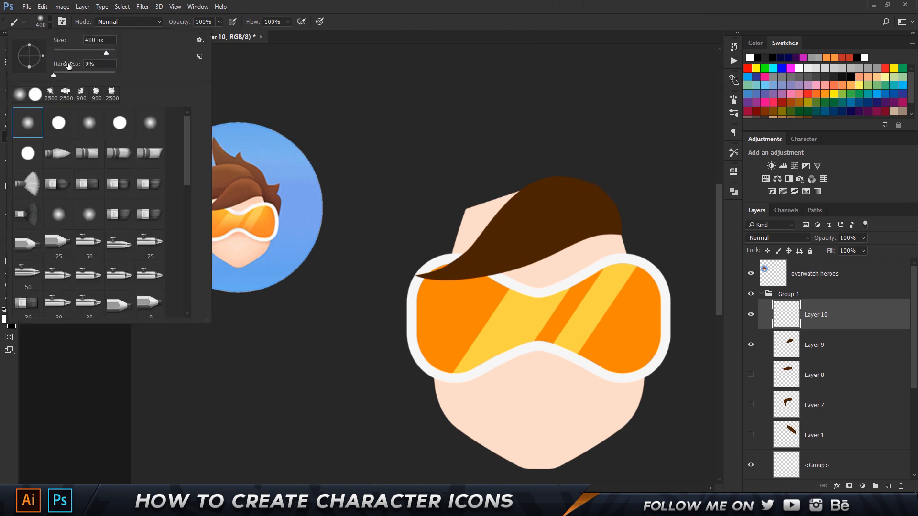
drag(66, 75, 31, 73)
click(422, 2)
drag(614, 108, 514, 118)
key(bracketleft)
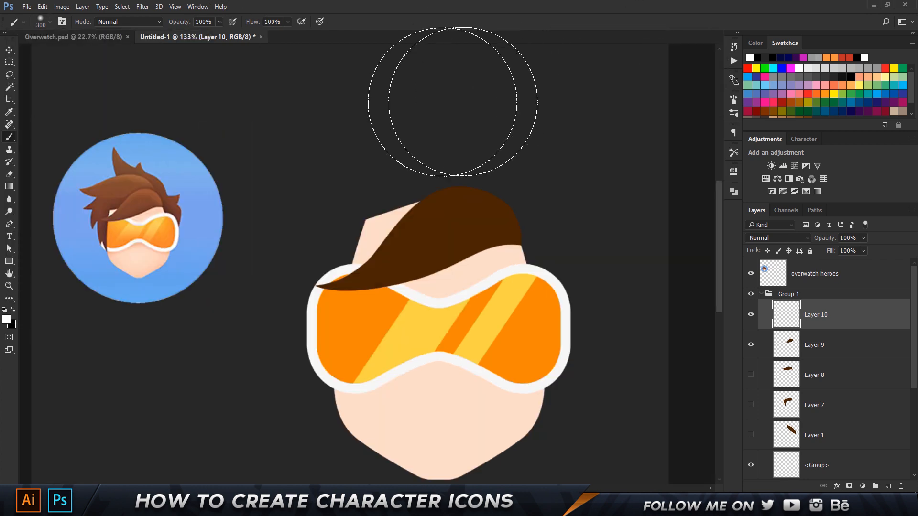
right_click(841, 321)
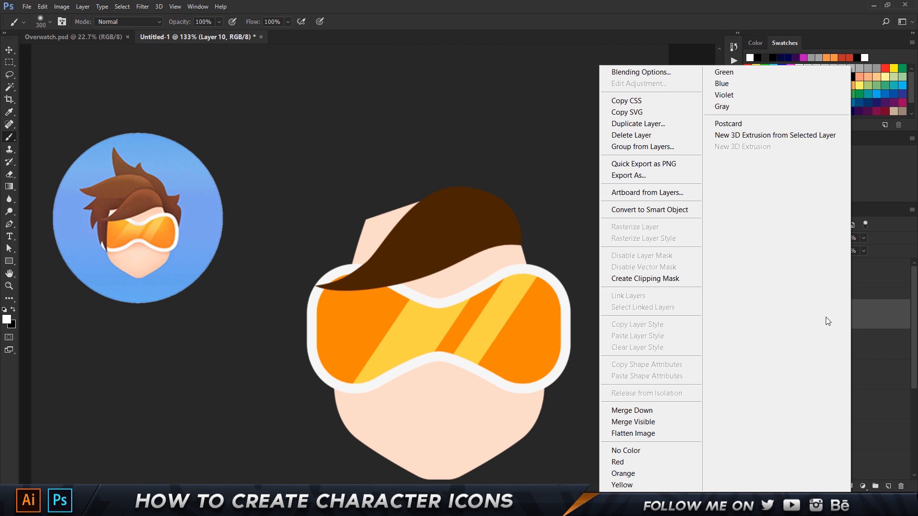
click(659, 282)
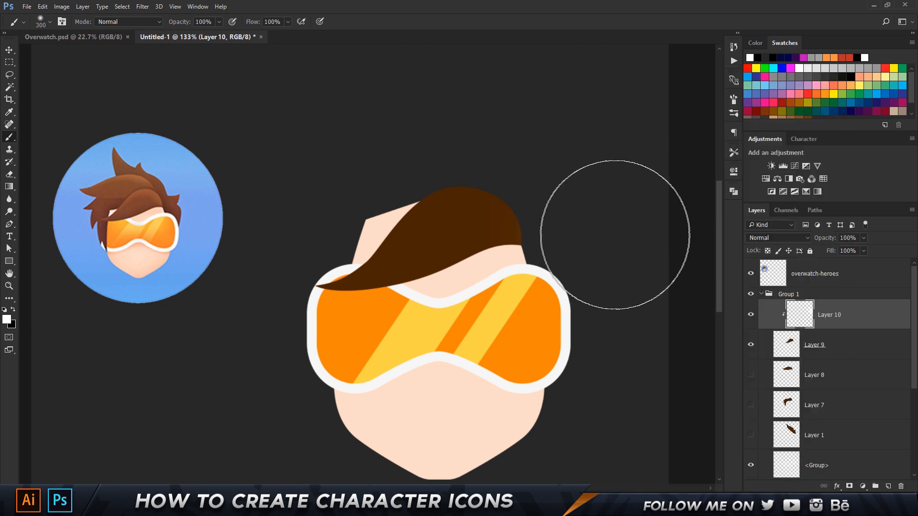
Try soft white highlight strokes along the upper edge of the front hair strand, and undo them.
click(615, 235)
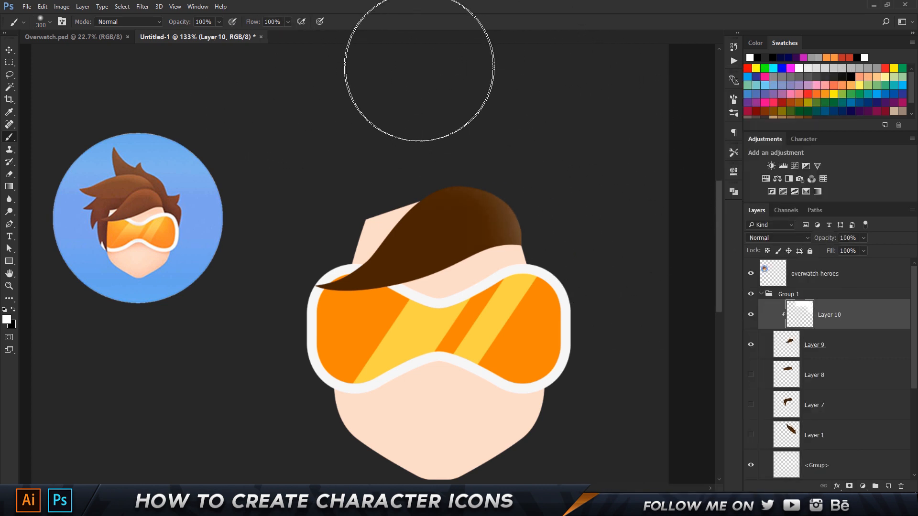
mouse_move(419, 67)
mouse_down()
mouse_move(413, 99)
mouse_move(247, 176)
mouse_move(317, 104)
mouse_move(384, 129)
mouse_move(569, 102)
mouse_move(513, 77)
mouse_move(562, 109)
mouse_up()
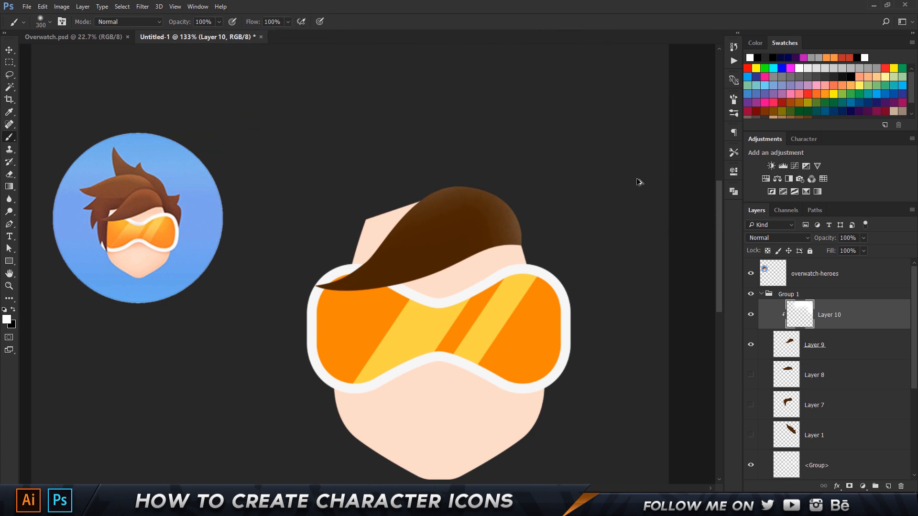
key(ctrl+z)
key(ctrl+z)
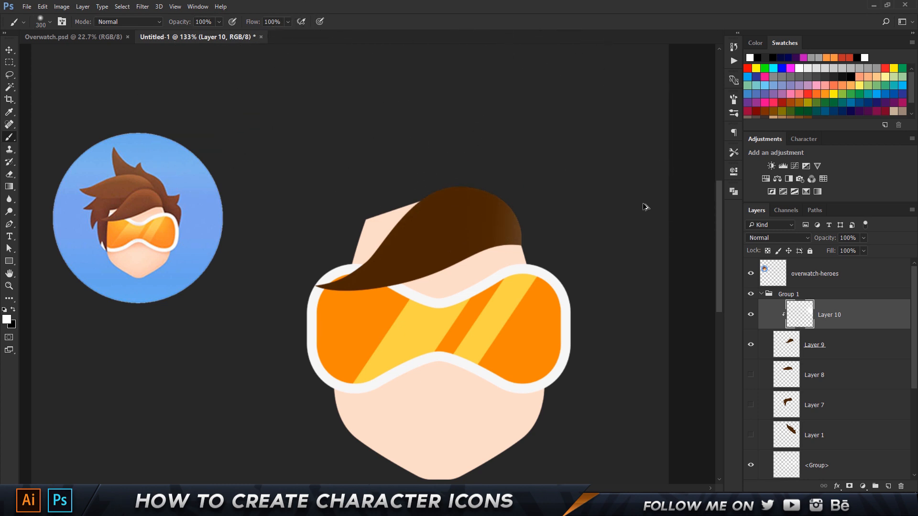
Paint soft white highlights on Layer 10 along the front hair strand's upper edge, using the brush at 500 px and 300 px.
key(bracketright)
key(bracketright)
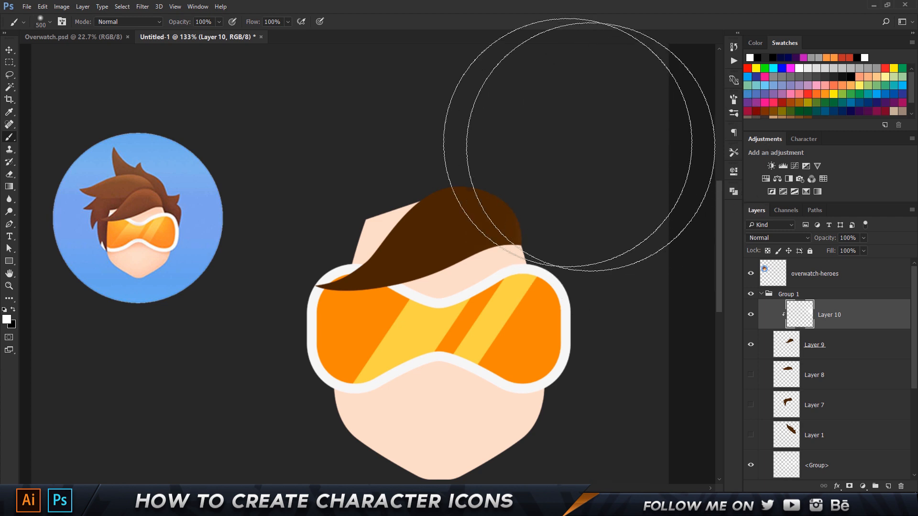
drag(492, 151, 401, 187)
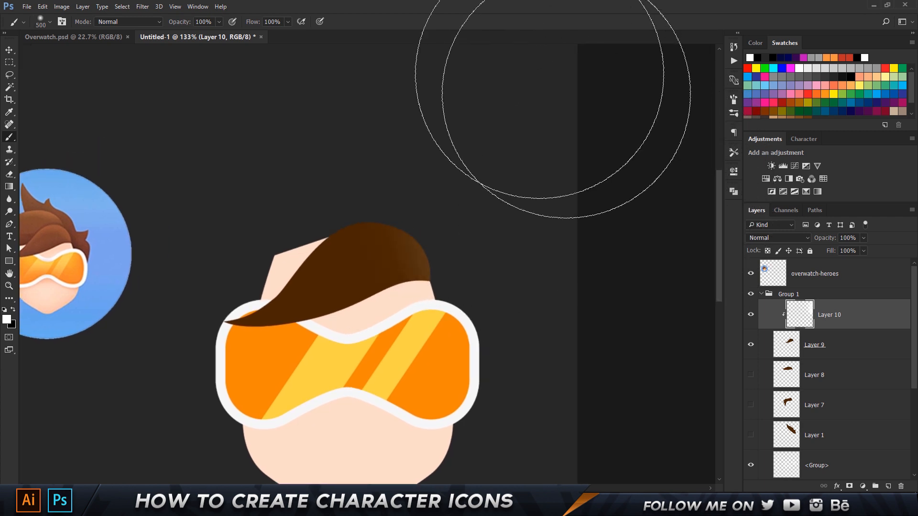
key(ctrl+0)
key(bracketleft)
key(bracketleft)
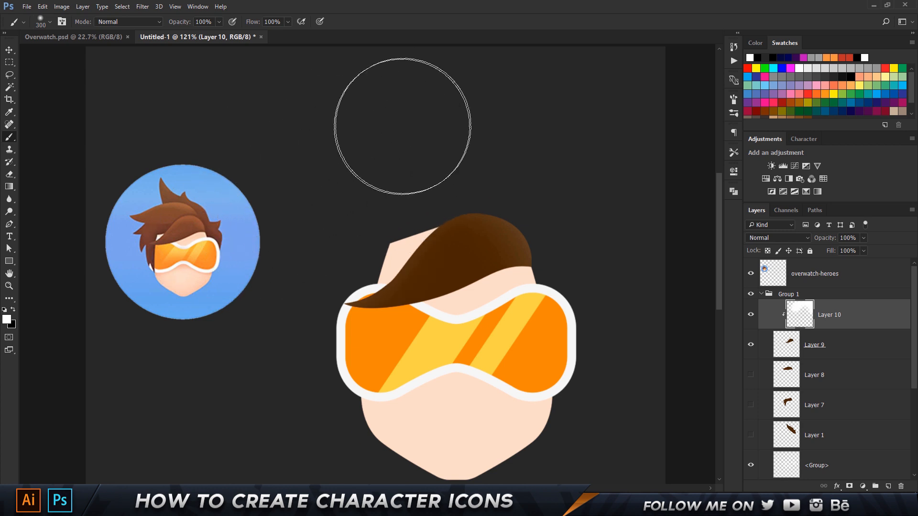
drag(282, 223, 607, 96)
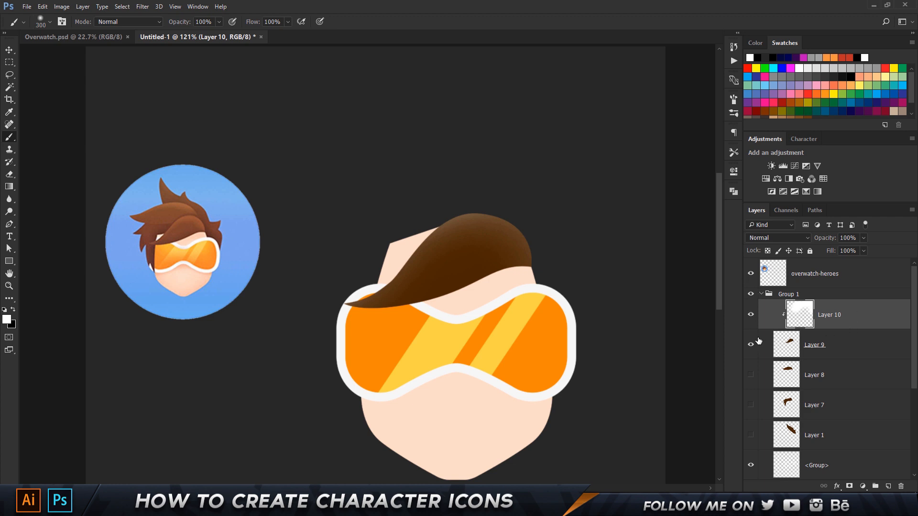
Show Layer 8, add a new layer directly above it, and clip that layer to the Layer 8 hair strand.
click(751, 375)
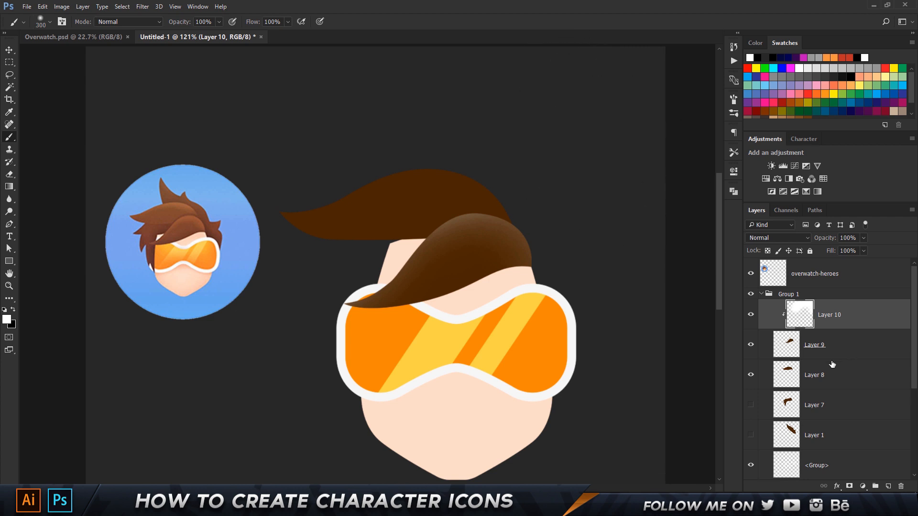
click(848, 347)
click(887, 487)
drag(845, 346, 841, 380)
right_click(833, 378)
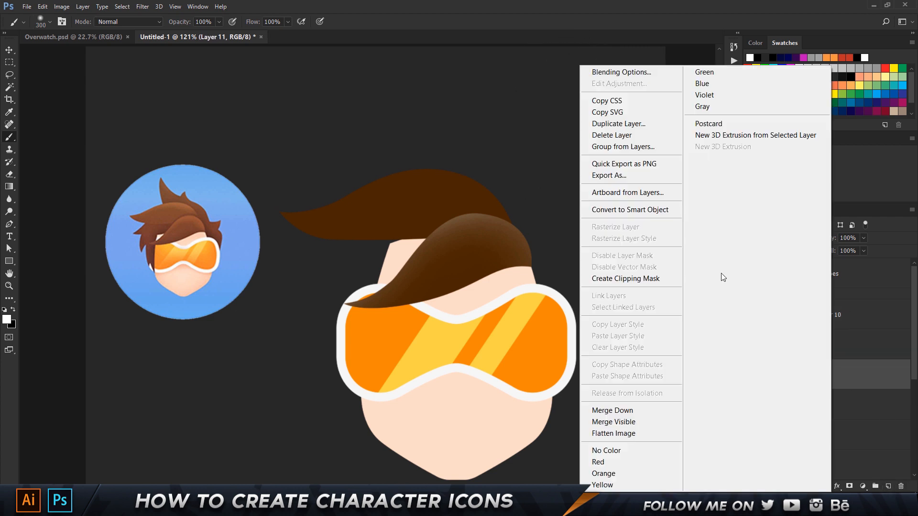
click(630, 278)
Paint soft white highlights on Layer 11 along the upper edge of the Layer 8 hair strand with the 300 px brush.
mouse_move(525, 120)
mouse_down()
mouse_move(379, 66)
mouse_move(590, 113)
mouse_up()
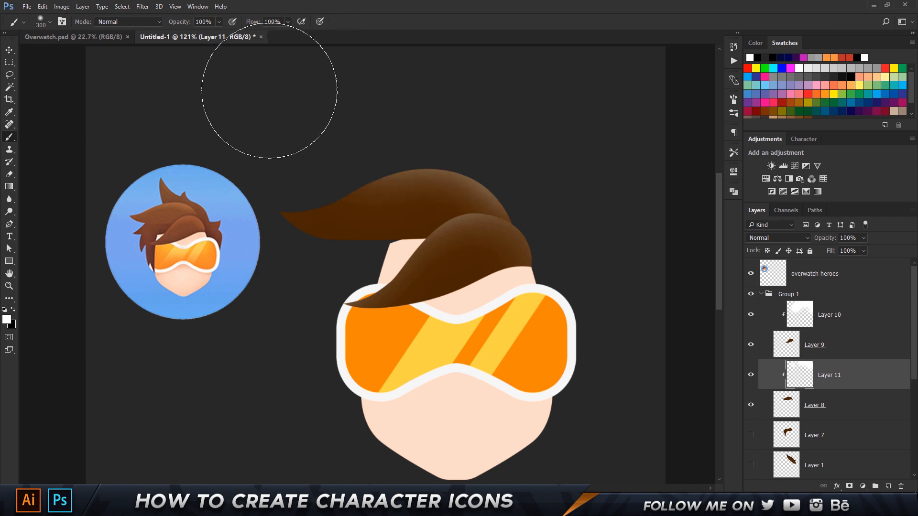
scroll(198, 223, up, 4)
scroll(199, 223, down, 4)
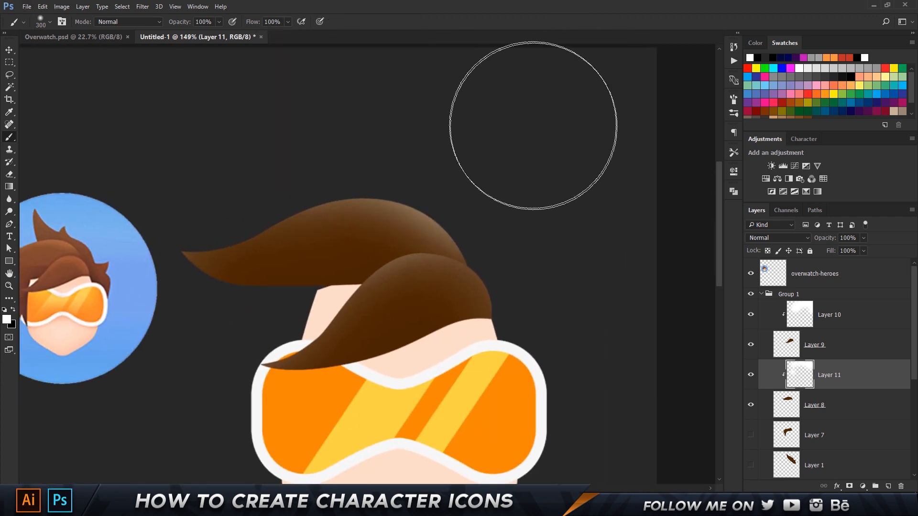
Show Layer 7, add a new layer directly above it, and clip that layer to the Layer 7 side hair.
drag(248, 123, 367, 127)
click(751, 435)
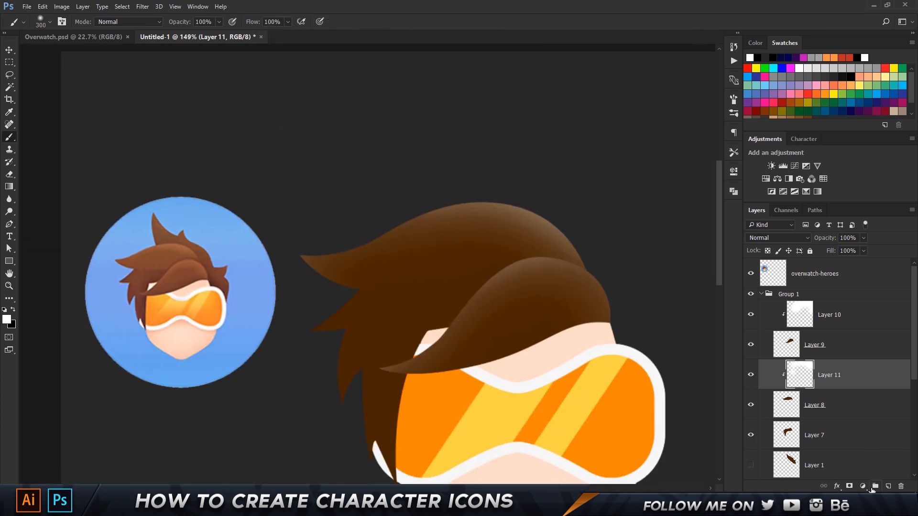
click(851, 436)
click(888, 486)
right_click(832, 436)
click(712, 220)
Paint soft white highlights on Layer 12 along the side hair's edges and tips, ending with the brush at 250 px.
drag(241, 121, 265, 53)
click(251, 313)
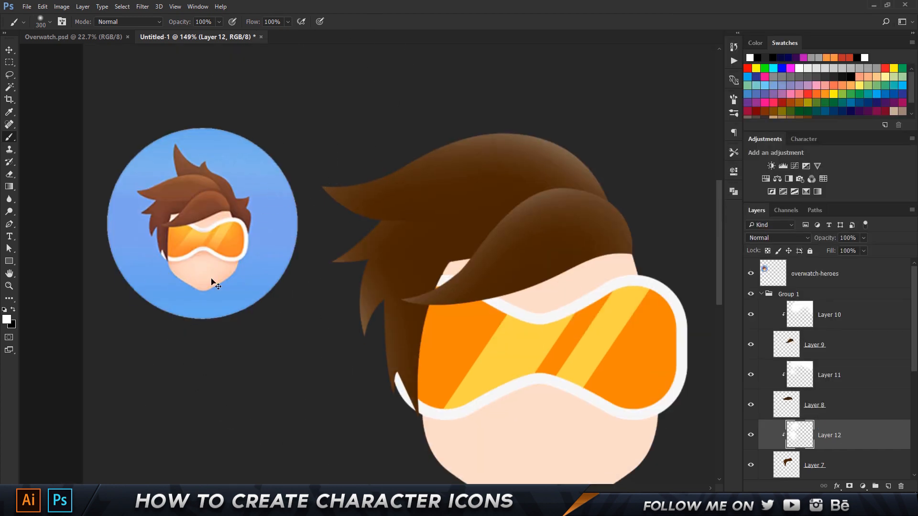
scroll(258, 137, down, 2)
key(bracketleft)
key(bracketright)
key(bracketright)
key(bracketright)
key(bracketright)
key(bracketleft)
key(bracketleft)
key(bracketleft)
key(bracketleft)
key(bracketleft)
key(bracketleft)
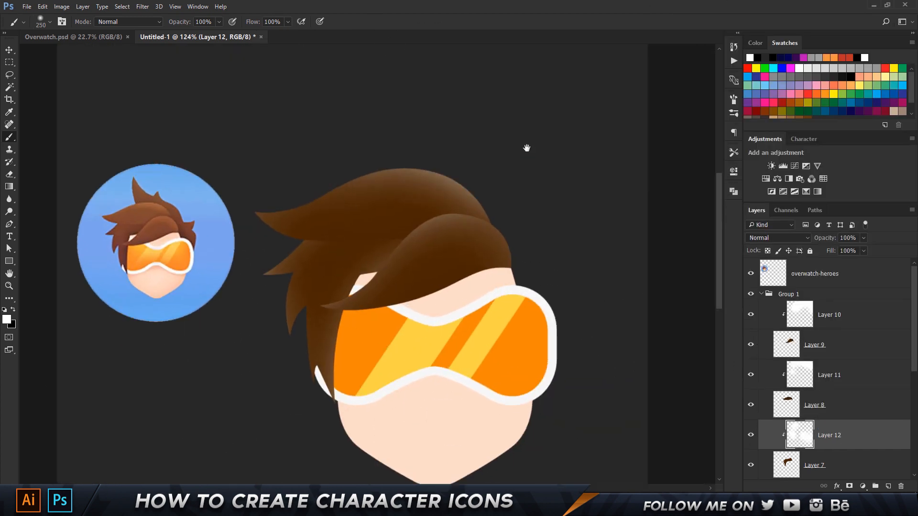
Move the back hair Layer 1 beneath Layer 2 in Group 1 and make it visible.
scroll(834, 373, down, 3)
click(834, 378)
drag(834, 378, 838, 451)
Add a new layer directly above Layer 1 and clip it to the back hair.
click(888, 486)
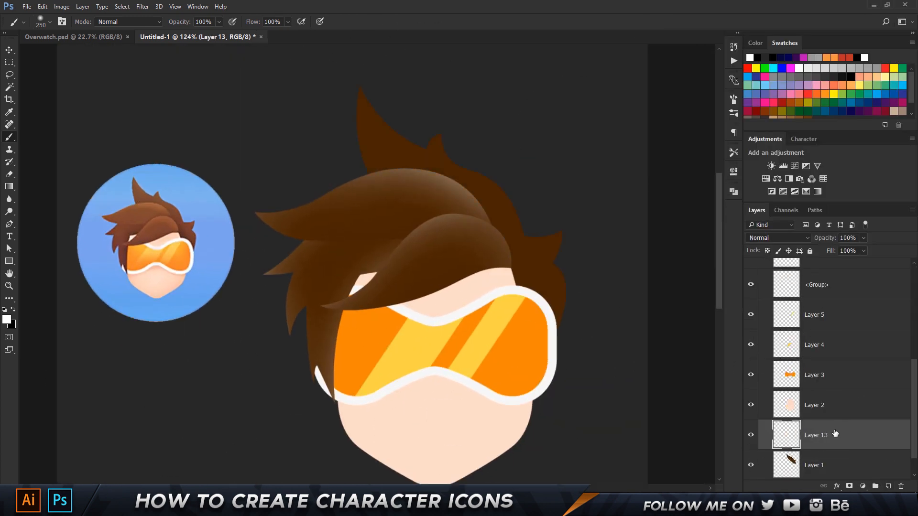
right_click(834, 434)
click(715, 215)
Try soft white highlight strokes around the back hair's outer edge at 100% brush opacity, and undo them.
drag(339, 78, 263, 96)
drag(502, 115, 549, 163)
drag(607, 229, 614, 278)
key(ctrl+alt+z)
key(ctrl+alt+z)
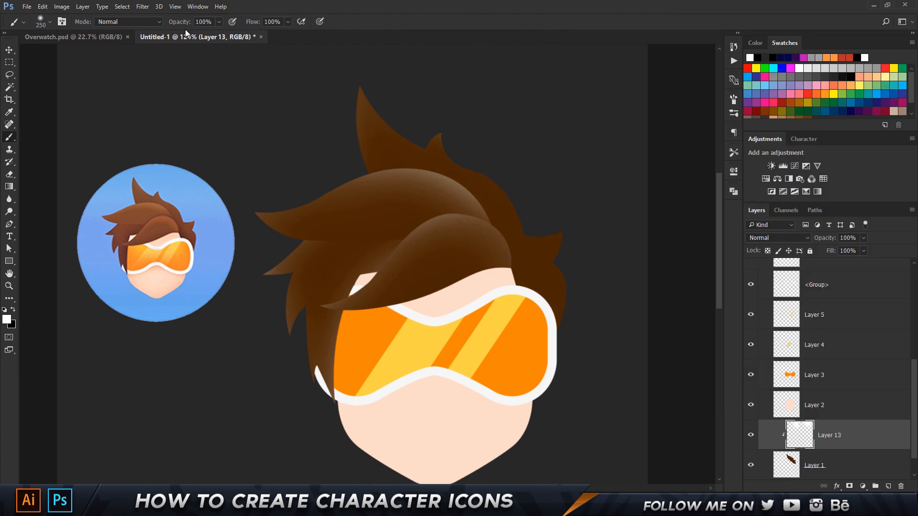
Set the brush opacity to 50% and paint soft white highlights on Layer 13 along the back hair's outer edge and spikes.
drag(180, 21, 156, 21)
drag(617, 306, 522, 120)
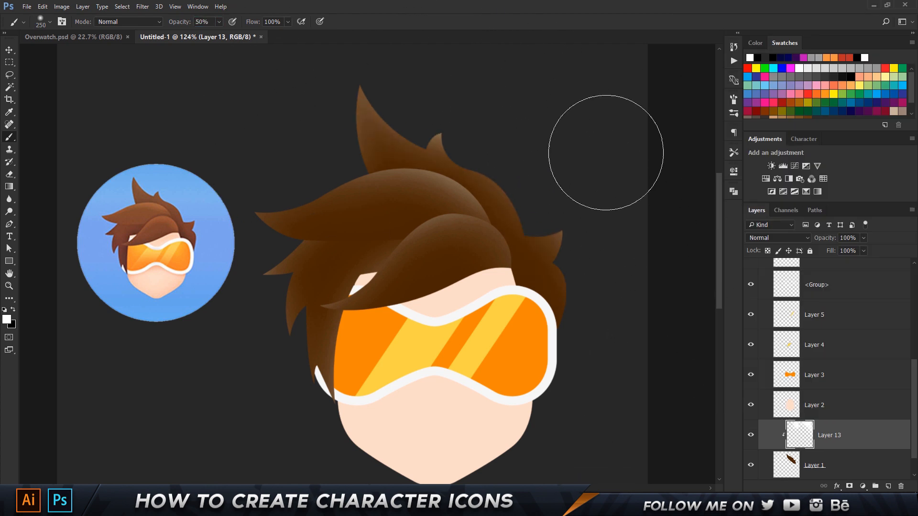
scroll(130, 213, up, 4)
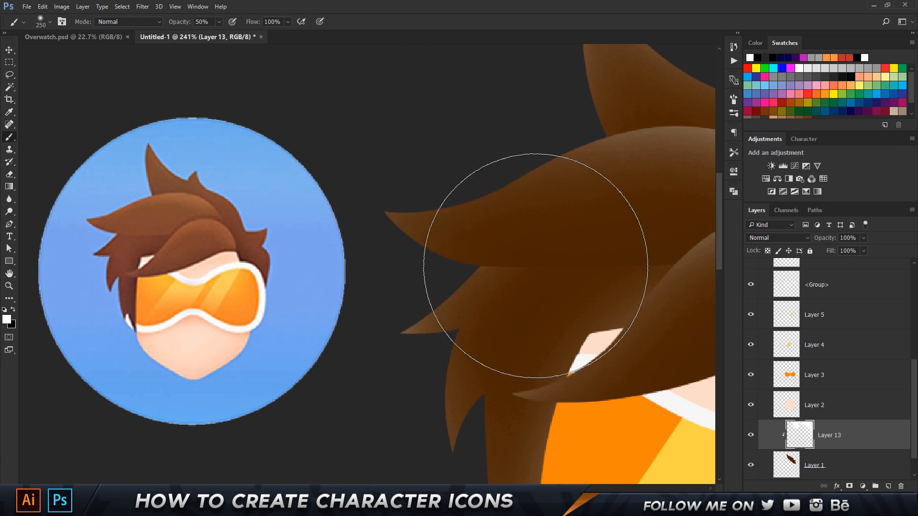
scroll(532, 267, down, 2)
drag(496, 178, 283, 178)
double_click(860, 469)
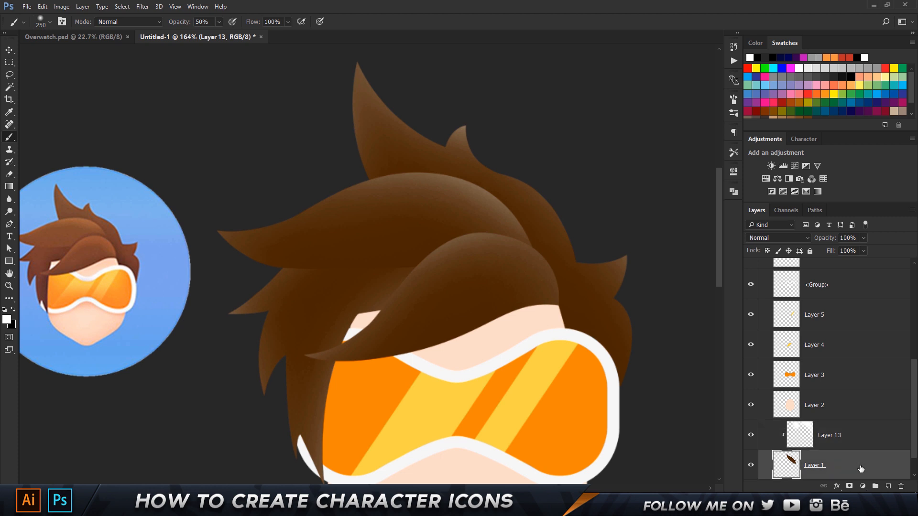
click(496, 282)
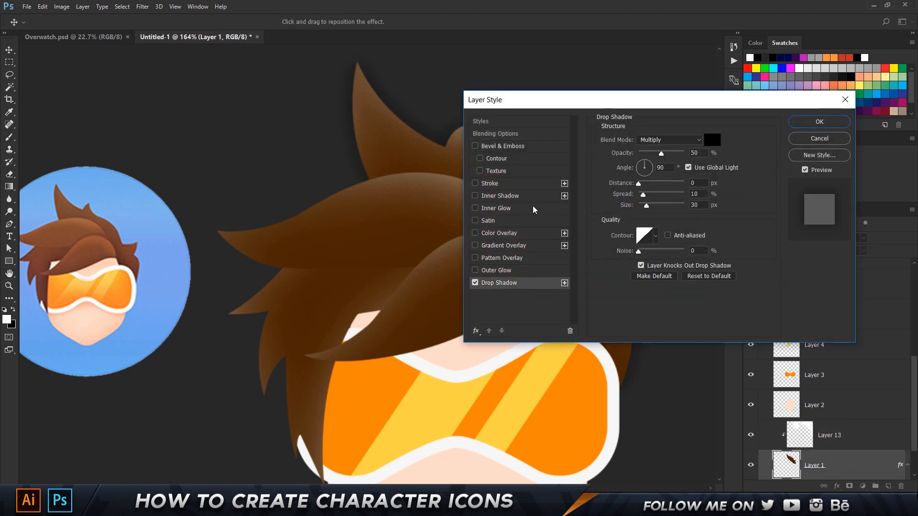
click(836, 140)
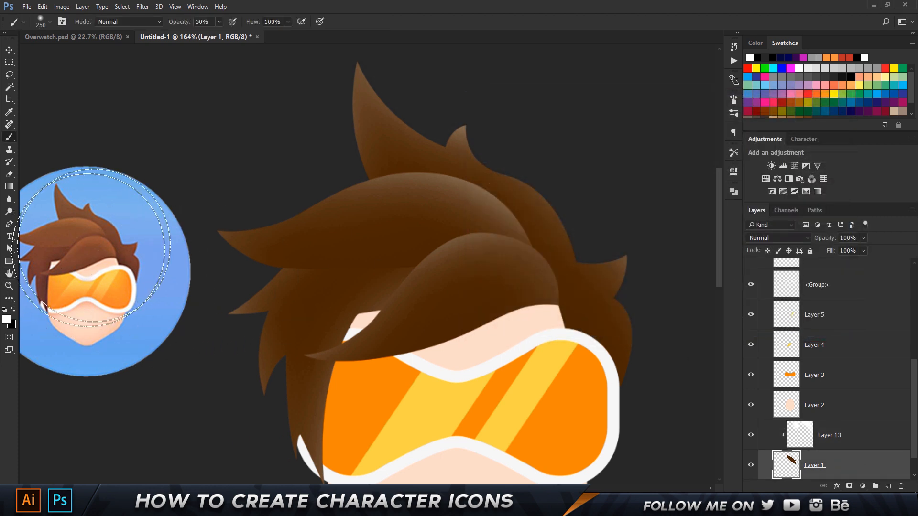
Add a Drop Shadow to the front hair strand on Layer 9 with 40% opacity, 5% spread and 15 px size.
scroll(837, 351, up, 5)
double_click(850, 350)
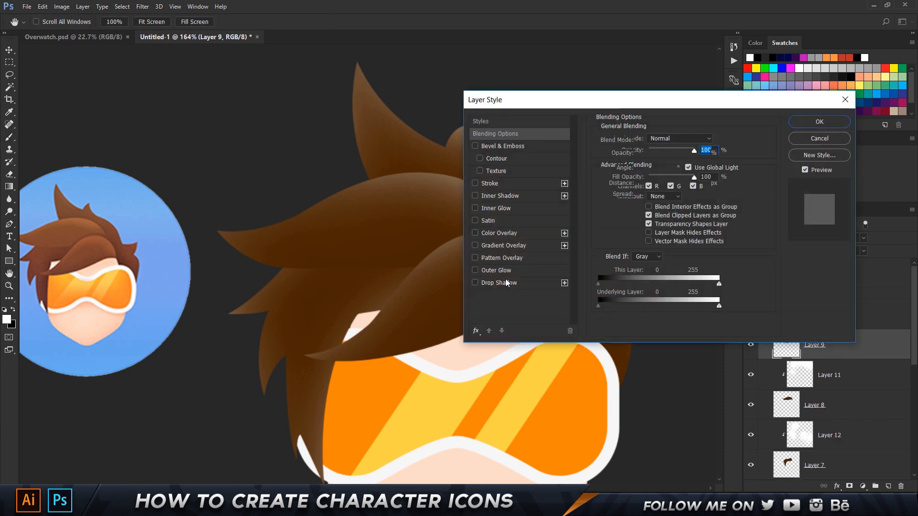
click(506, 281)
drag(604, 100, 638, 46)
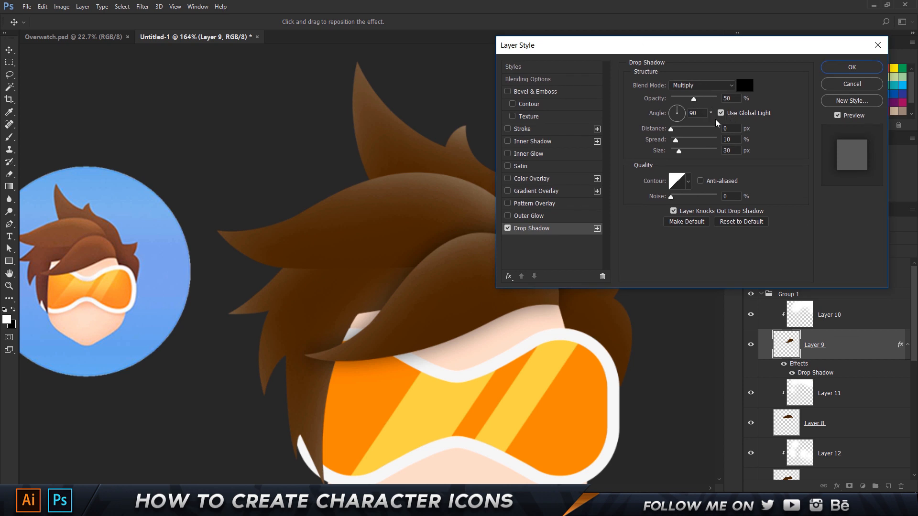
click(735, 139)
text(515)
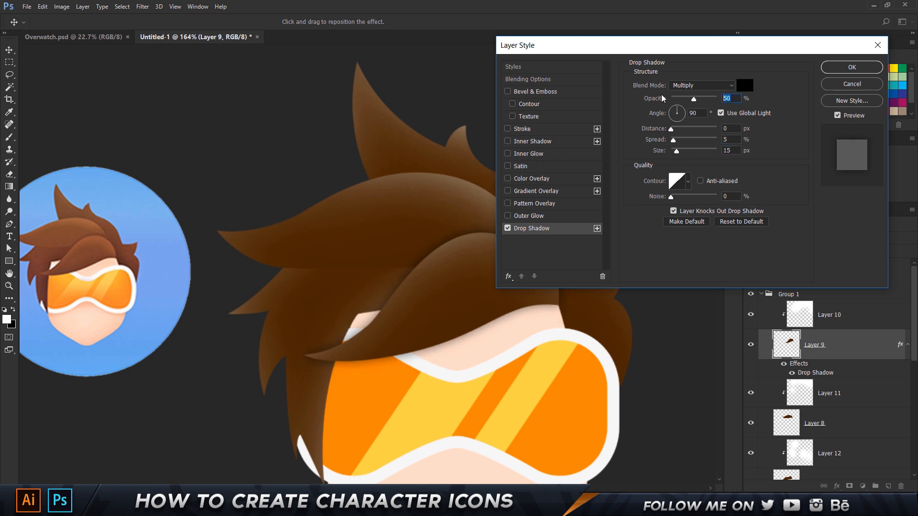
text(40)
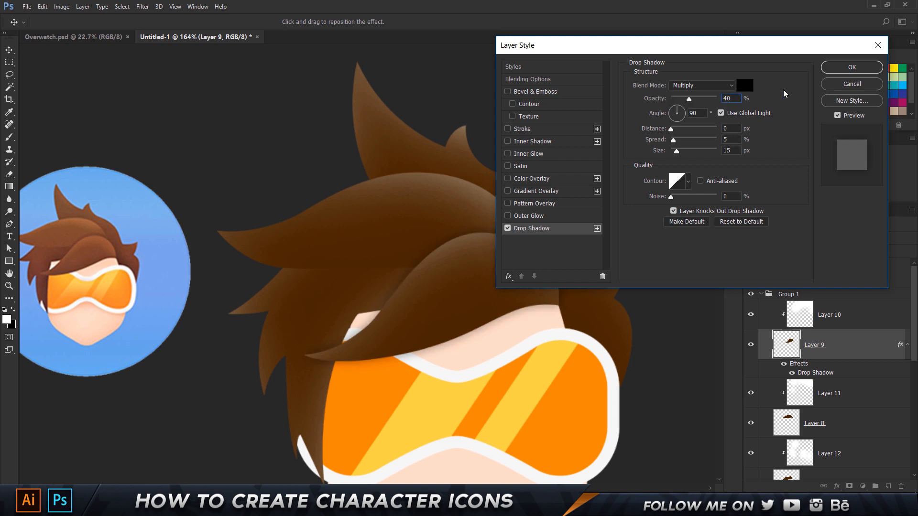
click(851, 68)
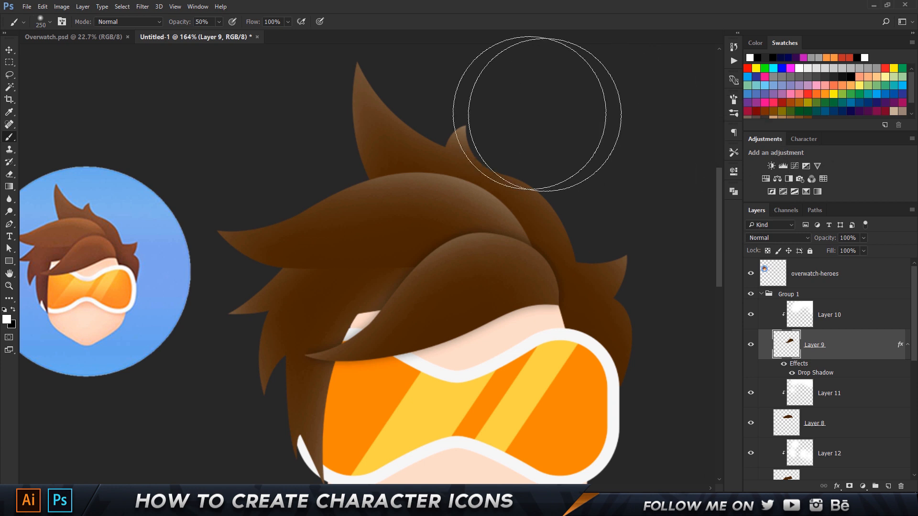
Copy the 15 px drop shadow style from Layer 9 and paste it onto Layers 8, 7 and 1.
right_click(841, 339)
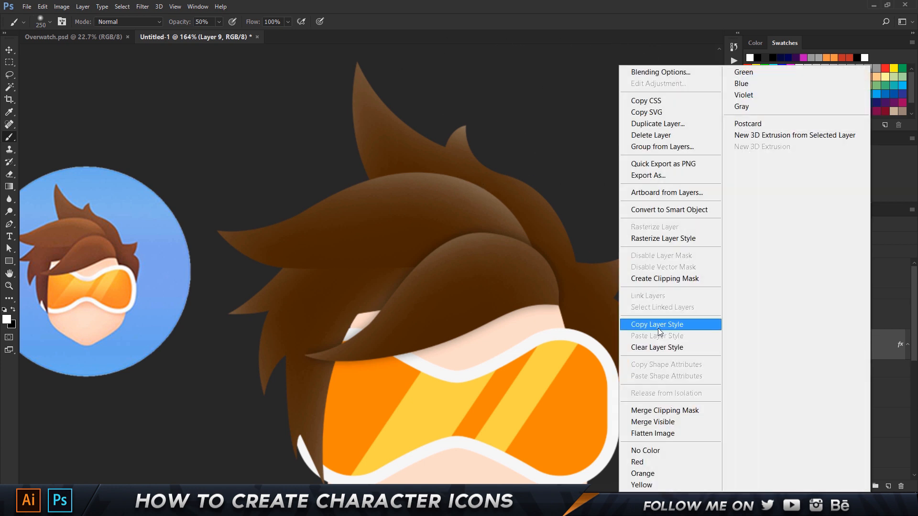
click(658, 325)
click(873, 423)
scroll(873, 420, down, 2)
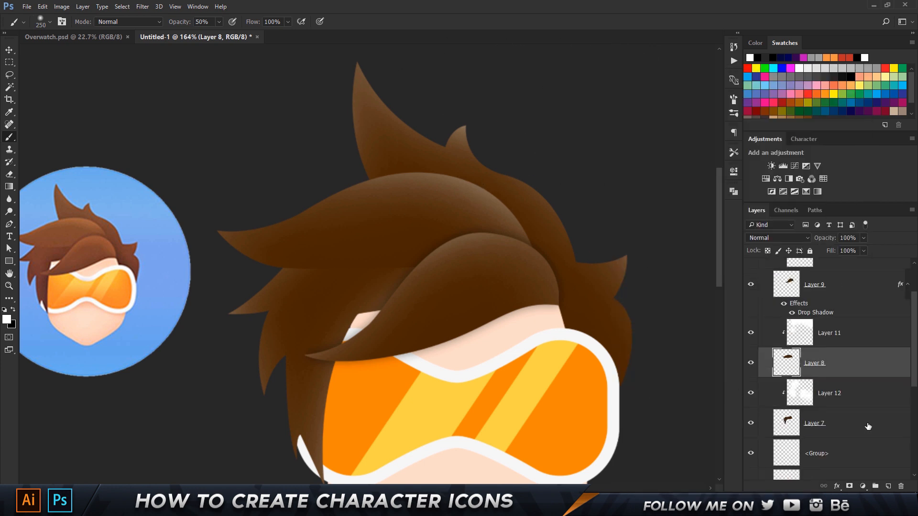
ctrl+click(868, 426)
scroll(868, 426, down, 6)
ctrl+click(855, 439)
right_click(855, 439)
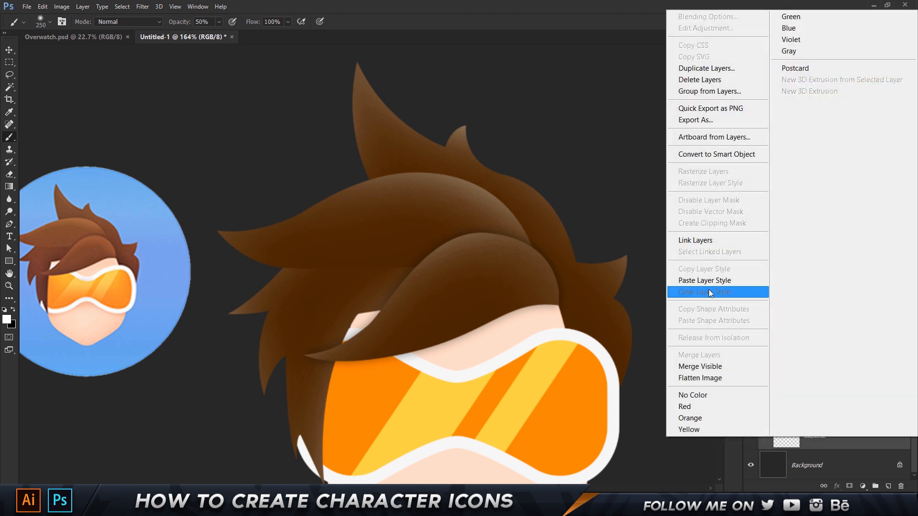
click(713, 281)
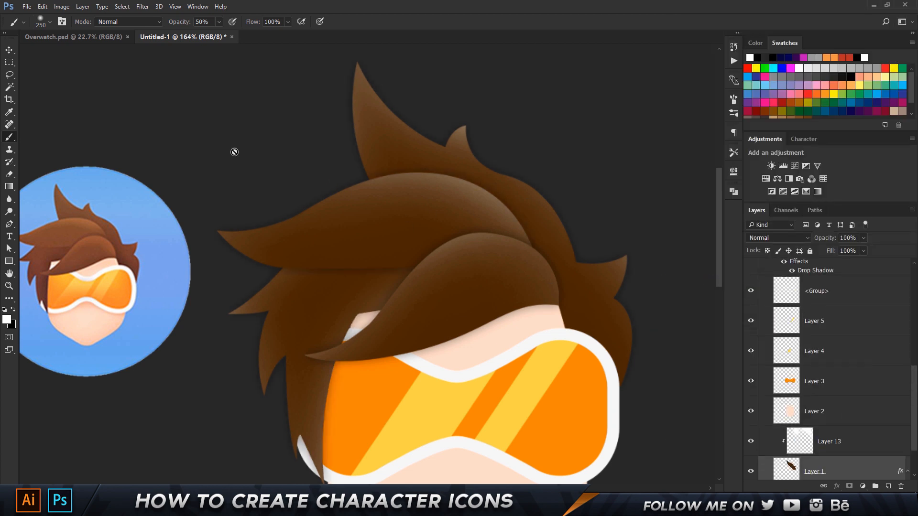
scroll(872, 448, up, 6)
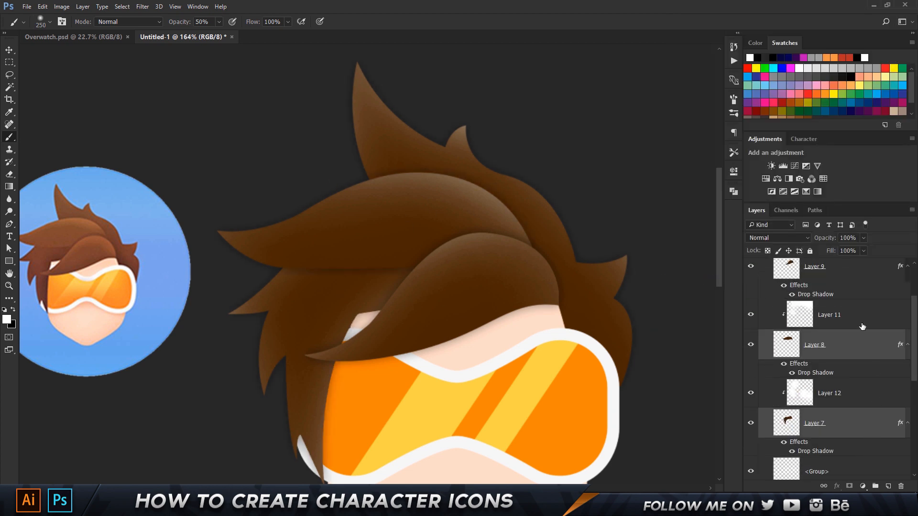
scroll(862, 326, up, 3)
double_click(861, 420)
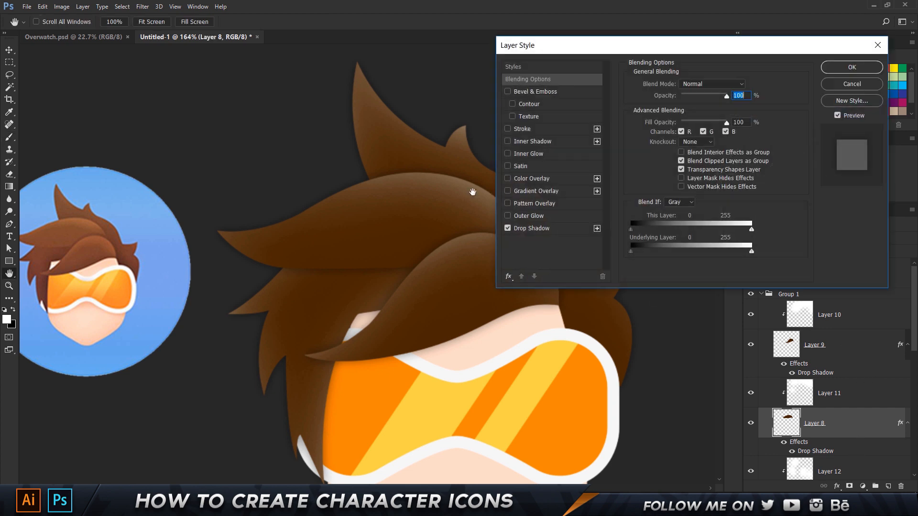
click(531, 228)
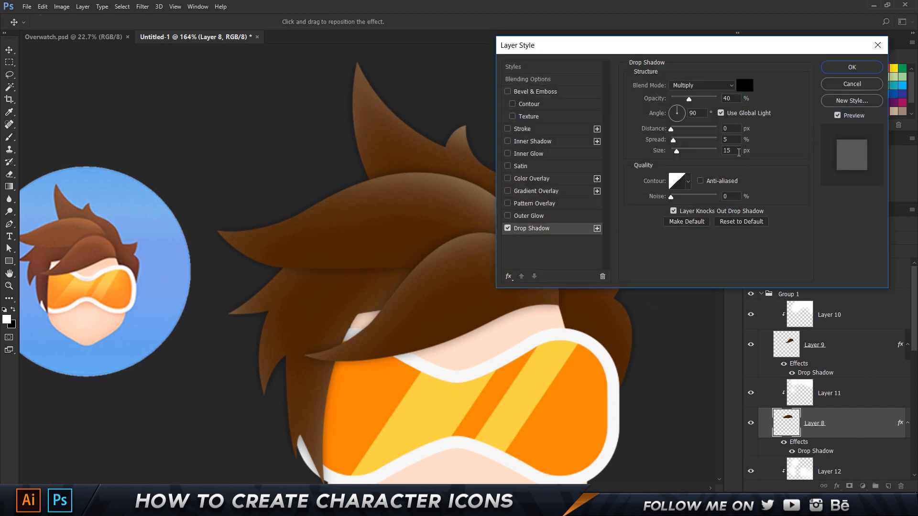
click(648, 137)
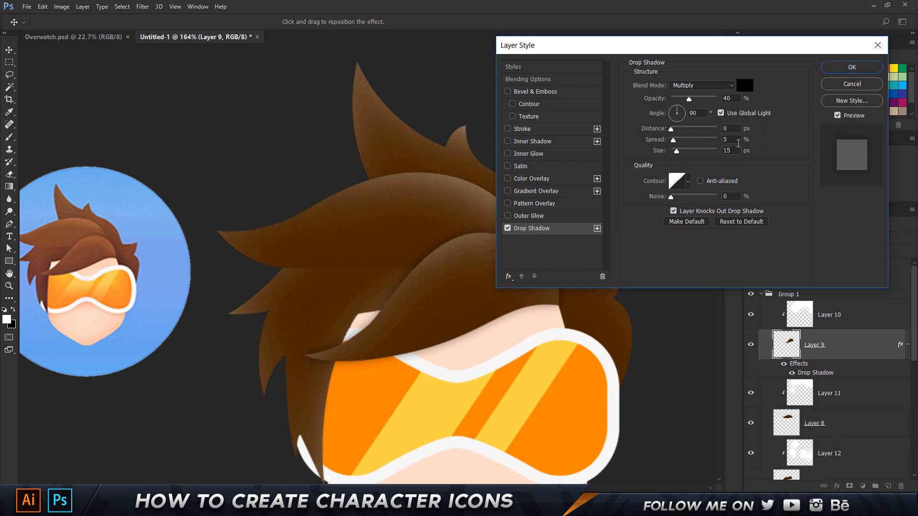
Set the spread of Layer 9's Drop Shadow to 3% and its size to 8 px.
click(738, 143)
text(10)
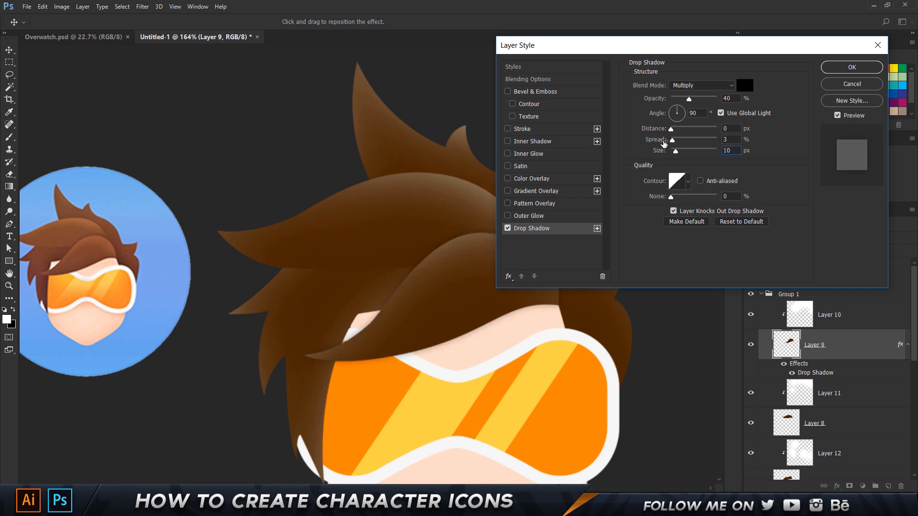
key(BackSpace)
key(BackSpace)
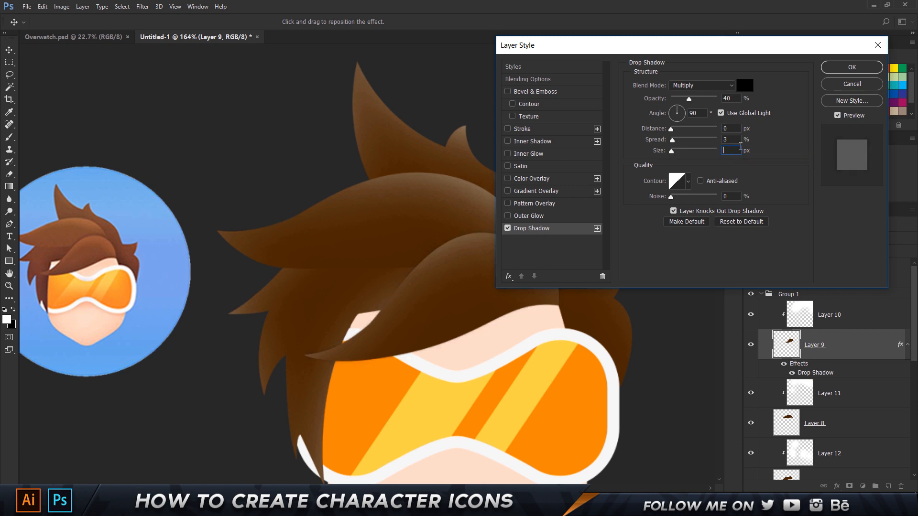
text(8)
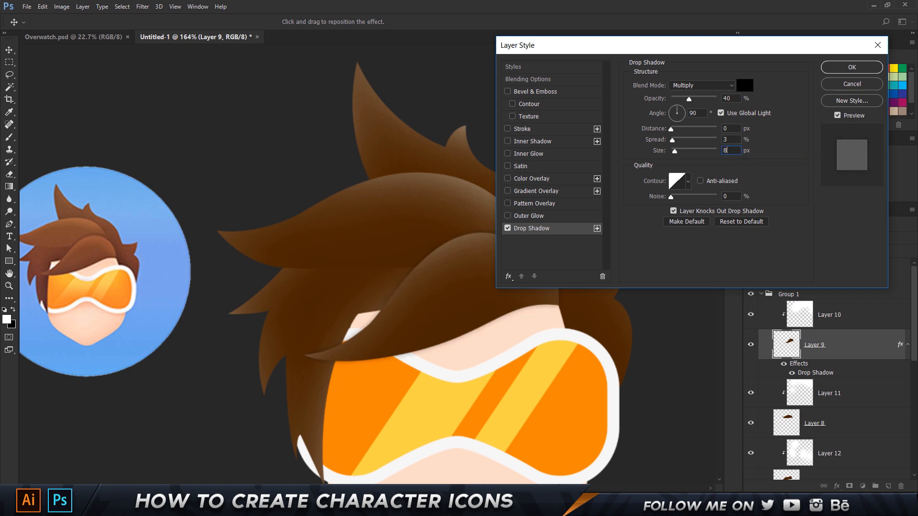
click(849, 68)
Copy Layer 9's adjusted drop shadow style and paste it onto the hair Layers 8, 7 and 1.
right_click(861, 347)
click(677, 324)
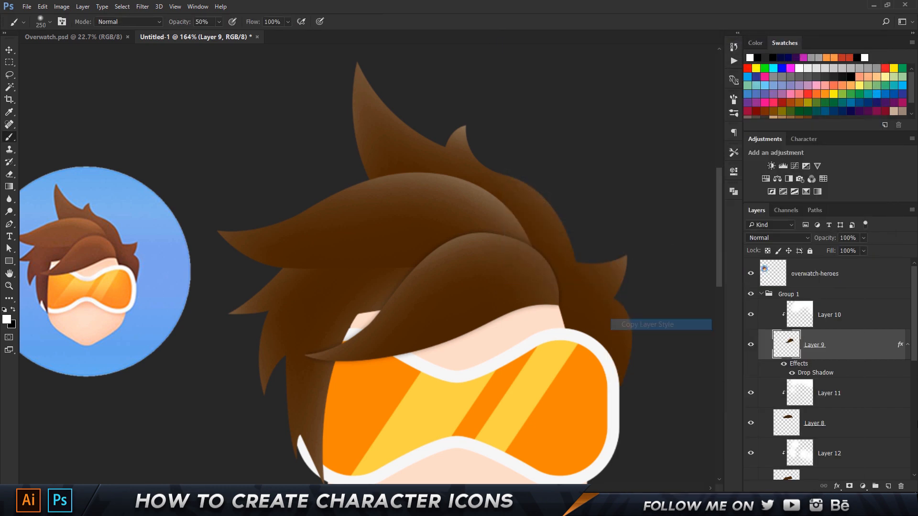
scroll(892, 383, down, 2)
scroll(866, 290, up, 2)
ctrl+click(866, 368)
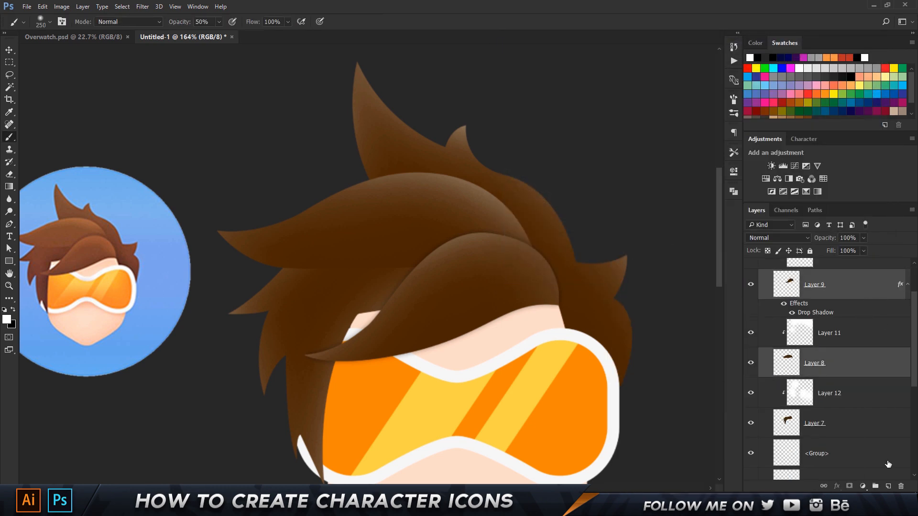
ctrl+click(873, 422)
scroll(880, 426, down, 3)
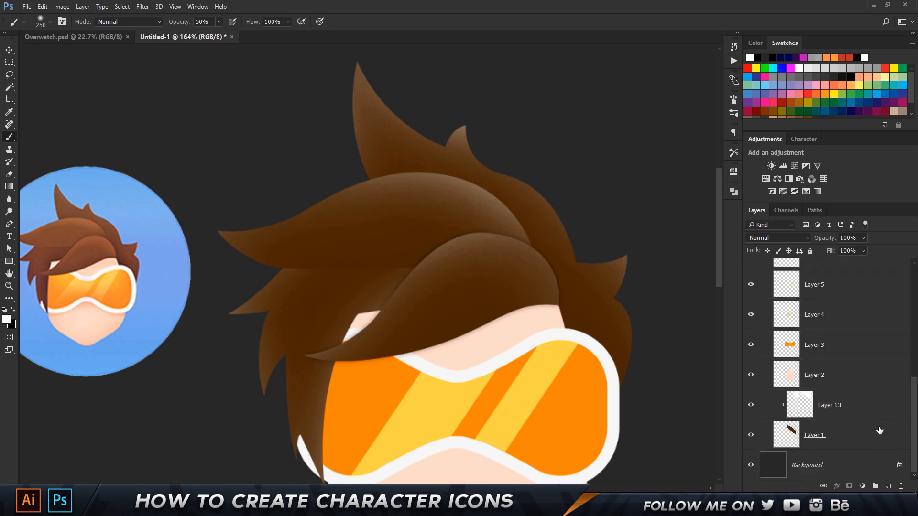
ctrl+click(879, 430)
right_click(866, 434)
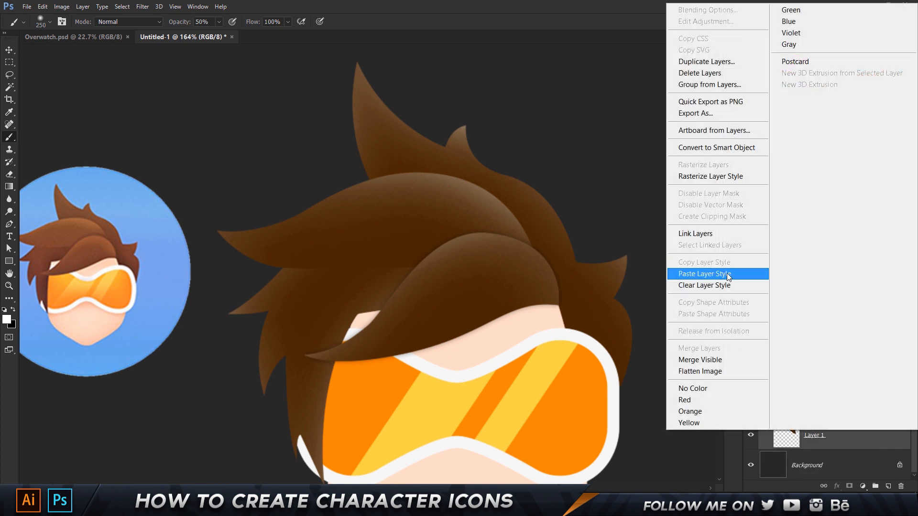
click(726, 274)
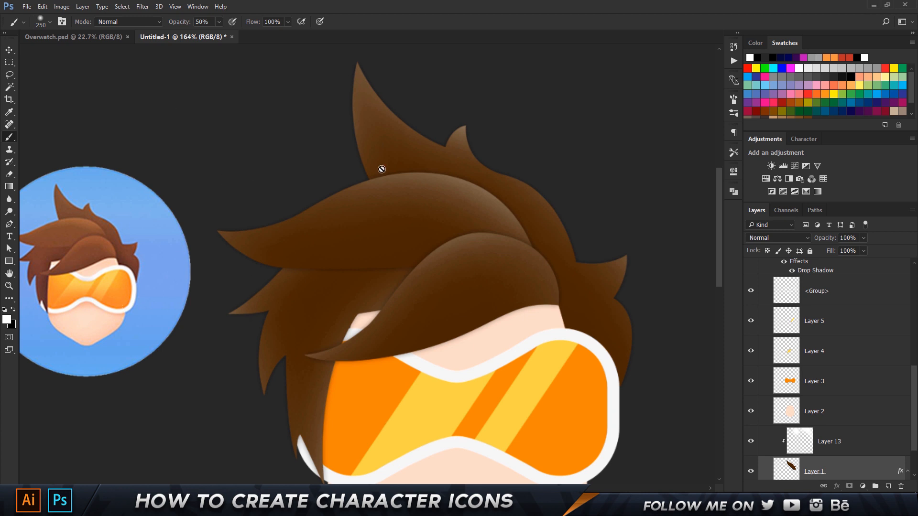
Add a white Inner Glow to the front hair strand on Layer 9 with 15% opacity.
scroll(849, 401, up, 5)
scroll(848, 402, up, 2)
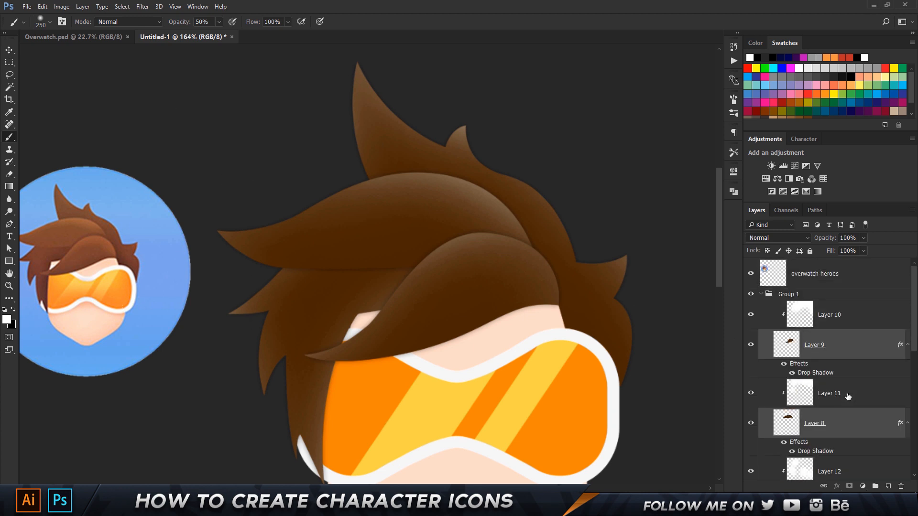
double_click(832, 335)
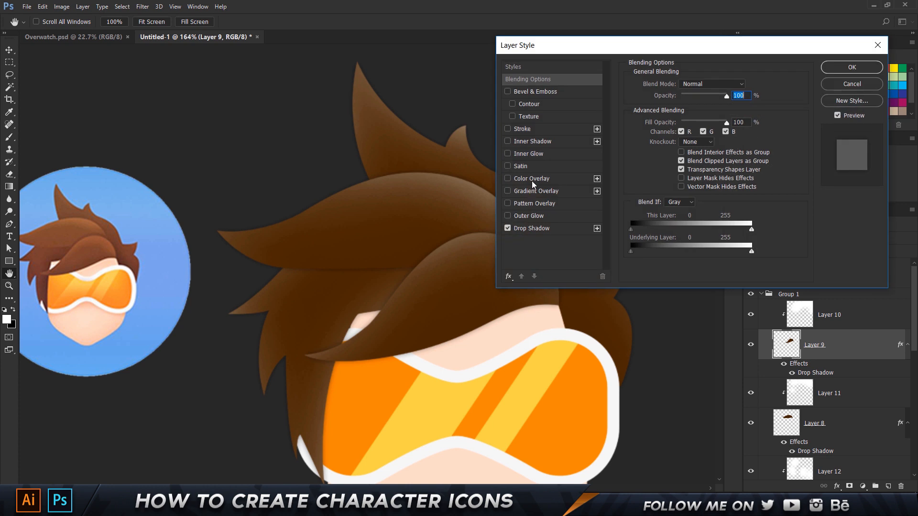
click(521, 153)
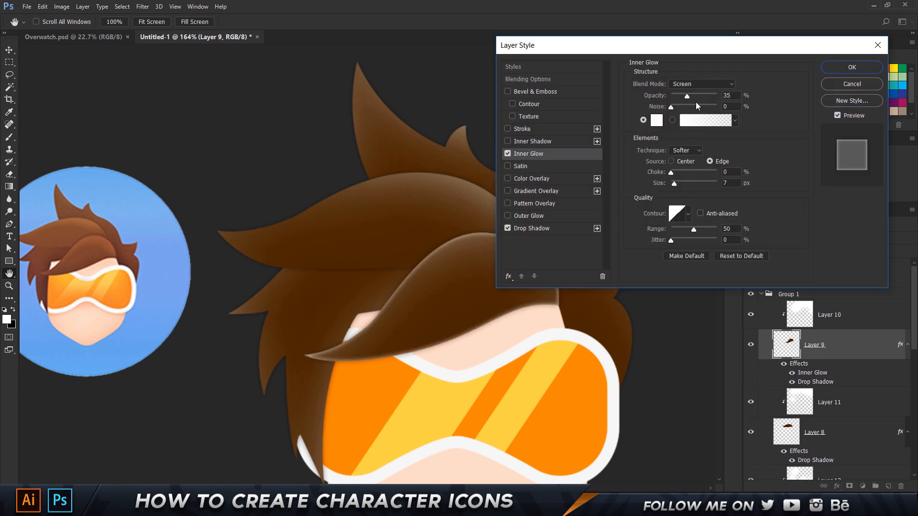
drag(733, 95, 693, 95)
text(15)
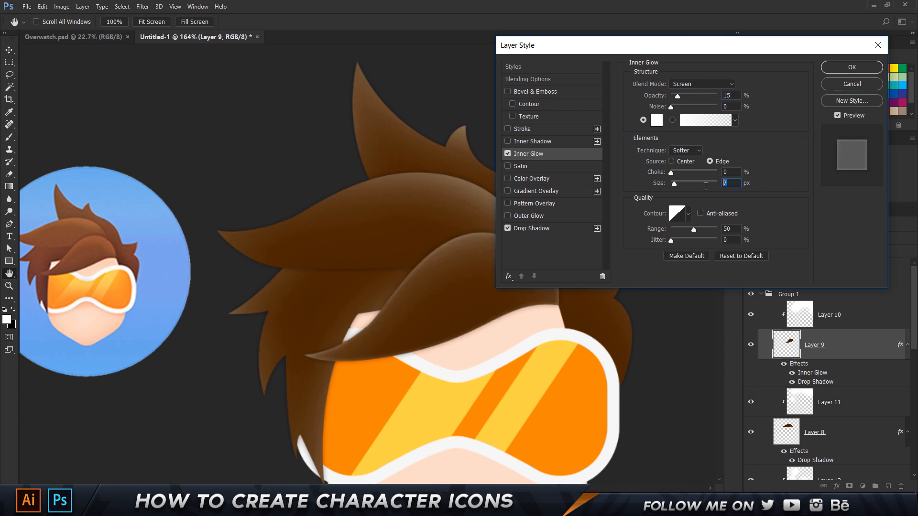
Set Layer 9's Inner Glow to 10 px size and 10% opacity, with Edge as its source.
text(10)
key(BackSpace)
key(BackSpace)
text(20)
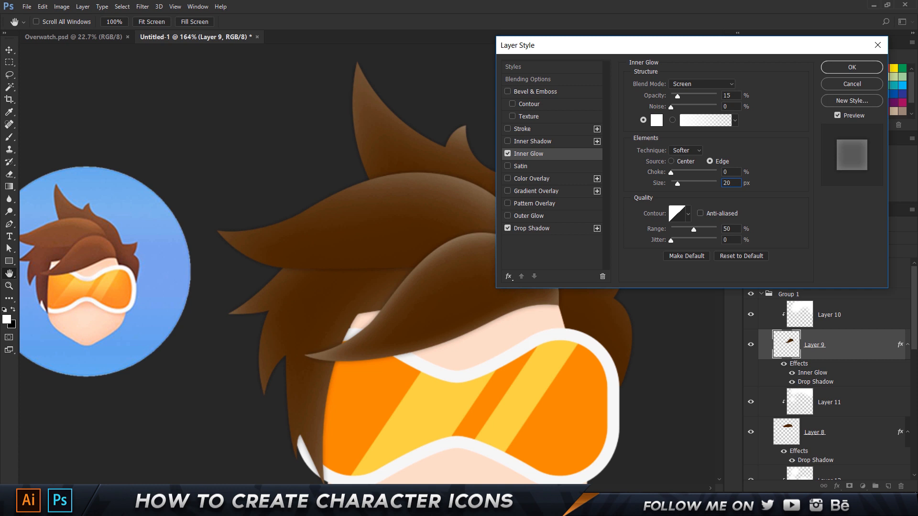
key(BackSpace)
key(BackSpace)
text(10)
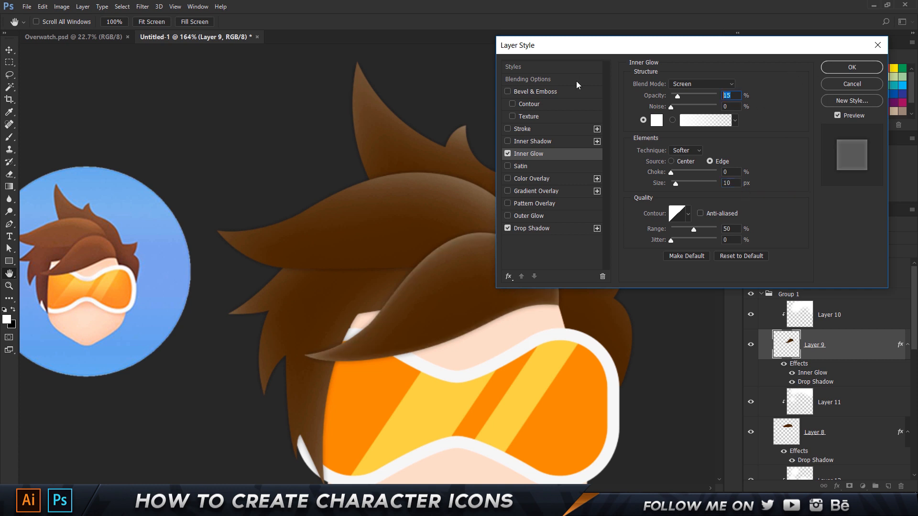
text(10)
click(678, 161)
click(712, 161)
click(868, 67)
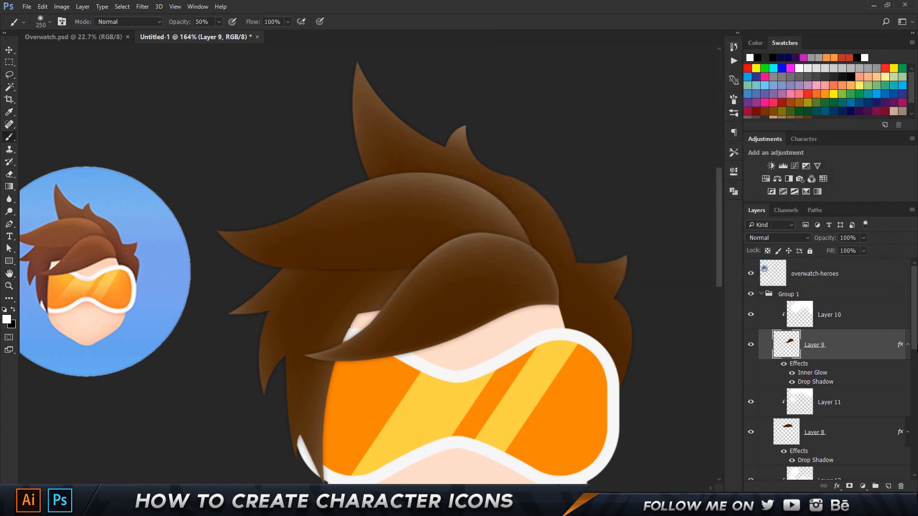
Copy Layer 9's style with the inner glow and paste it onto the other hair layers, from Layer 8 down to Layer 1.
right_click(849, 342)
click(645, 325)
click(847, 429)
scroll(855, 428, down, 3)
scroll(860, 425, down, 3)
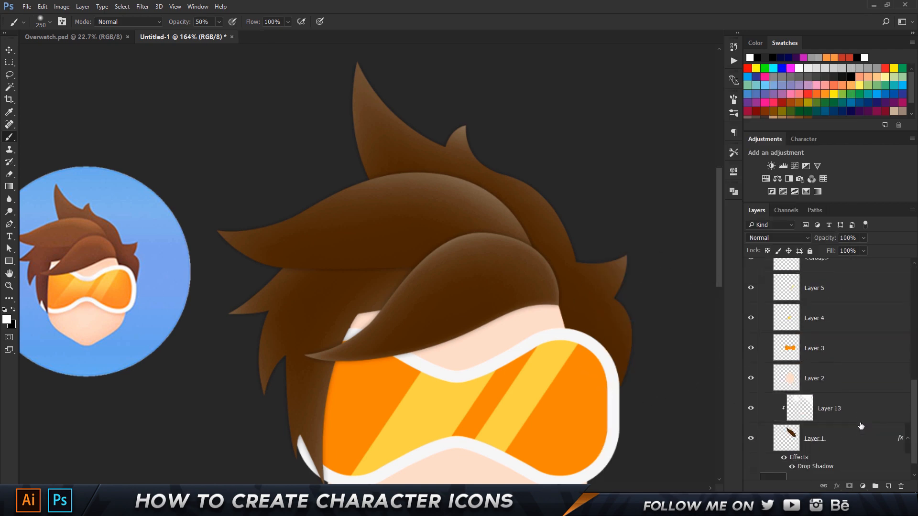
scroll(863, 446, down, 1)
right_click(856, 417)
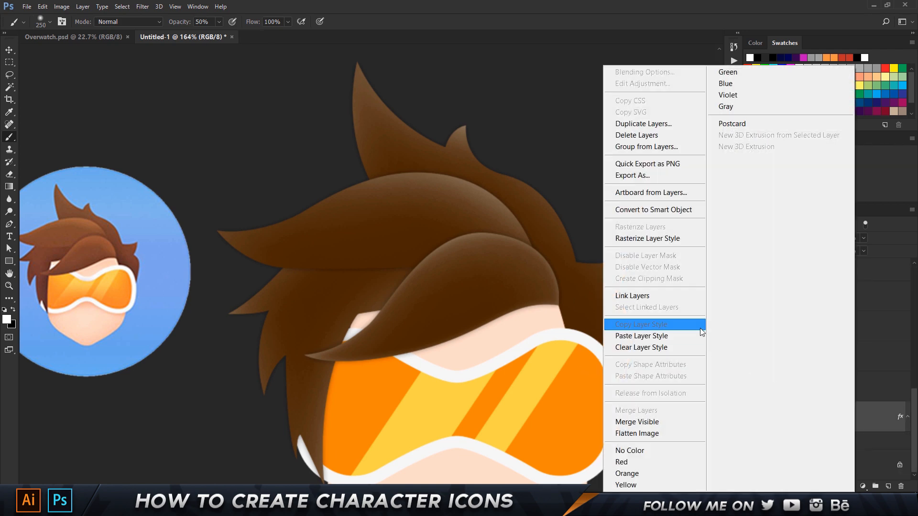
click(665, 336)
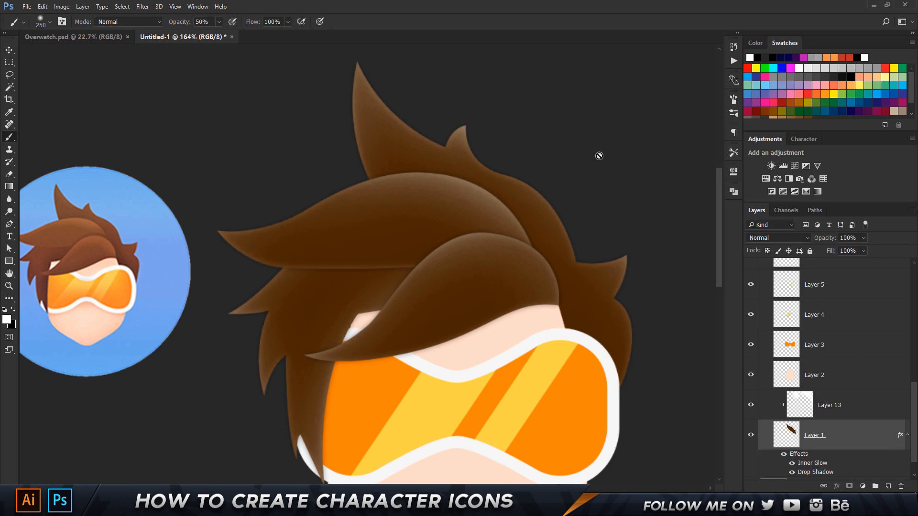
Hide the yellow goggle stripes on Layers 4 and 5 so only the orange lens shows.
scroll(597, 159, down, 2)
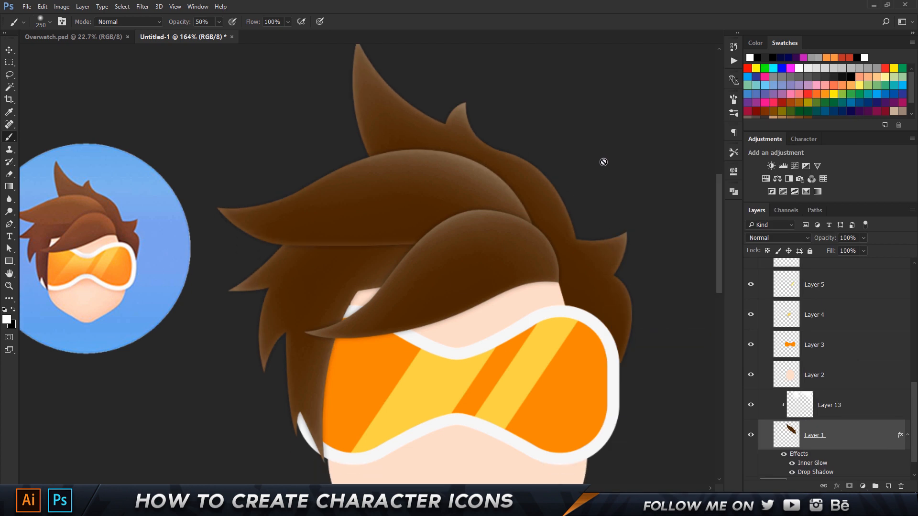
scroll(604, 162, down, 3)
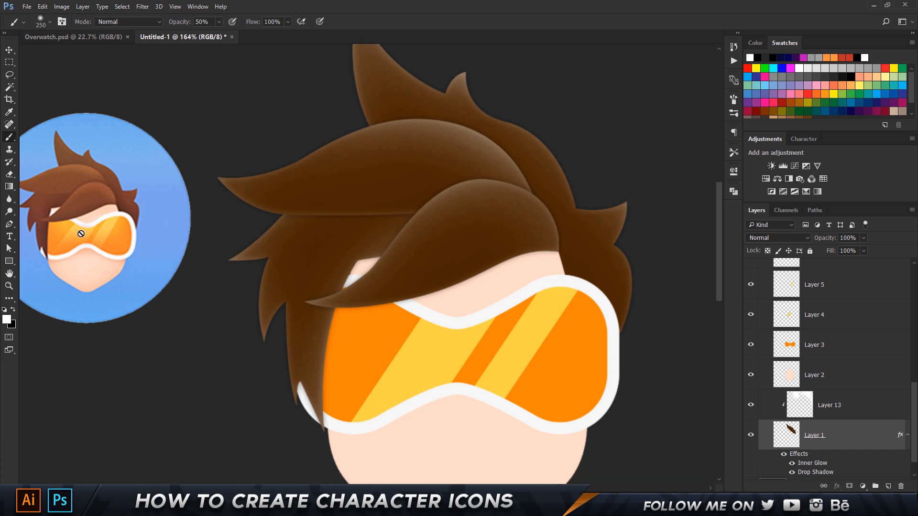
scroll(272, 211, down, 2)
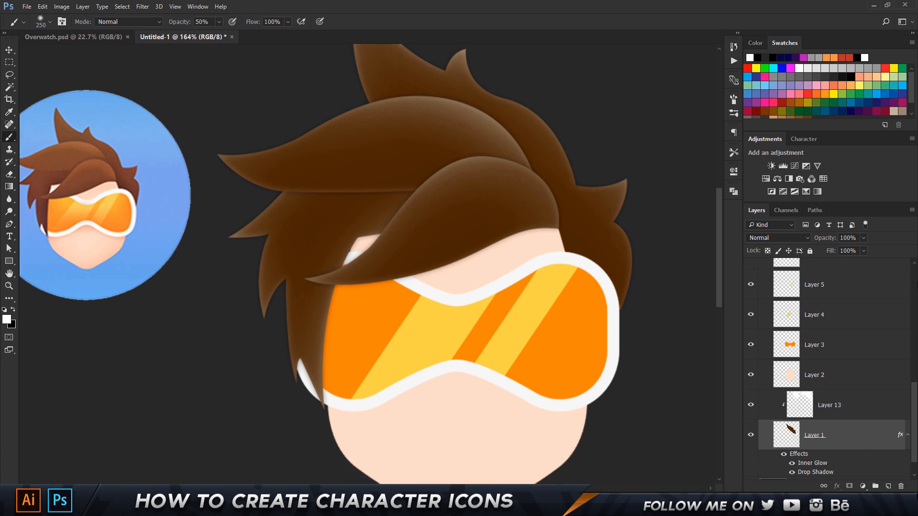
scroll(806, 382, down, 3)
scroll(803, 378, up, 4)
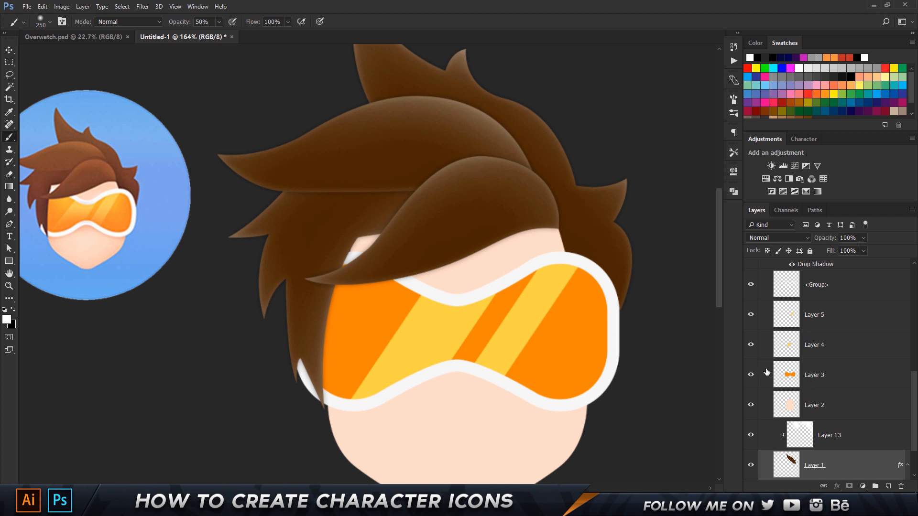
click(752, 344)
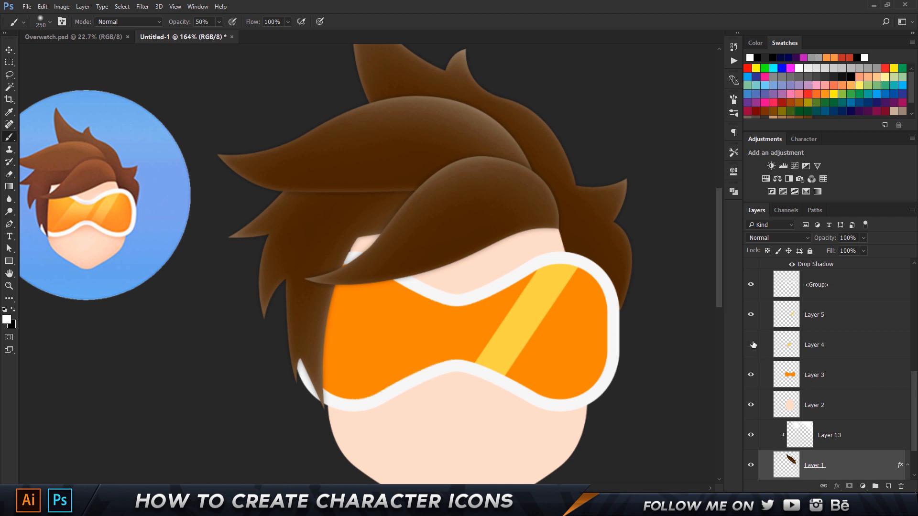
click(753, 316)
key(v)
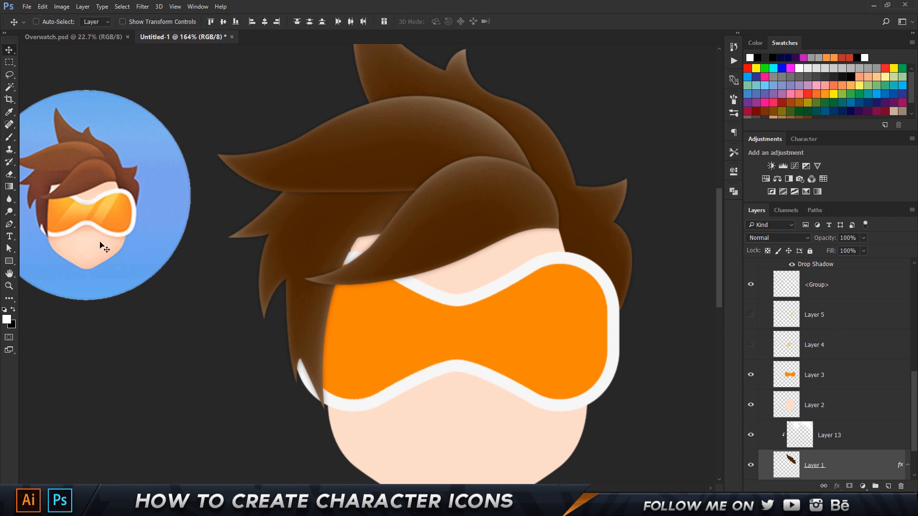
Add a Gradient Overlay to the goggle lens on Layer 3, sampling the orange stop colors from the reference icon's lower and upper lens.
click(842, 373)
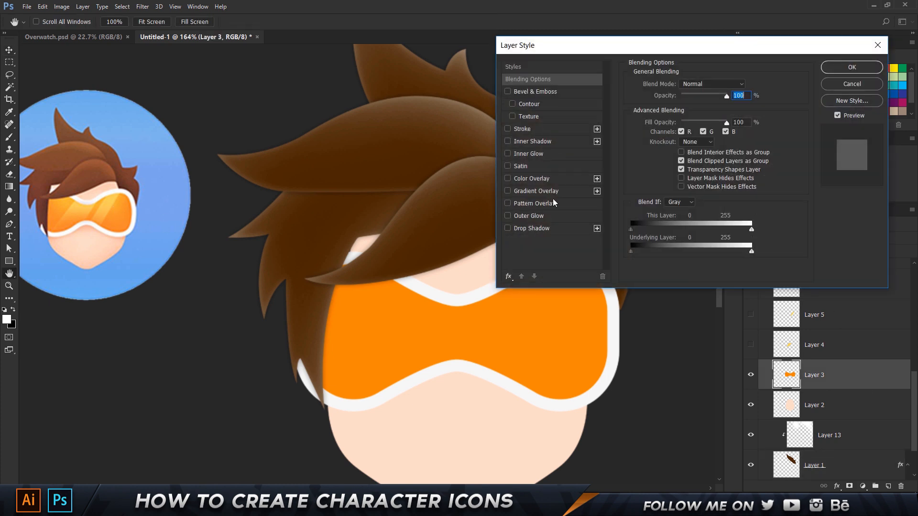
click(535, 191)
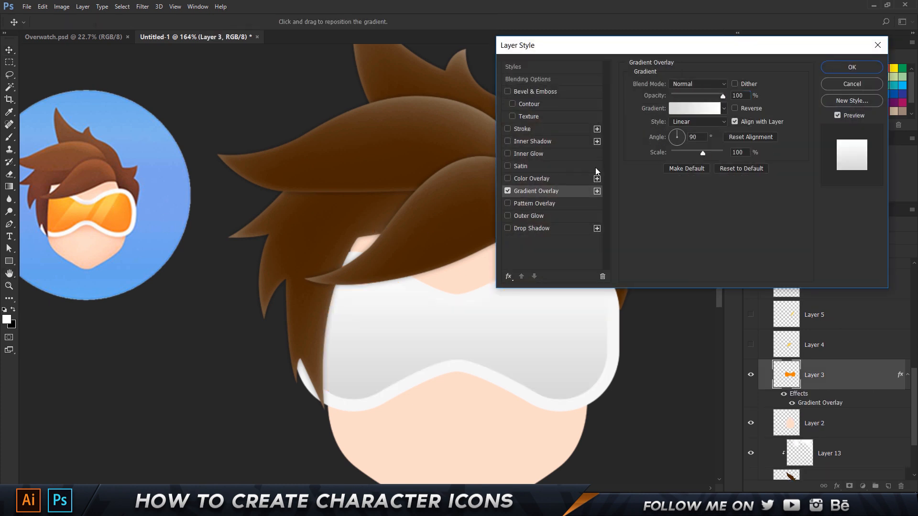
click(703, 110)
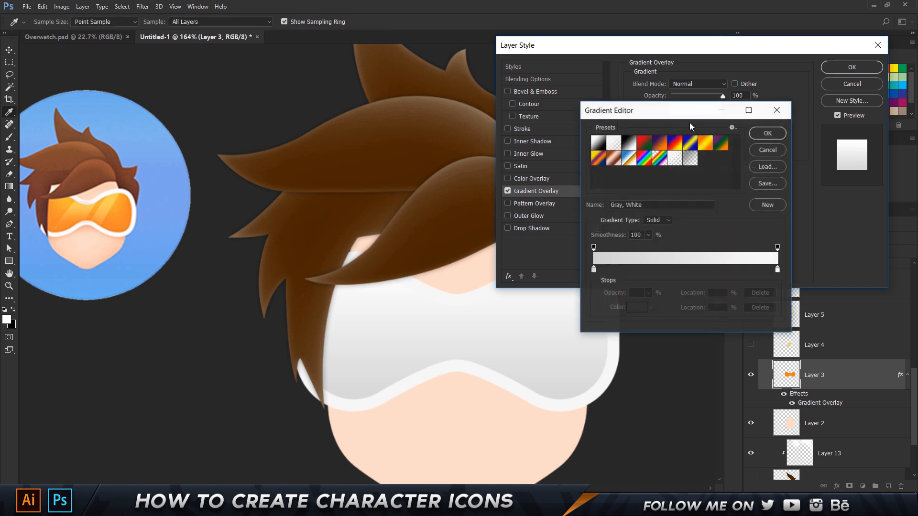
click(595, 272)
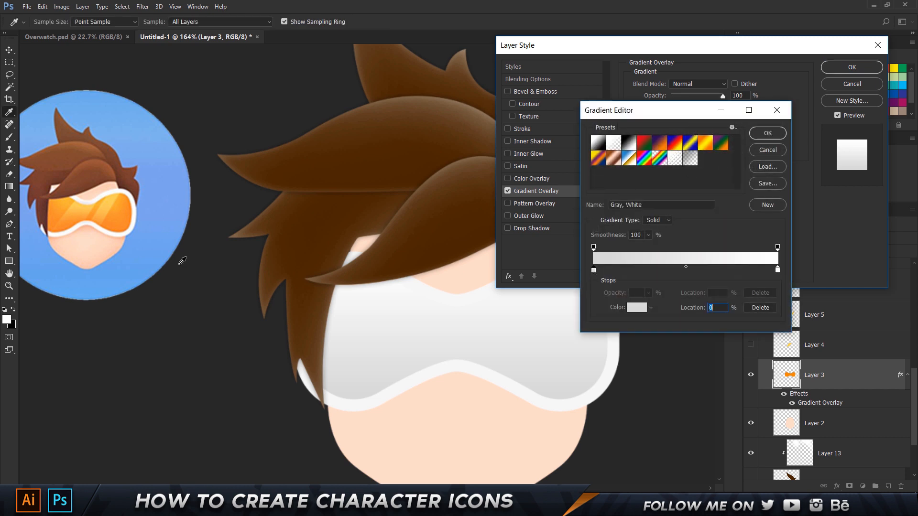
click(120, 225)
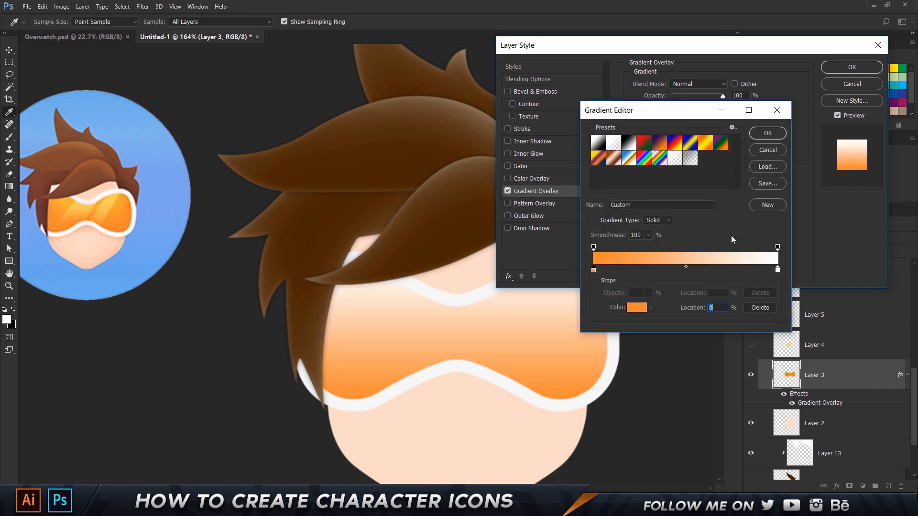
click(778, 271)
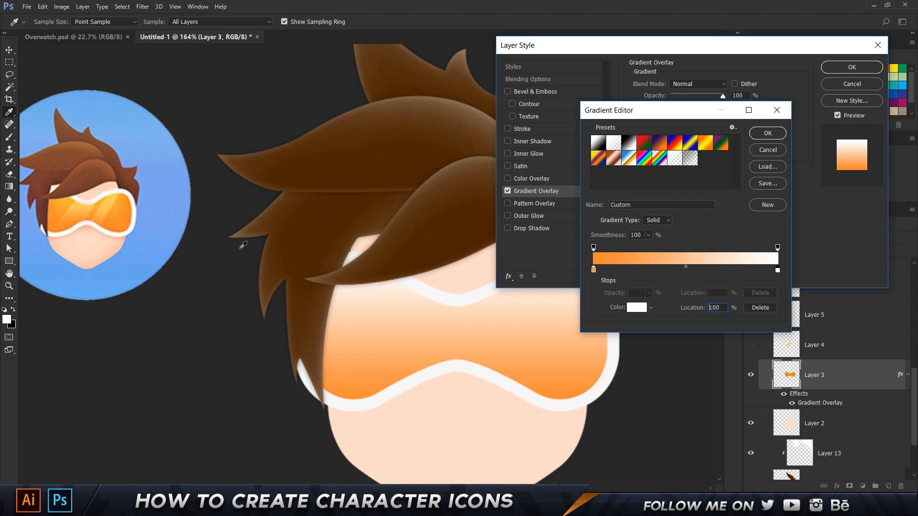
click(121, 196)
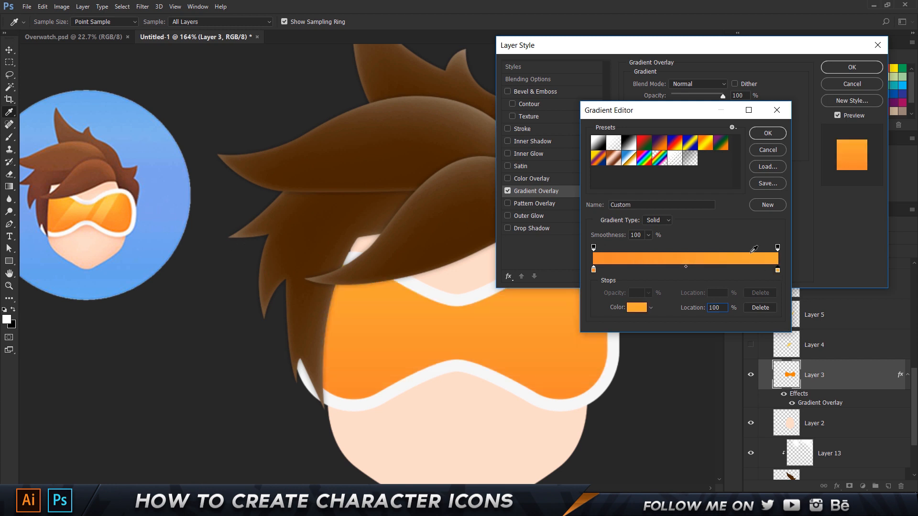
Set the lens gradient's upper stop to a yellower orange, #fec233, and show the stripe Layers 4 and 5 again.
double_click(778, 271)
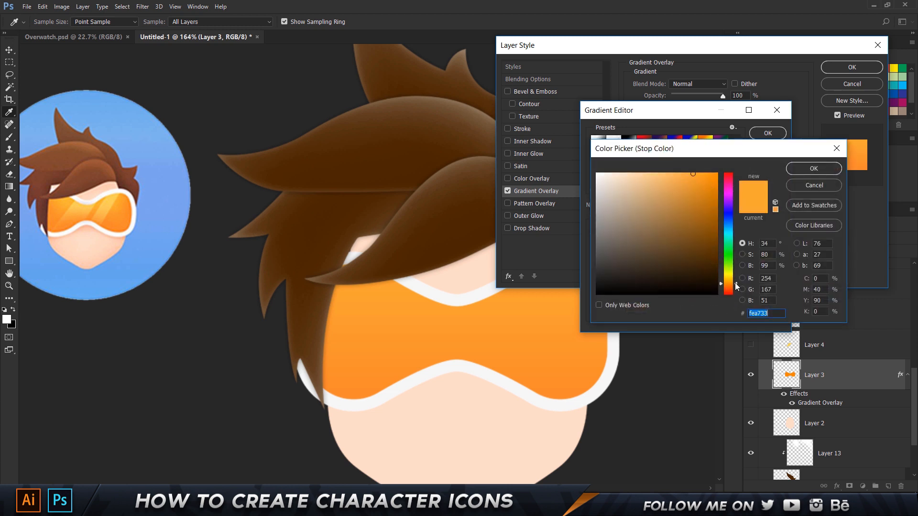
drag(736, 284, 735, 280)
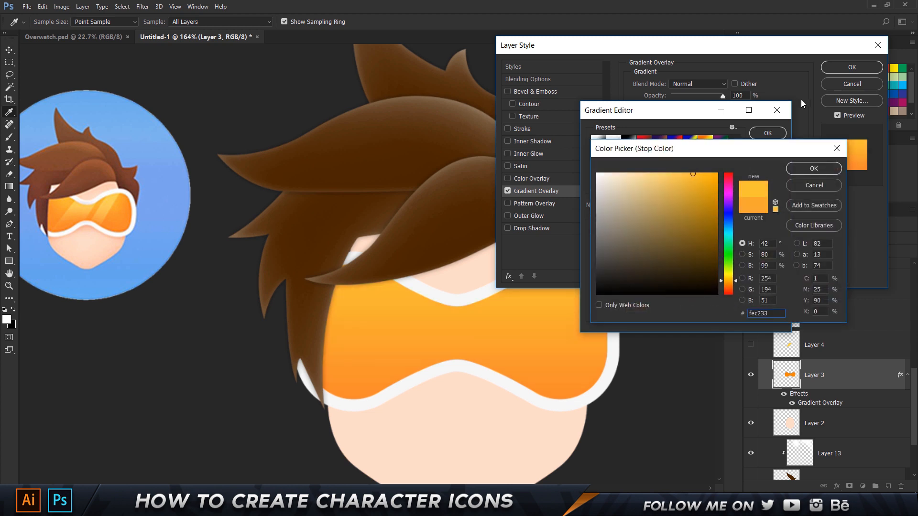
click(814, 169)
click(767, 133)
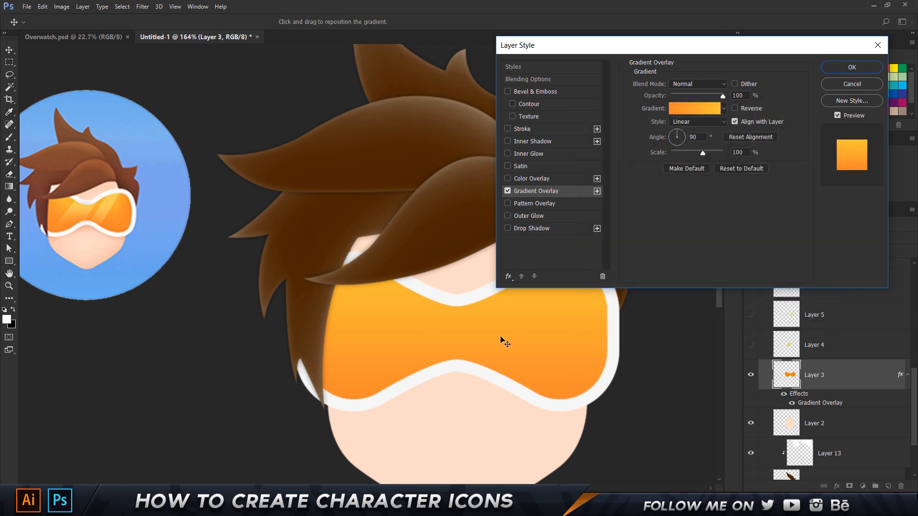
click(844, 67)
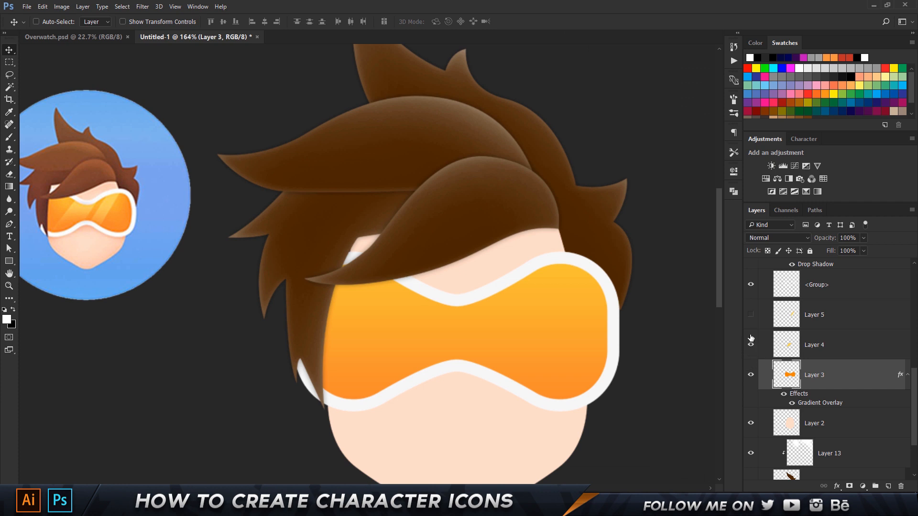
drag(751, 337, 752, 325)
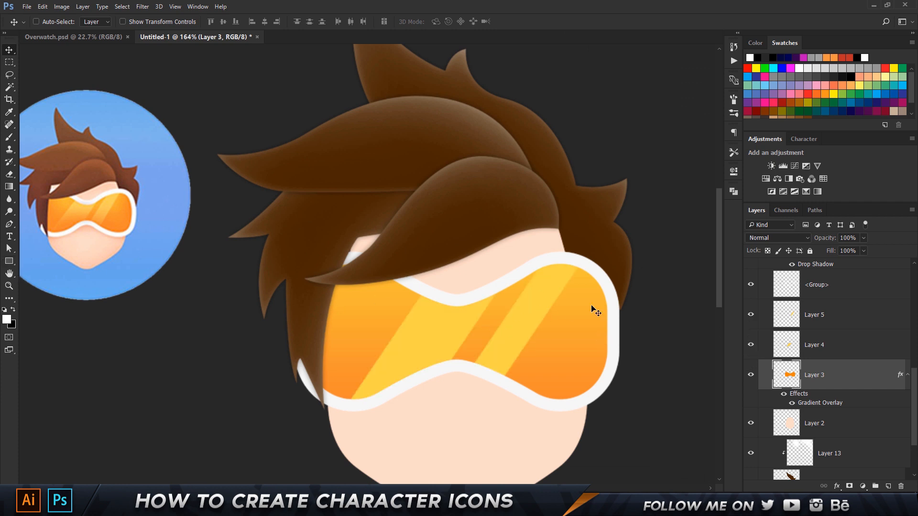
Add a Drop Shadow to the wide yellow stripe on Layer 4 with 15% opacity.
click(861, 357)
click(830, 313)
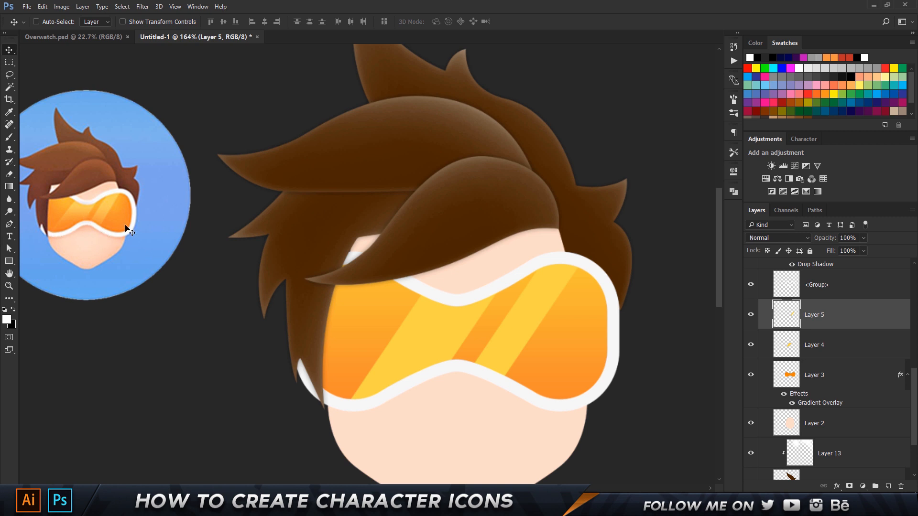
click(847, 345)
key(space)
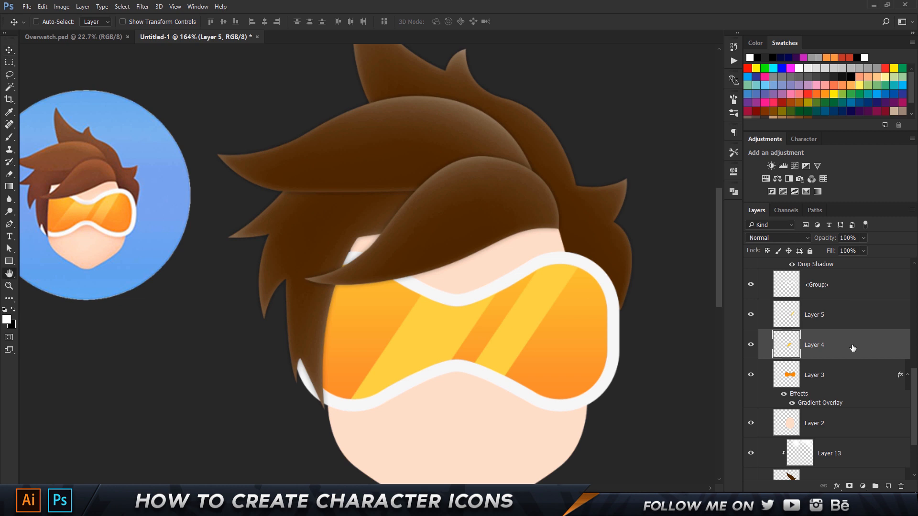
double_click(853, 348)
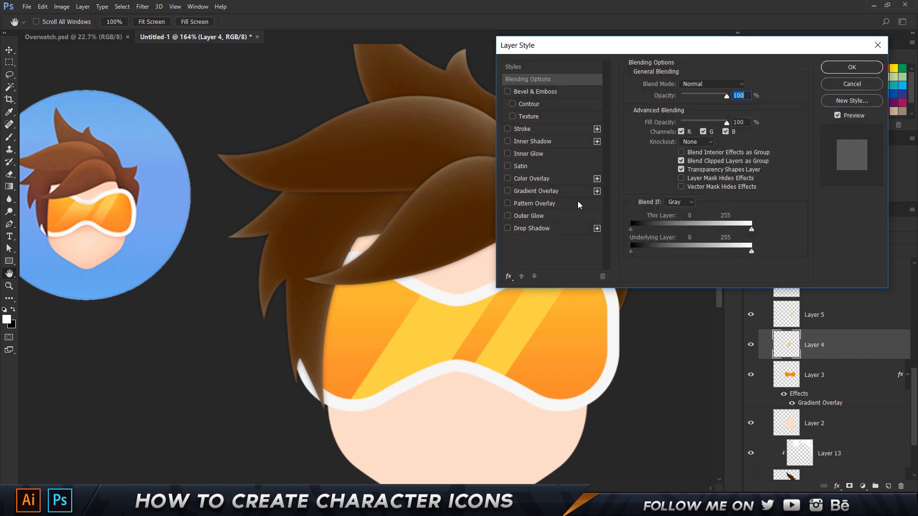
click(527, 228)
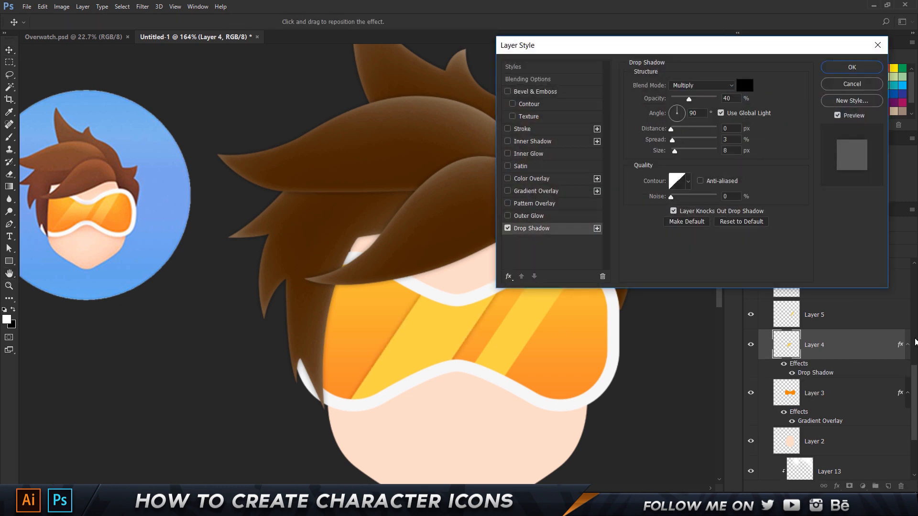
click(737, 98)
text(15)
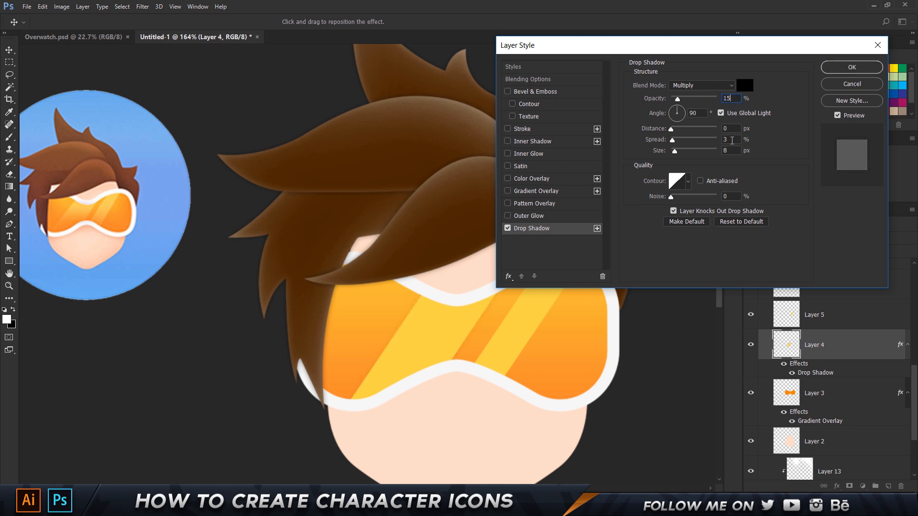
Set the wide stripe's Drop Shadow to 10% opacity, 10% spread and 15 px size, and apply it.
text(156)
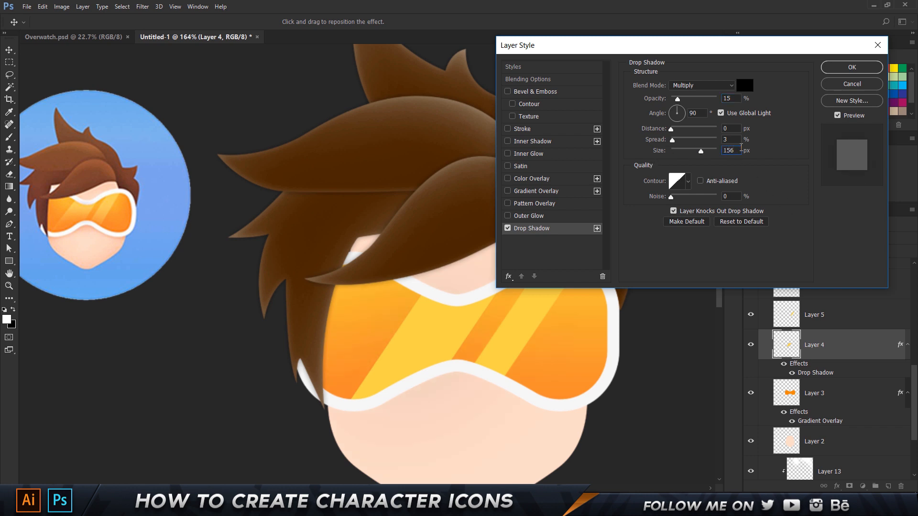
double_click(727, 98)
text(10)
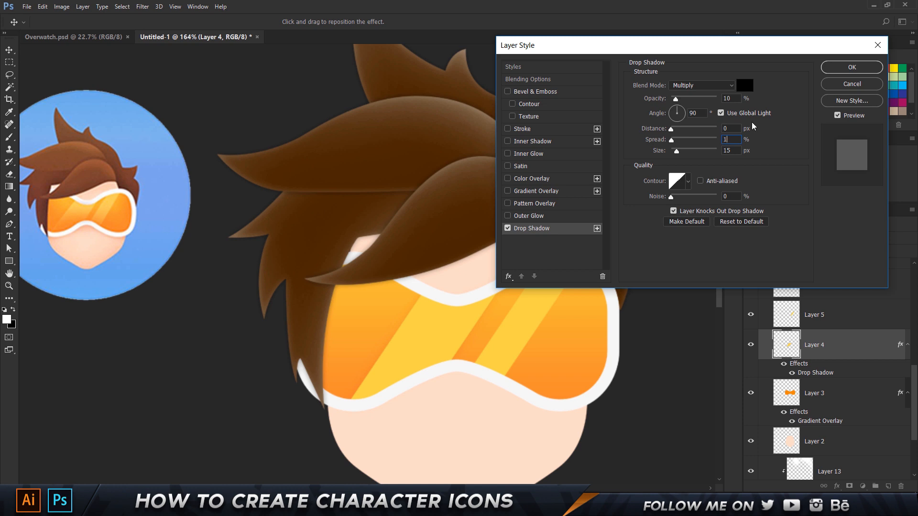
text(10)
click(846, 71)
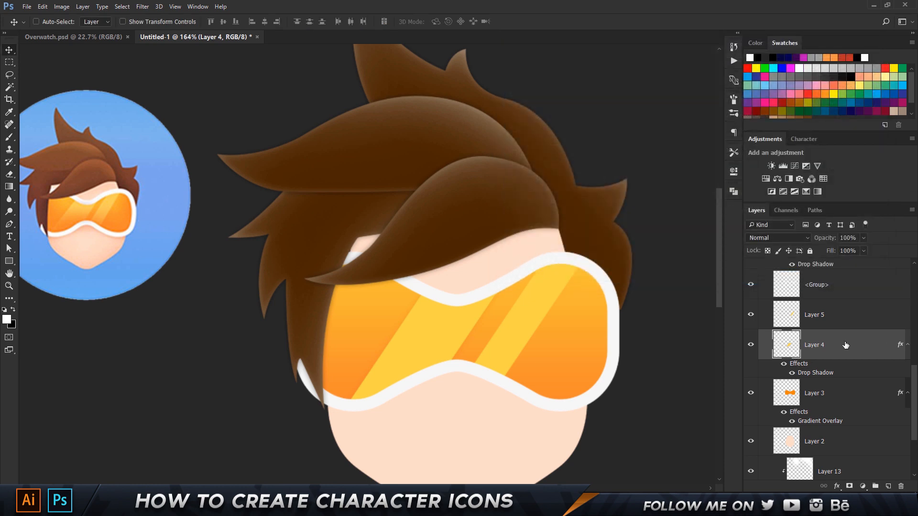
Copy the layer style from Layer 4 to the narrow stripe on Layer 5, and rasterize the layer styles of both stripes.
right_click(845, 345)
click(622, 325)
right_click(878, 320)
click(691, 337)
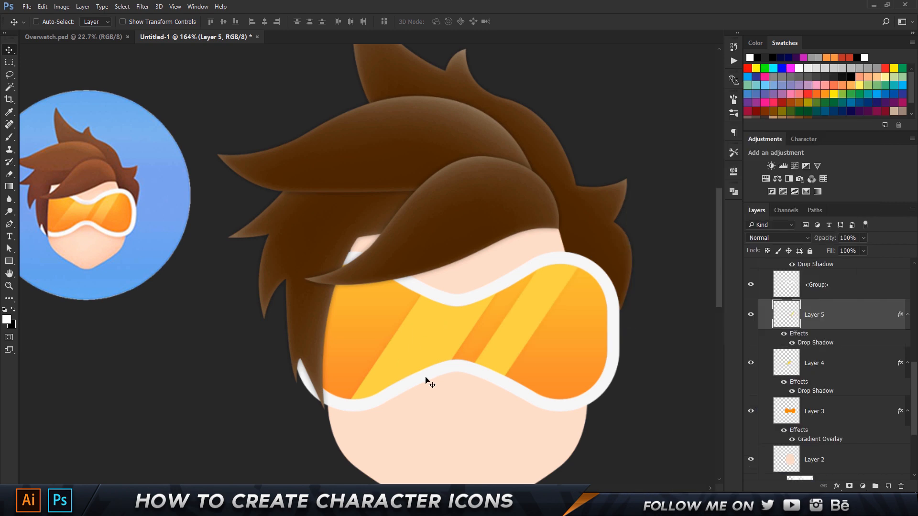
ctrl+click(859, 366)
right_click(858, 315)
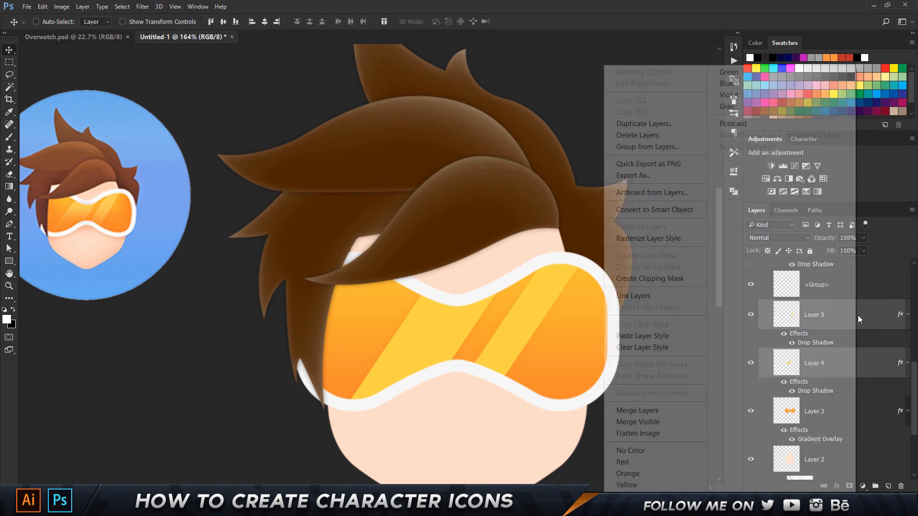
click(649, 238)
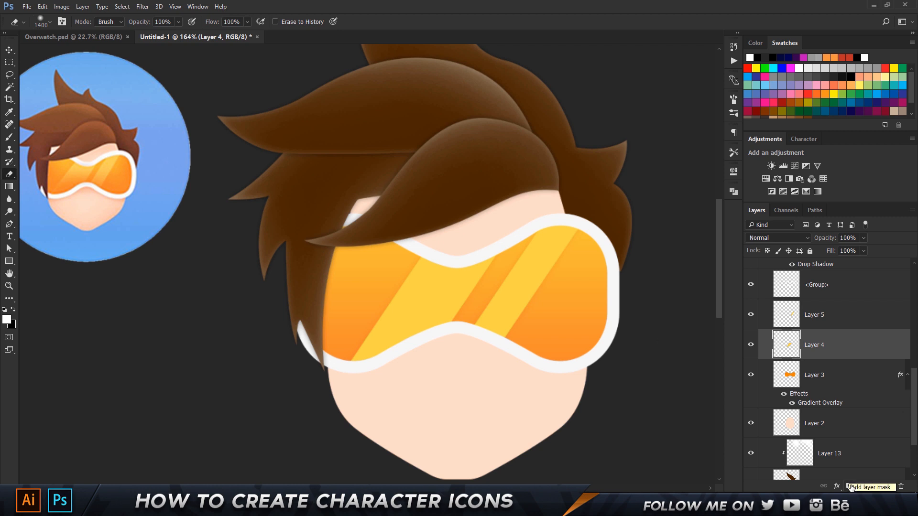
Add a layer mask to Layer 4 and fade the wide stripe's lower part with a soft black brush at 100% opacity.
click(850, 486)
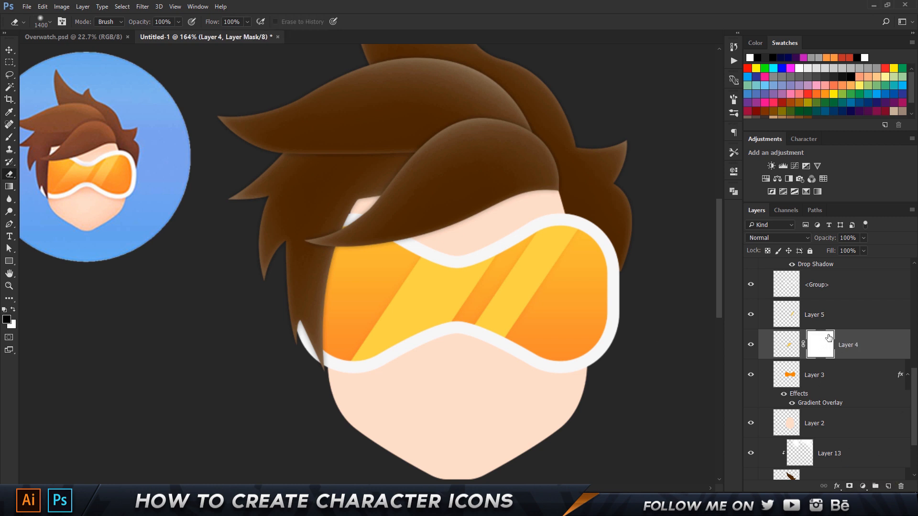
key(b)
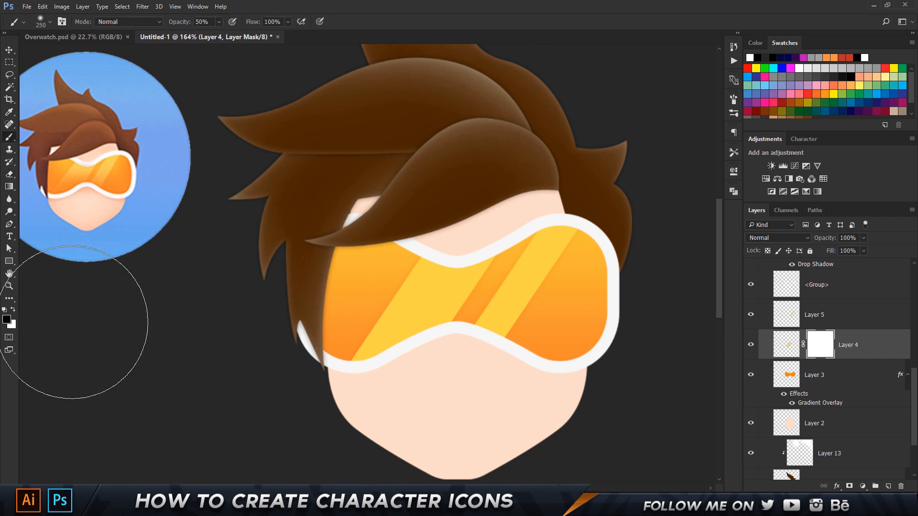
drag(253, 183, 248, 115)
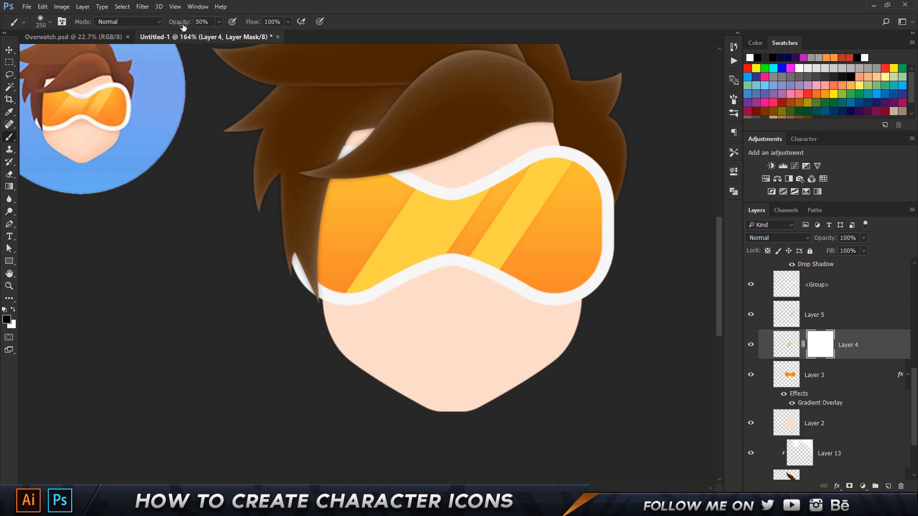
drag(184, 23, 421, 62)
mouse_move(428, 376)
mouse_down()
mouse_move(416, 353)
mouse_move(380, 372)
mouse_move(405, 375)
mouse_move(397, 334)
mouse_move(404, 364)
mouse_move(359, 358)
mouse_move(447, 345)
mouse_move(481, 327)
mouse_move(378, 310)
mouse_move(375, 332)
mouse_move(416, 344)
mouse_up()
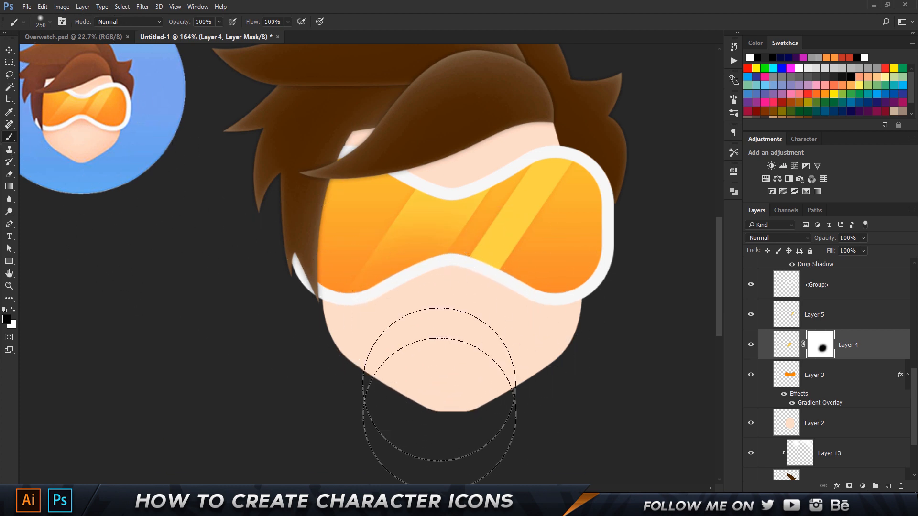
Add a layer mask to Layer 5 and fade the narrow stripe's lower end with the soft black brush.
click(856, 319)
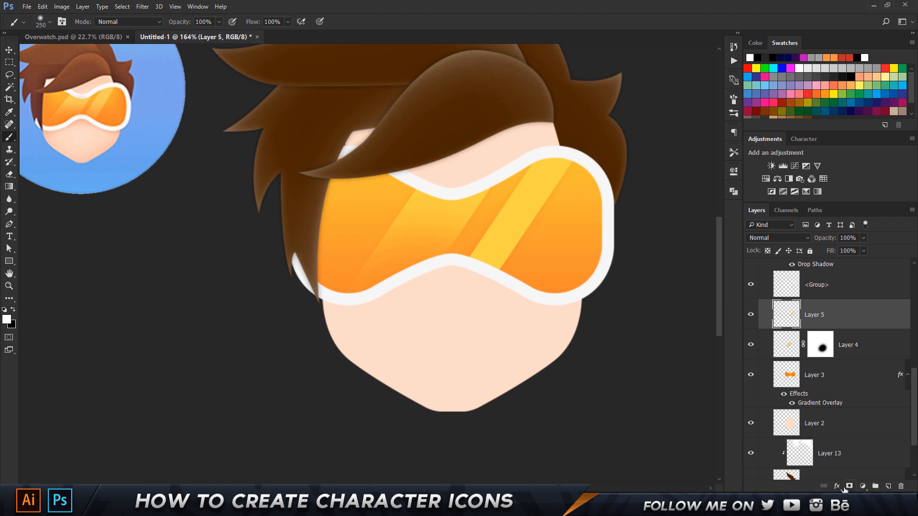
click(849, 486)
key(x)
drag(476, 311, 482, 331)
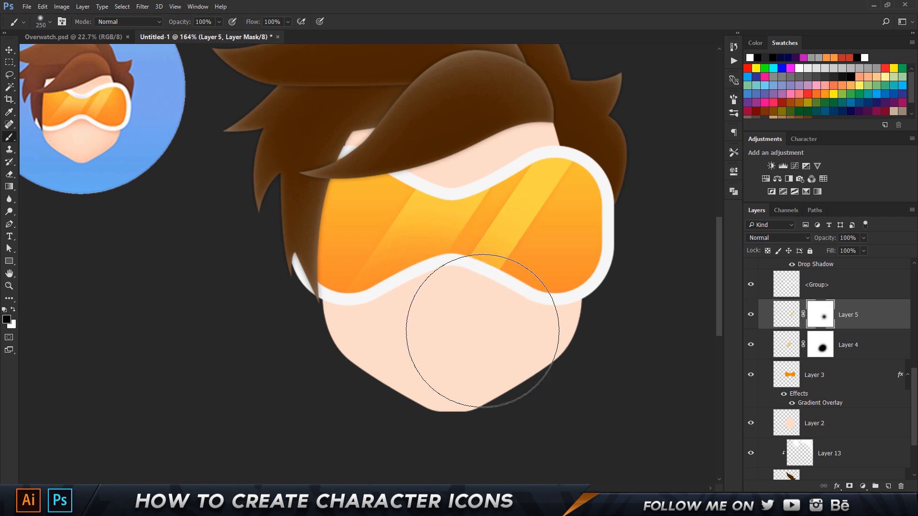
click(482, 331)
click(470, 340)
click(481, 339)
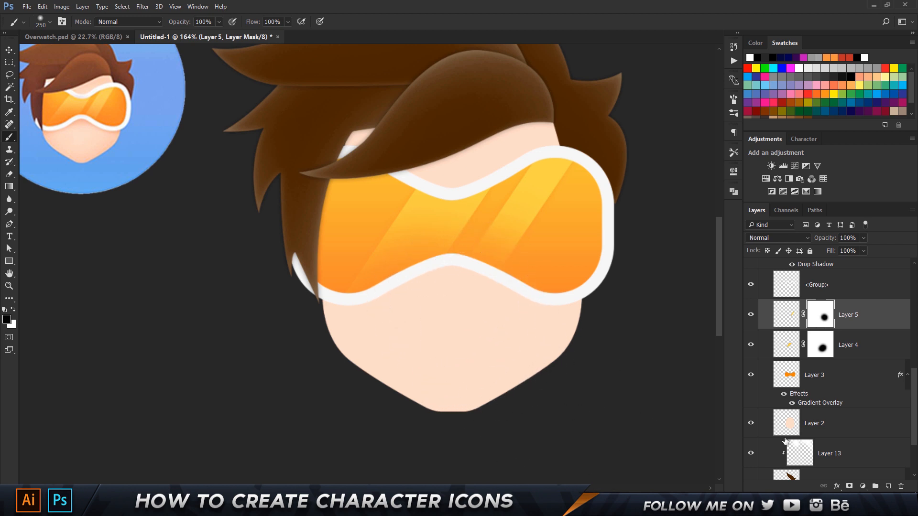
Lower the opacity of both goggle stripes, Layers 4 and 5, to 80%.
click(820, 348)
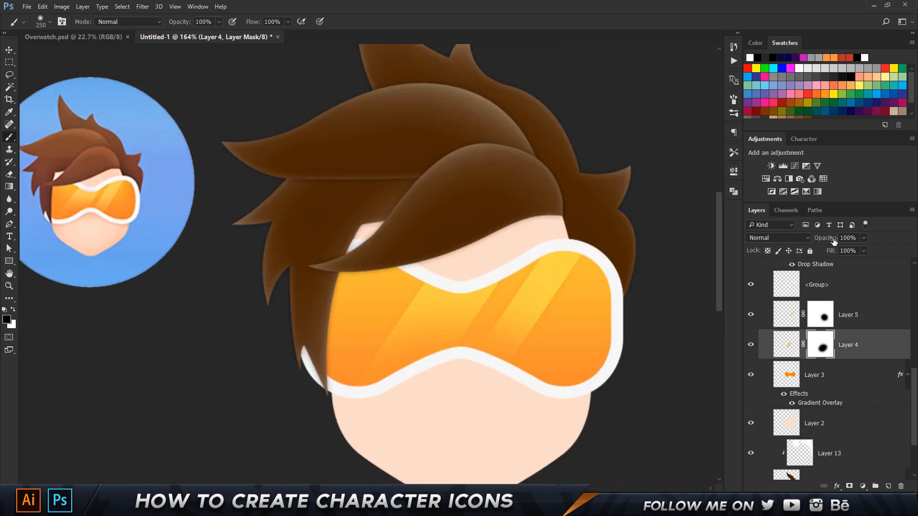
click(828, 239)
text(80)
click(846, 312)
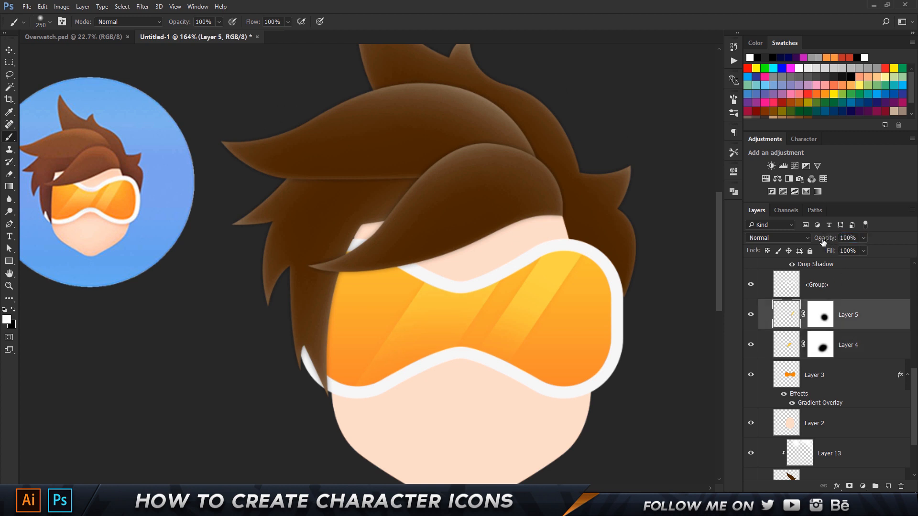
click(824, 242)
text(8)
text(v)
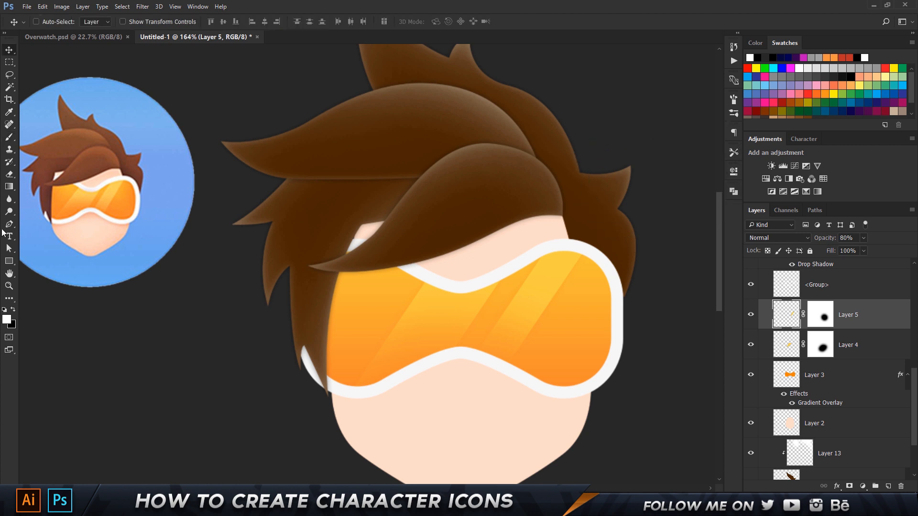
Add a Drop Shadow to the goggles on Layer 3 with a 12 px distance and the golden brown color #c29444.
click(844, 286)
double_click(859, 379)
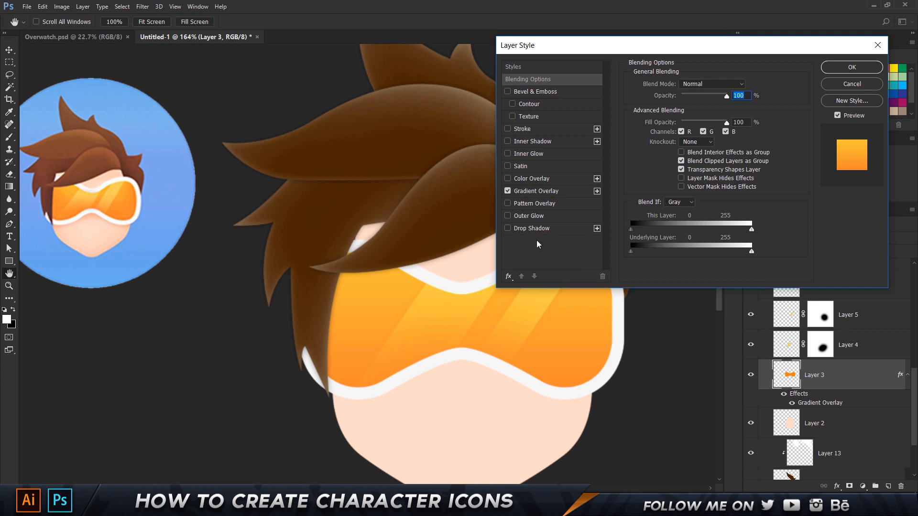
click(528, 229)
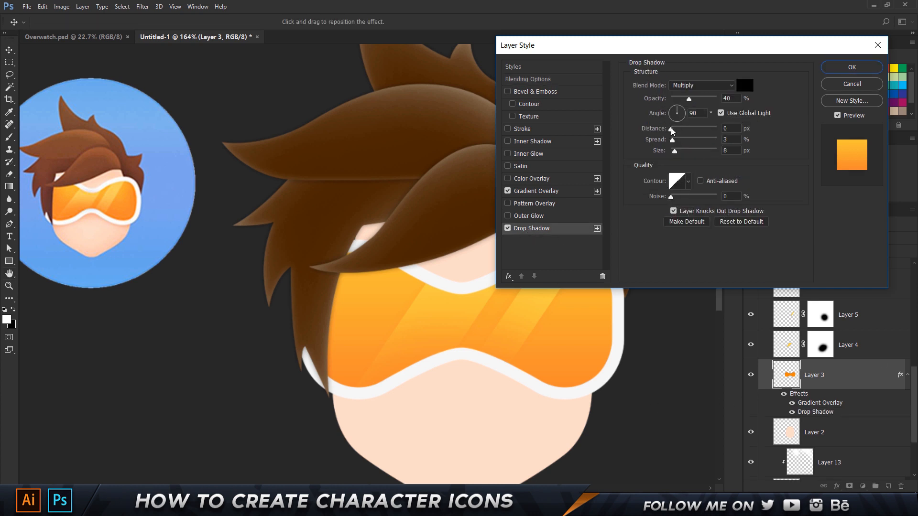
drag(672, 131, 678, 134)
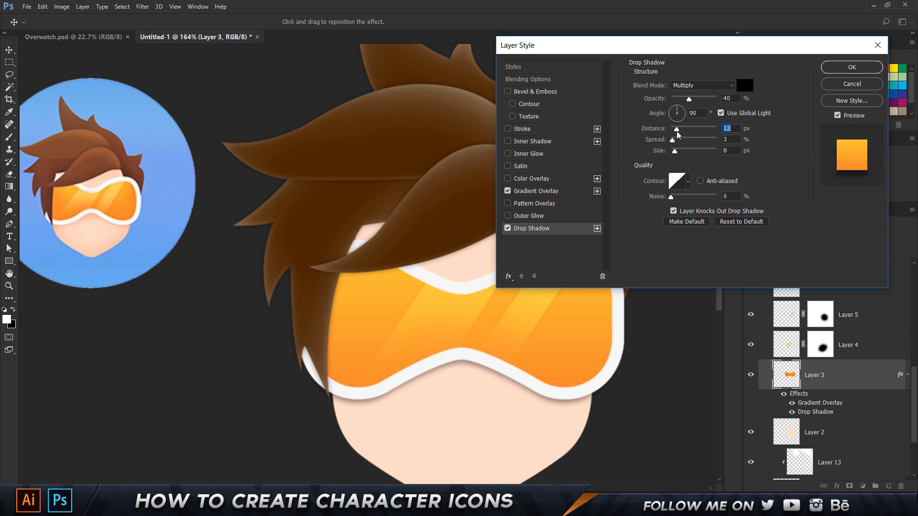
click(744, 89)
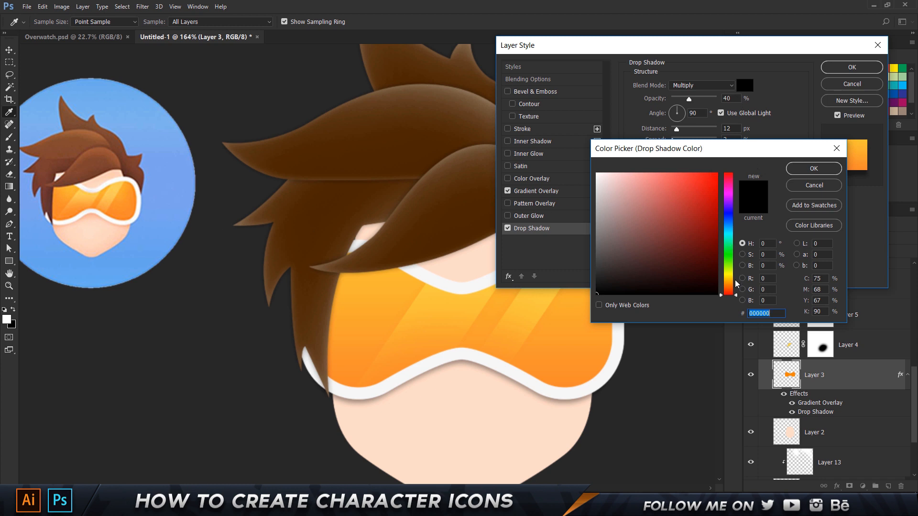
text(eeba5f)
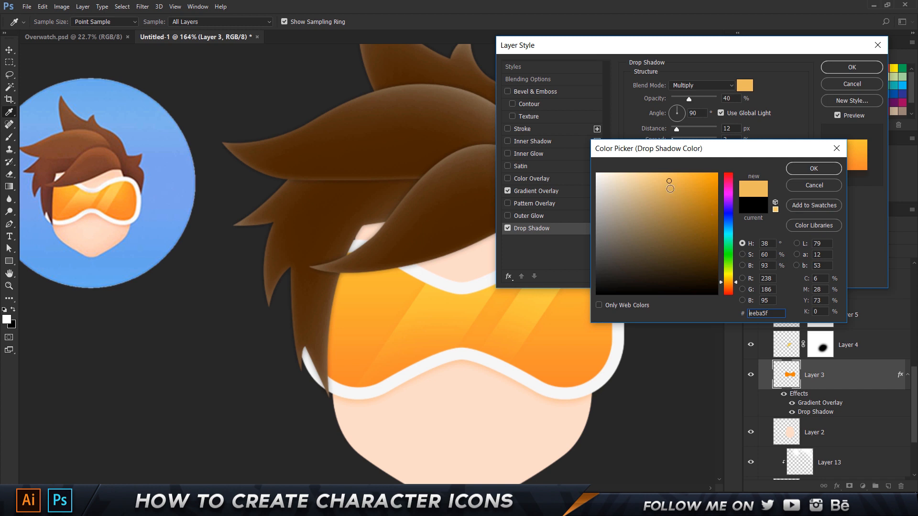
drag(670, 189, 674, 201)
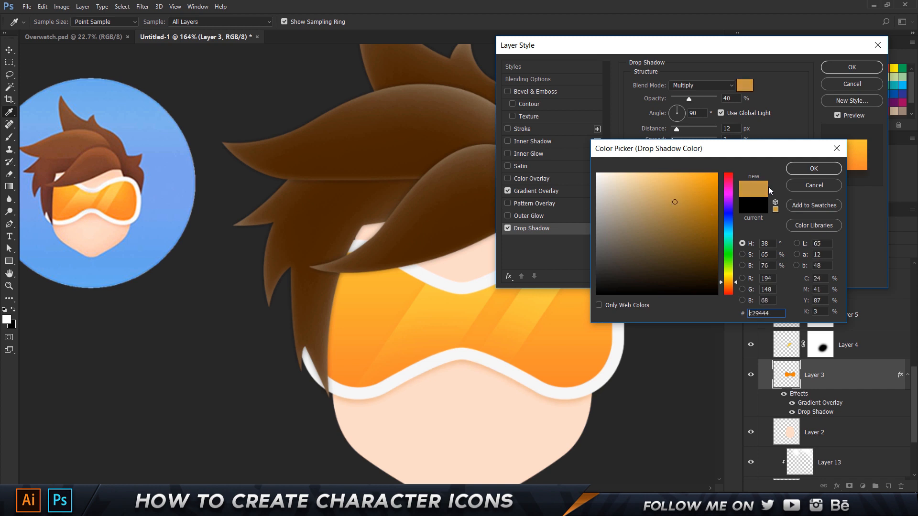
click(822, 171)
Refine the goggles' Drop Shadow to a 10 px distance, 8% spread and 15 px size, and apply it.
drag(673, 139, 680, 153)
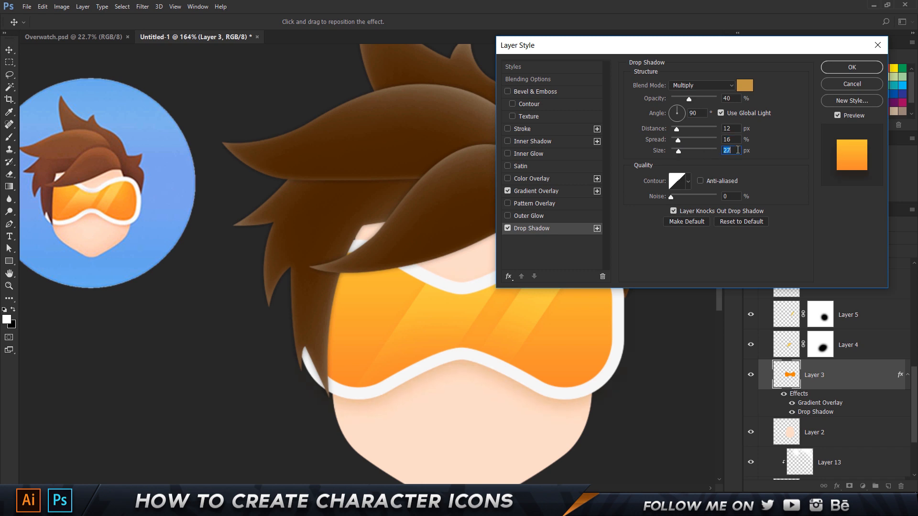
text(10)
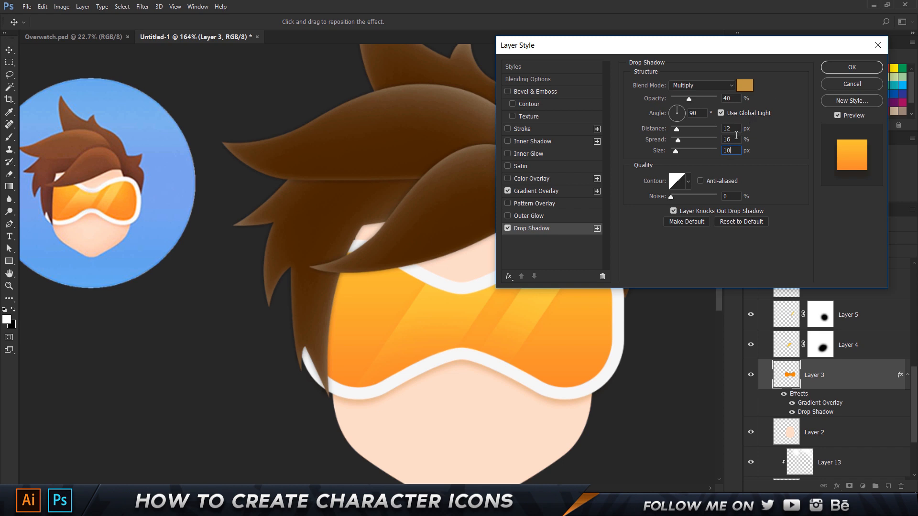
drag(736, 139, 591, 147)
text(6)
double_click(734, 127)
text(10)
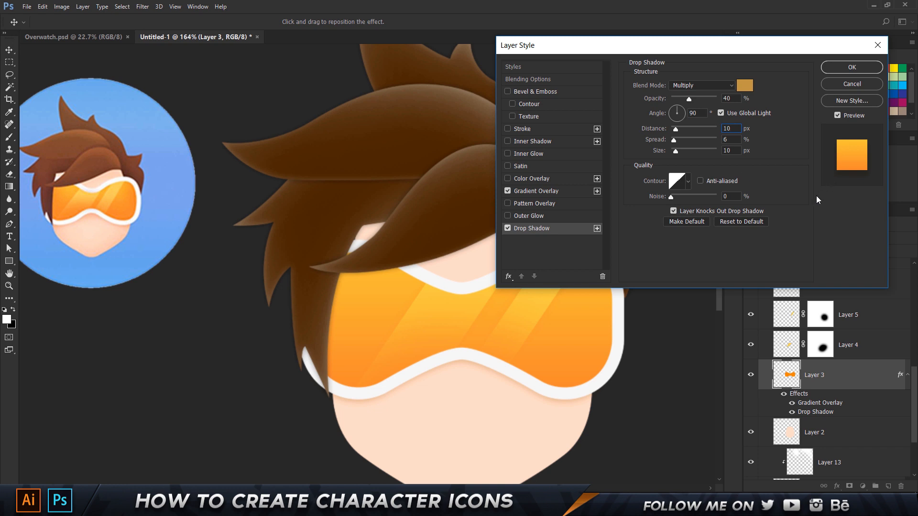
double_click(725, 153)
drag(729, 139, 678, 142)
text(8)
key(Tab)
text(15)
click(837, 70)
Create a new layer above the face on Layer 2 and clip it to the face.
scroll(483, 252, down, 2)
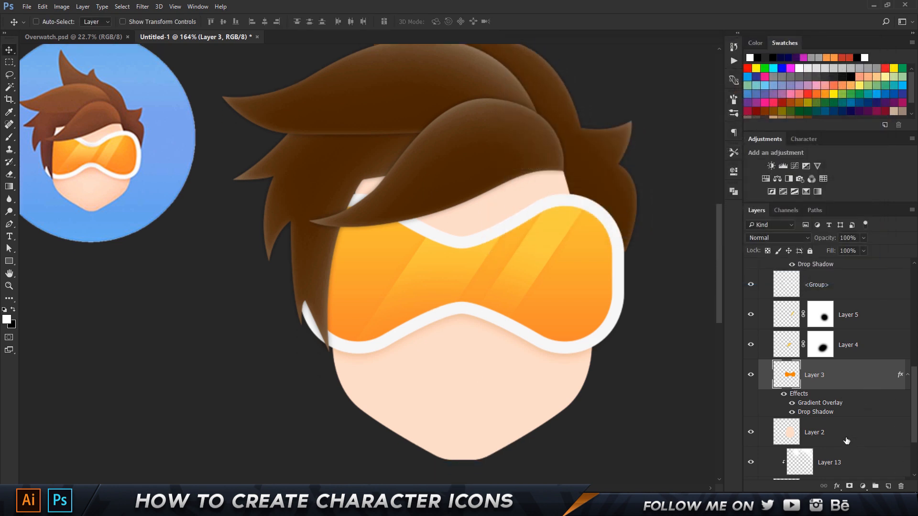
click(846, 441)
click(888, 487)
right_click(852, 432)
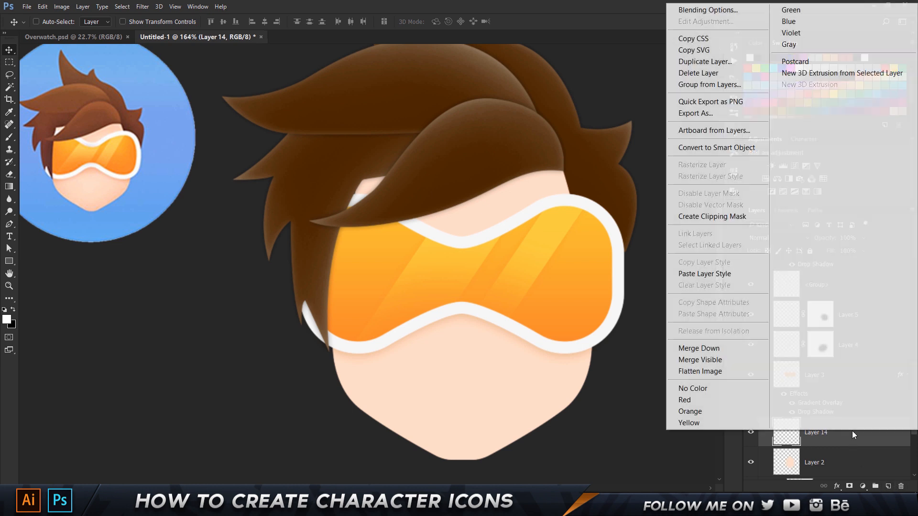
click(710, 218)
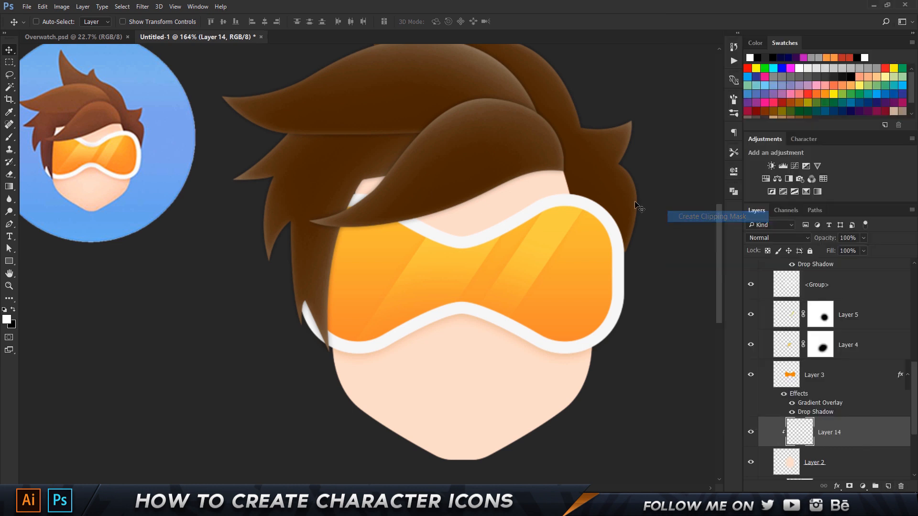
Change the foreground color from white to a pale cream for shading the face.
click(10, 321)
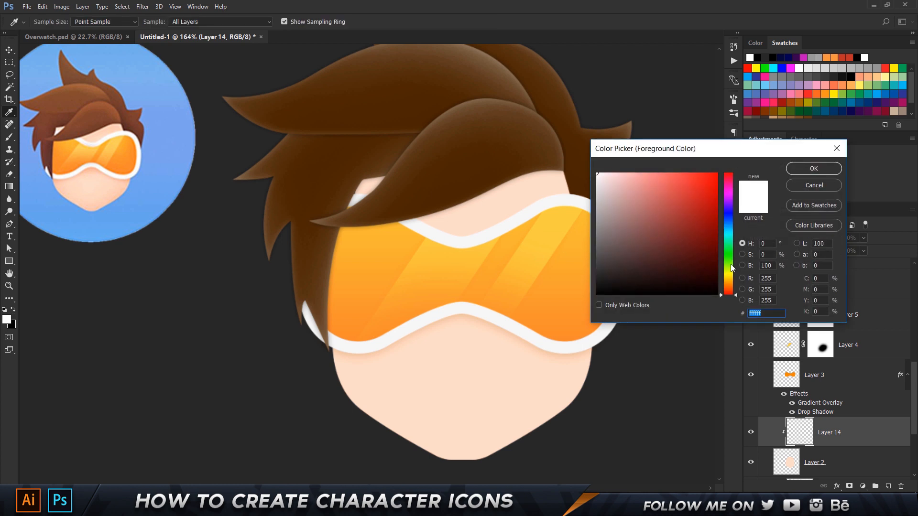
drag(730, 264, 729, 281)
click(636, 178)
drag(637, 178, 625, 176)
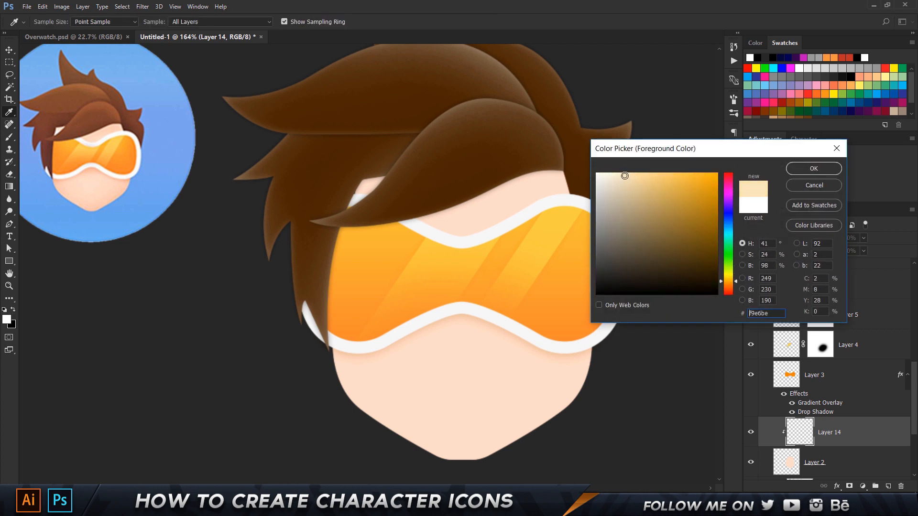
drag(732, 281, 728, 280)
click(638, 180)
drag(639, 192, 624, 178)
click(814, 169)
Paint soft peach shading along the face's left and lower edges on the clipped layer with a 250 px brush.
key(v)
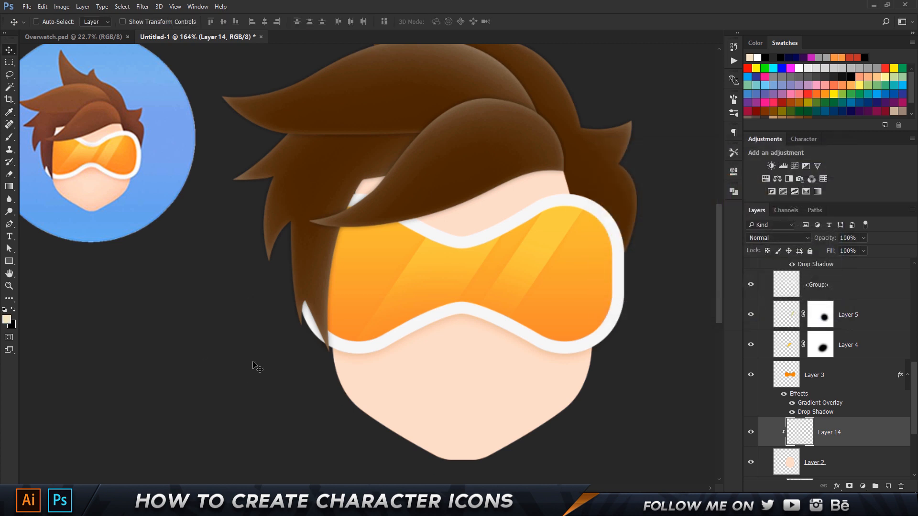
key(b)
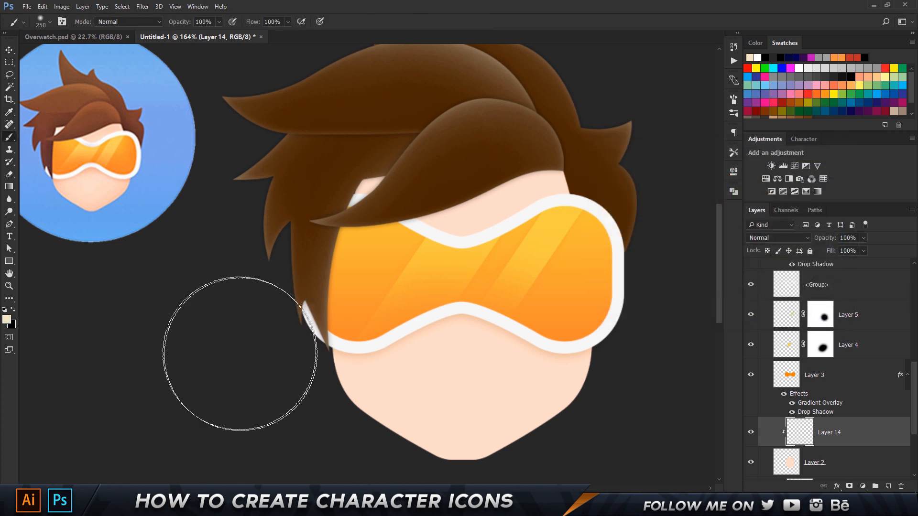
mouse_move(270, 419)
mouse_down()
mouse_move(297, 435)
mouse_move(260, 370)
mouse_move(285, 375)
mouse_up()
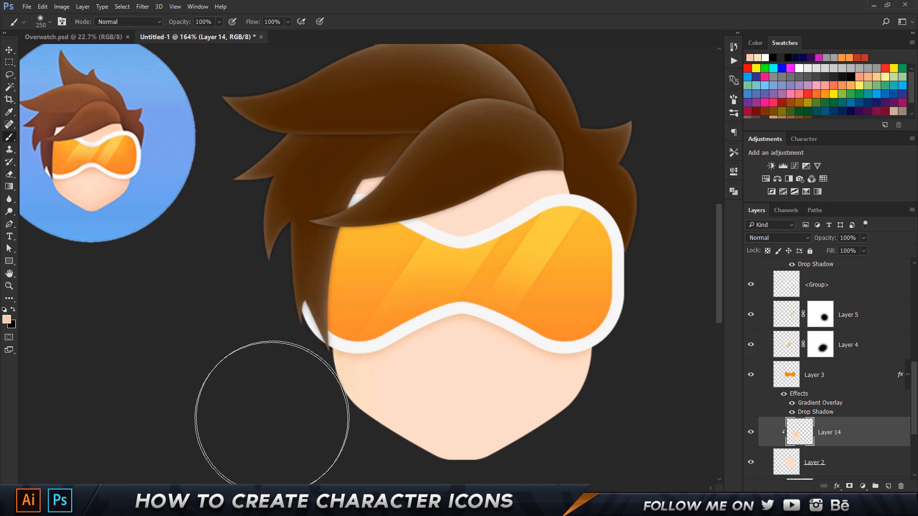
scroll(226, 345, down, 1)
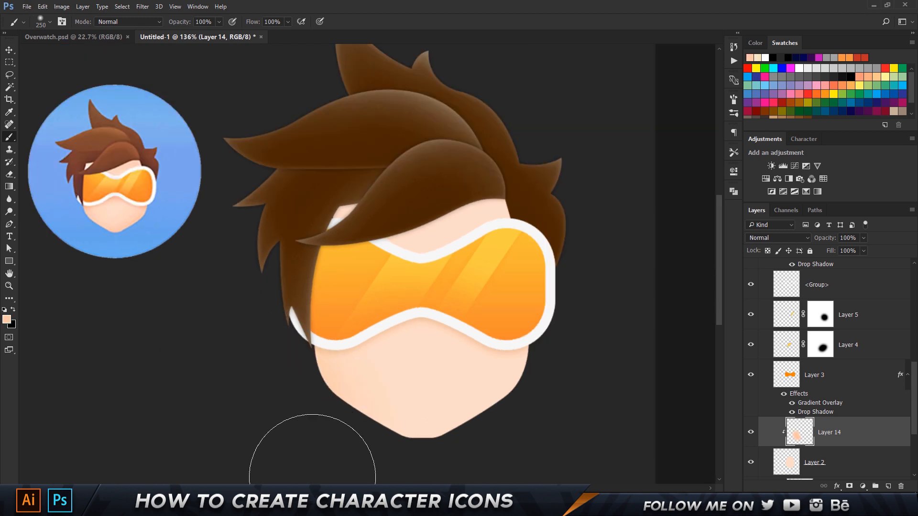
scroll(329, 421, down, 1)
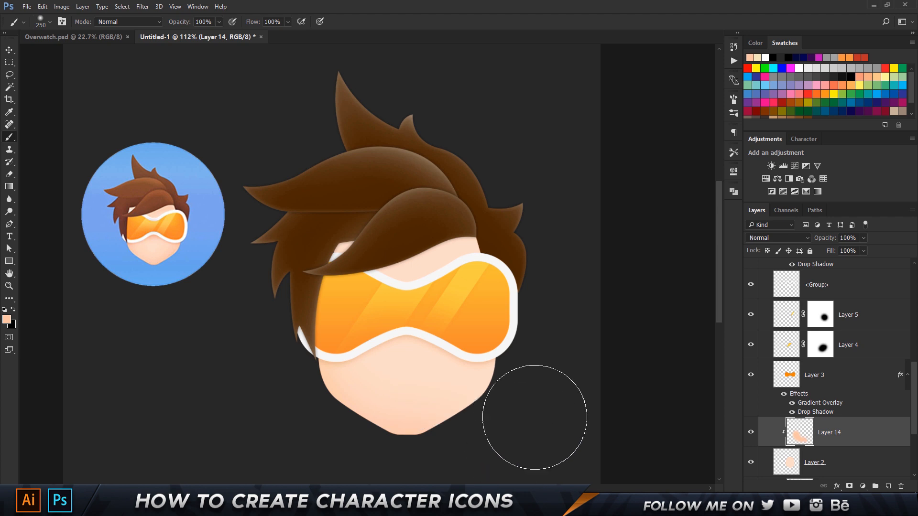
Extend the soft peach shading around the rest of the face's outline on Layer 14 with the 250 px brush.
mouse_move(528, 209)
mouse_down()
mouse_move(490, 110)
mouse_move(346, 171)
mouse_move(267, 235)
mouse_move(202, 411)
mouse_up()
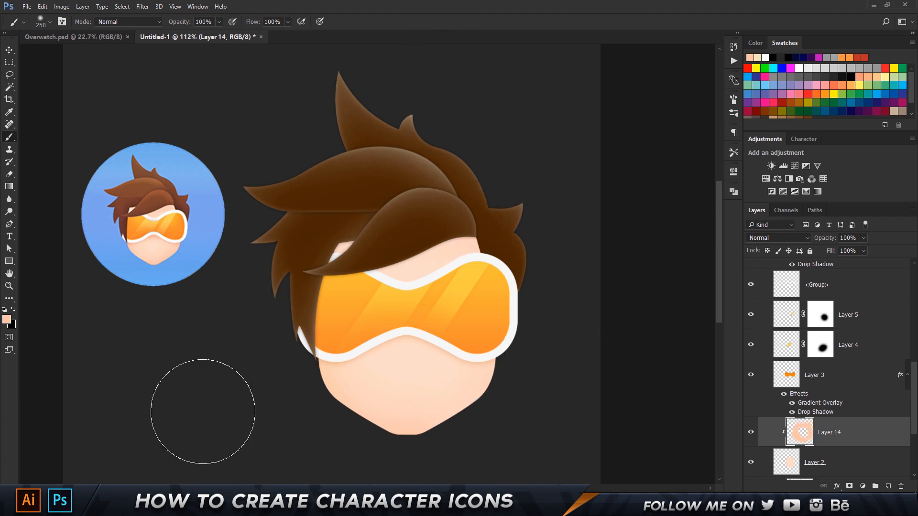
click(380, 371)
key(ctrl+z)
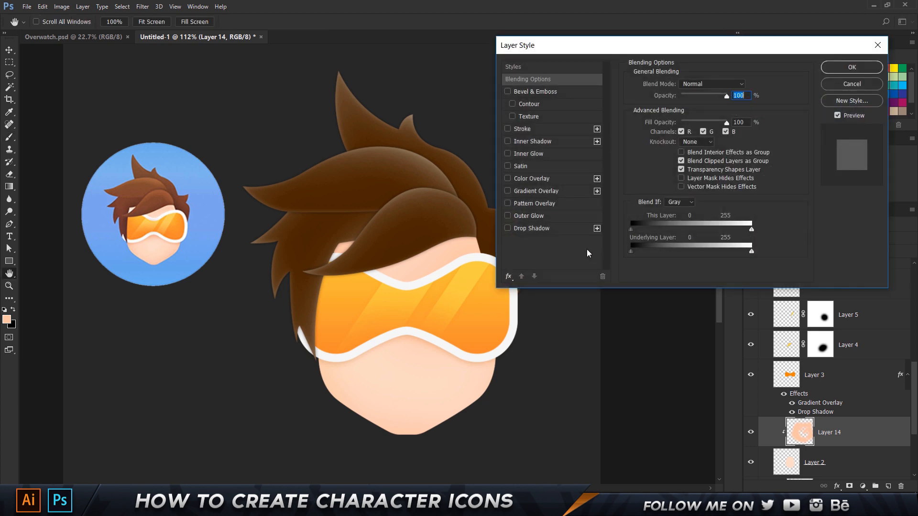
Add an Inner Glow to the face on Layer 2 in orange ff9600 at 100% opacity.
click(847, 86)
double_click(847, 463)
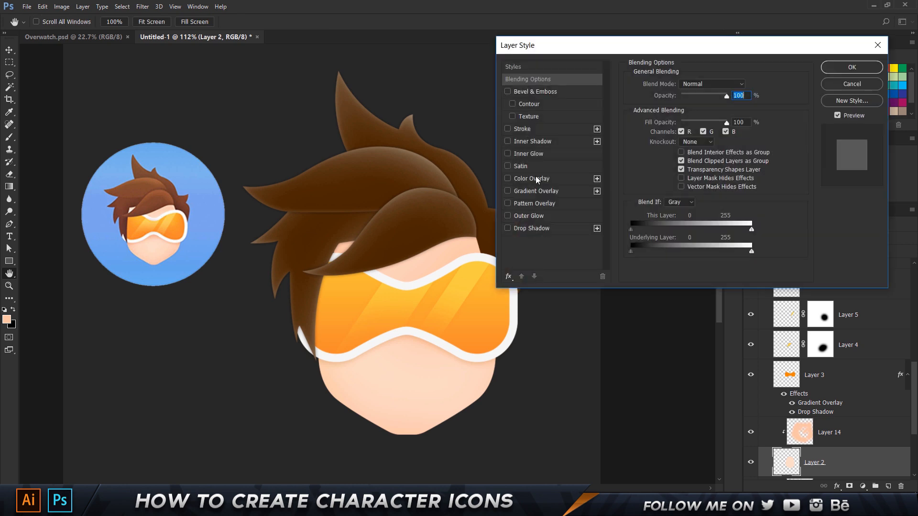
click(518, 155)
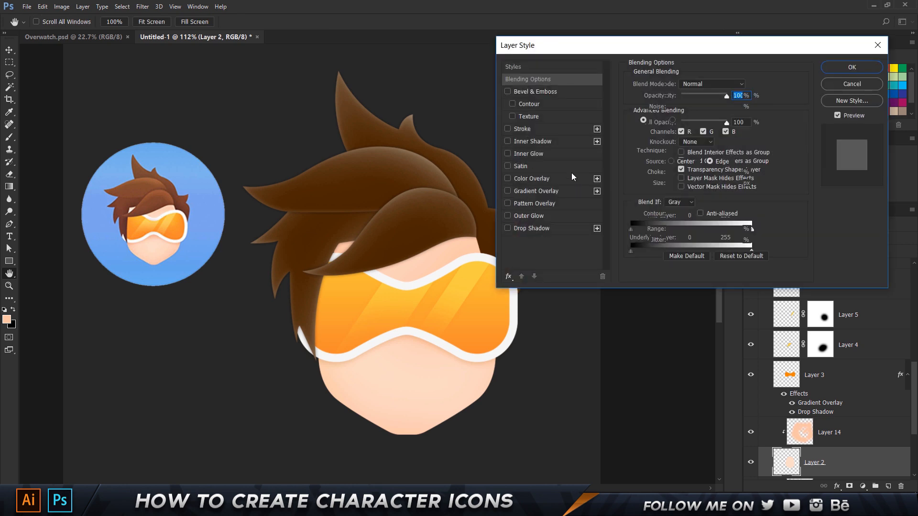
click(657, 120)
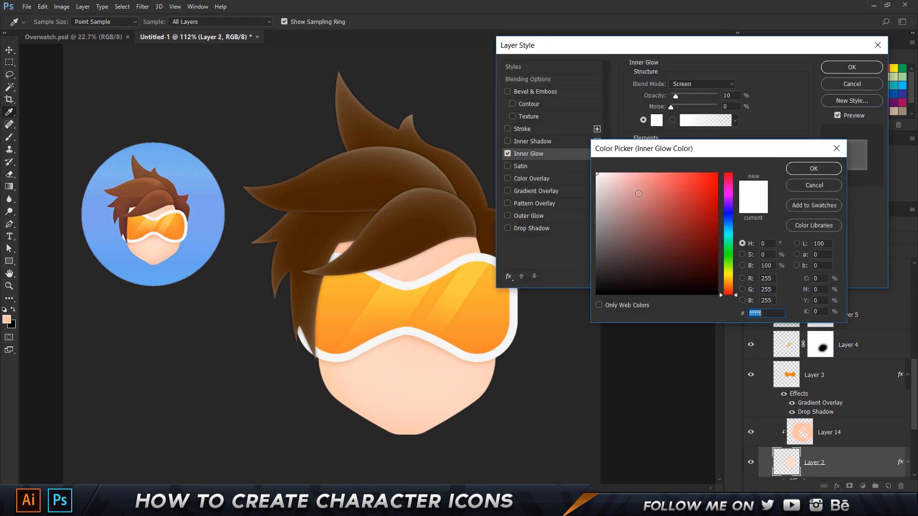
click(729, 283)
drag(671, 226, 755, 162)
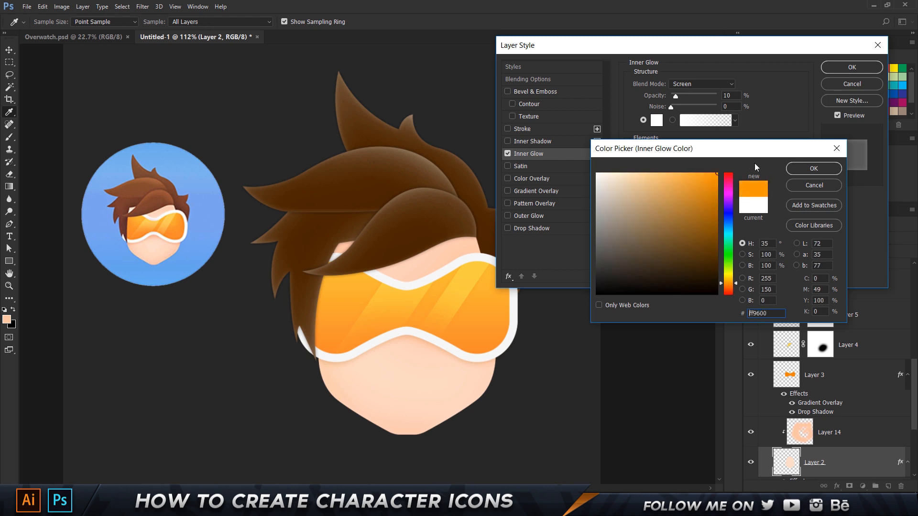
click(814, 169)
drag(698, 102, 746, 103)
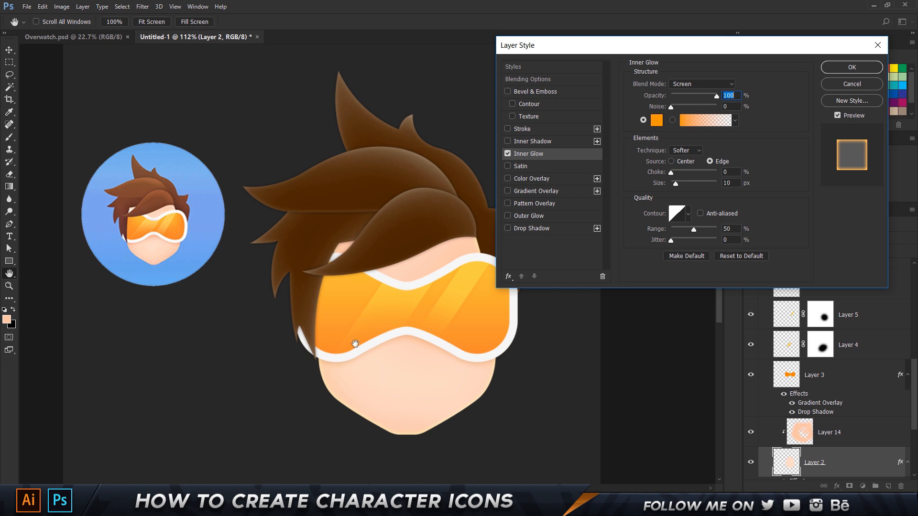
Set the face's Inner Glow blend mode to Normal and its color to white.
click(655, 123)
click(703, 85)
click(692, 96)
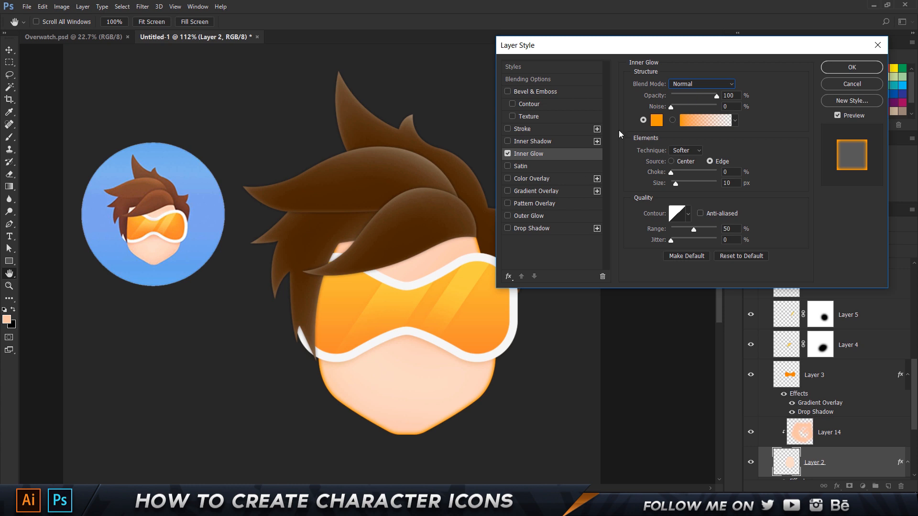
click(657, 120)
mouse_move(624, 201)
mouse_down()
mouse_move(613, 163)
mouse_move(596, 167)
mouse_up()
click(801, 173)
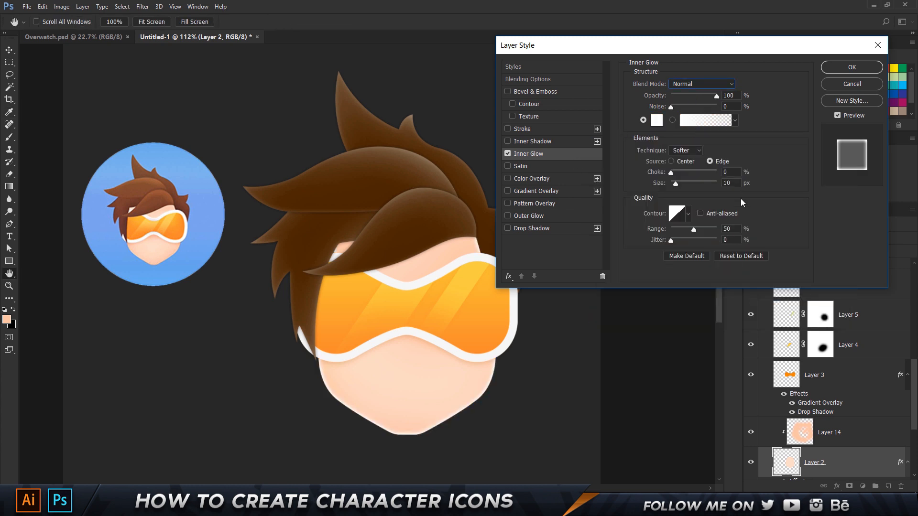
Set the face's Inner Glow to a 20 px size and about 66% opacity, and apply it.
double_click(736, 181)
text(20)
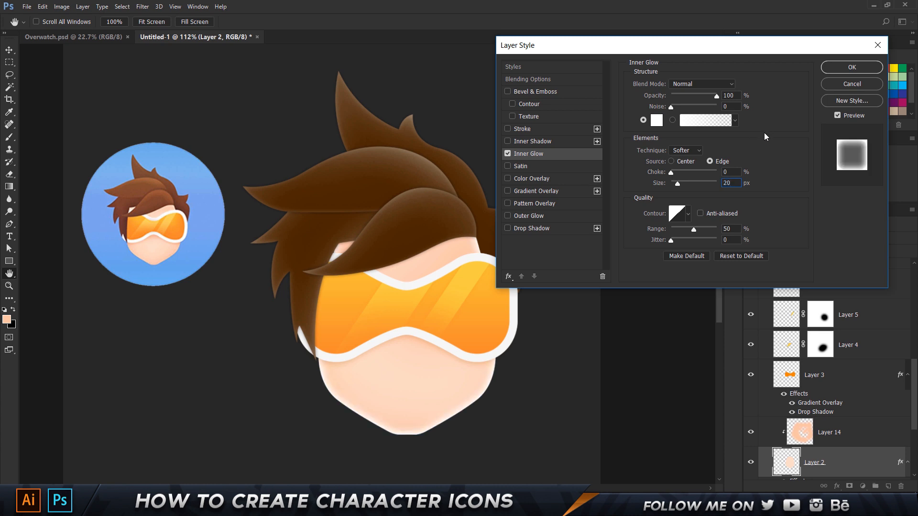
drag(684, 97, 694, 96)
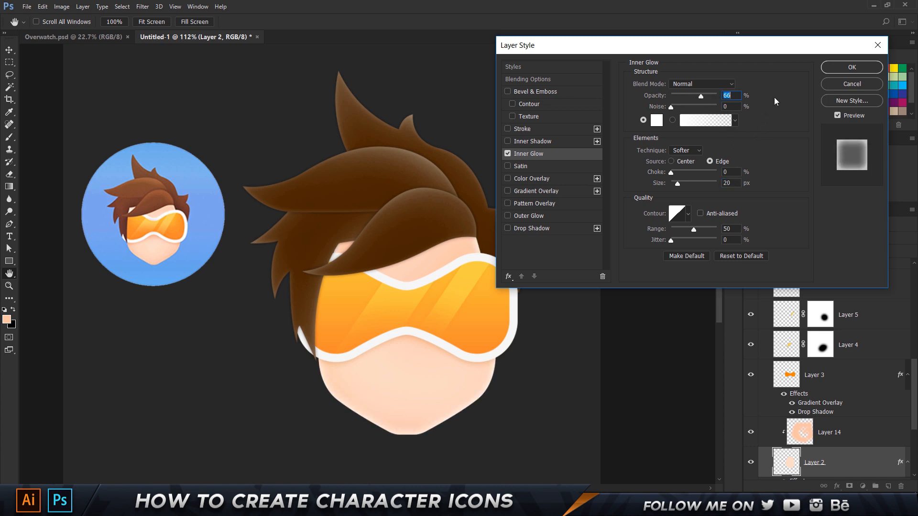
click(842, 68)
Add a black Multiply Drop Shadow to the <Group> layer with 0 px distance, 3% spread and 8 px size.
scroll(598, 206, down, 2)
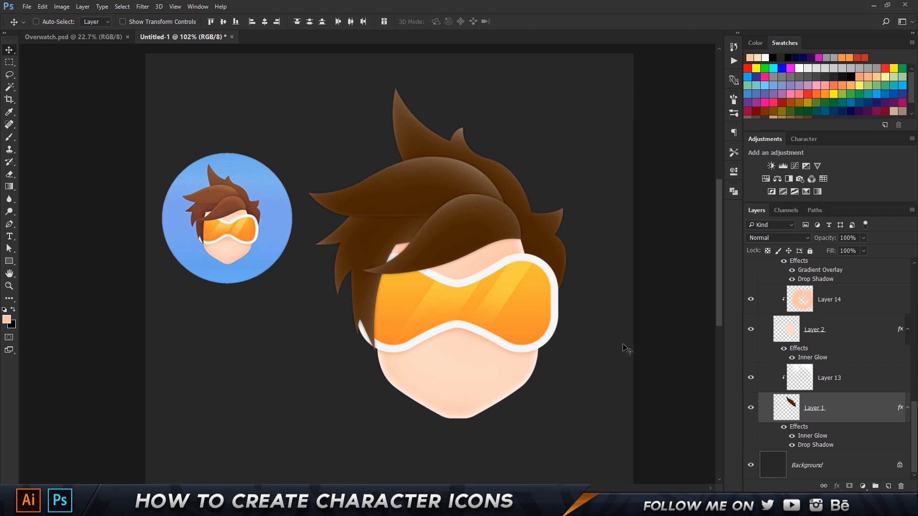
scroll(832, 340, up, 3)
scroll(834, 345, down, 5)
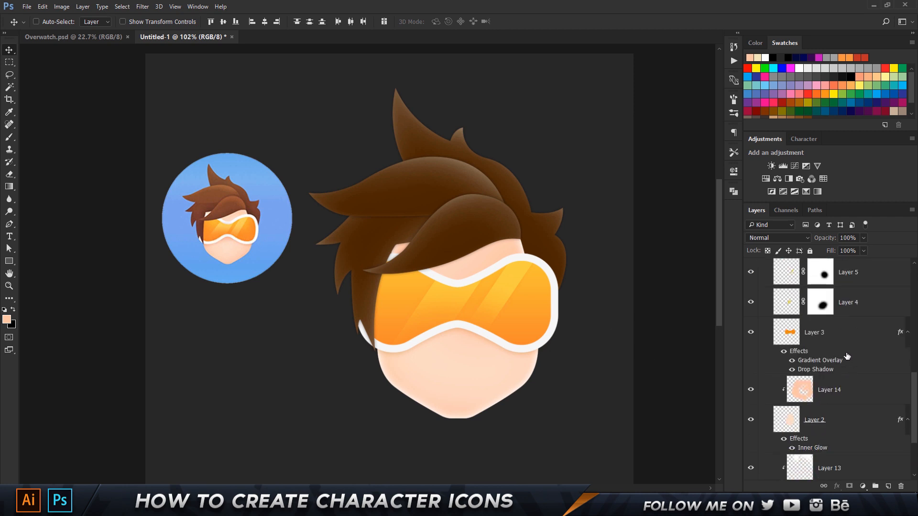
scroll(843, 359, up, 5)
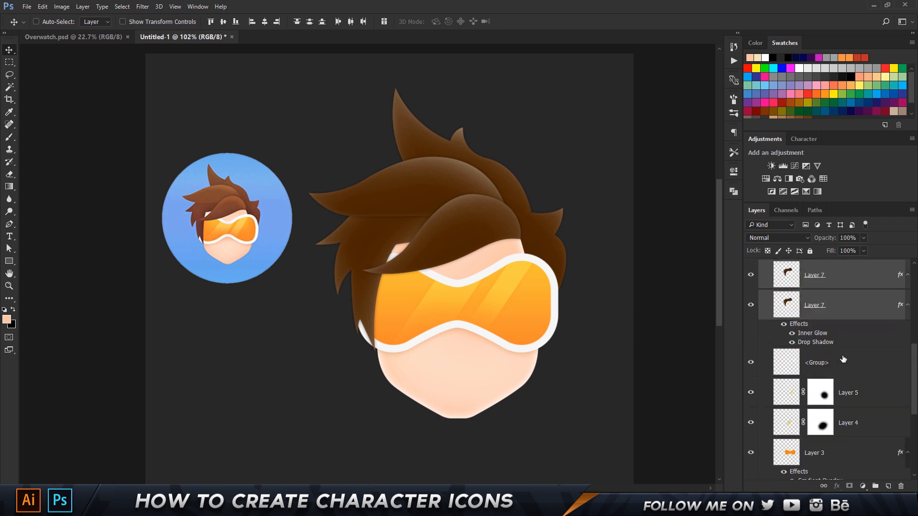
click(843, 359)
key(h)
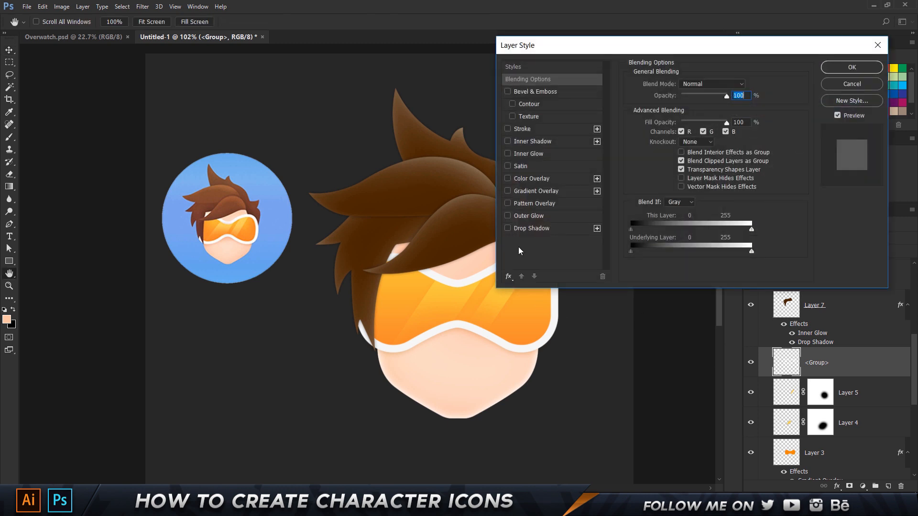
click(532, 228)
scroll(488, 303, up, 2)
scroll(488, 303, up, 2)
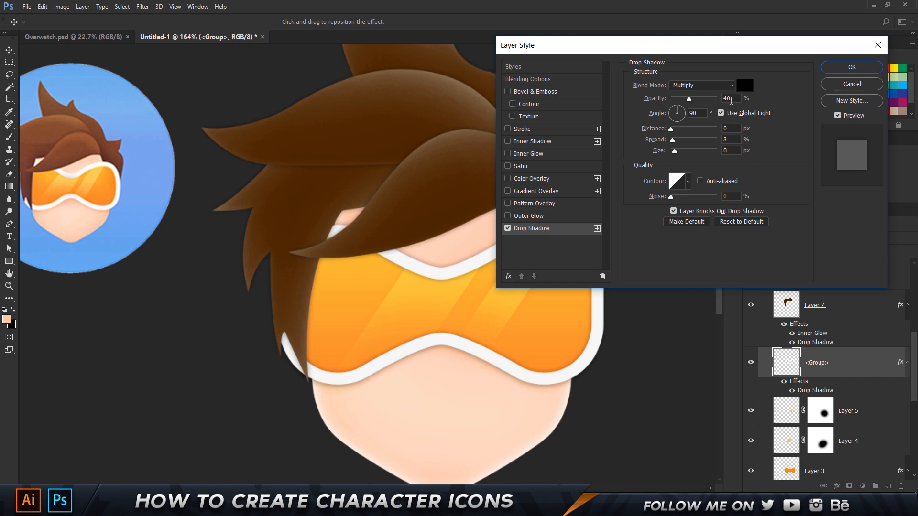
double_click(733, 98)
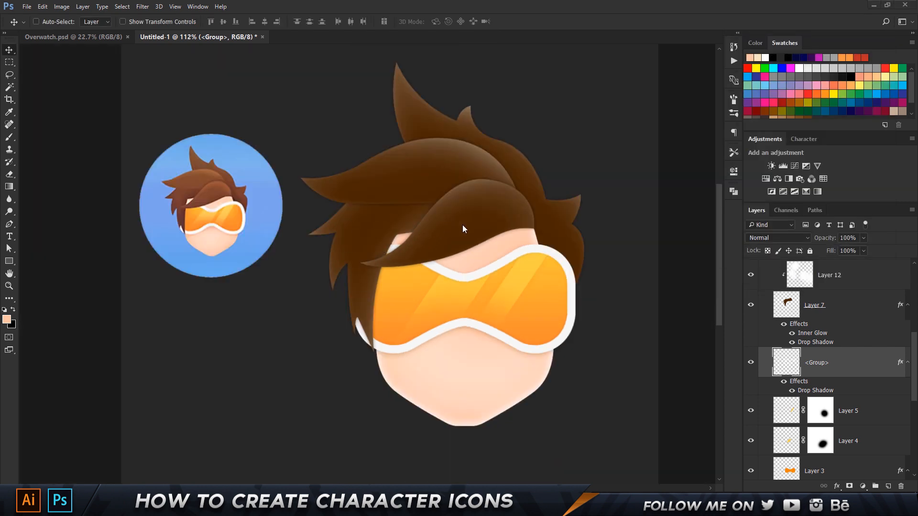
scroll(500, 232, down, 1)
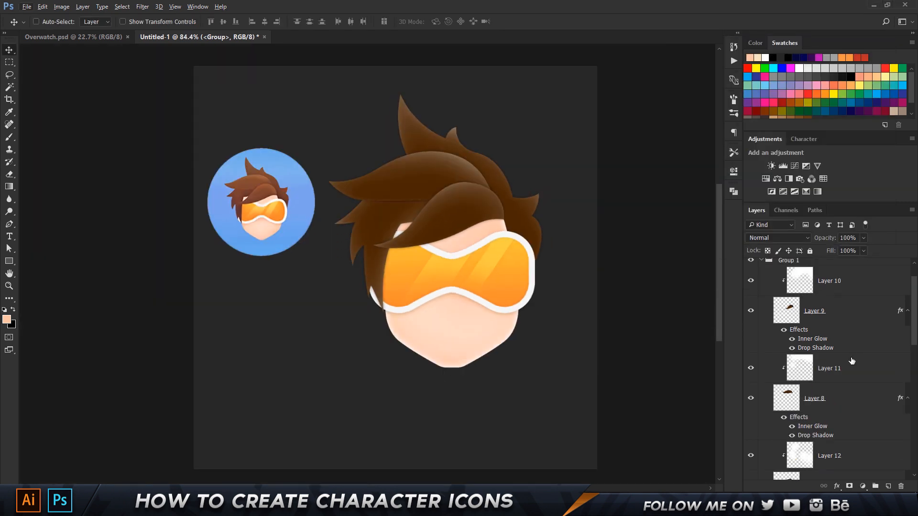
Collapse Group 1, hide the overwatch-heroes reference layer and move the character to the center of the canvas.
scroll(775, 295, up, 2)
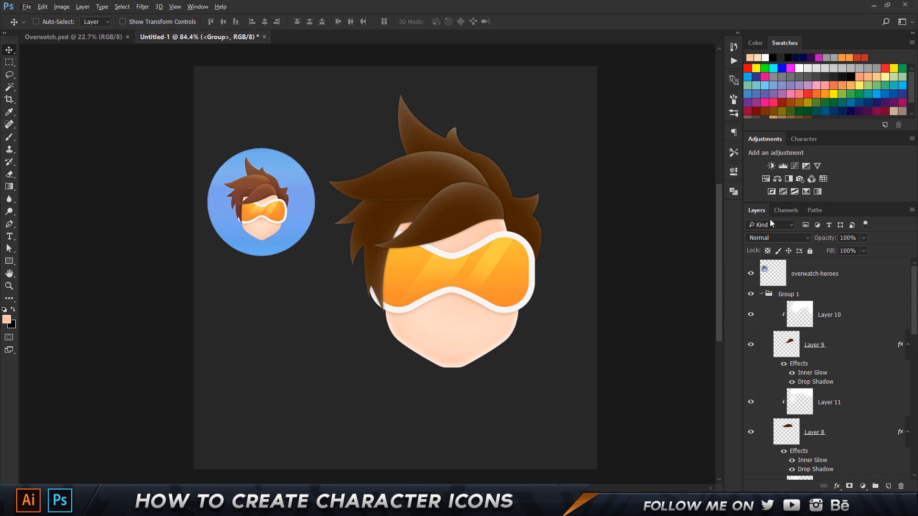
click(775, 295)
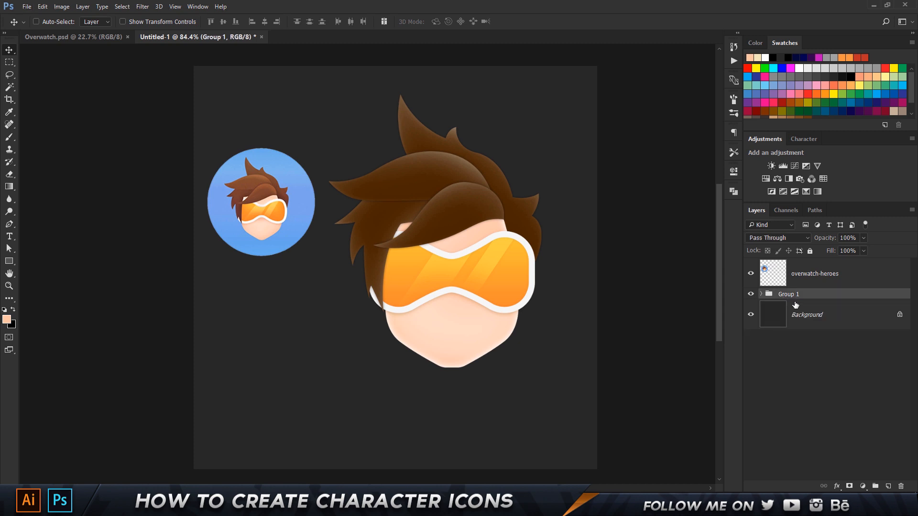
click(750, 273)
drag(442, 256, 406, 267)
Duplicate Group 1, hide the original group and merge the copy into a single layer.
click(143, 7)
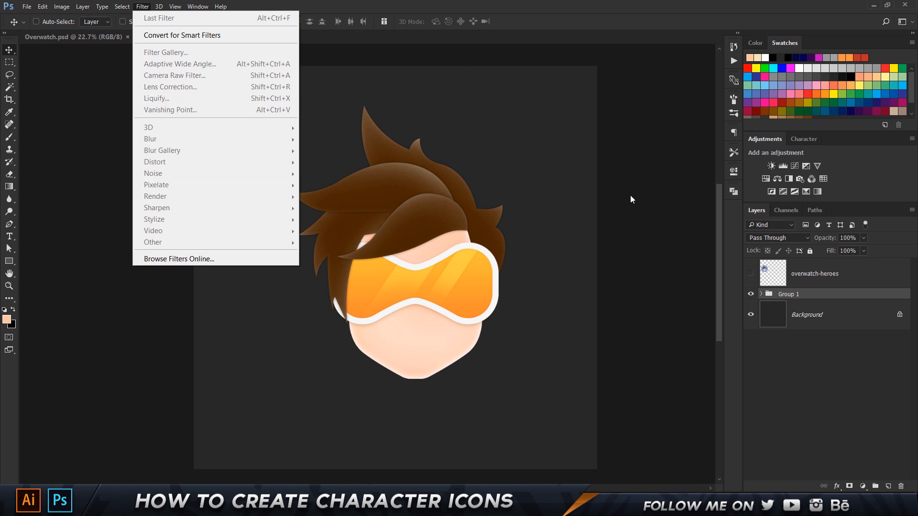
click(642, 211)
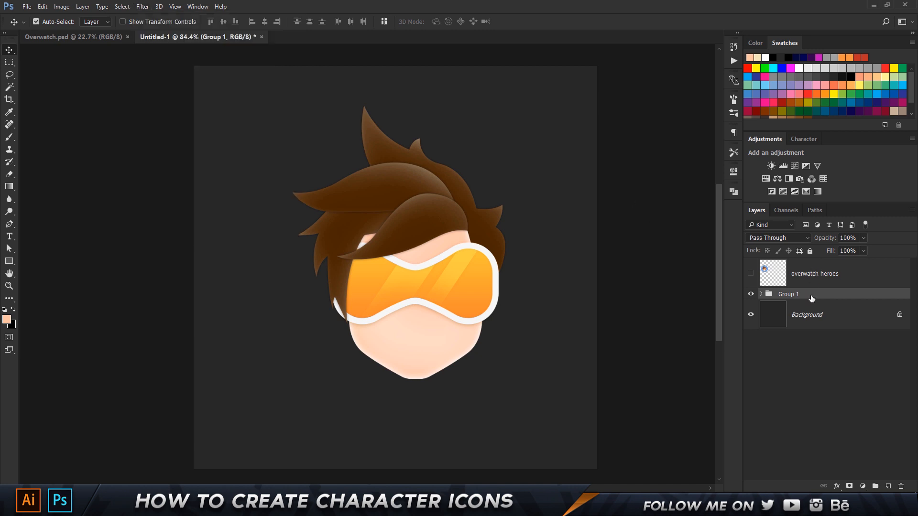
key(ctrl+j)
click(751, 305)
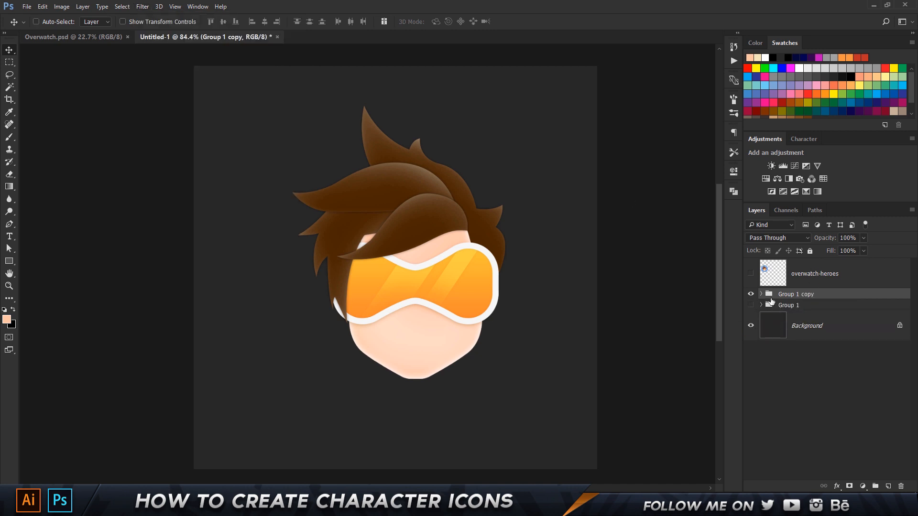
click(786, 306)
click(784, 296)
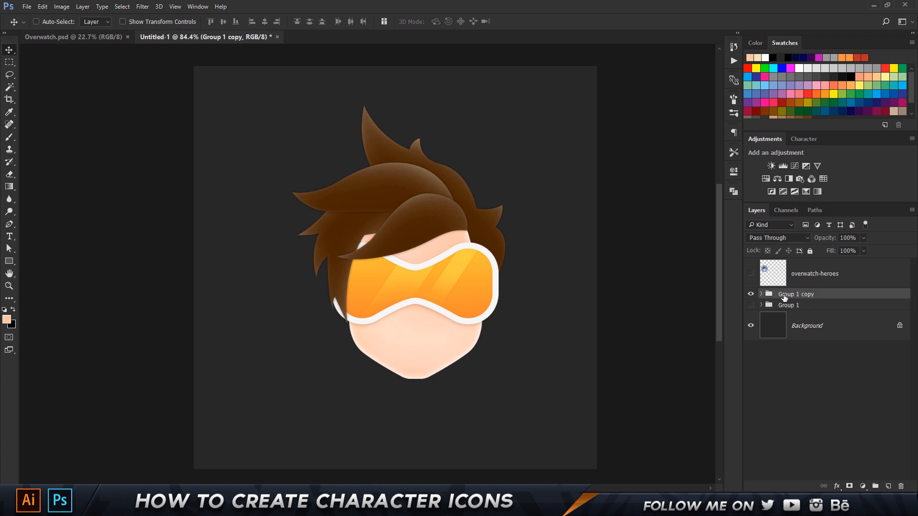
key(ctrl)
key(ctrl+e)
Try moving the merged Group 1 copy slightly to the right and undo the move.
right_click(817, 295)
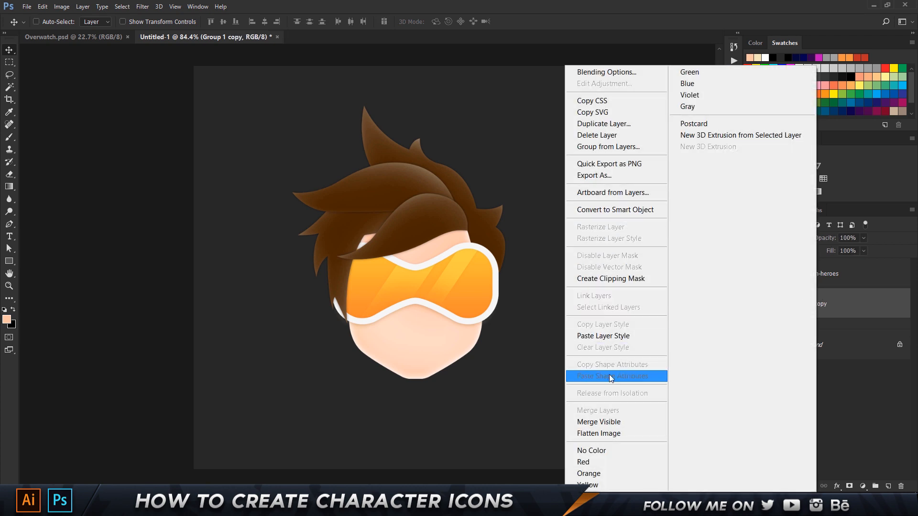
click(903, 398)
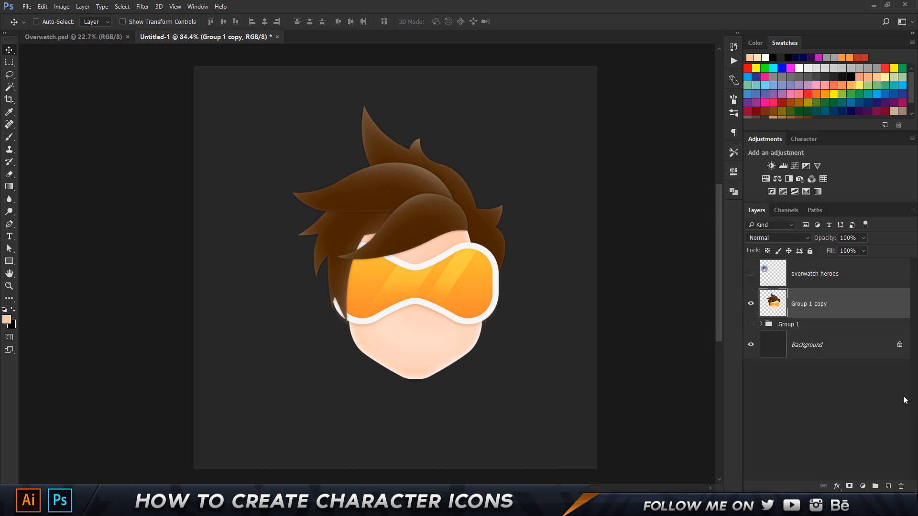
drag(500, 277, 521, 275)
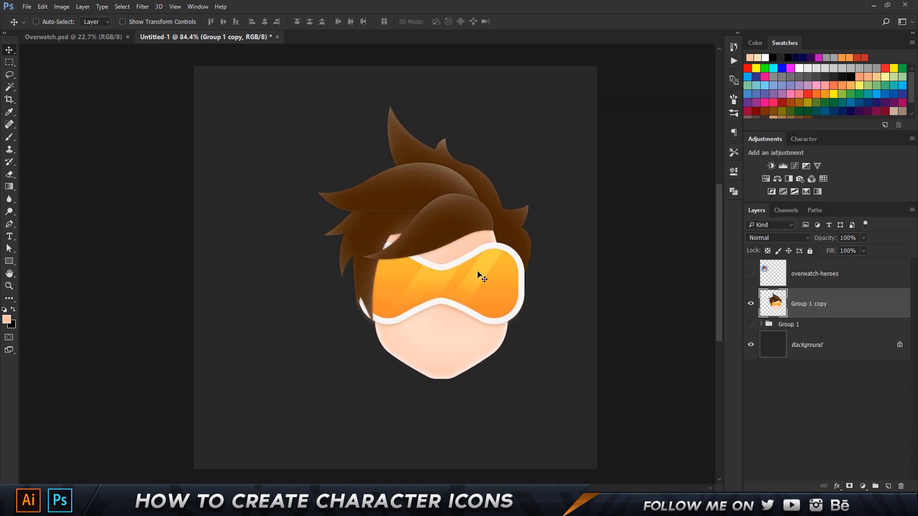
key(ctrl+z)
Apply Add Noise to the merged Group 1 copy at 1% with Gaussian distribution and Monochromatic on.
click(138, 8)
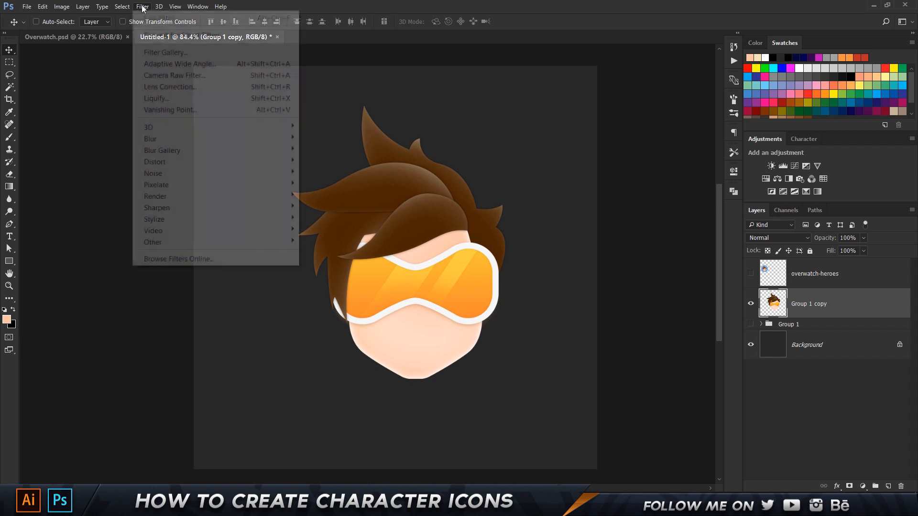
mouse_move(265, 170)
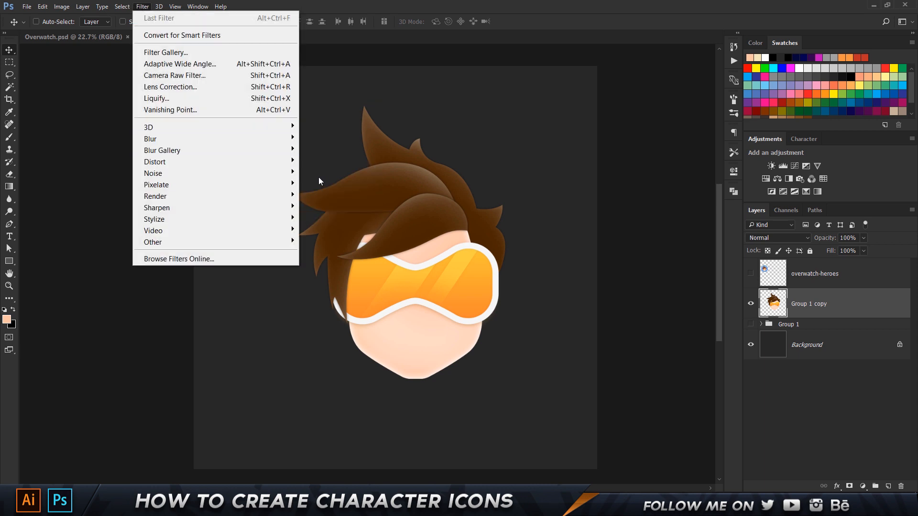
click(326, 172)
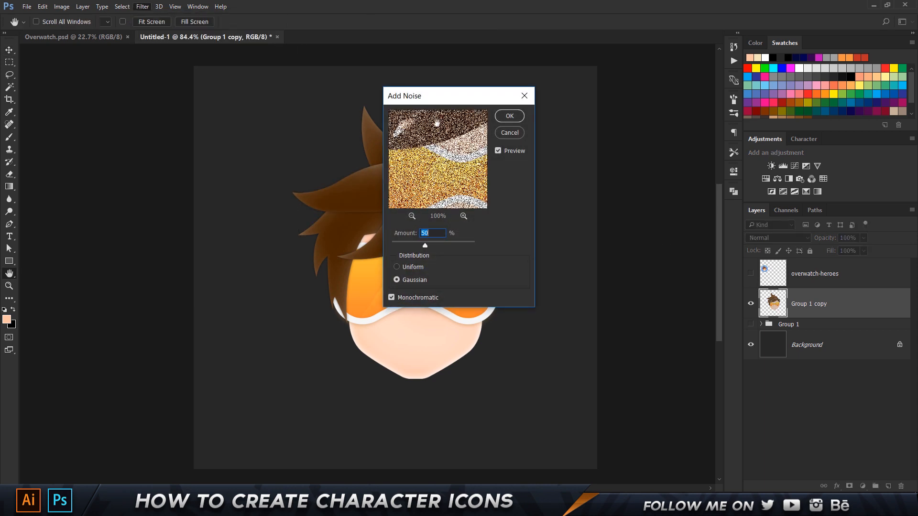
drag(442, 105, 545, 104)
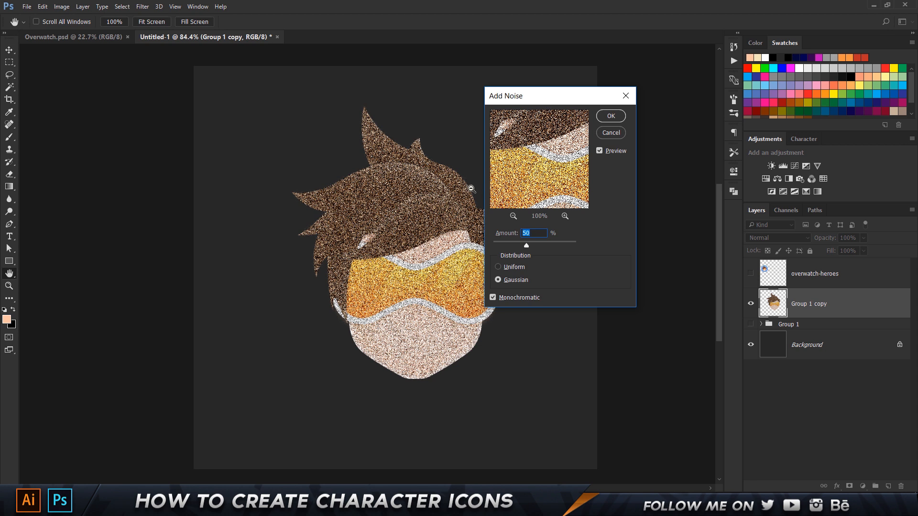
key(alt)
click(411, 249)
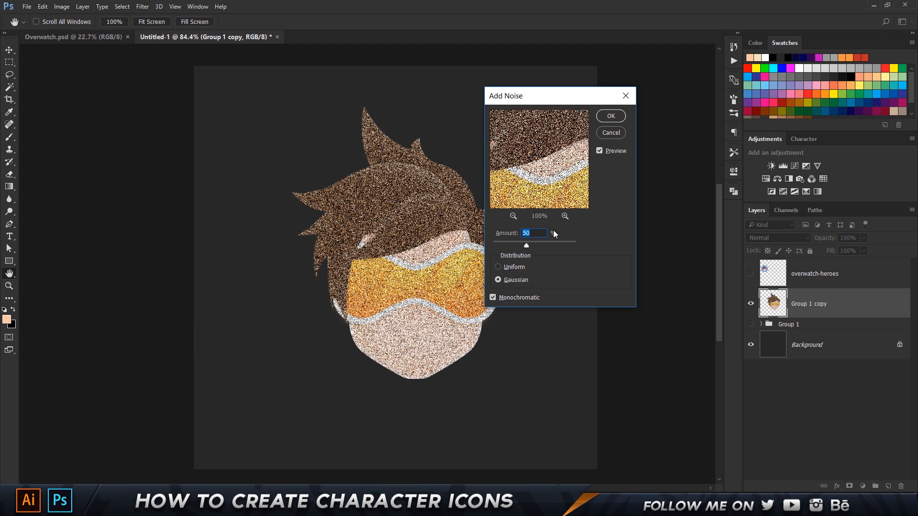
text(5)
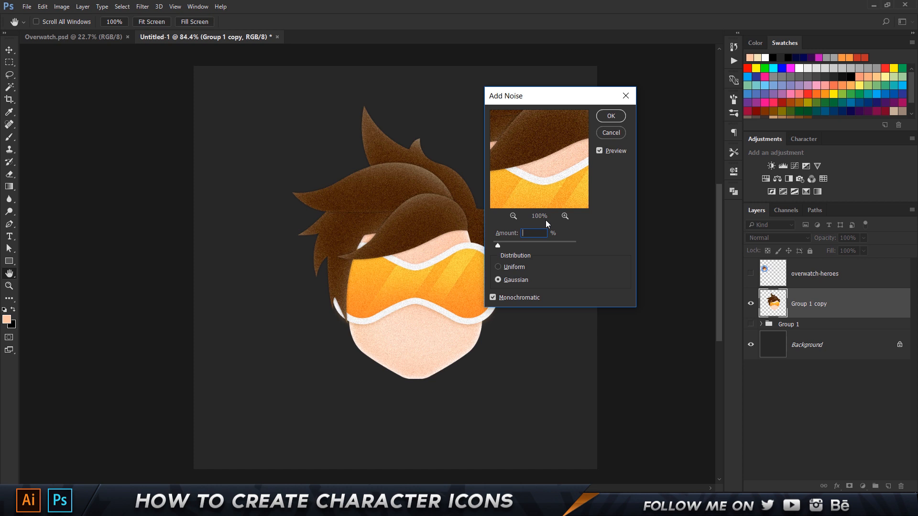
key(BackSpace)
text(1.5)
double_click(530, 233)
text(1)
key(Return)
Examine the noise texture on the hair, goggles and face at close range and at full-icon size.
key(v)
scroll(412, 215, up, 2)
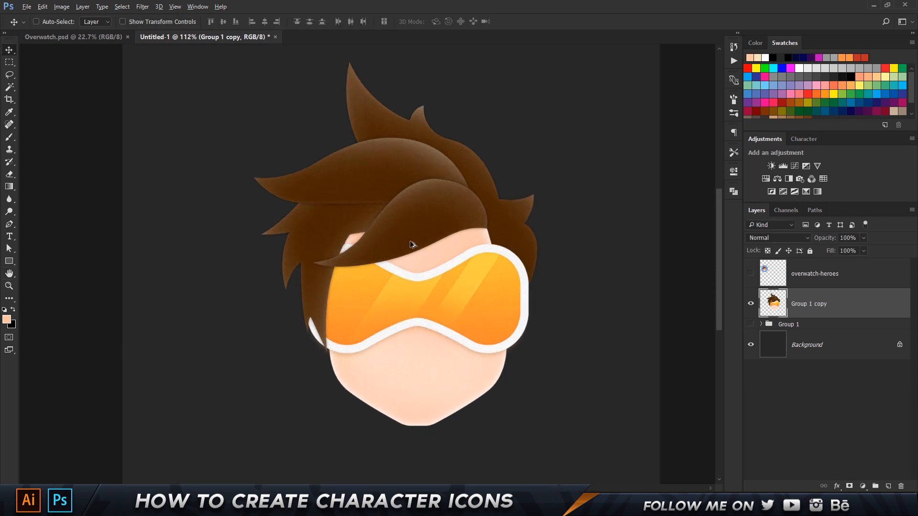
scroll(407, 230, up, 1)
scroll(397, 222, down, 1)
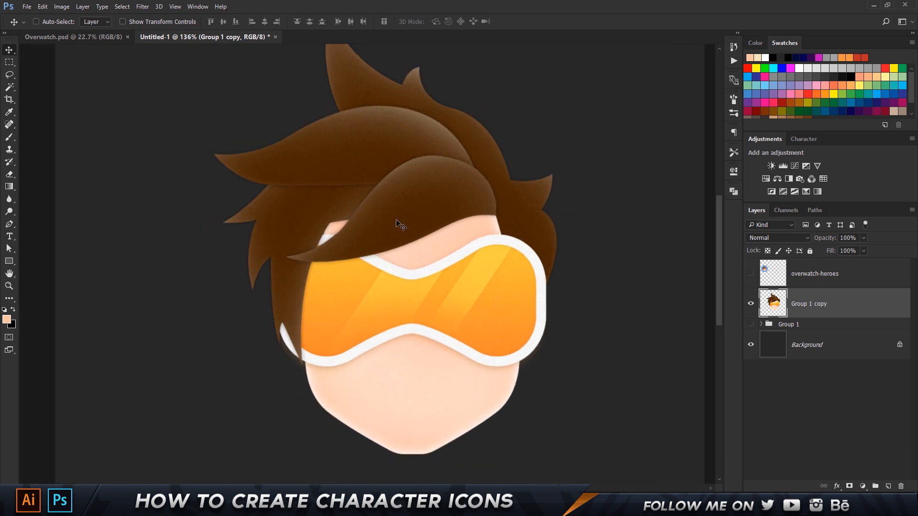
scroll(480, 188, down, 3)
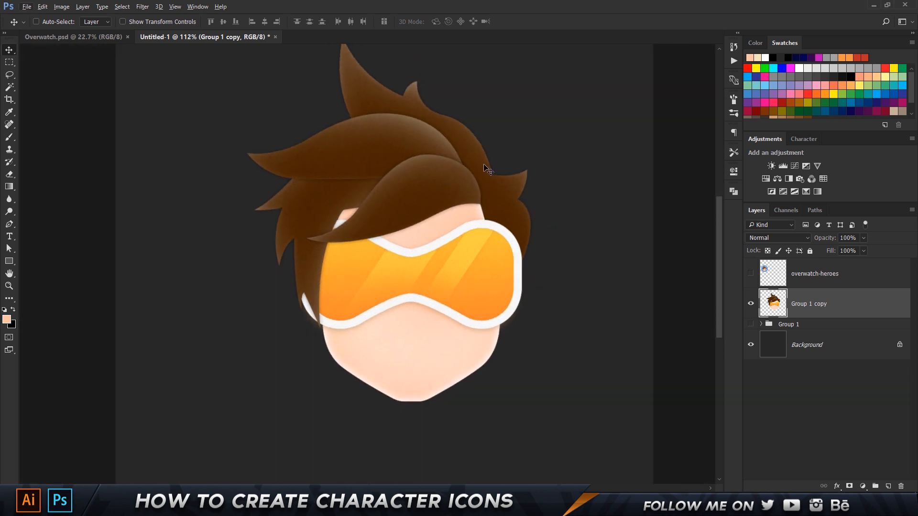
scroll(477, 169, up, 1)
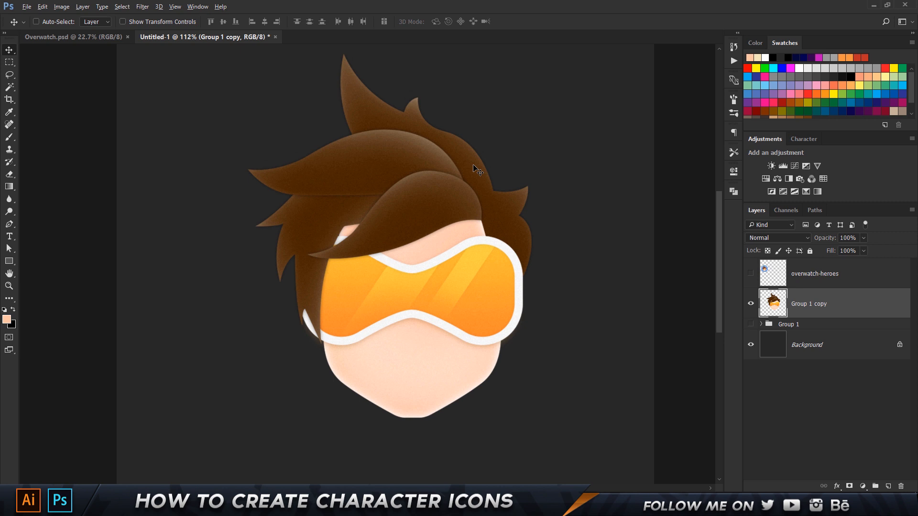
scroll(475, 167, down, 1)
scroll(472, 164, up, 1)
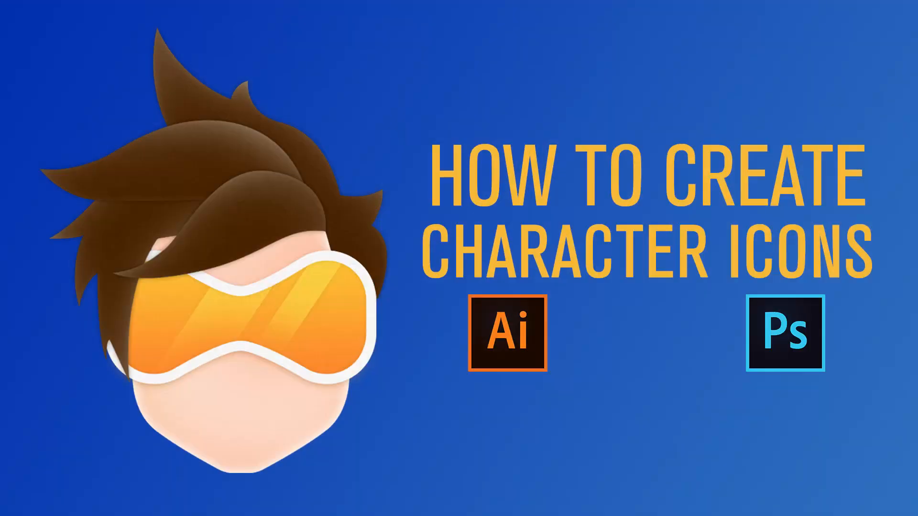